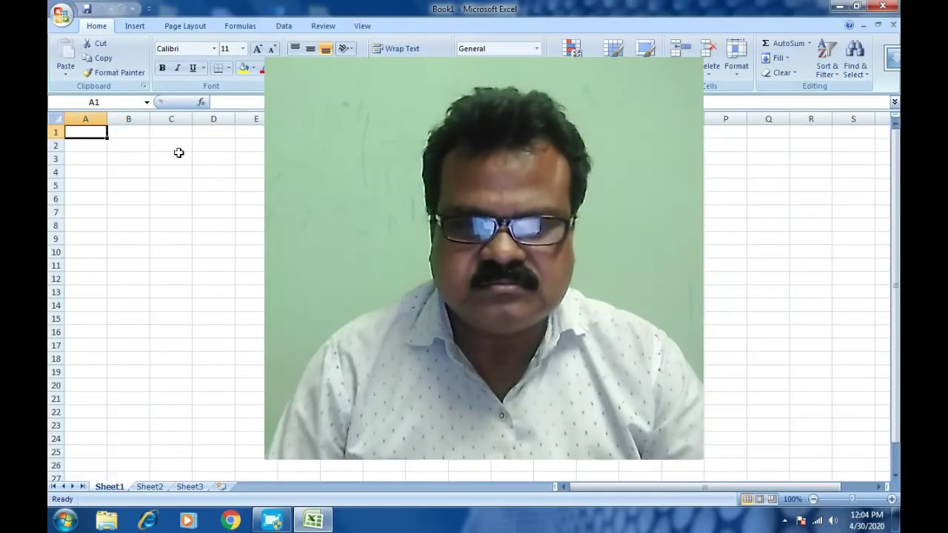
Enter ROLL NO in A1 and NAME in B1, and begin typing MARKS OBTAINED in C1.
{"action": "left_click", "coordinate": [194, 146]}
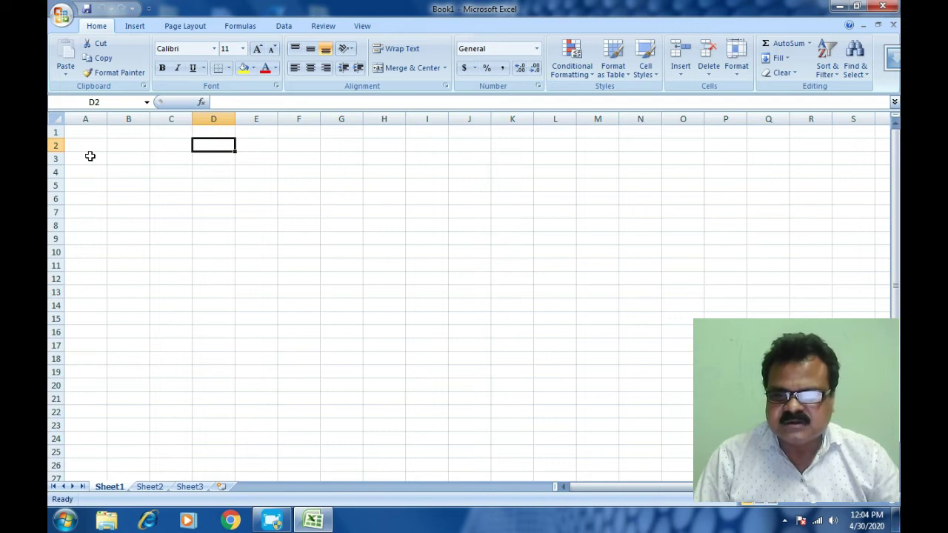
{"action": "left_click", "coordinate": [98, 134]}
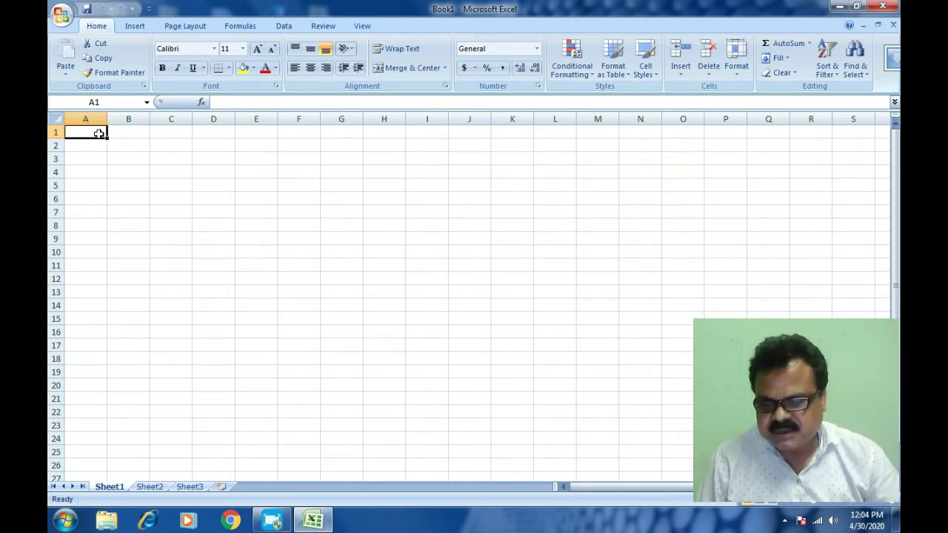
{"action": "type", "text": "ROLL NO"}
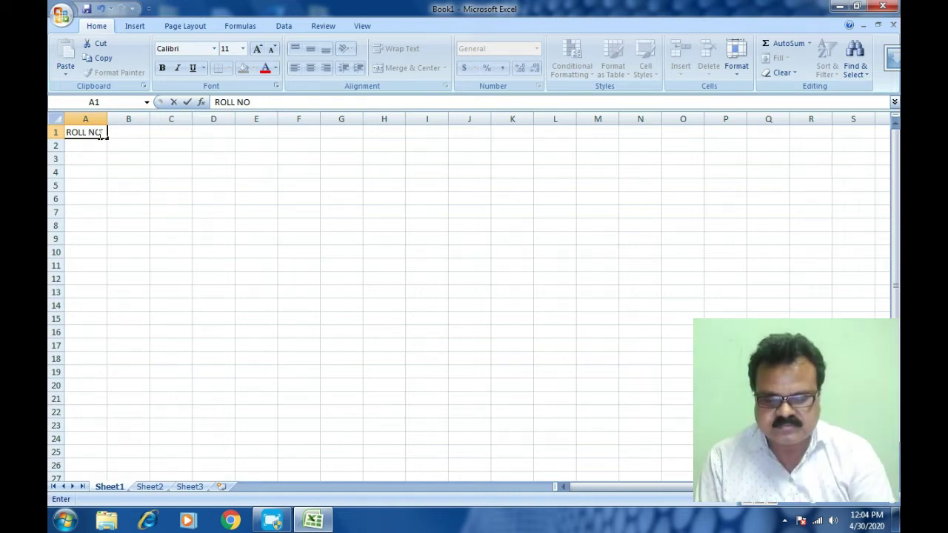
{"action": "key", "text": "Tab"}
{"action": "type", "text": "NAME"}
{"action": "key", "text": "Tab"}
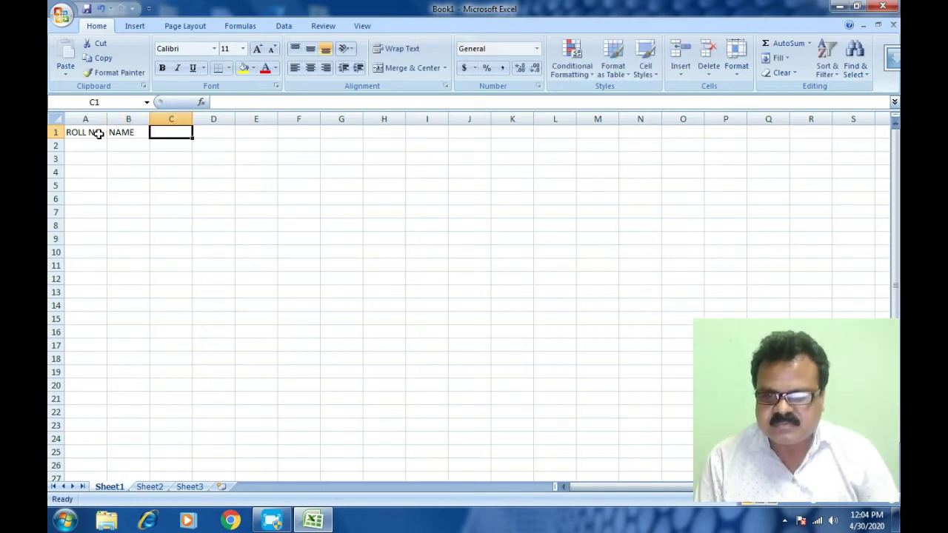
{"action": "type", "text": "o"}
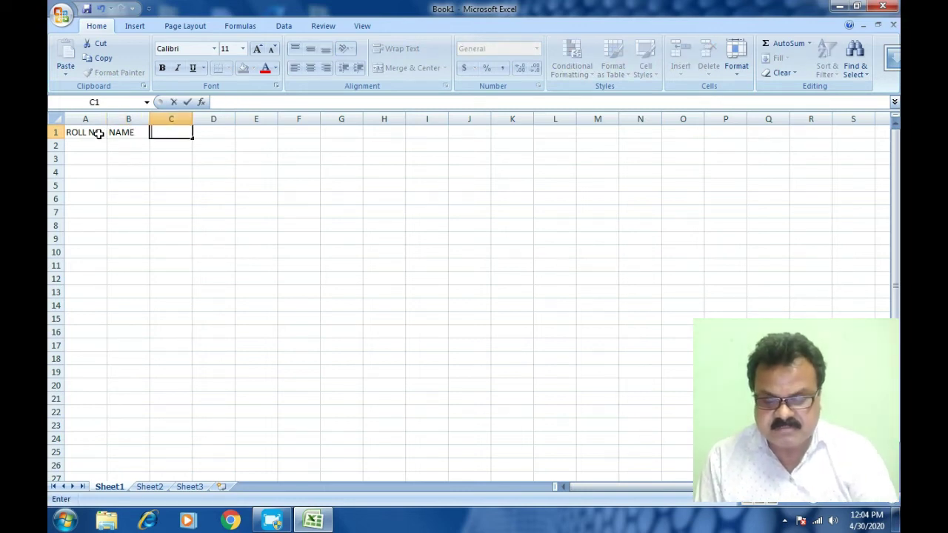
{"action": "type", "text": "MARKS"}
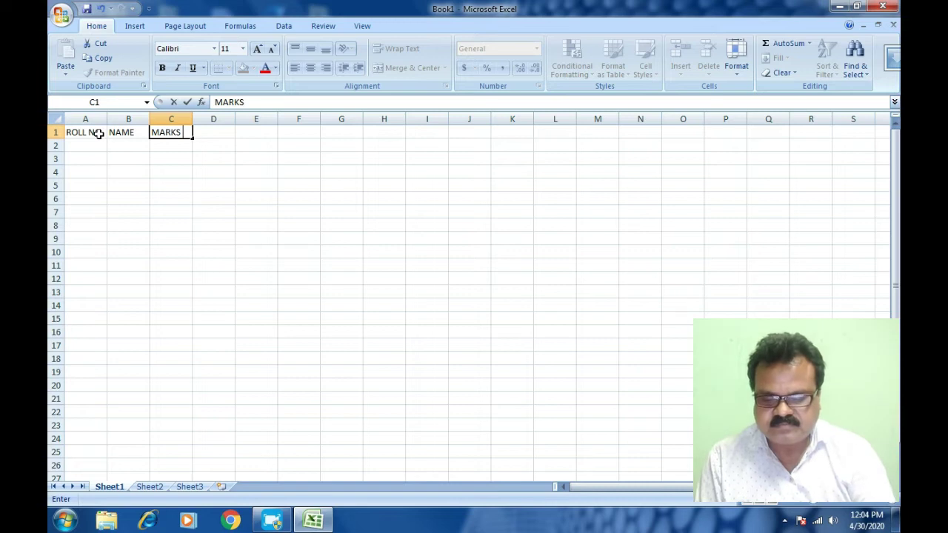
{"action": "type", "text": " OBTAINED"}
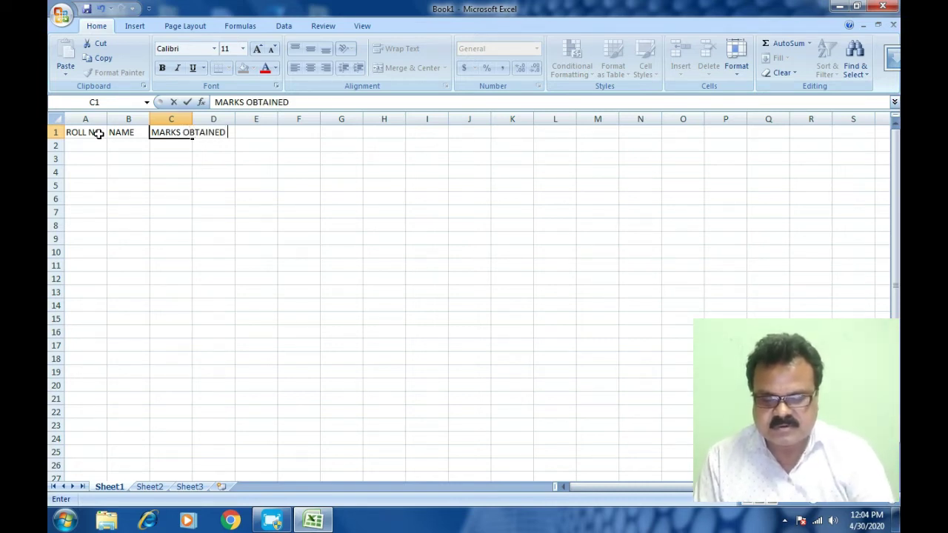
Finish the MARKS OBTAINED heading and enter subjects ENG and ASS in C2:D2.
{"action": "left_click", "coordinate": [257, 156]}
{"action": "left_click", "coordinate": [182, 148]}
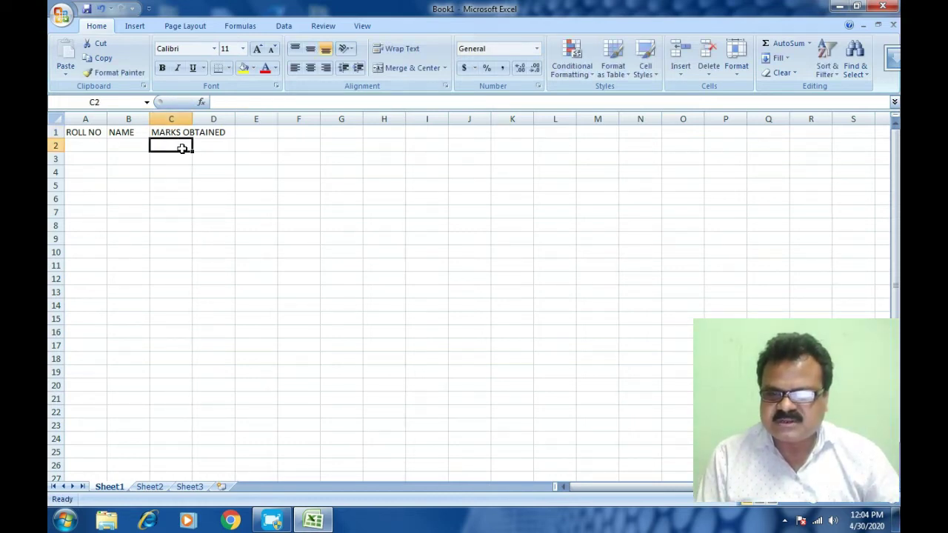
{"action": "type", "text": "ENG"}
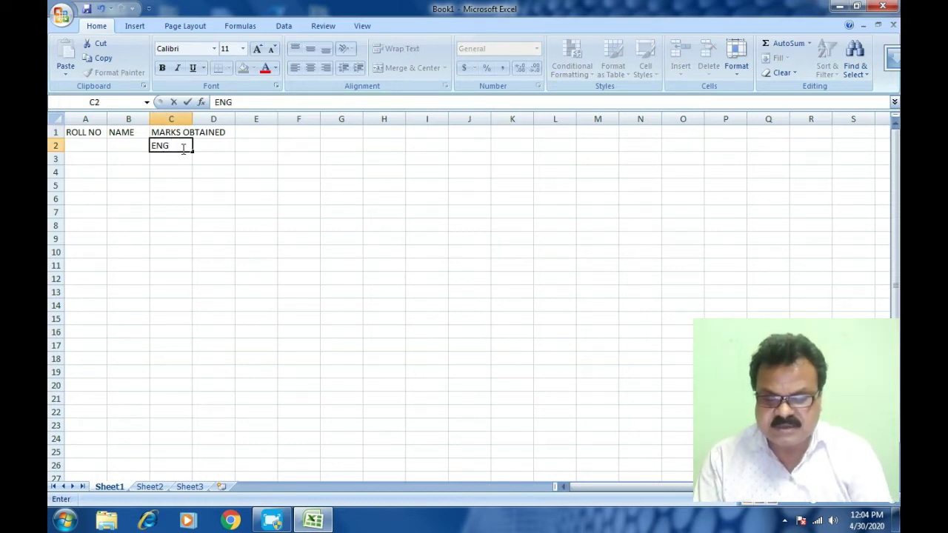
{"action": "key", "text": "Tab"}
{"action": "type", "text": "A"}
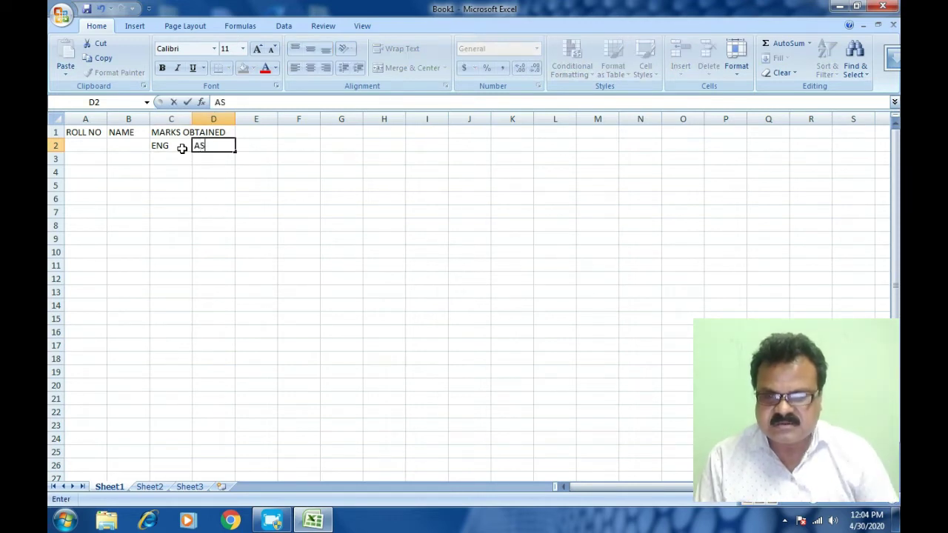
{"action": "type", "text": "S"}
{"action": "key", "text": "Tab"}
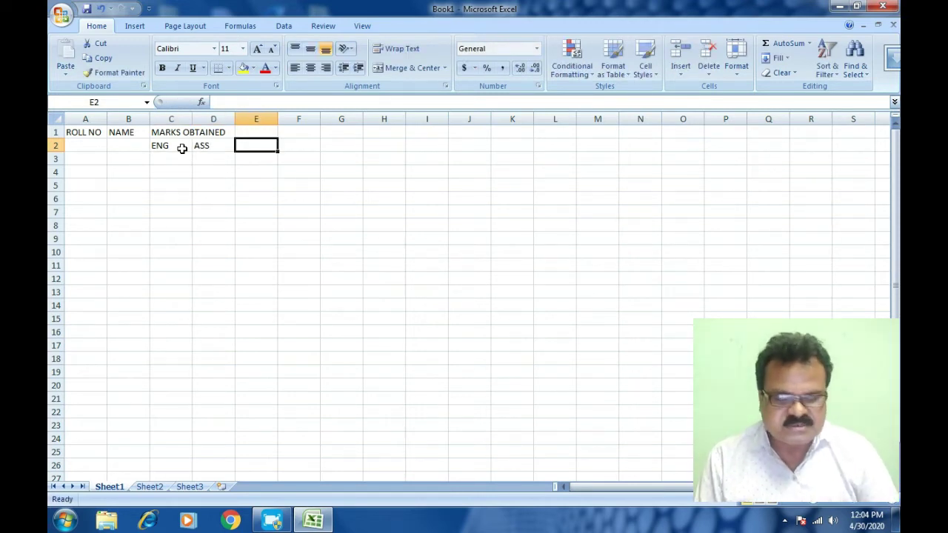
Enter subjects HINDI, MATHS, SCI. and S. SC. across E2:H2.
{"action": "type", "text": "HINDI"}
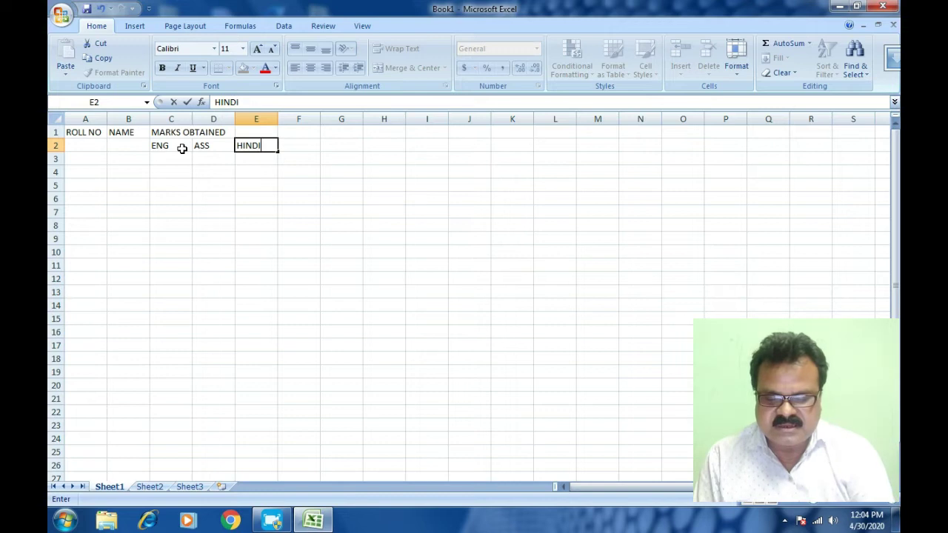
{"action": "key", "text": "Tab"}
{"action": "type", "text": "SC"}
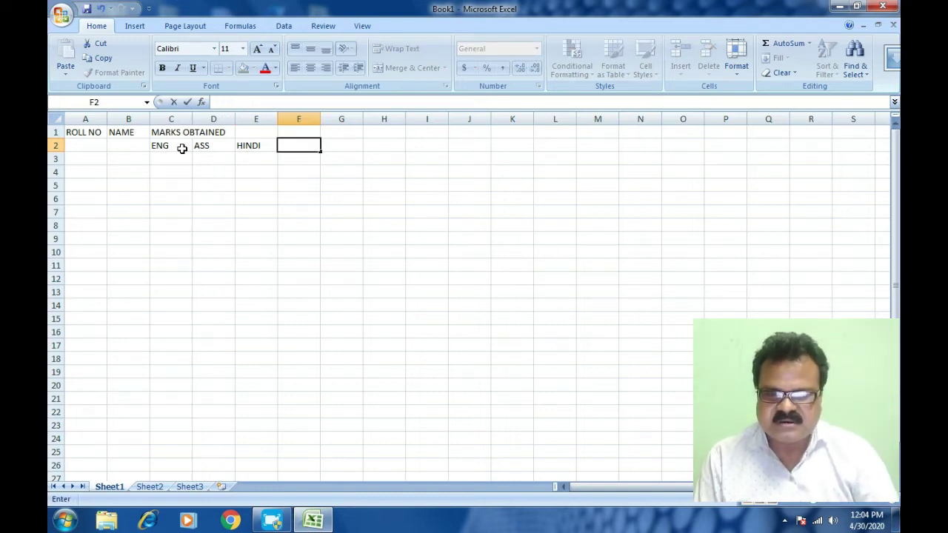
{"action": "type", "text": "MATHS"}
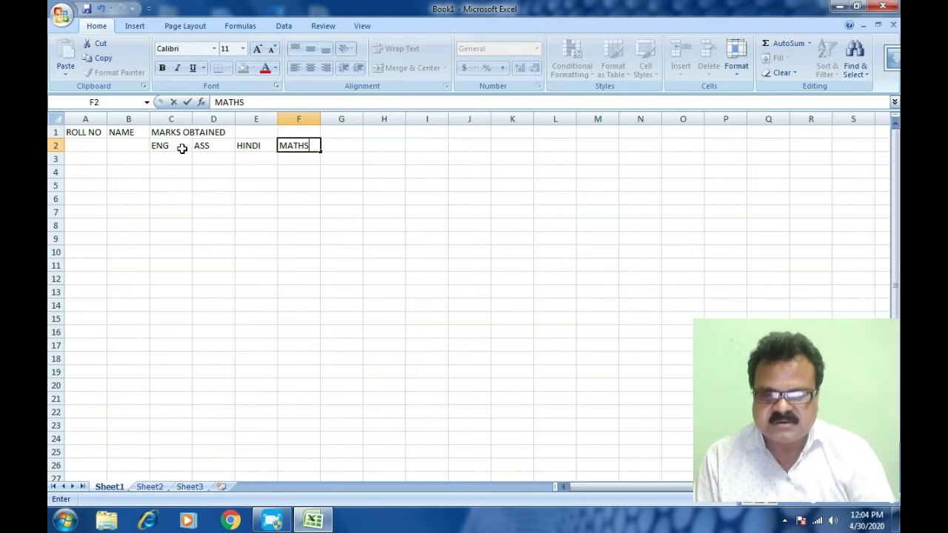
{"action": "key", "text": "Tab"}
{"action": "type", "text": "SCI"}
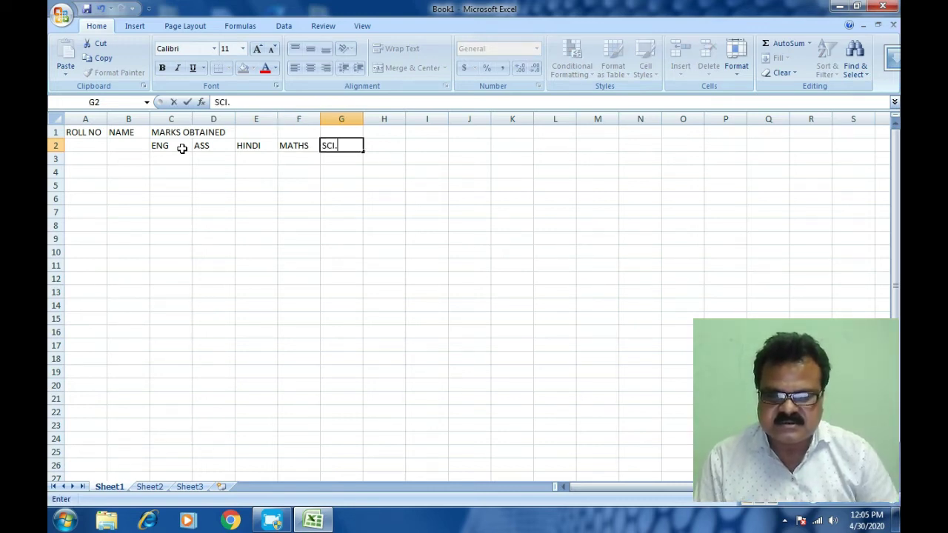
{"action": "type", "text": "."}
{"action": "key", "text": "Tab"}
{"action": "type", "text": "S"}
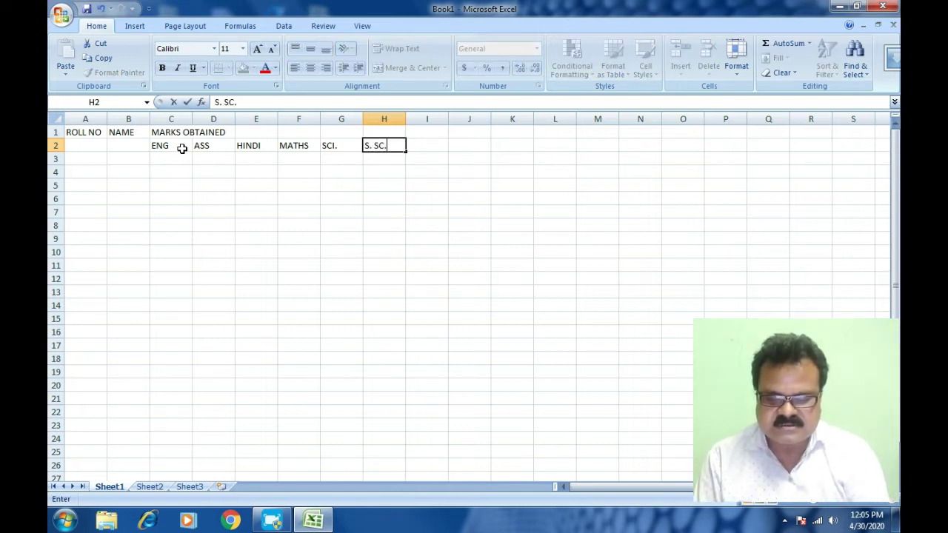
{"action": "key", "text": "Tab"}
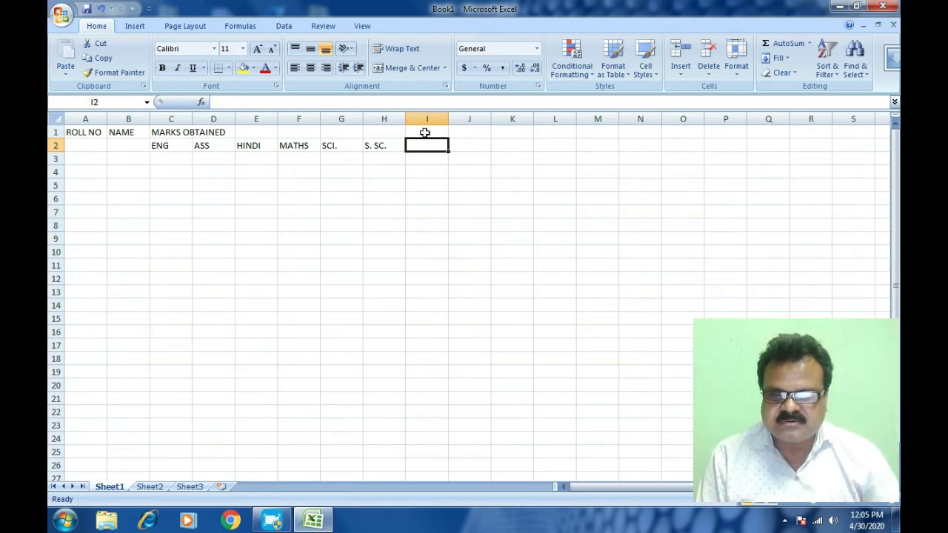
Enter TOTAL MARKS in I1 and autofit column I to the heading.
{"action": "left_click", "coordinate": [424, 131]}
{"action": "type", "text": "T"}
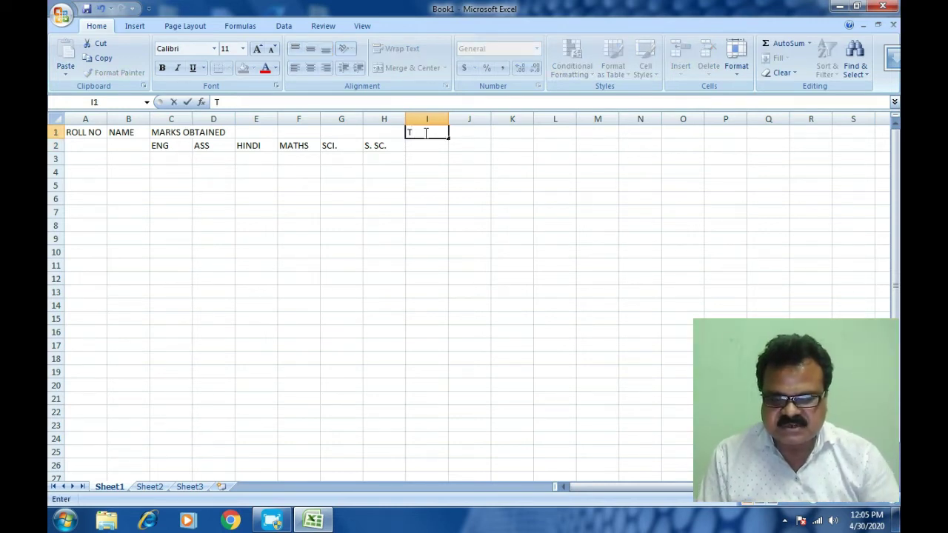
{"action": "type", "text": "OTAL MA"}
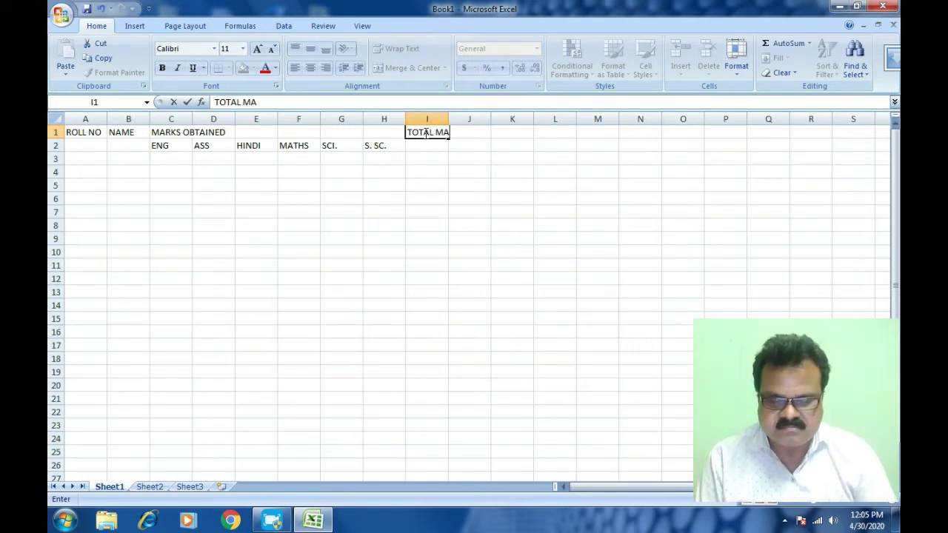
{"action": "type", "text": "RKS"}
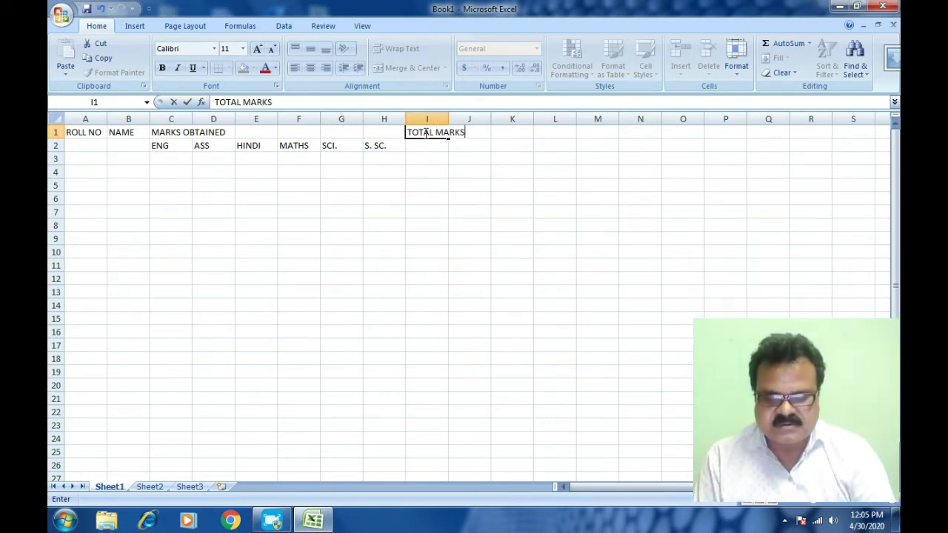
{"action": "key", "text": "Tab"}
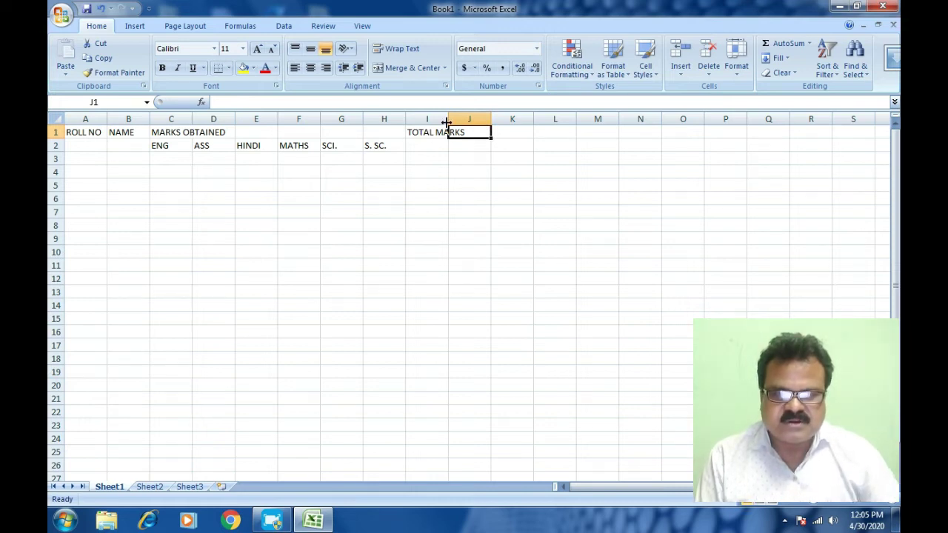
{"action": "double_click", "coordinate": [447, 123]}
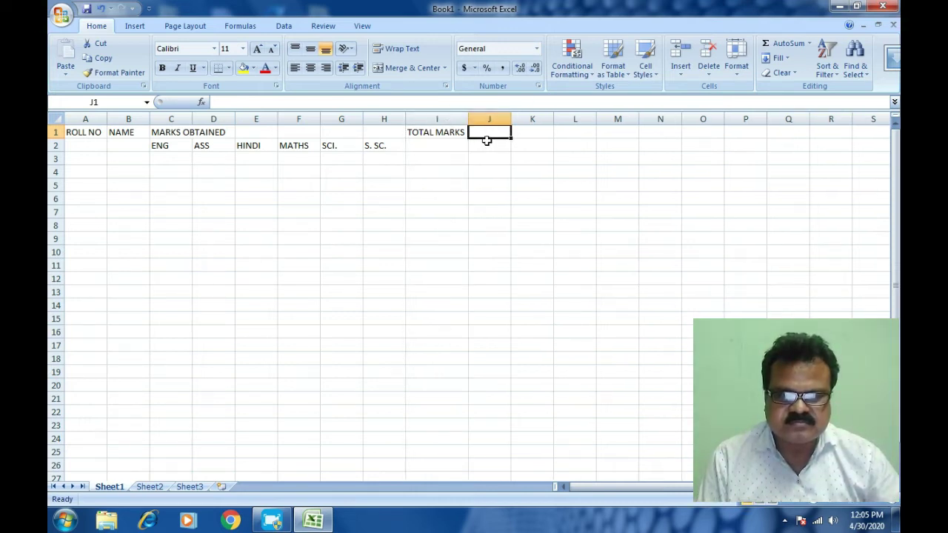
Add the PERCENTAGE heading in J1 and RESULT (PASS/ FAIL) in K1.
{"action": "type", "text": "PER"}
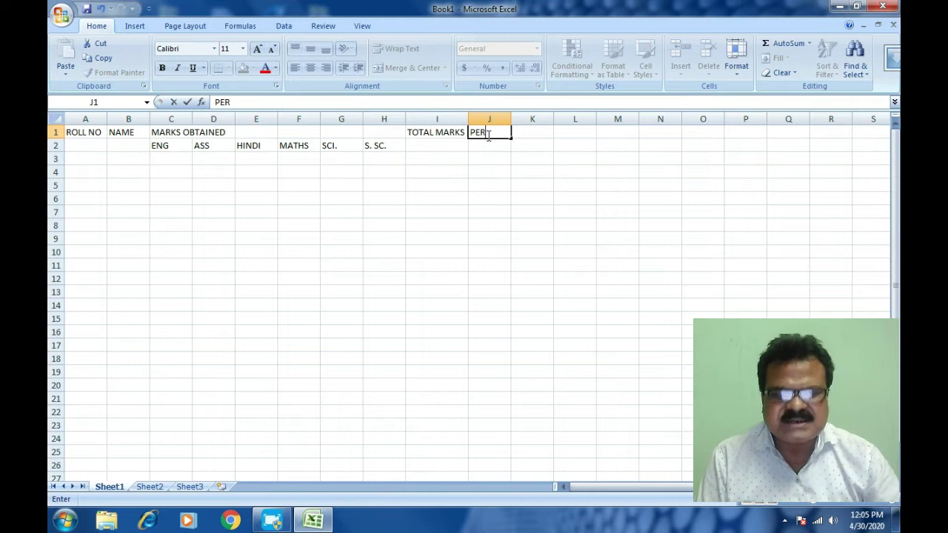
{"action": "type", "text": "CENTAGE"}
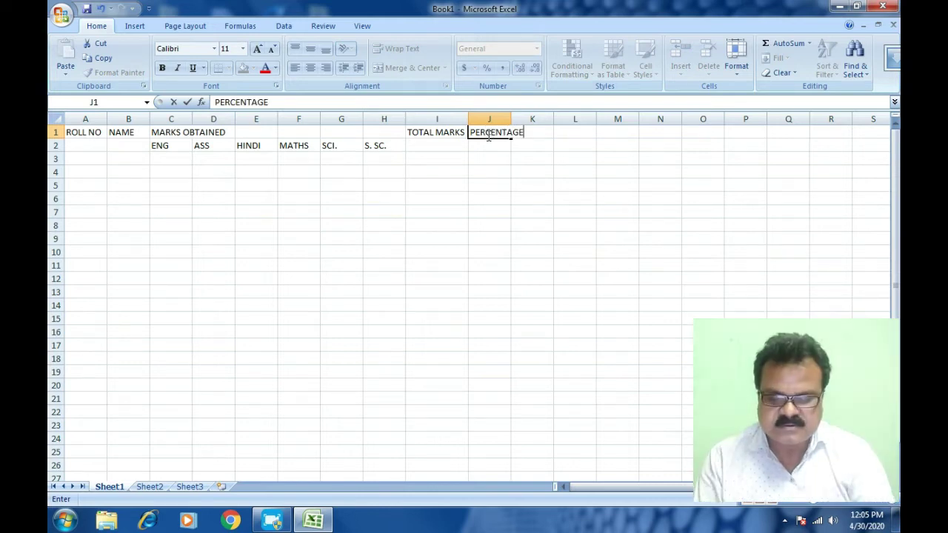
{"action": "key", "text": "Tab"}
{"action": "type", "text": "RE"}
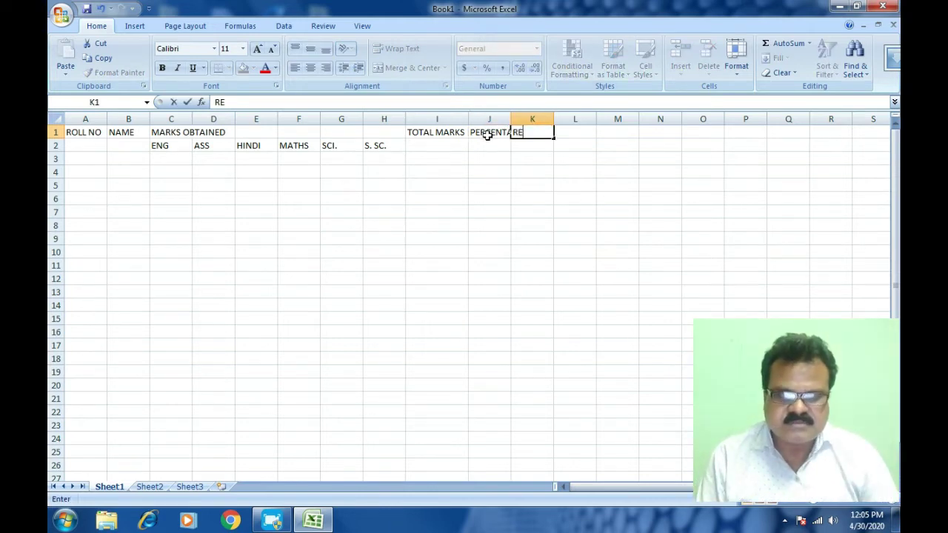
{"action": "type", "text": "SU"}
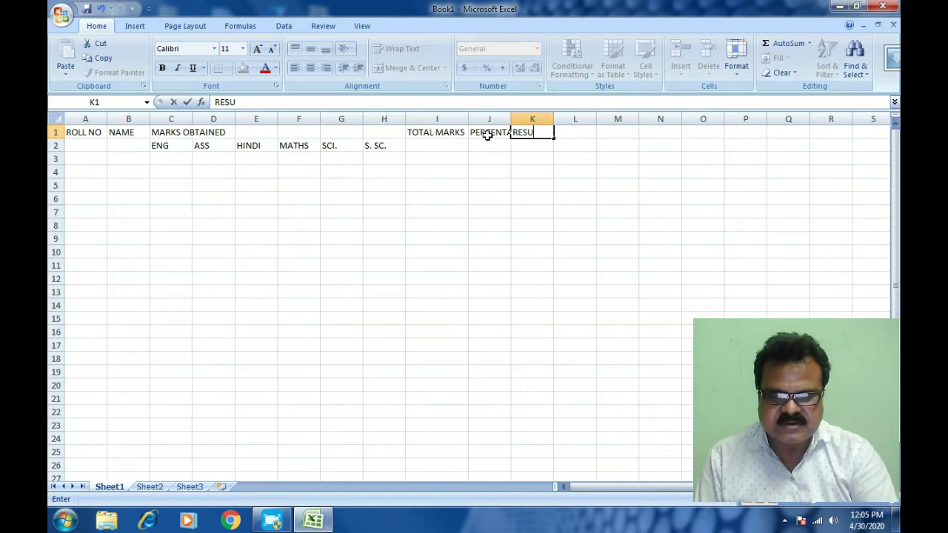
{"action": "type", "text": "LT "}
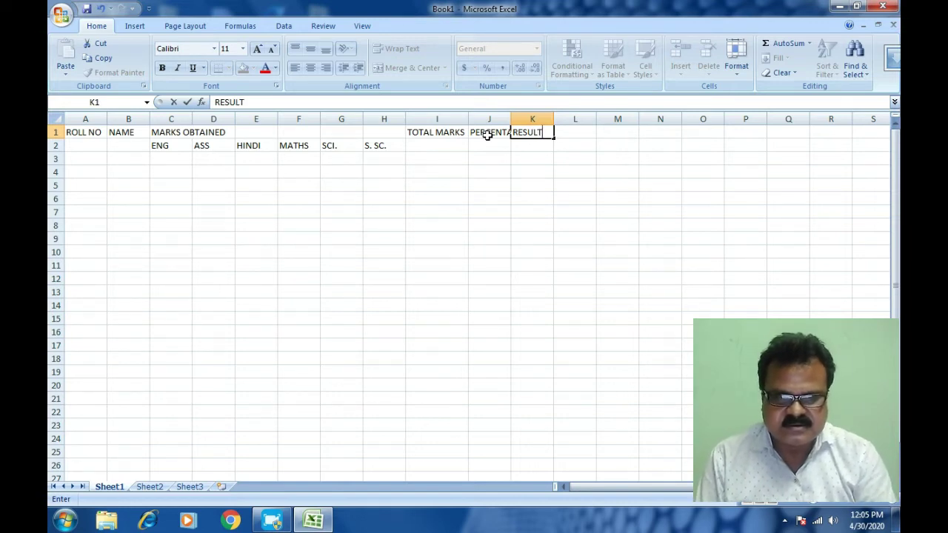
{"action": "type", "text": "(P"}
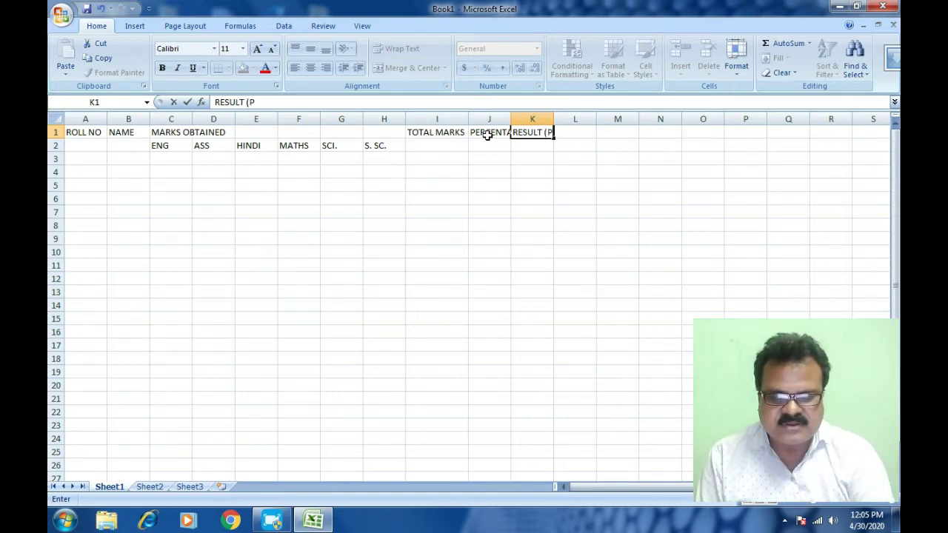
{"action": "type", "text": "ASS"}
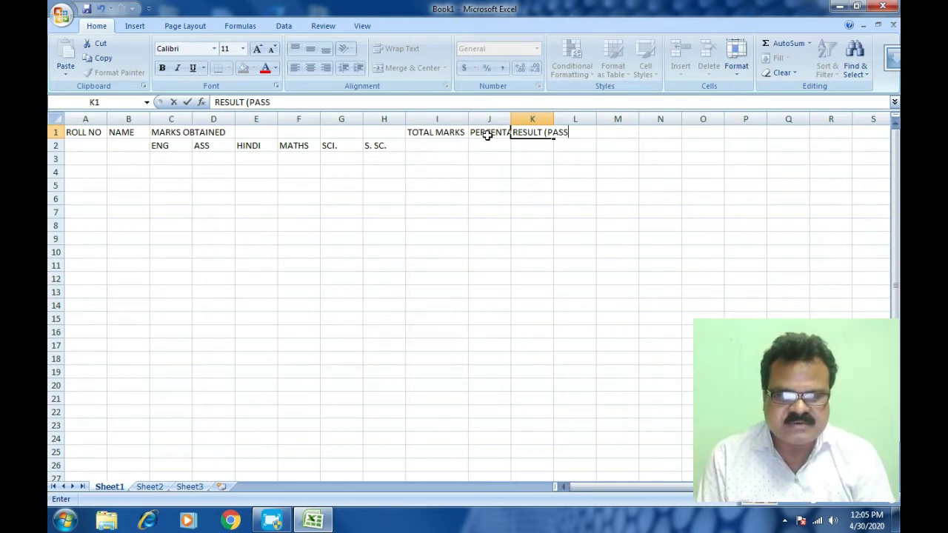
{"action": "type", "text": "/ FAIL)"}
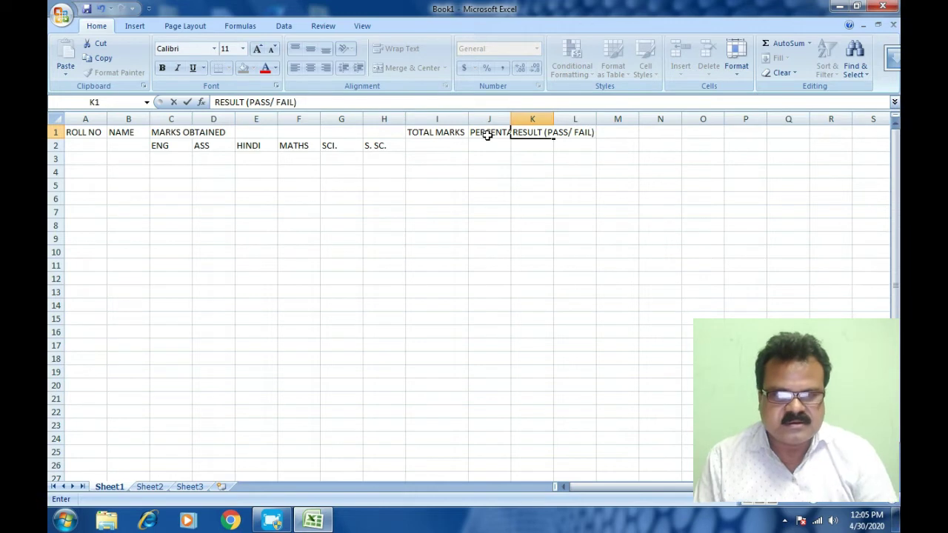
{"action": "left_click", "coordinate": [539, 197]}
Autofit column K to the RESULT (PASS/ FAIL) heading.
{"action": "double_click", "coordinate": [554, 118]}
{"action": "left_click", "coordinate": [526, 183]}
{"action": "left_click", "coordinate": [262, 183]}
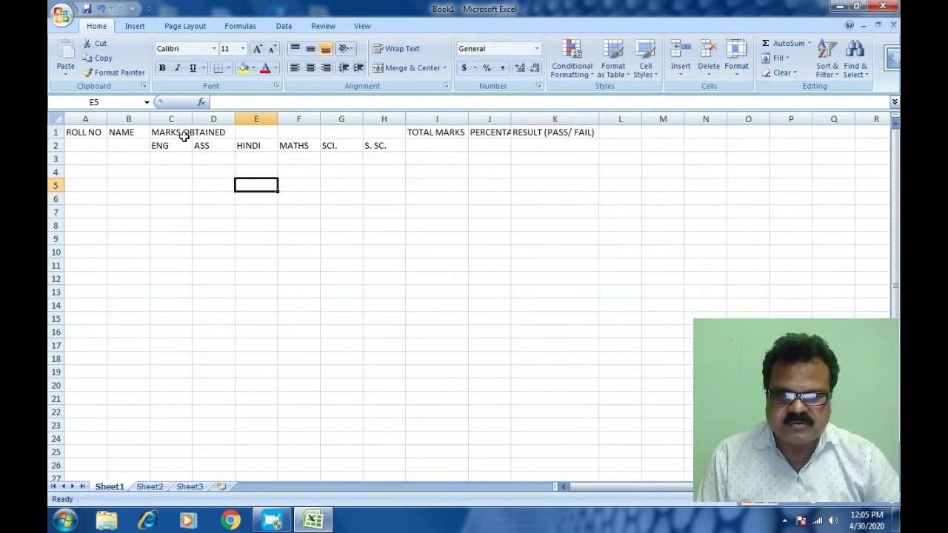
Merge and centre C1:H1 so MARKS OBTAINED spans the six subjects.
{"action": "left_click_drag", "start_coordinate": [157, 133], "coordinate": [386, 138]}
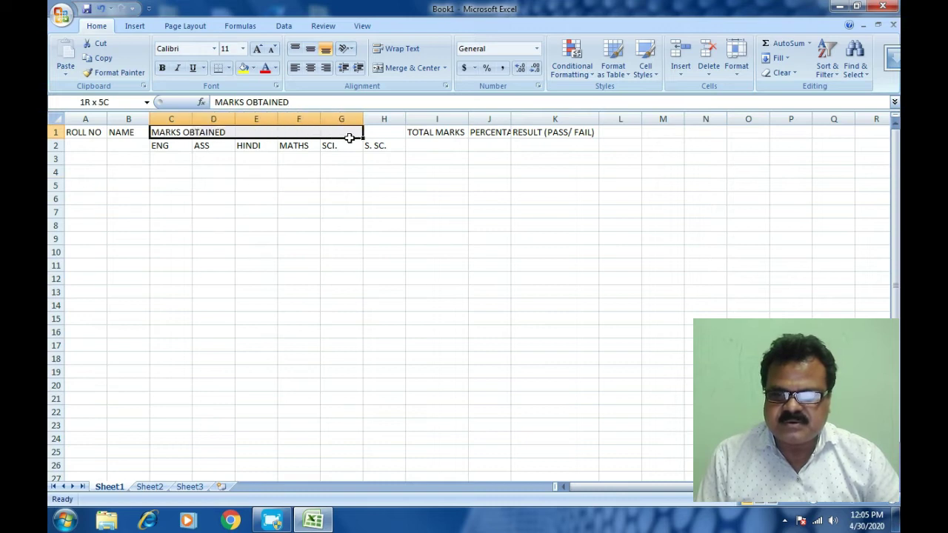
{"action": "left_click_drag", "start_coordinate": [385, 137], "coordinate": [338, 138]}
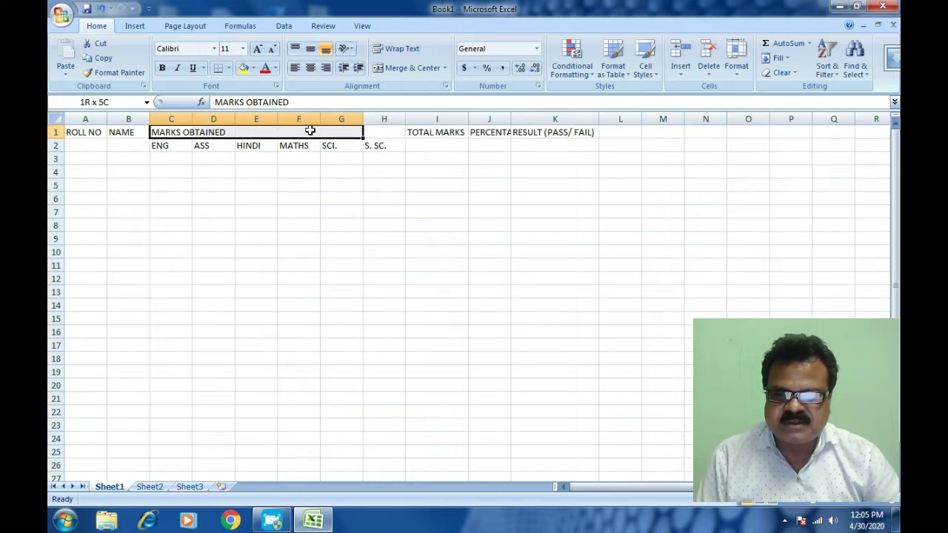
{"action": "left_click", "coordinate": [337, 172]}
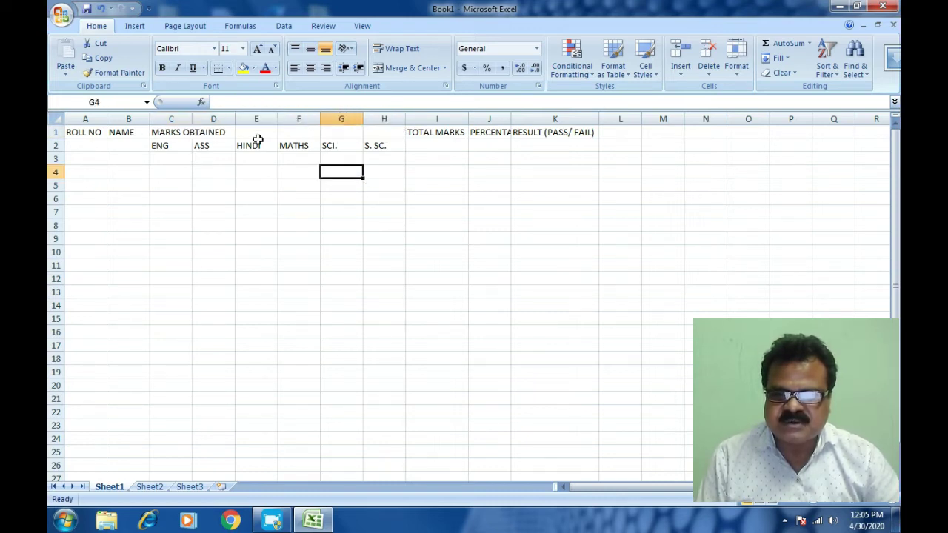
{"action": "left_click_drag", "start_coordinate": [169, 133], "coordinate": [382, 130]}
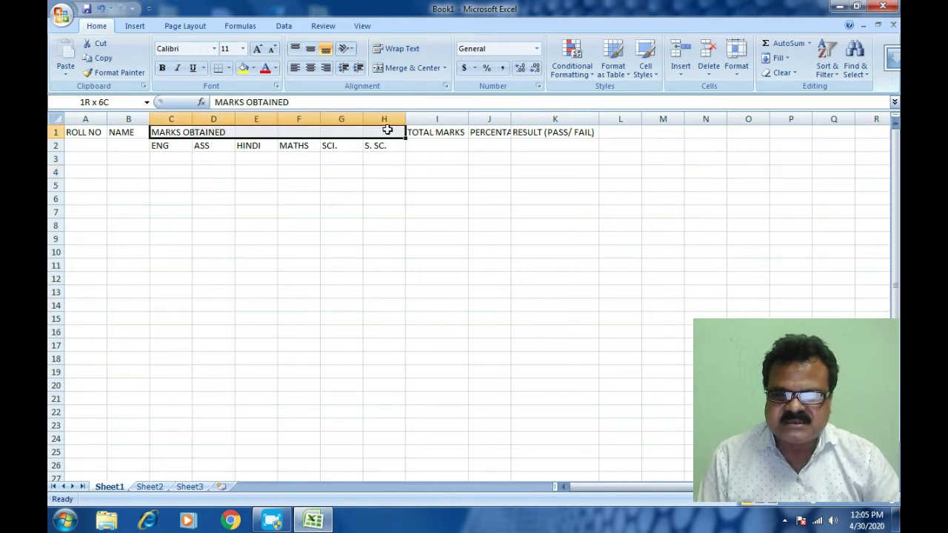
{"action": "left_click_drag", "start_coordinate": [387, 130], "coordinate": [384, 130]}
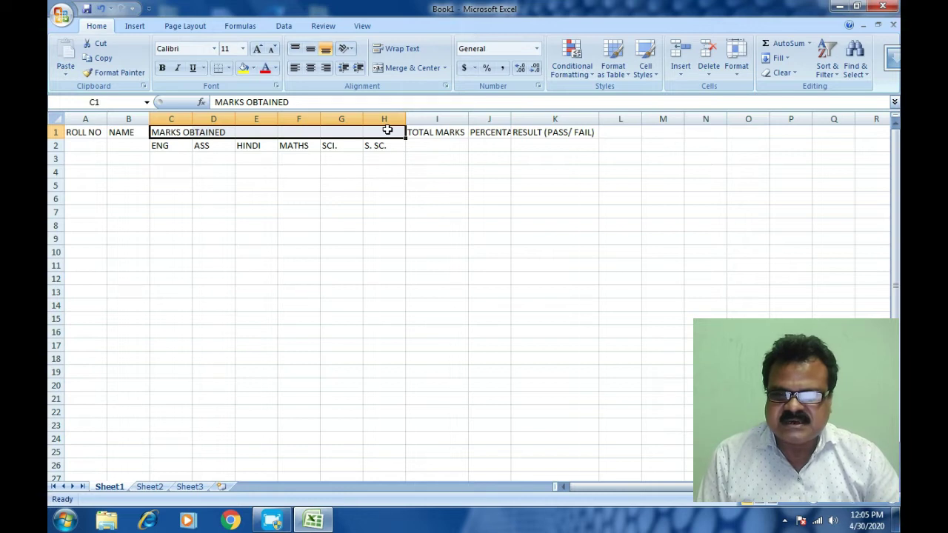
{"action": "left_click", "coordinate": [400, 72]}
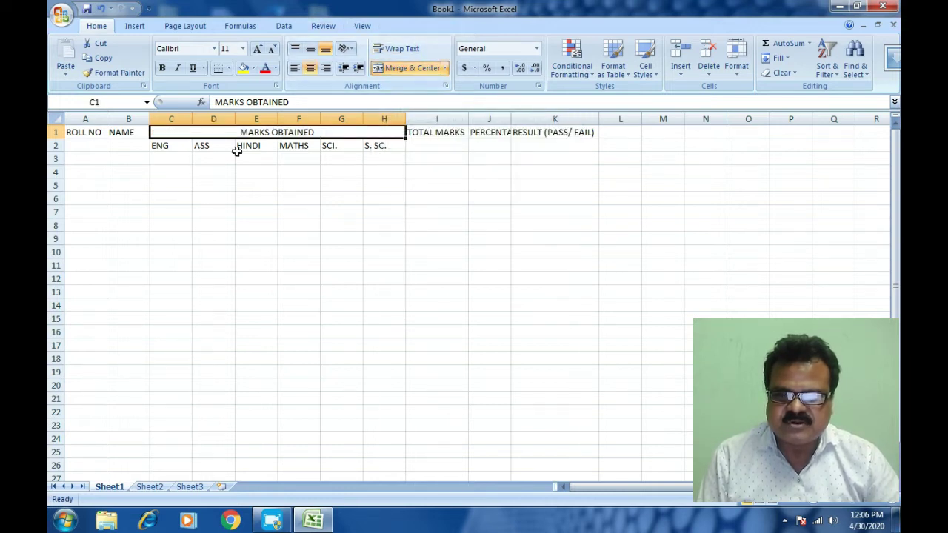
Merge A1:A2 for ROLL NO and B1:B2 for NAME.
{"action": "left_click", "coordinate": [168, 147]}
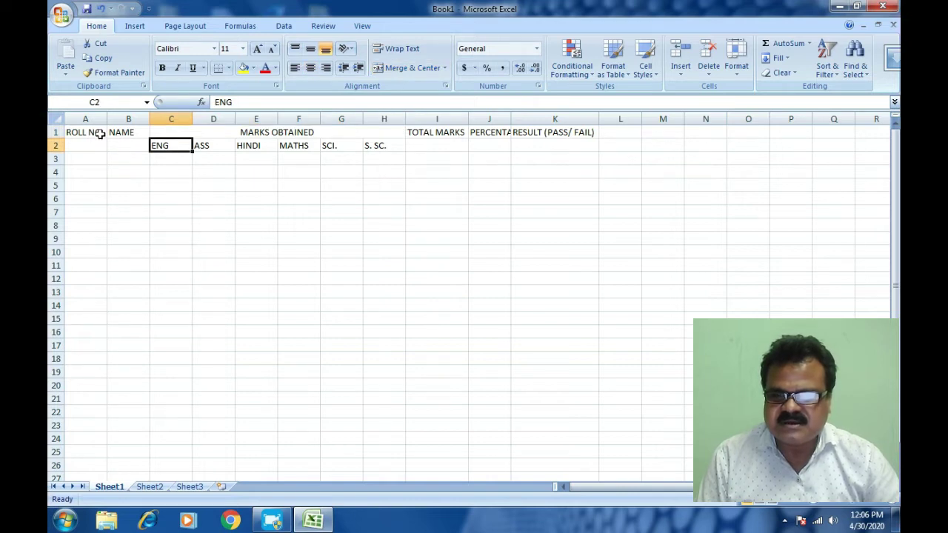
{"action": "left_click_drag", "start_coordinate": [90, 130], "coordinate": [90, 146]}
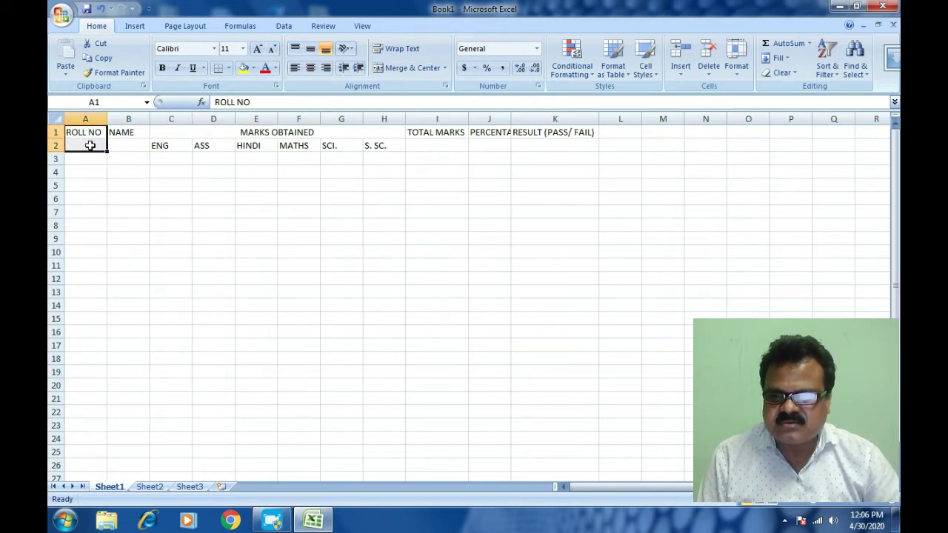
{"action": "left_click", "coordinate": [389, 68]}
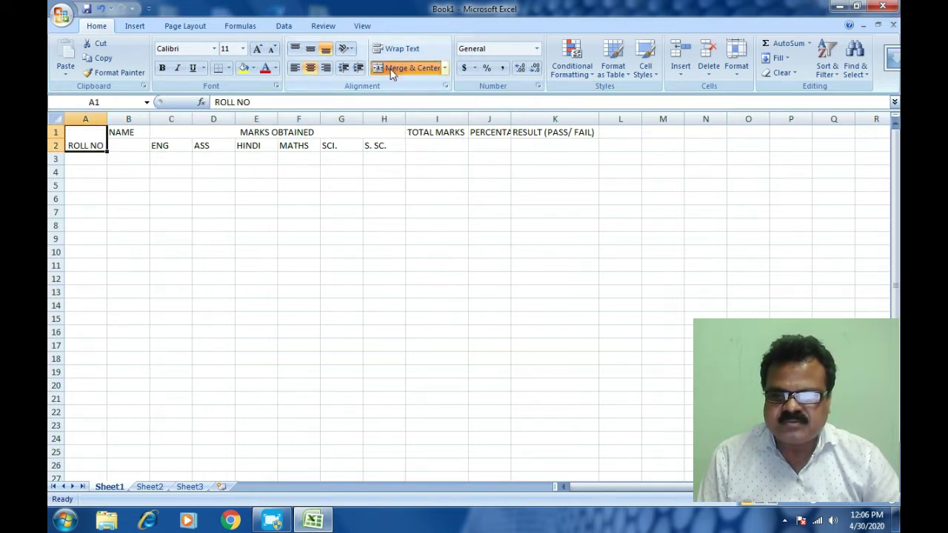
{"action": "left_click_drag", "start_coordinate": [128, 131], "coordinate": [131, 145]}
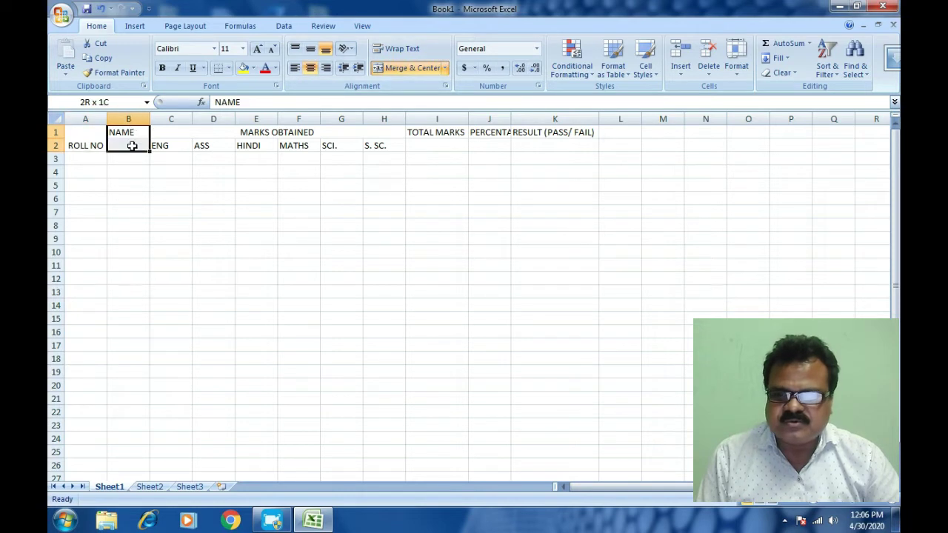
{"action": "left_click", "coordinate": [409, 68]}
Merge I1:I2, J1:J2 and K1:K2 for TOTAL MARKS, PERCENTAGE and RESULT.
{"action": "left_click_drag", "start_coordinate": [437, 132], "coordinate": [434, 148]}
{"action": "left_click", "coordinate": [433, 148]}
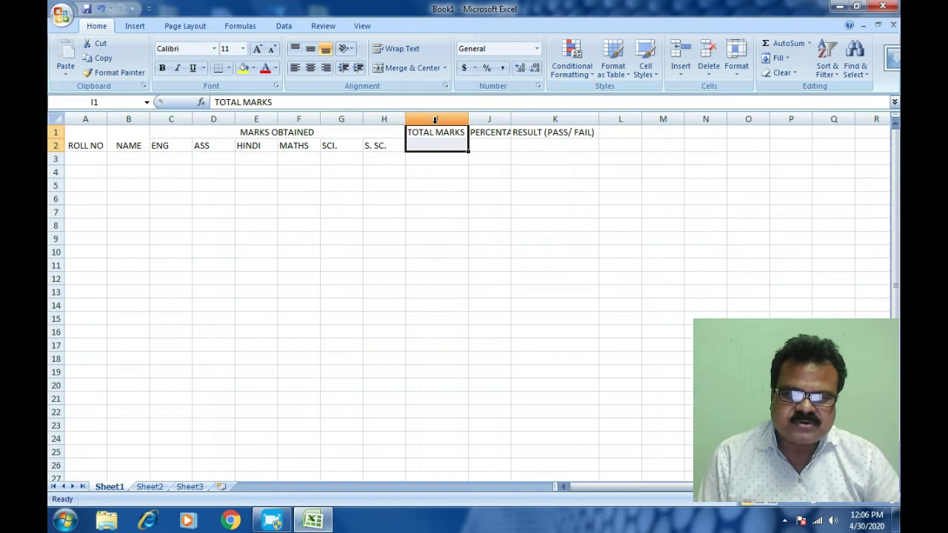
{"action": "left_click", "coordinate": [392, 69]}
{"action": "left_click_drag", "start_coordinate": [488, 132], "coordinate": [492, 145]}
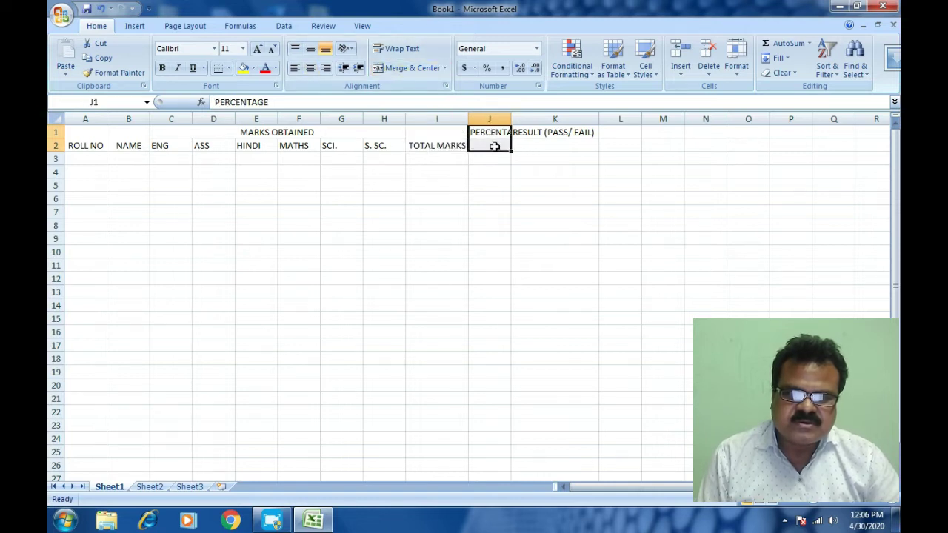
{"action": "left_click", "coordinate": [401, 68]}
{"action": "left_click_drag", "start_coordinate": [552, 133], "coordinate": [551, 140]}
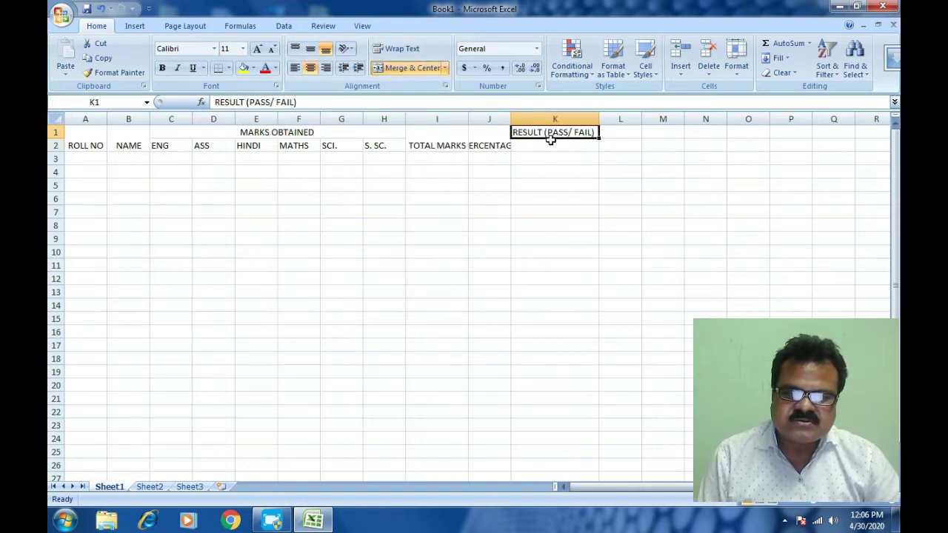
{"action": "left_click", "coordinate": [400, 67]}
Select the whole header block A1:K2.
{"action": "left_click", "coordinate": [523, 202]}
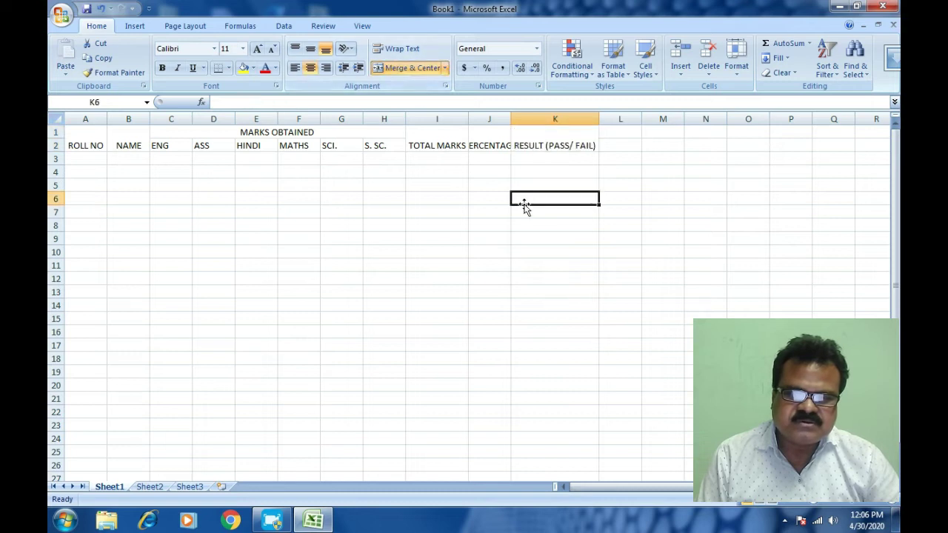
{"action": "left_click_drag", "start_coordinate": [90, 133], "coordinate": [94, 140]}
{"action": "left_click_drag", "start_coordinate": [410, 136], "coordinate": [576, 137]}
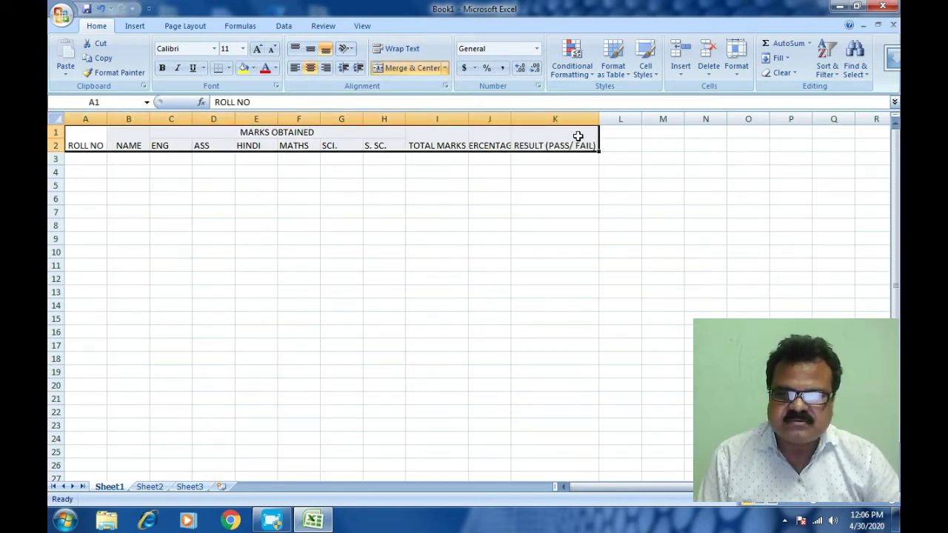
Apply All Borders and Middle Align to A1:K2, and autofit column J for PERCENTAGE.
{"action": "left_click", "coordinate": [229, 69]}
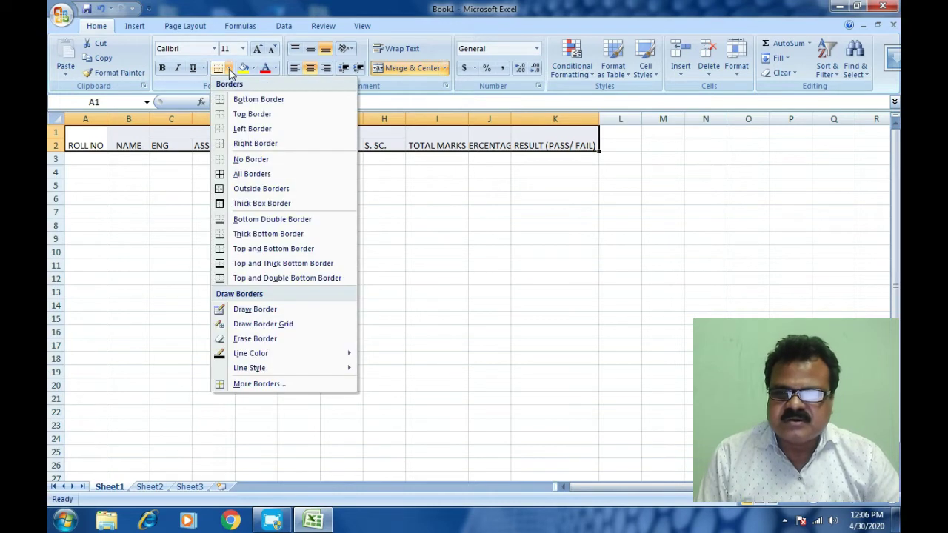
{"action": "left_click", "coordinate": [237, 174]}
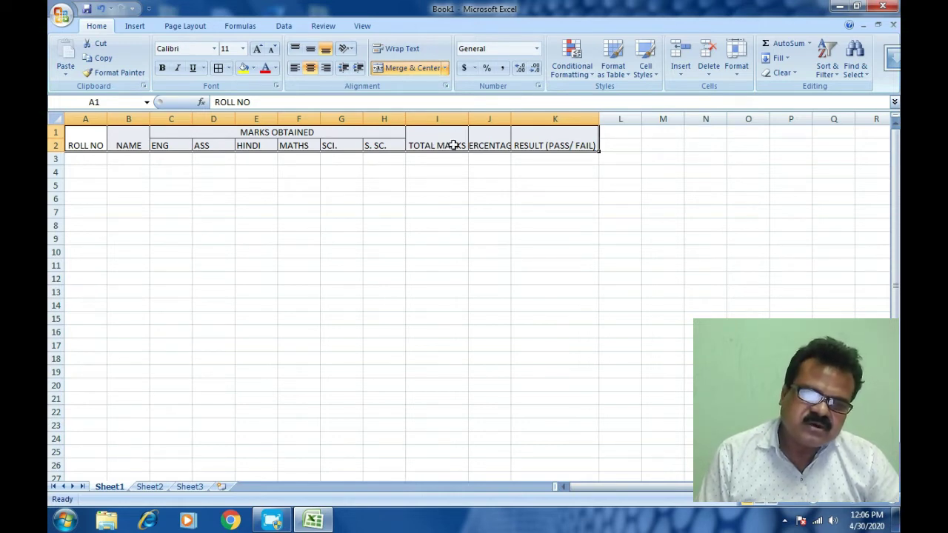
{"action": "left_click", "coordinate": [311, 50]}
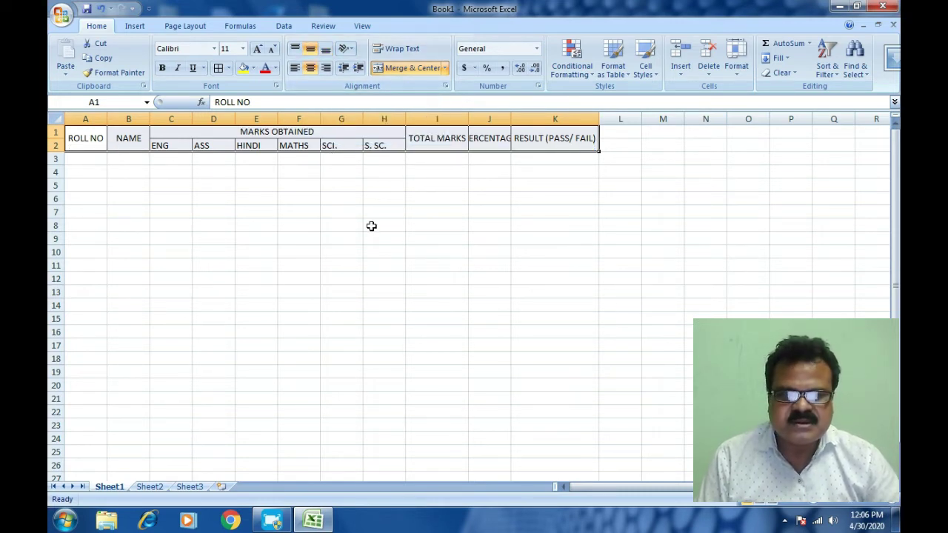
{"action": "double_click", "coordinate": [511, 118]}
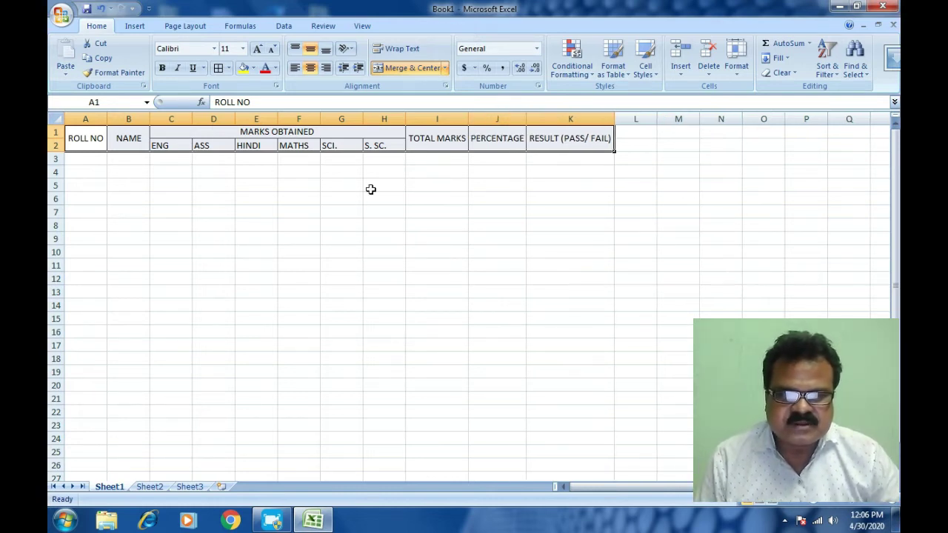
{"action": "left_click", "coordinate": [97, 160]}
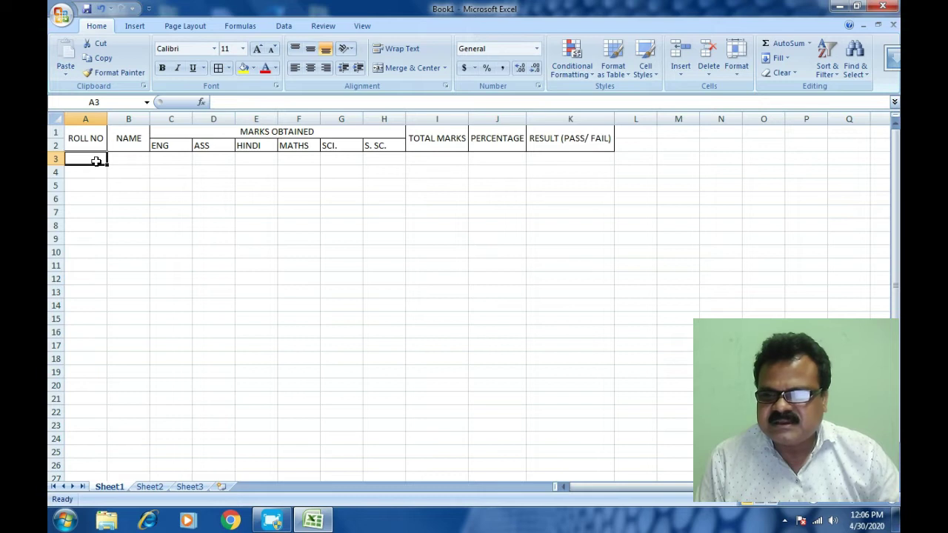
Enter roll numbers 1 and 2 in A3:A4 and select them.
{"action": "type", "text": "1"}
{"action": "key", "text": "Return"}
{"action": "type", "text": "2"}
{"action": "key", "text": "Return"}
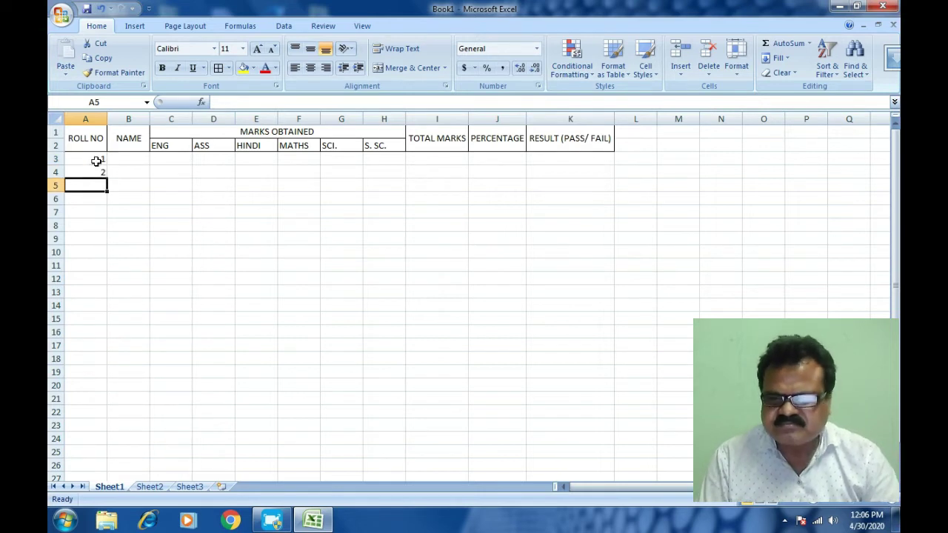
{"action": "left_click", "coordinate": [95, 161]}
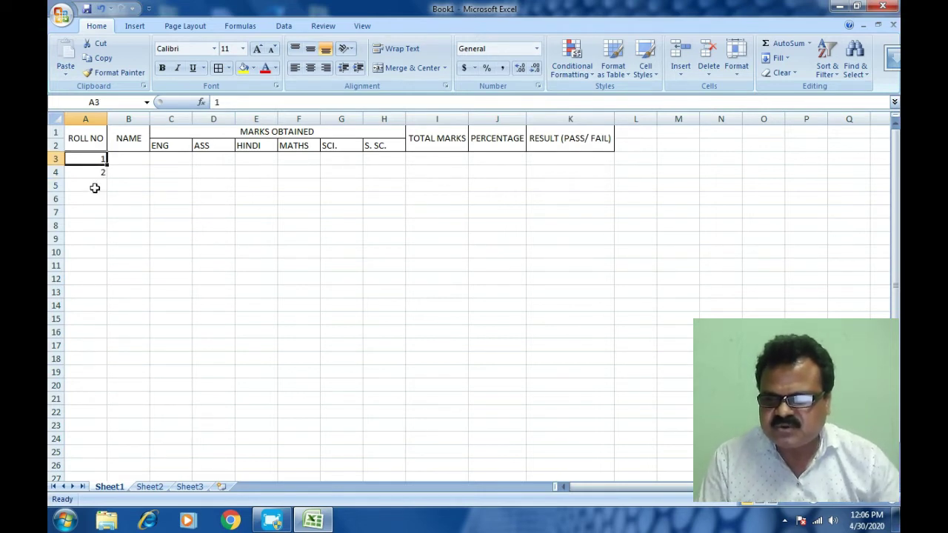
{"action": "left_click", "coordinate": [93, 188]}
{"action": "left_click", "coordinate": [93, 143]}
{"action": "left_click_drag", "start_coordinate": [90, 160], "coordinate": [91, 169]}
{"action": "left_click", "coordinate": [137, 178]}
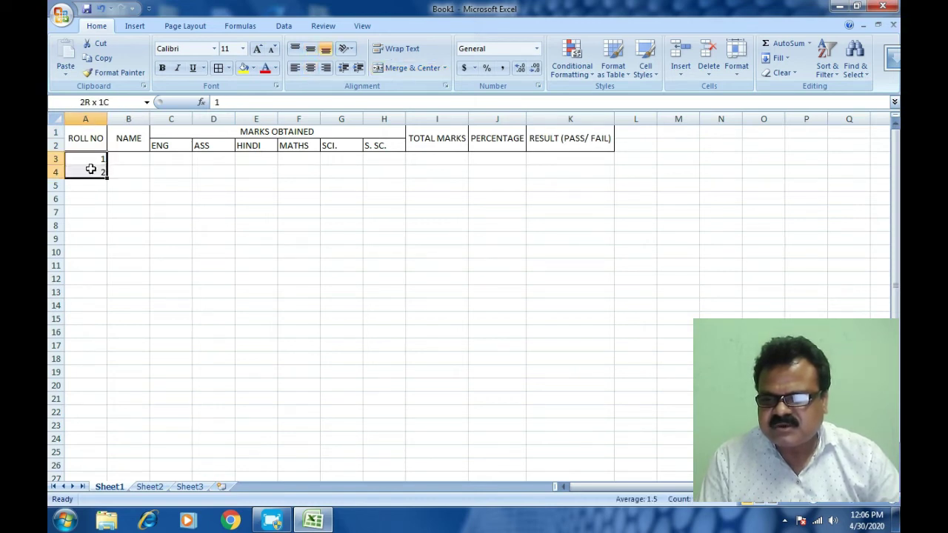
Drag-fill the roll number series down column A to 35.
{"action": "left_click_drag", "start_coordinate": [108, 178], "coordinate": [115, 407]}
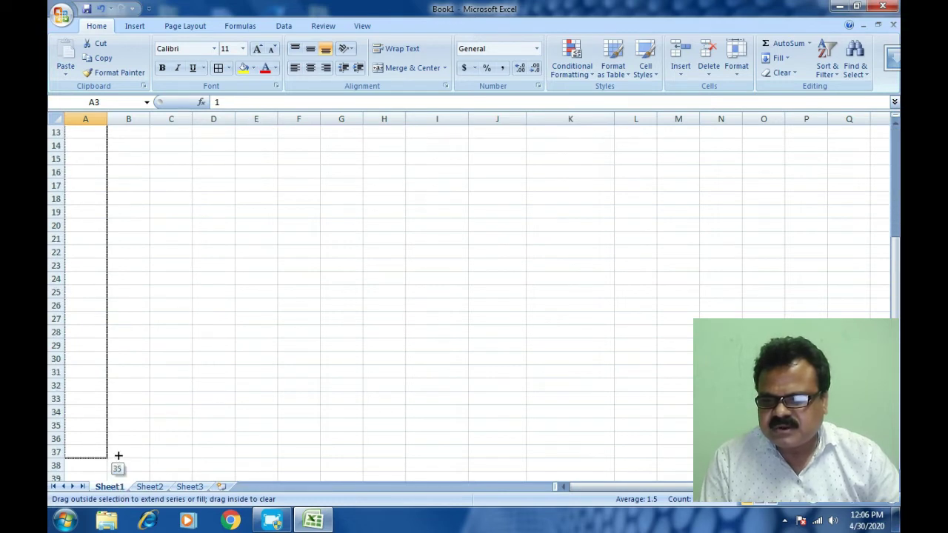
{"action": "left_click_drag", "start_coordinate": [115, 426], "coordinate": [103, 454]}
{"action": "scroll", "coordinate": [115, 342], "scroll_direction": "up", "scroll_amount": 4}
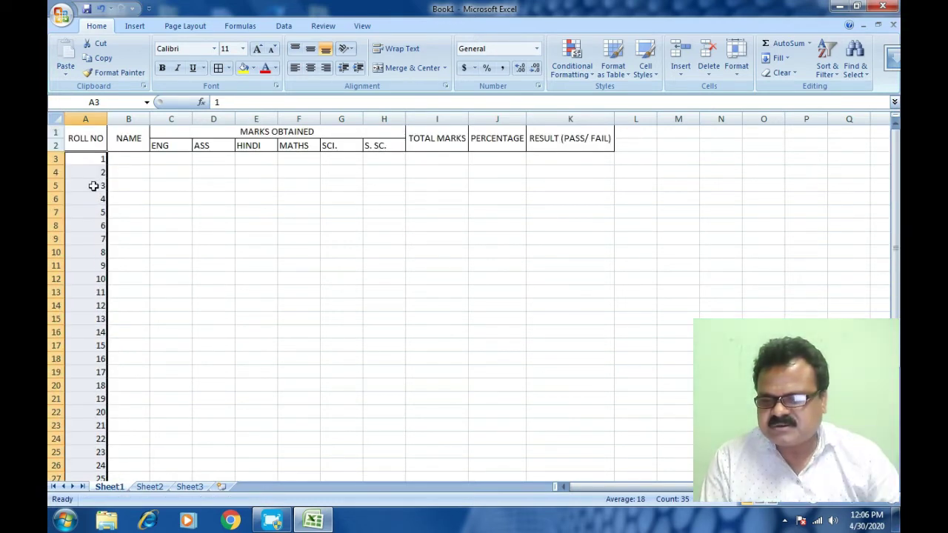
{"action": "left_click_drag", "start_coordinate": [91, 159], "coordinate": [88, 166]}
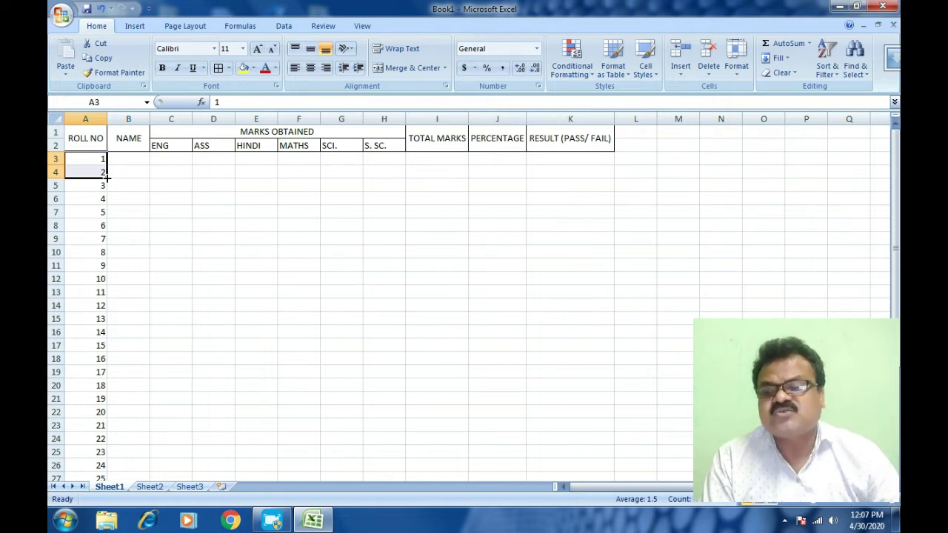
Extend the series to 40 at A42, then select A23:B42.
{"action": "left_click_drag", "start_coordinate": [107, 178], "coordinate": [112, 498]}
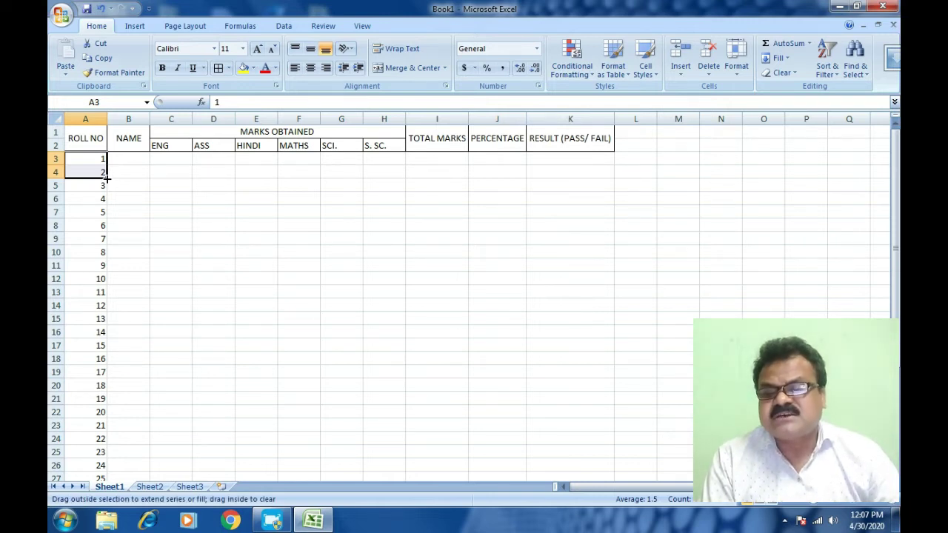
{"action": "left_click_drag", "start_coordinate": [111, 498], "coordinate": [111, 497]}
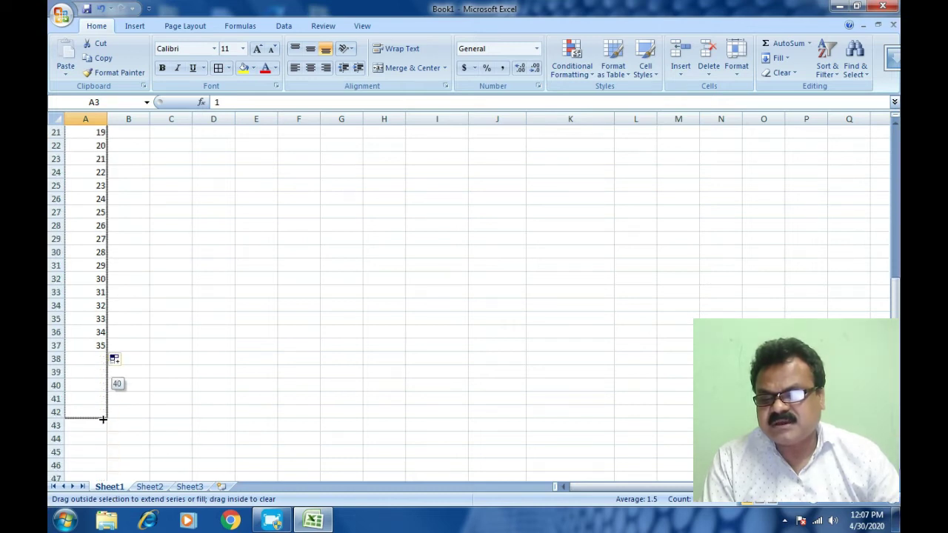
{"action": "left_click_drag", "start_coordinate": [111, 498], "coordinate": [104, 420]}
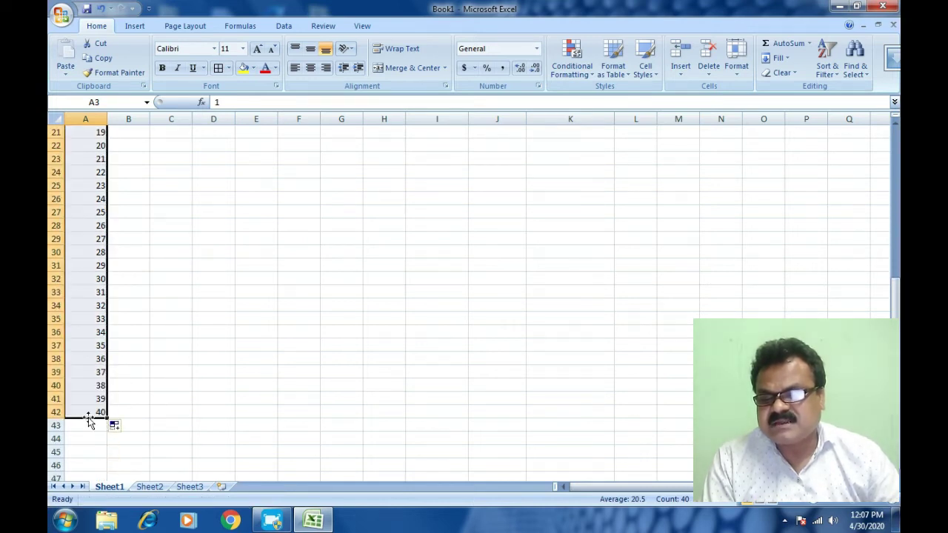
{"action": "scroll", "coordinate": [136, 381], "scroll_direction": "up", "scroll_amount": 7}
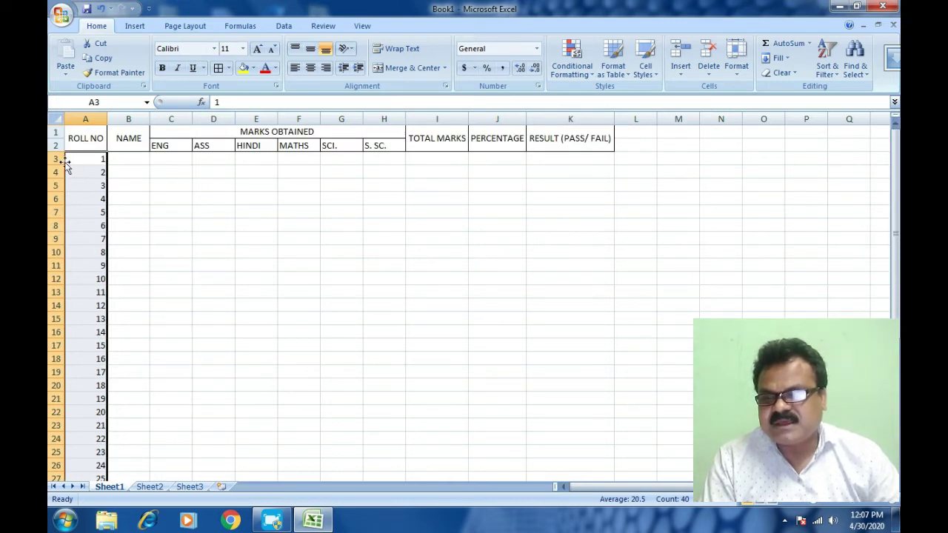
{"action": "scroll", "coordinate": [70, 356], "scroll_direction": "down", "scroll_amount": 3}
{"action": "scroll", "coordinate": [70, 356], "scroll_direction": "down", "scroll_amount": 3}
{"action": "scroll", "coordinate": [59, 348], "scroll_direction": "down", "scroll_amount": 2}
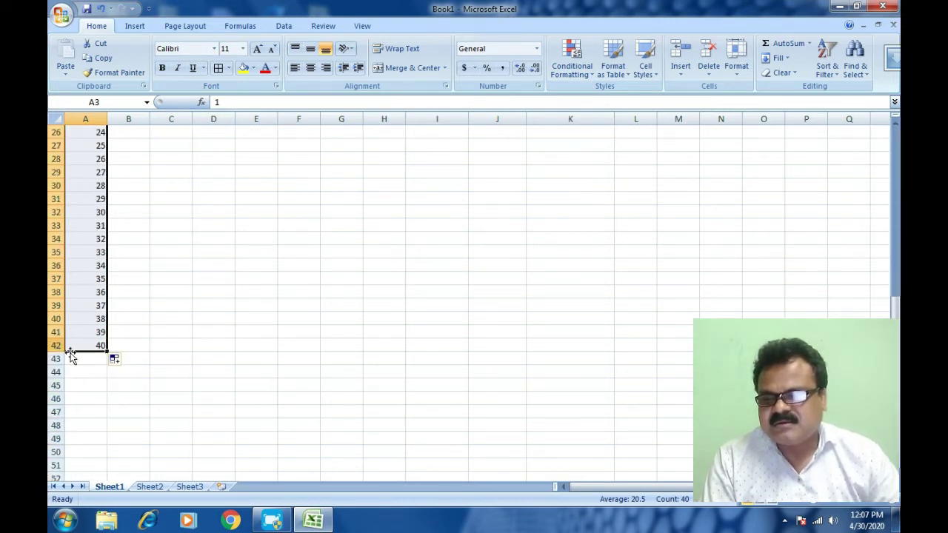
{"action": "scroll", "coordinate": [103, 357], "scroll_direction": "up", "scroll_amount": 5}
{"action": "scroll", "coordinate": [103, 353], "scroll_direction": "up", "scroll_amount": 3}
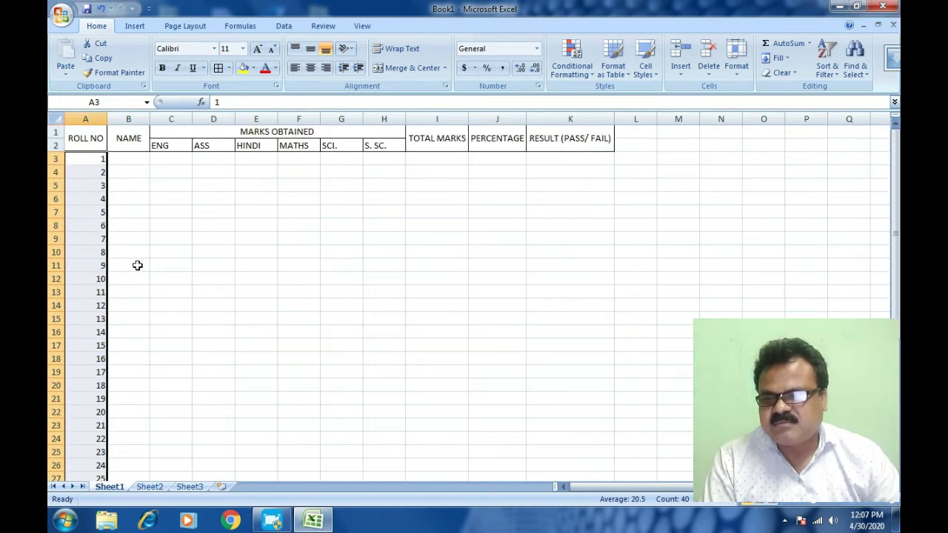
{"action": "scroll", "coordinate": [138, 236], "scroll_direction": "down", "scroll_amount": 3}
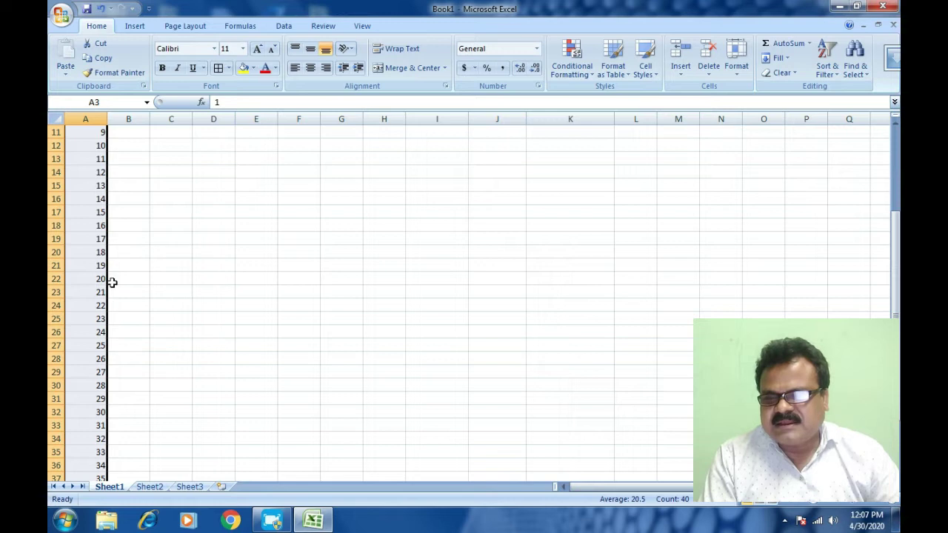
{"action": "mouse_move", "coordinate": [68, 294]}
{"action": "left_mouse_down"}
{"action": "mouse_move", "coordinate": [113, 497]}
{"action": "mouse_move", "coordinate": [129, 402]}
{"action": "mouse_move", "coordinate": [110, 450]}
{"action": "left_mouse_up"}
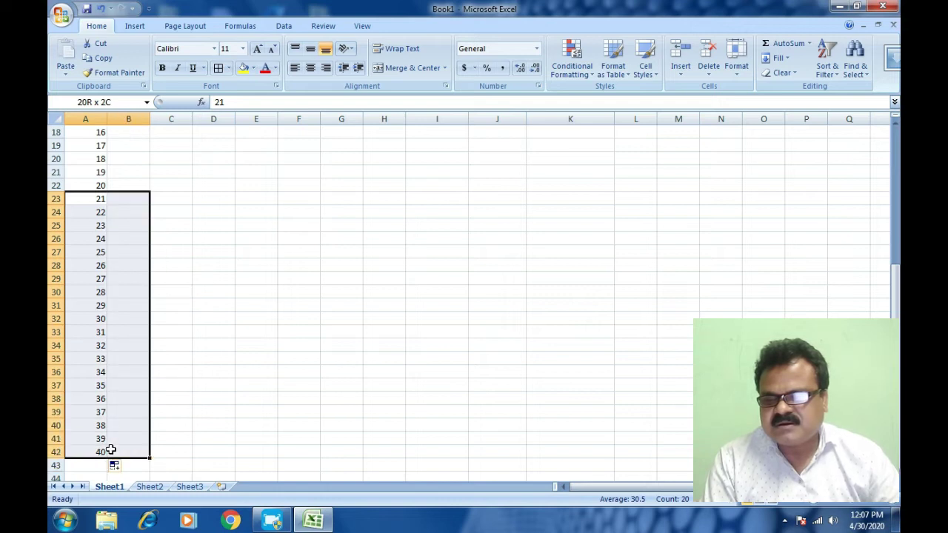
Delete entire rows 23 to 42 so roll numbers end at 20.
{"action": "right_click", "coordinate": [121, 201]}
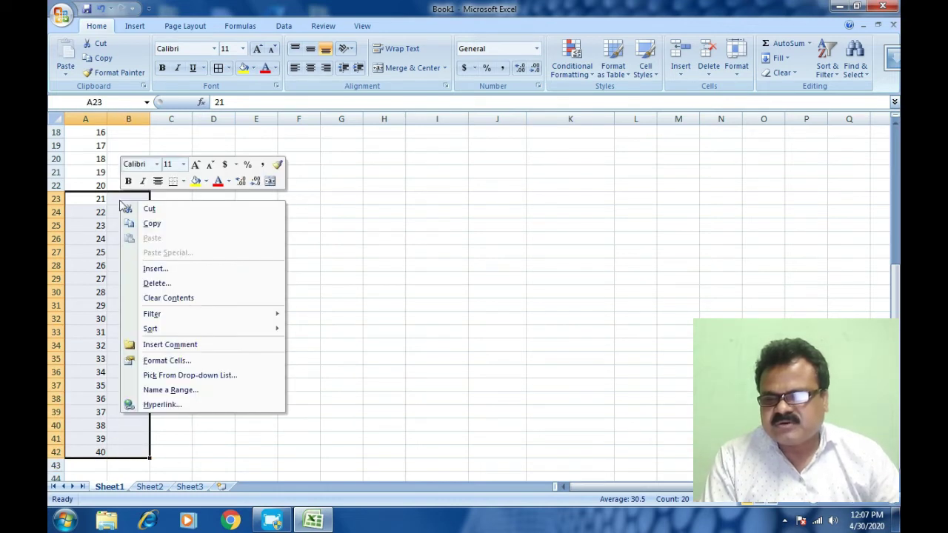
{"action": "left_click", "coordinate": [157, 283]}
{"action": "left_click", "coordinate": [152, 285]}
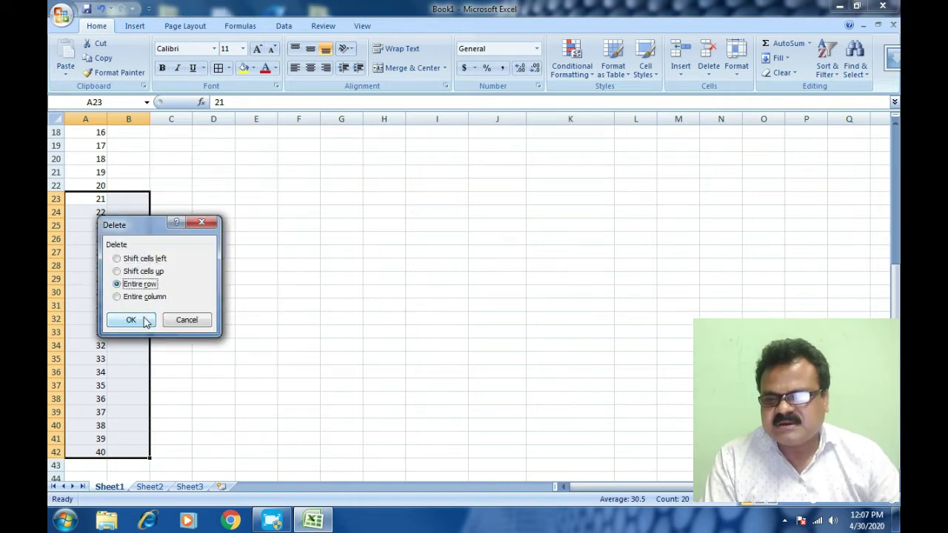
{"action": "left_click", "coordinate": [130, 320]}
Autofit column B to its NAME heading.
{"action": "left_click", "coordinate": [202, 275]}
{"action": "scroll", "coordinate": [203, 276], "scroll_direction": "up", "scroll_amount": 6}
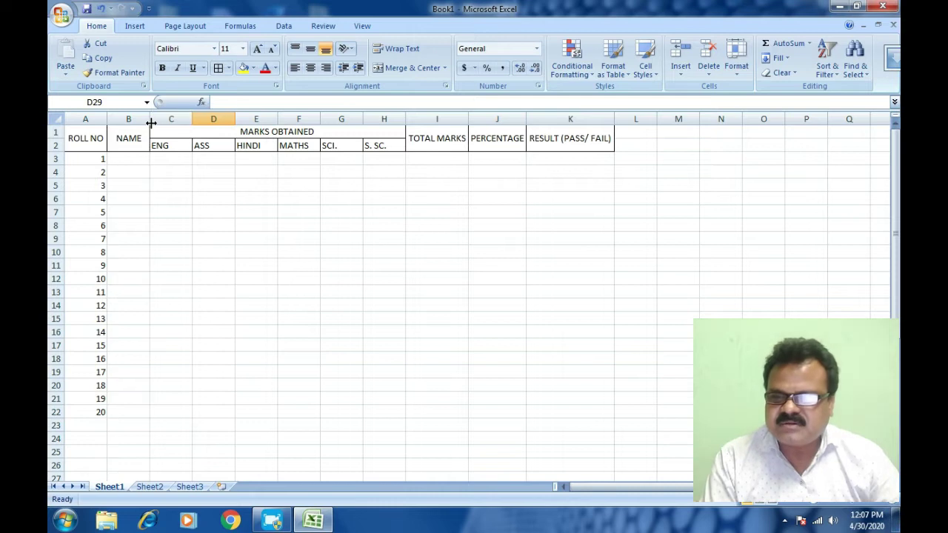
{"action": "double_click", "coordinate": [149, 119]}
Widen the NAME column and enter the first three placeholder names from B3.
{"action": "left_click_drag", "start_coordinate": [137, 120], "coordinate": [212, 125]}
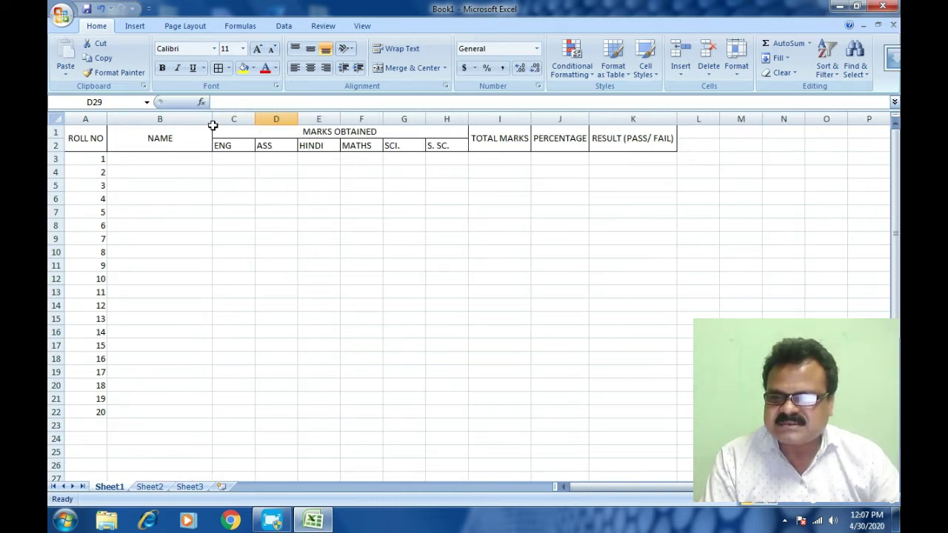
{"action": "left_click", "coordinate": [176, 159]}
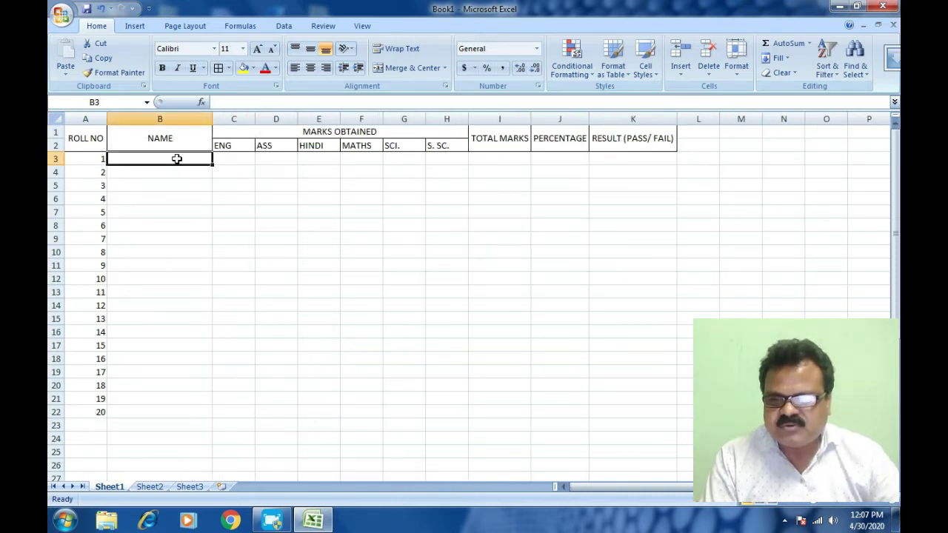
{"action": "type", "text": "DASDAS"}
{"action": "key", "text": "Return"}
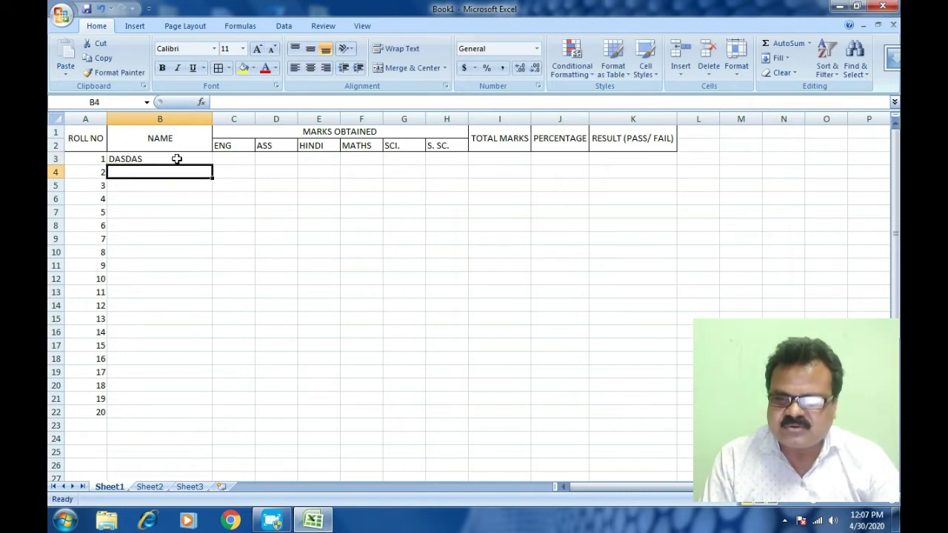
{"action": "type", "text": "FDSSDF"}
{"action": "key", "text": "Return"}
{"action": "type", "text": "FSD"}
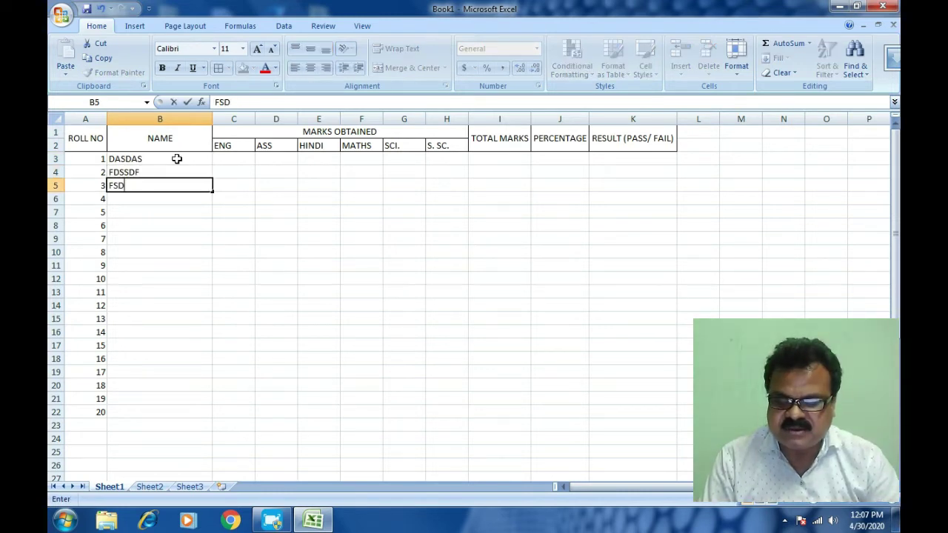
{"action": "type", "text": "F"}
{"action": "key", "text": "Return"}
Enter the remaining placeholder names down to B22.
{"action": "type", "text": "SGFDS"}
{"action": "key", "text": "Return"}
{"action": "type", "text": "GDFG"}
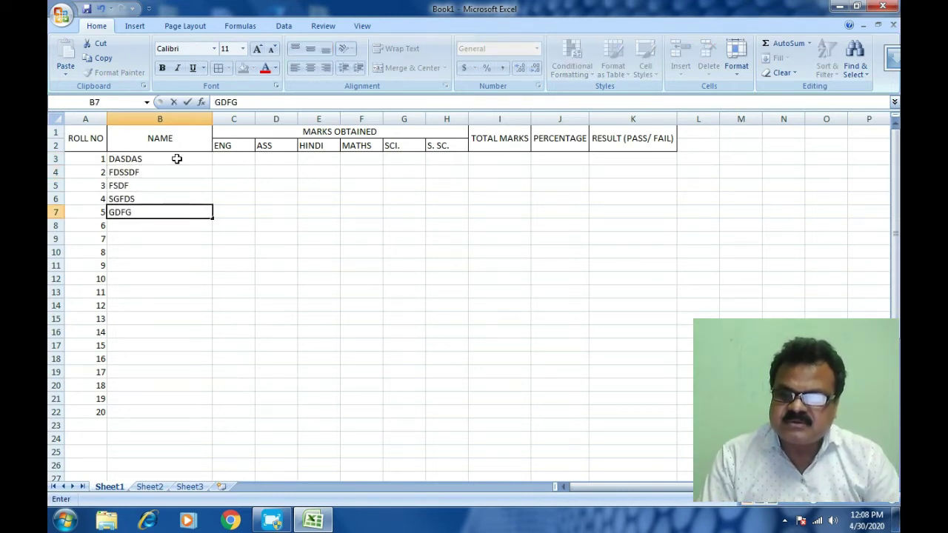
{"action": "key", "text": "Return"}
{"action": "type", "text": "GFDG DF GFDG GDFH"}
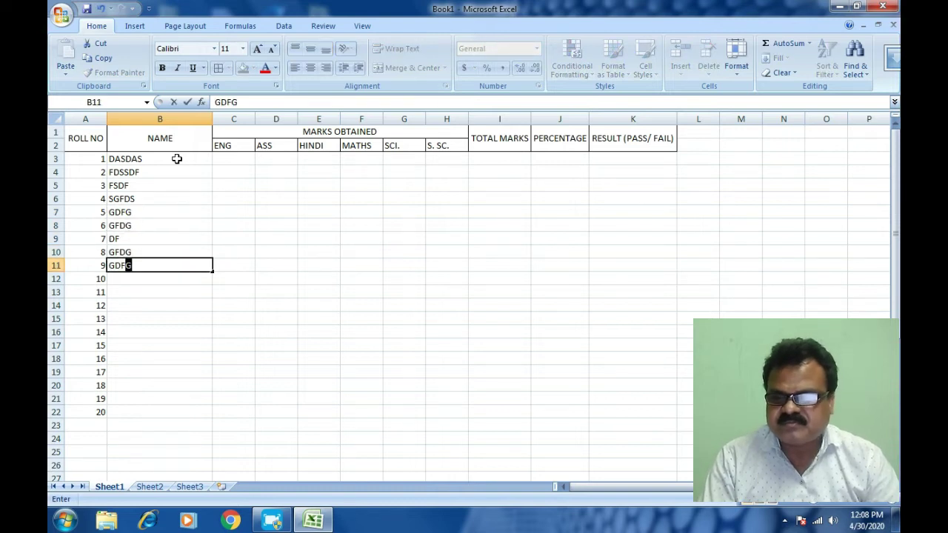
{"action": "type", "text": "G GFH FGH FGH FGH FGH FGH HFG HFGJH"}
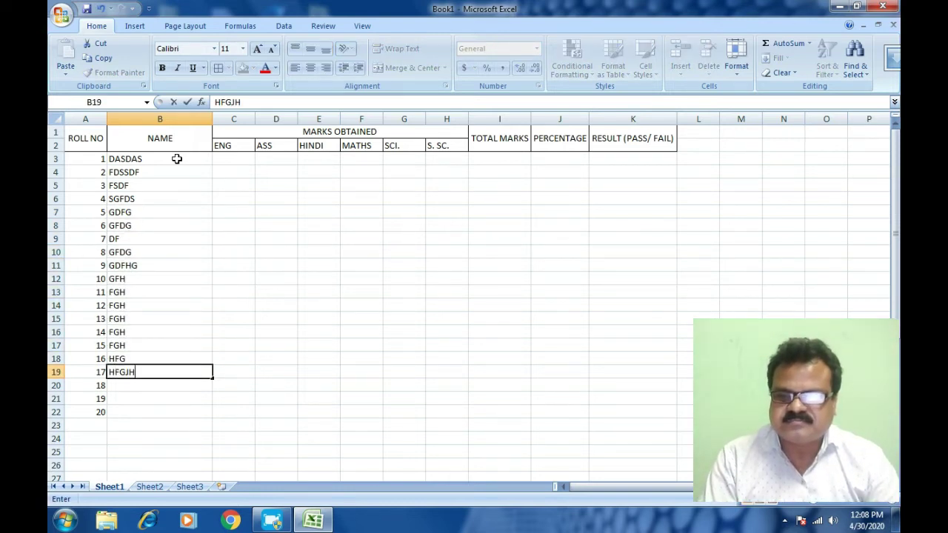
{"action": "type", "text": " FGJHFJ HGJ GH"}
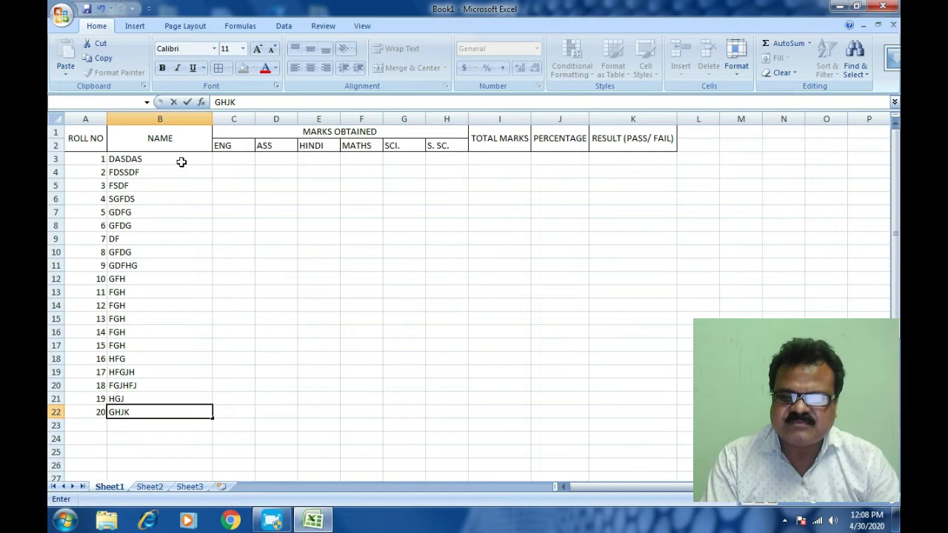
{"action": "left_click", "coordinate": [242, 160]}
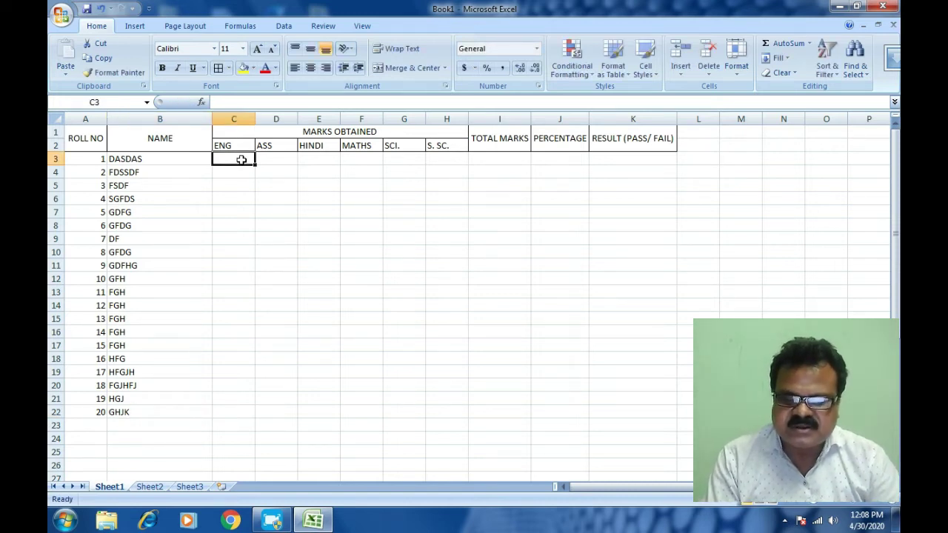
Enter roll 1's six subject marks: 87, 98, 78, 67, 56, 76.
{"action": "type", "text": "87"}
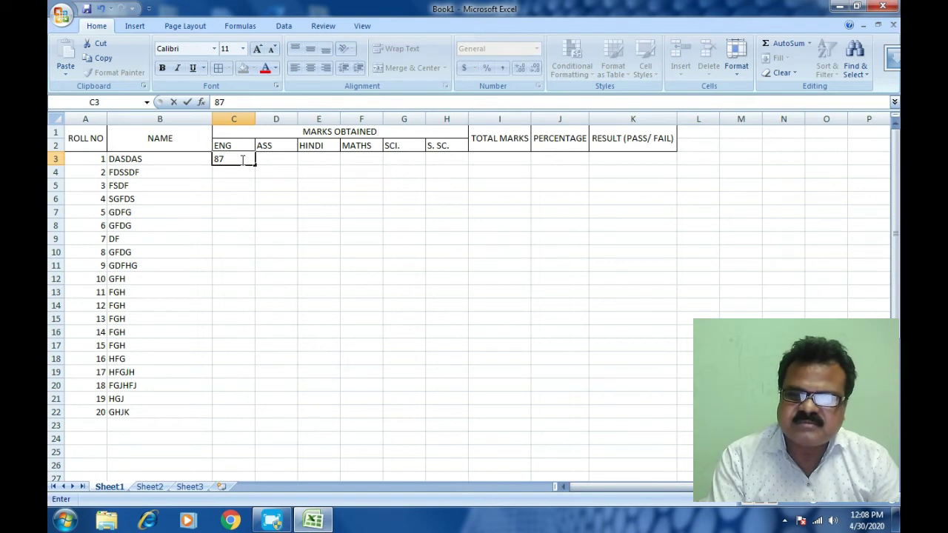
{"action": "key", "text": "Tab"}
{"action": "type", "text": "98"}
{"action": "key", "text": "Tab"}
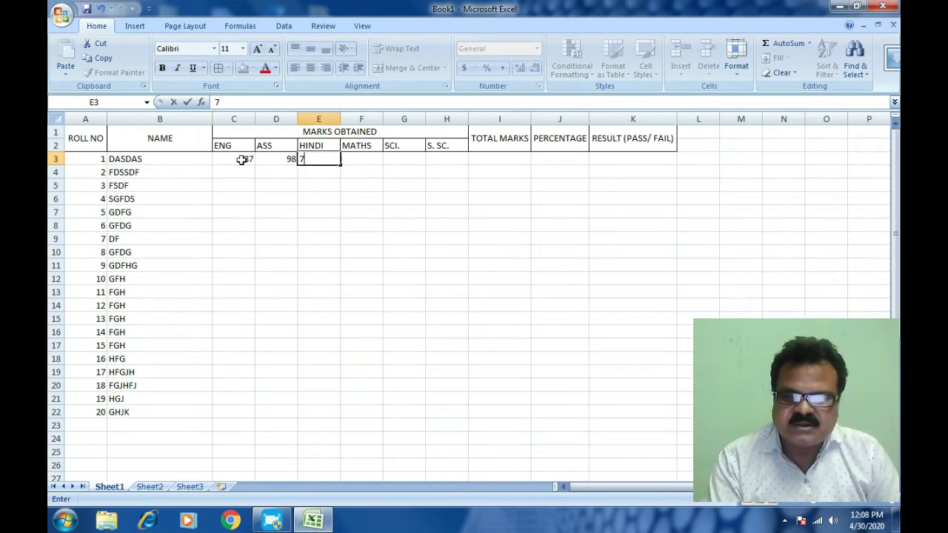
{"action": "type", "text": "78"}
{"action": "key", "text": "Tab"}
{"action": "type", "text": "67"}
{"action": "key", "text": "Tab"}
{"action": "type", "text": "56"}
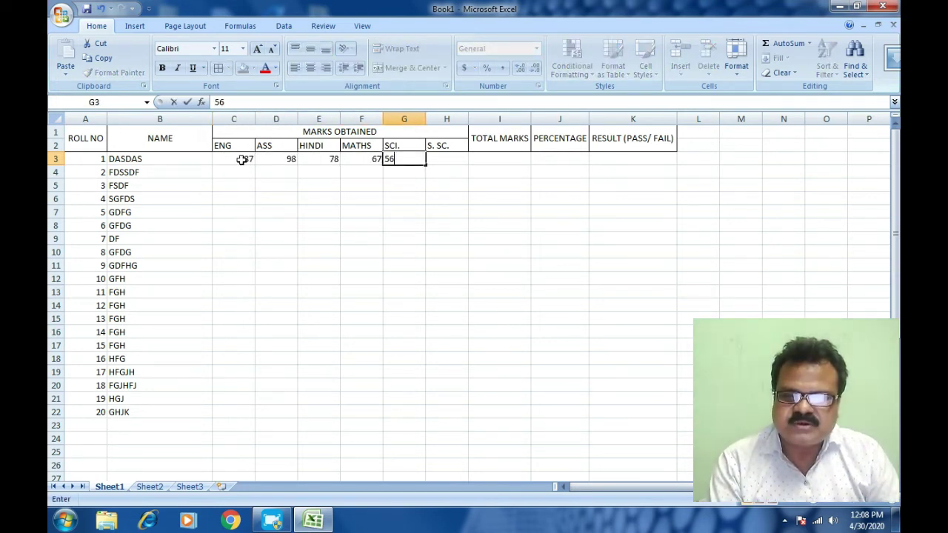
{"action": "key", "text": "Tab"}
{"action": "type", "text": "76"}
{"action": "key", "text": "Tab"}
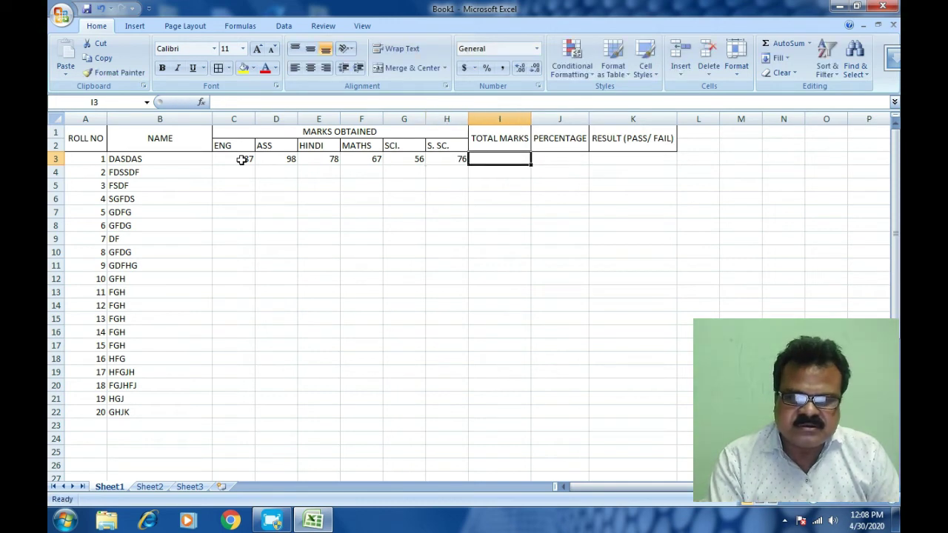
{"action": "key", "text": "Down"}
{"action": "key", "text": "Left"}
{"action": "key", "text": "Left"}
{"action": "key", "text": "Left"}
{"action": "key", "text": "Left"}
{"action": "key", "text": "Left"}
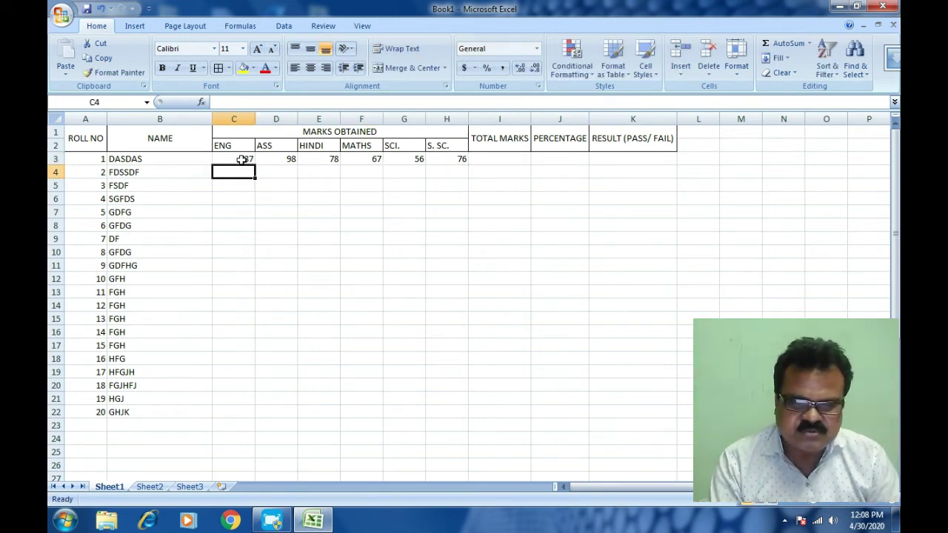
Enter roll 2's six subject marks: 78, 89, 89, 90, 98, 89.
{"action": "type", "text": "78"}
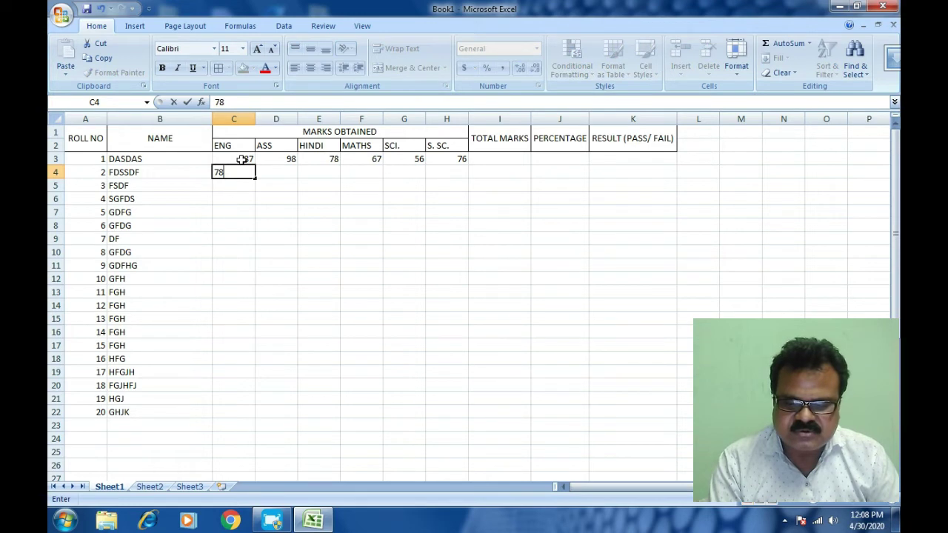
{"action": "key", "text": "Tab"}
{"action": "type", "text": "89"}
{"action": "key", "text": "Tab"}
{"action": "type", "text": "89"}
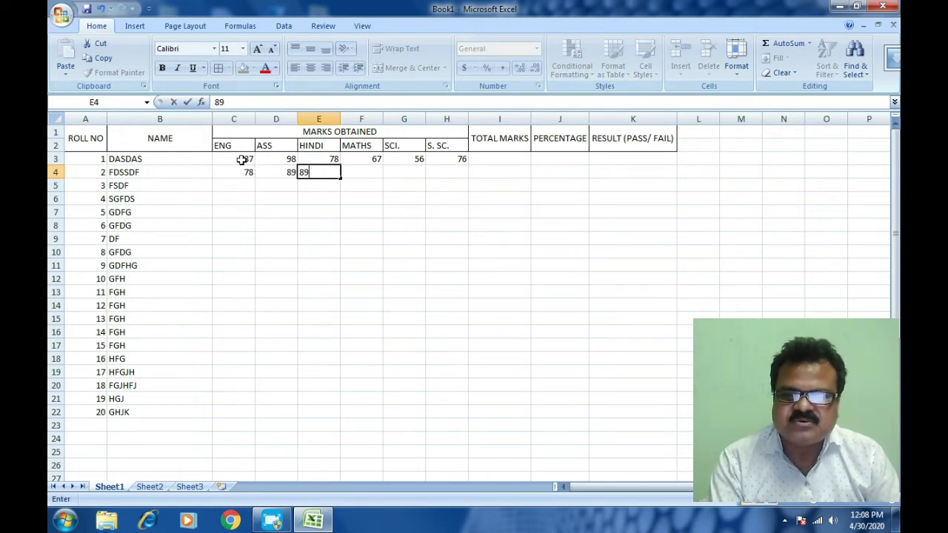
{"action": "key", "text": "Tab"}
{"action": "type", "text": "90"}
{"action": "key", "text": "Tab"}
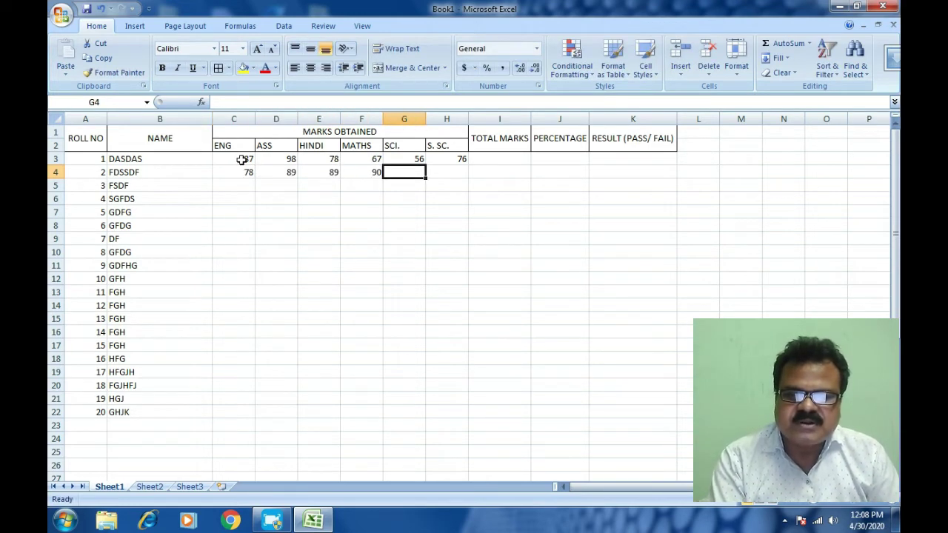
{"action": "type", "text": "98"}
{"action": "key", "text": "Tab"}
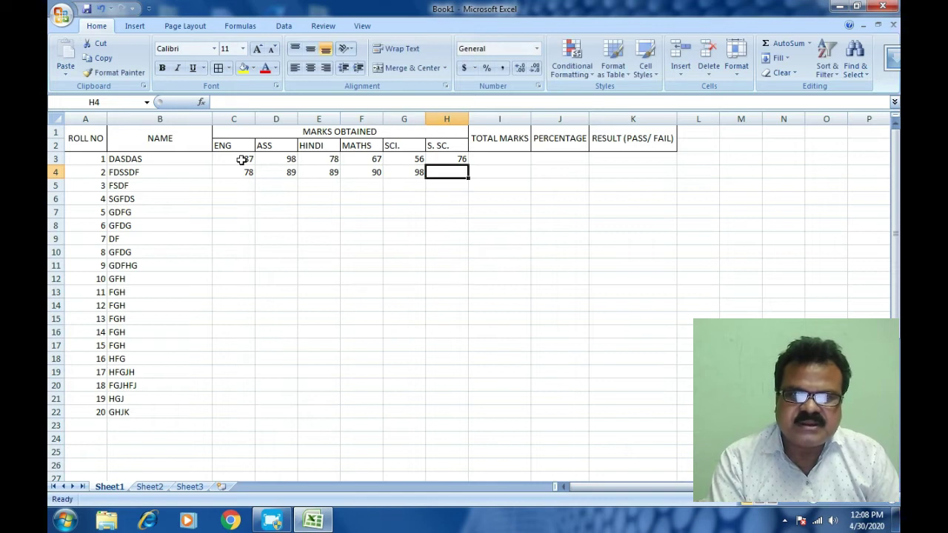
{"action": "type", "text": "89"}
{"action": "key", "text": "Return"}
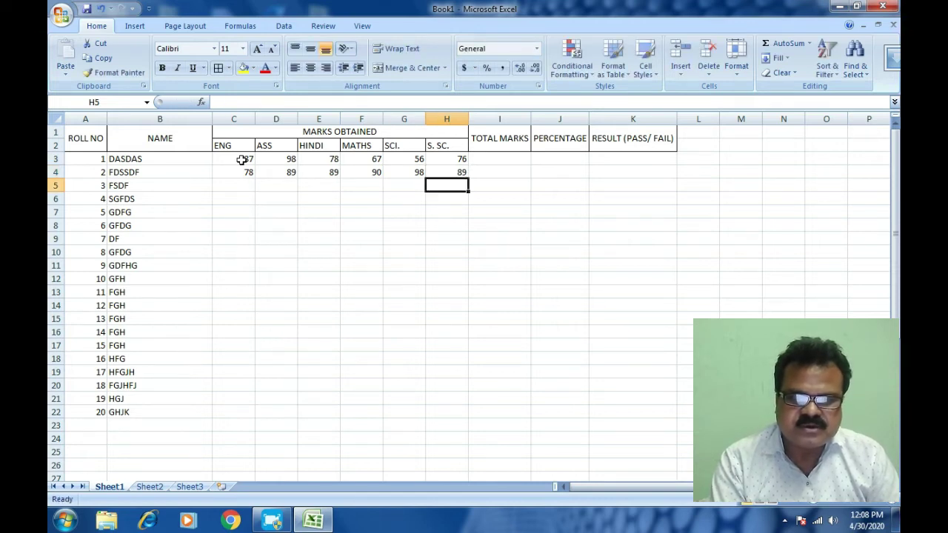
{"action": "key", "text": "Left"}
{"action": "key", "text": "Left"}
{"action": "key", "text": "Left"}
{"action": "key", "text": "Left"}
{"action": "key", "text": "Left"}
Enter roll 3's marks 78, 87, 56, 98, 90, then ENG mark 56 for roll 4.
{"action": "type", "text": "78"}
{"action": "key", "text": "Tab"}
{"action": "type", "text": "8"}
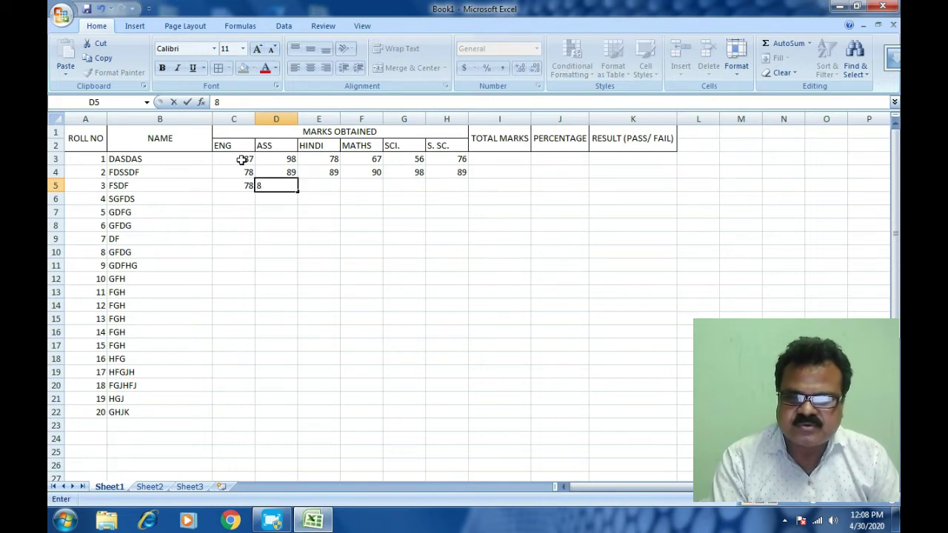
{"action": "type", "text": "7"}
{"action": "key", "text": "Tab"}
{"action": "type", "text": "56"}
{"action": "key", "text": "Tab"}
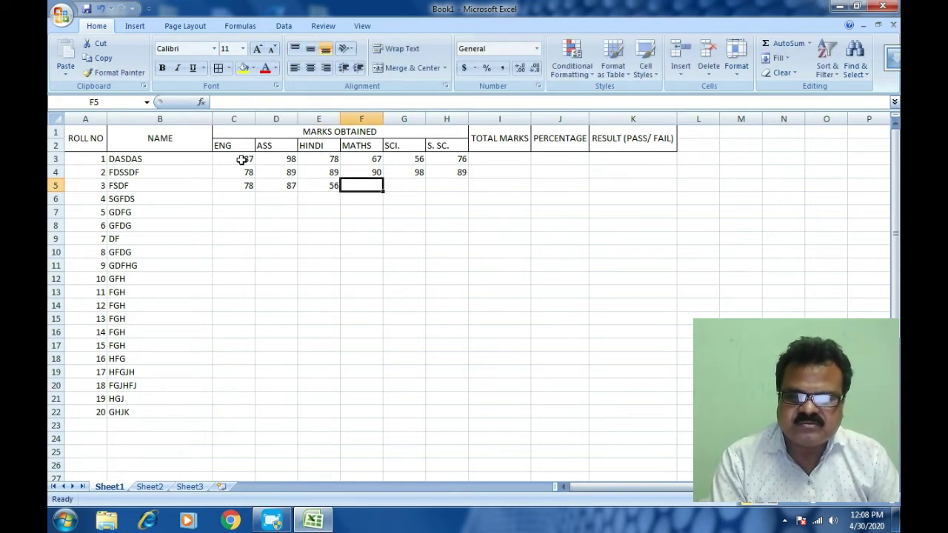
{"action": "type", "text": "87"}
{"action": "key", "text": "Tab"}
{"action": "type", "text": "98"}
{"action": "key", "text": "Tab"}
{"action": "type", "text": "90"}
{"action": "key", "text": "Tab"}
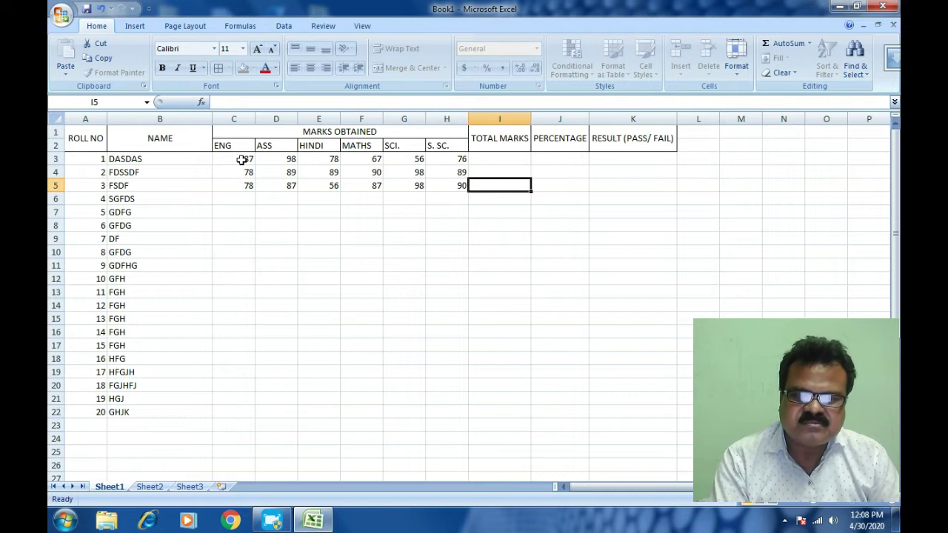
{"action": "key", "text": "Down"}
{"action": "key", "text": "Left"}
{"action": "key", "text": "Left"}
{"action": "key", "text": "Left"}
{"action": "key", "text": "Left"}
{"action": "key", "text": "Left"}
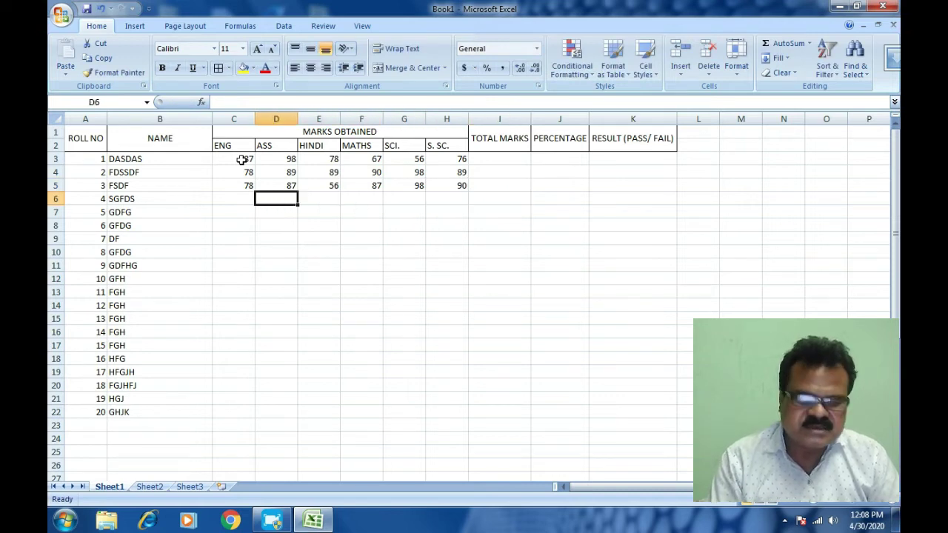
{"action": "key", "text": "Left"}
{"action": "type", "text": "56"}
{"action": "key", "text": "Return"}
Add further marks 67, 67 and 78 for the next students.
{"action": "type", "text": "67"}
{"action": "key", "text": "Return"}
{"action": "type", "text": "67"}
{"action": "key", "text": "Tab"}
{"action": "type", "text": "78"}
{"action": "key", "text": "Tab"}
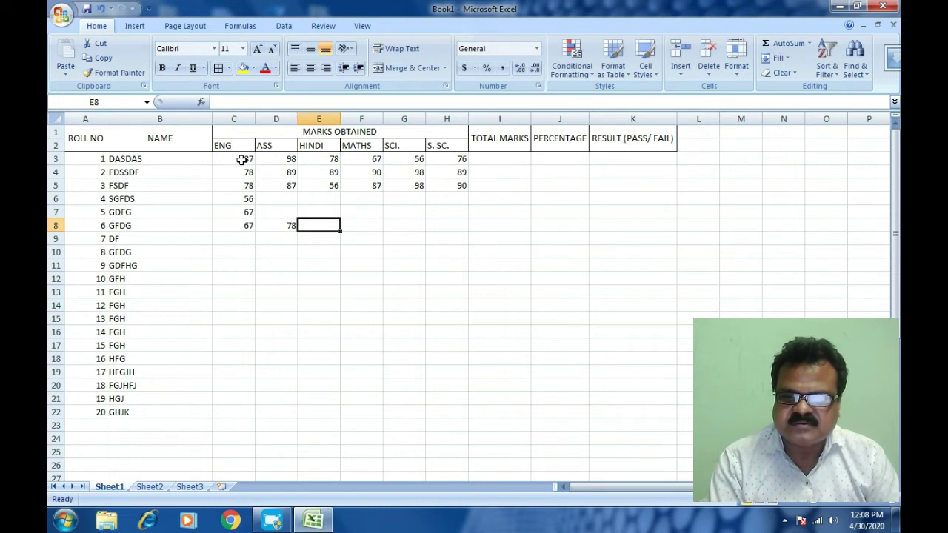
Clear the wrongly drag-filled values from the ENG column.
{"action": "left_click_drag", "start_coordinate": [242, 160], "coordinate": [247, 224]}
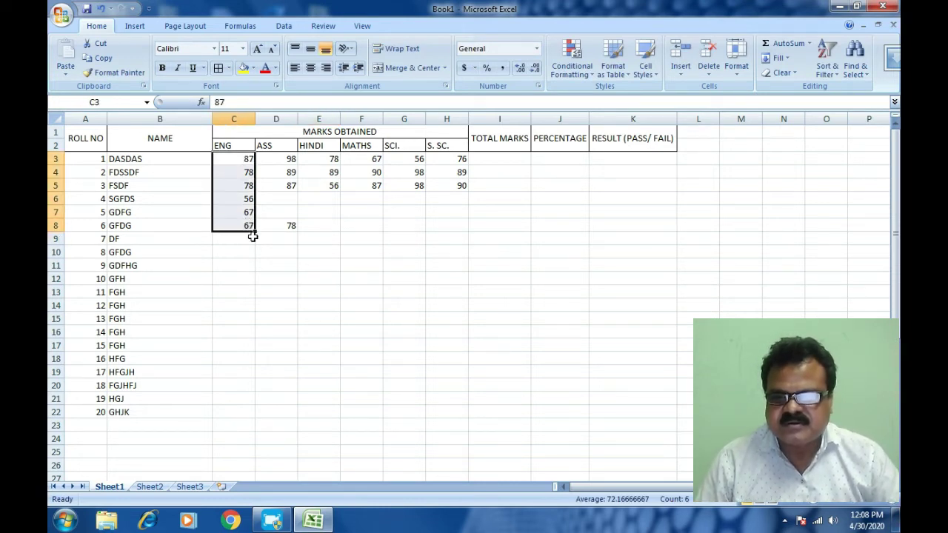
{"action": "left_click_drag", "start_coordinate": [255, 232], "coordinate": [246, 415]}
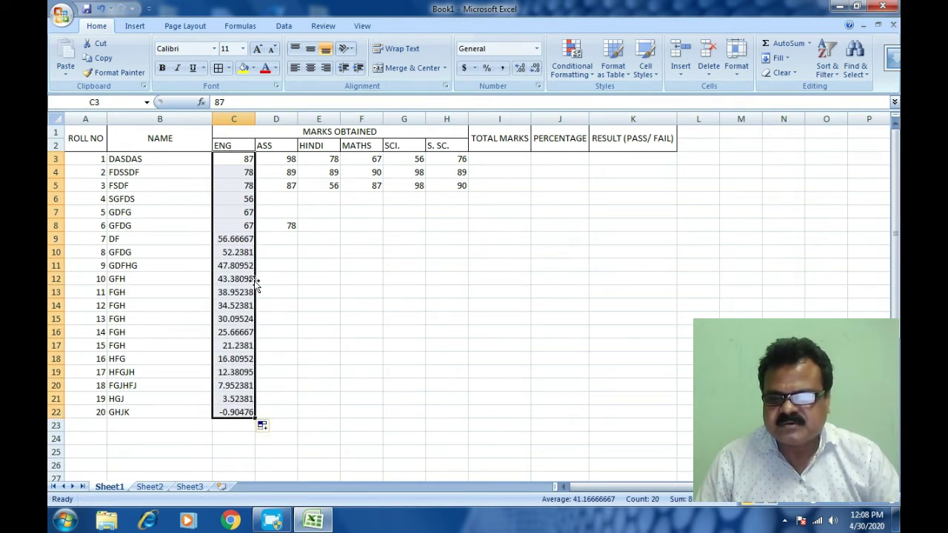
{"action": "left_click_drag", "start_coordinate": [236, 238], "coordinate": [248, 404]}
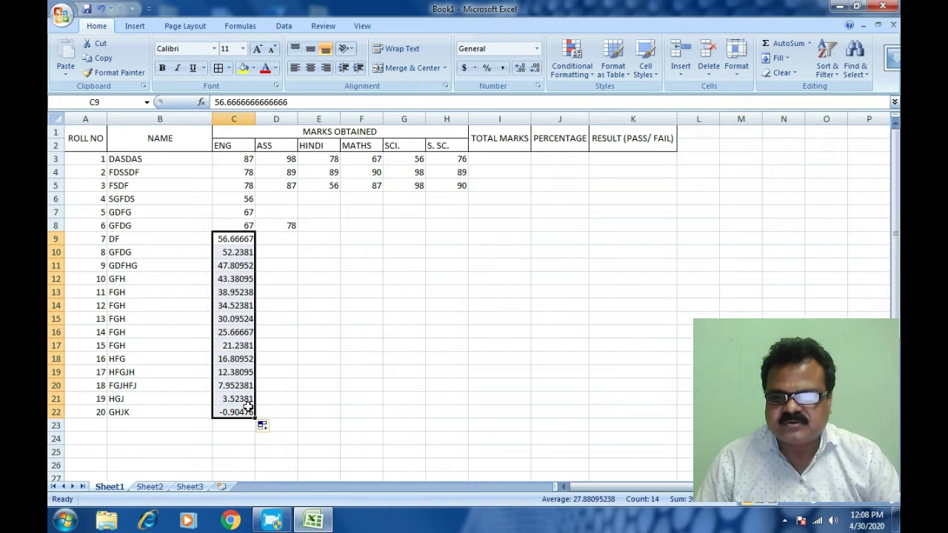
{"action": "key", "text": "Delete"}
{"action": "left_click", "coordinate": [300, 400]}
Copy the six ENG marks in C3:C8 and paste them at C9 and C15.
{"action": "left_click_drag", "start_coordinate": [232, 159], "coordinate": [233, 224]}
{"action": "right_click", "coordinate": [236, 223]}
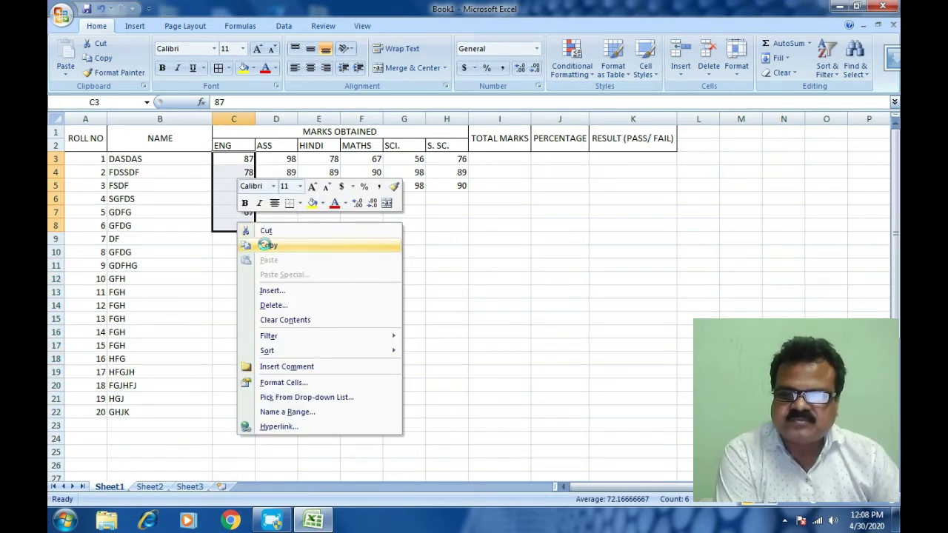
{"action": "left_click", "coordinate": [264, 246]}
{"action": "left_click", "coordinate": [267, 240]}
{"action": "left_click", "coordinate": [238, 239]}
{"action": "right_click", "coordinate": [239, 240]}
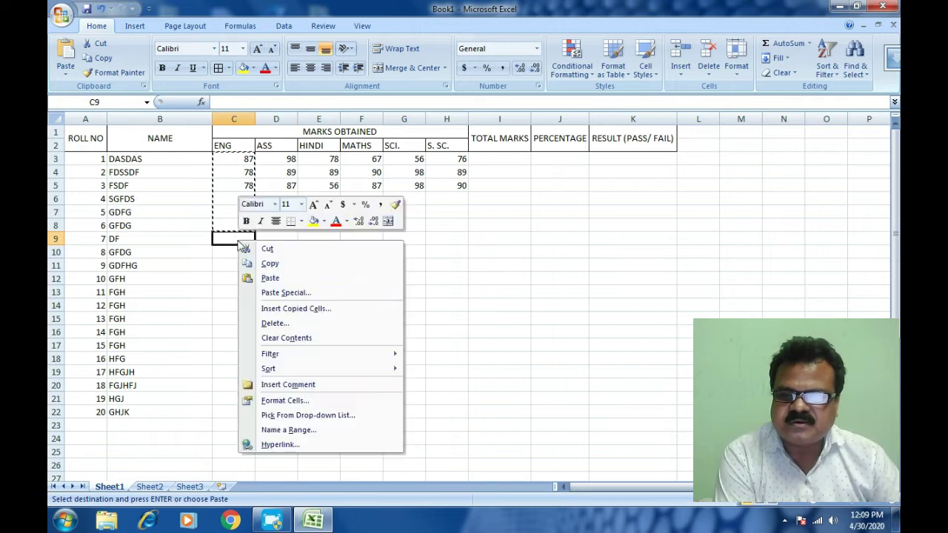
{"action": "left_click", "coordinate": [270, 278]}
{"action": "left_click", "coordinate": [240, 322]}
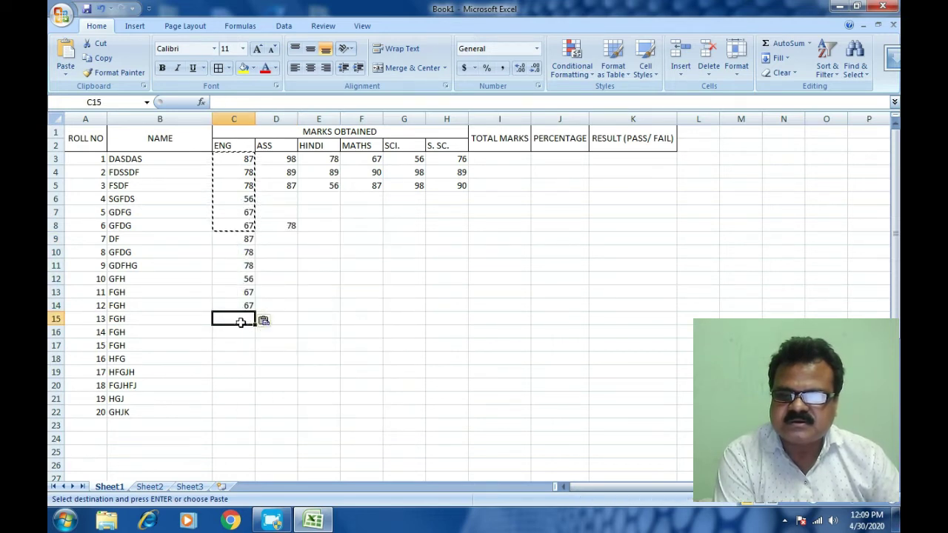
{"action": "right_click", "coordinate": [240, 322]}
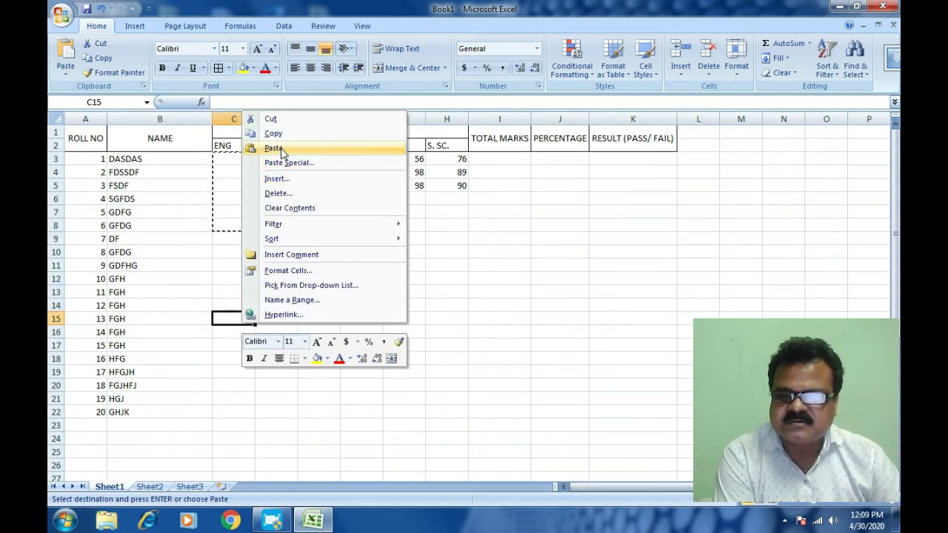
{"action": "left_click", "coordinate": [274, 148]}
Paste the ENG marks at C21 and clear the overflow in C23:C26.
{"action": "mouse_move", "coordinate": [231, 398]}
{"action": "left_mouse_down"}
{"action": "mouse_move", "coordinate": [234, 420]}
{"action": "mouse_move", "coordinate": [235, 409]}
{"action": "left_mouse_up"}
{"action": "right_click", "coordinate": [235, 409]}
{"action": "left_click", "coordinate": [275, 225]}
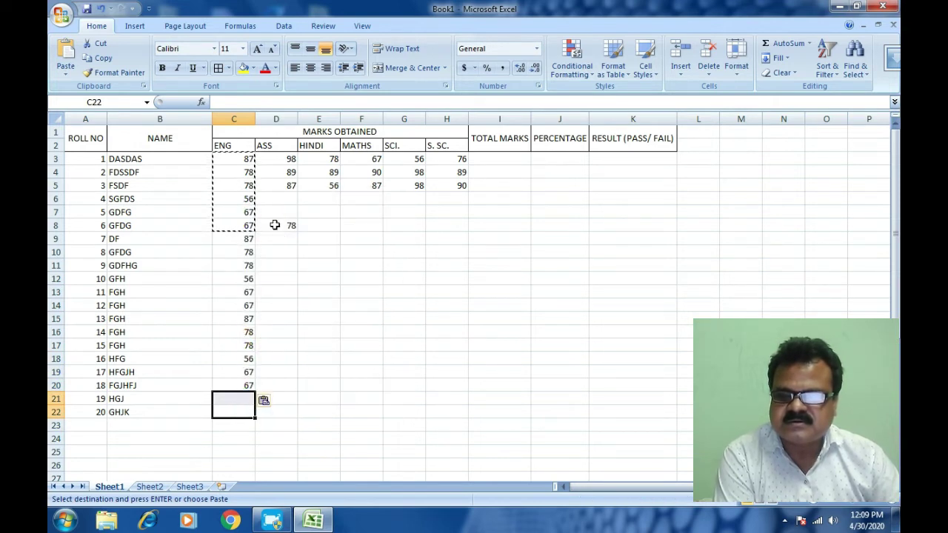
{"action": "right_click", "coordinate": [228, 400]}
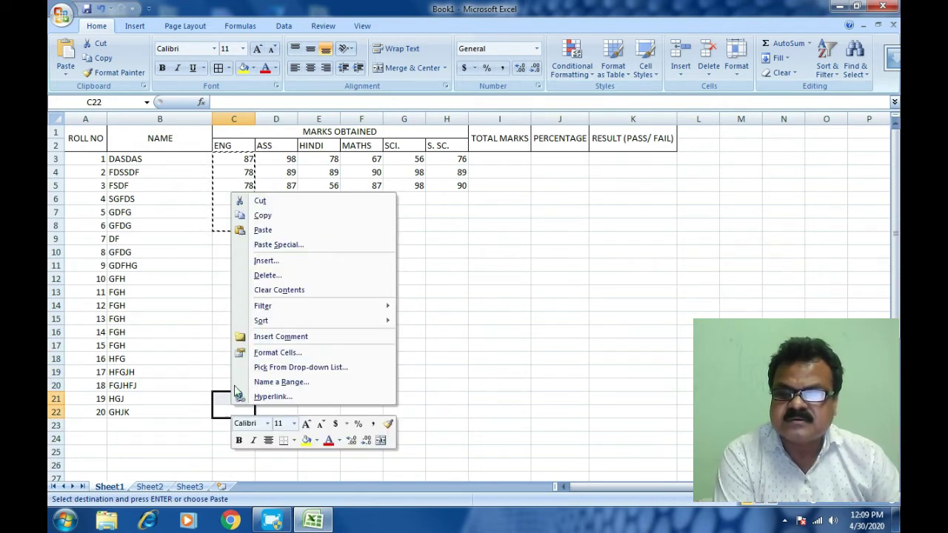
{"action": "left_click", "coordinate": [276, 227]}
{"action": "left_click", "coordinate": [316, 452]}
{"action": "left_click_drag", "start_coordinate": [245, 426], "coordinate": [242, 463]}
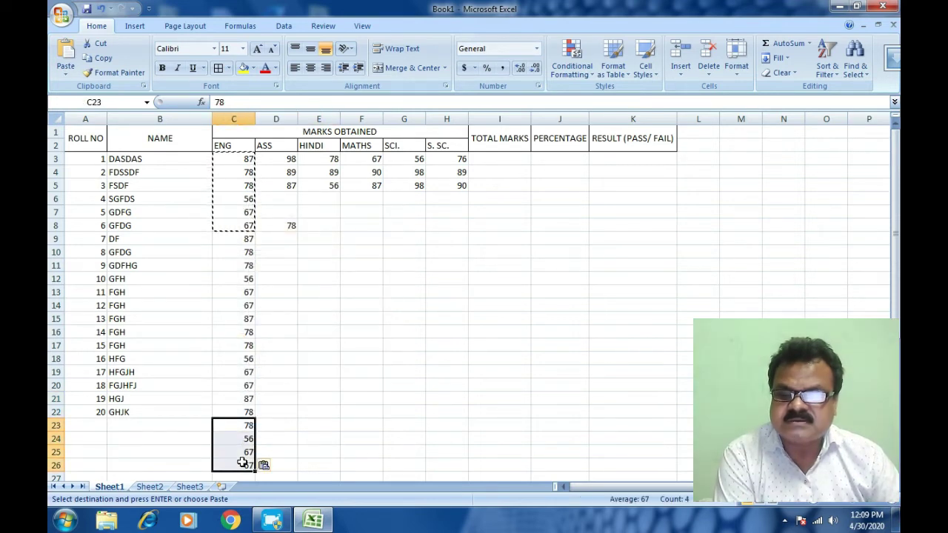
{"action": "key", "text": "Delete"}
{"action": "left_click_drag", "start_coordinate": [296, 446], "coordinate": [289, 437]}
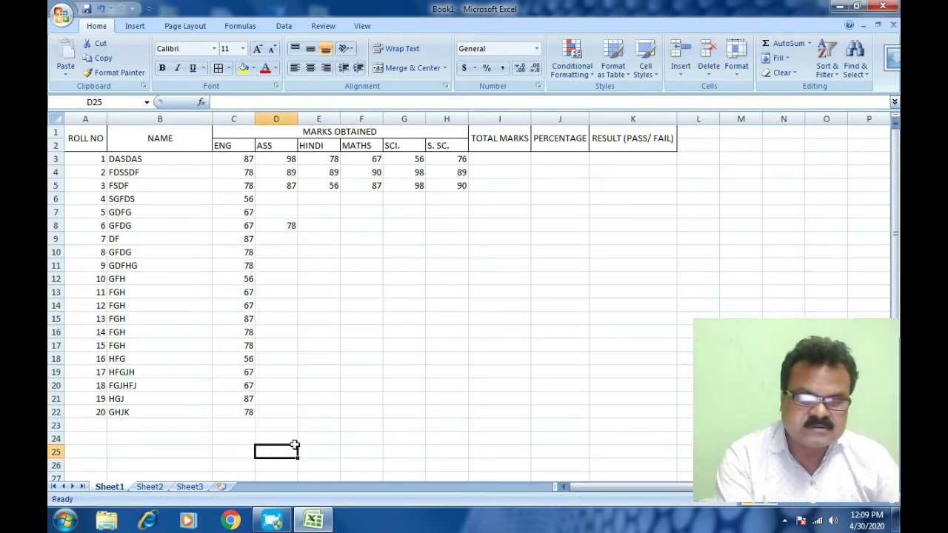
Copy the ENG marks C5:C22 and paste them into the S. SC. column at H5.
{"action": "left_click_drag", "start_coordinate": [234, 226], "coordinate": [246, 413]}
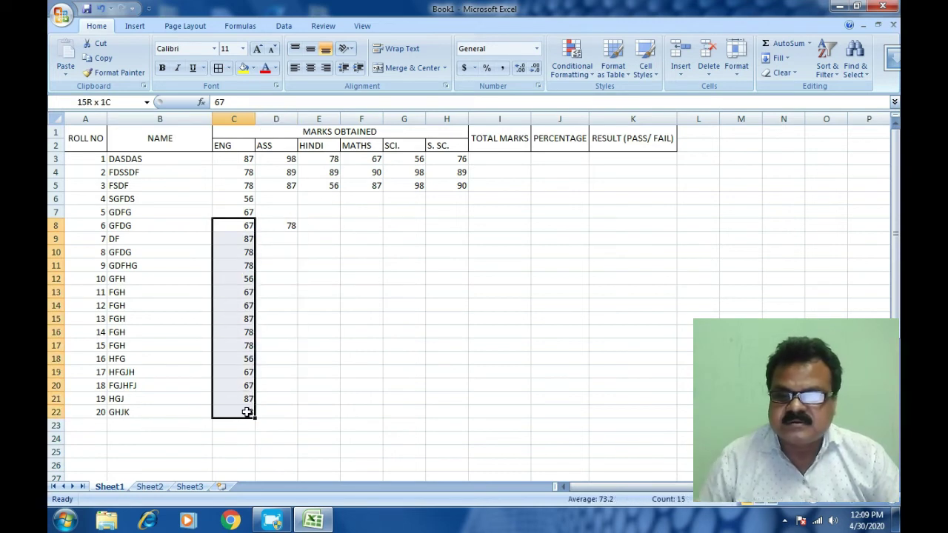
{"action": "right_click", "coordinate": [234, 368]}
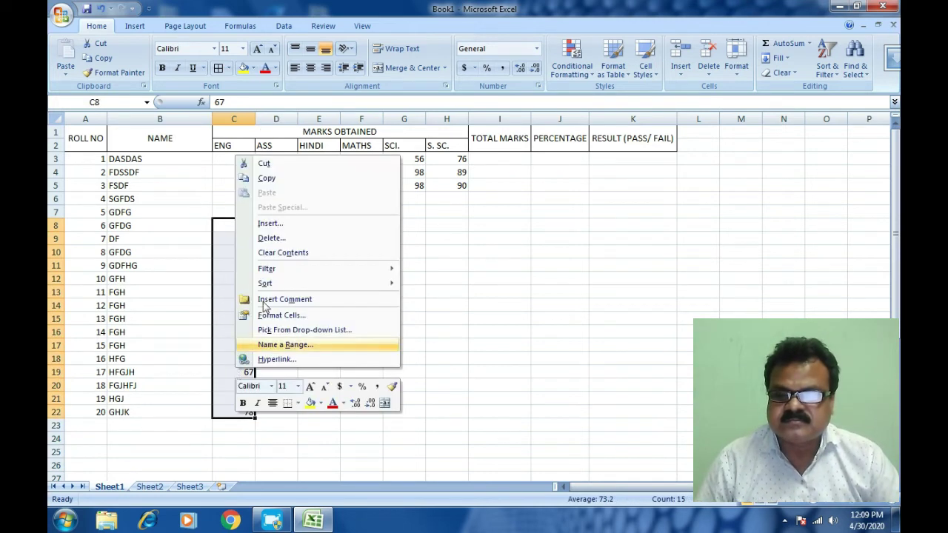
{"action": "left_click", "coordinate": [268, 179]}
{"action": "left_click", "coordinate": [290, 199]}
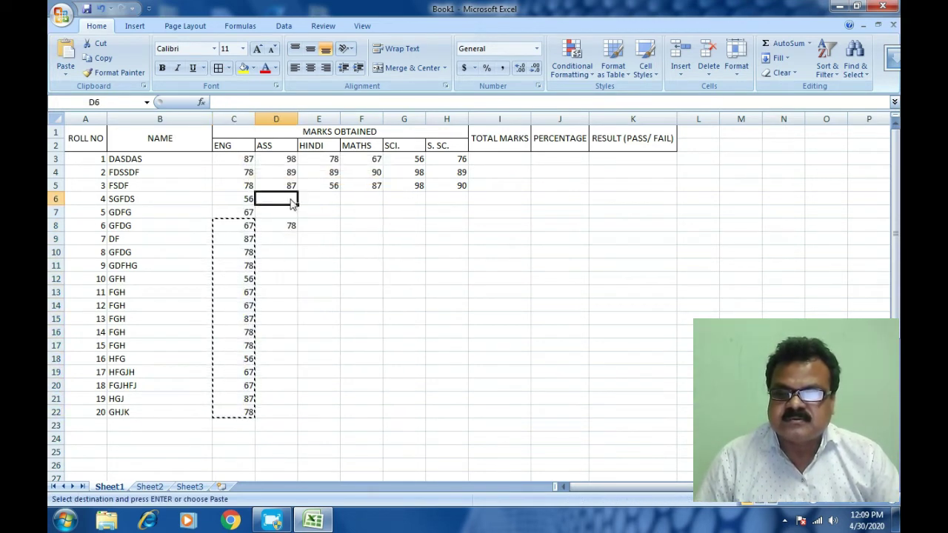
{"action": "right_click", "coordinate": [290, 200]}
{"action": "left_click", "coordinate": [318, 220]}
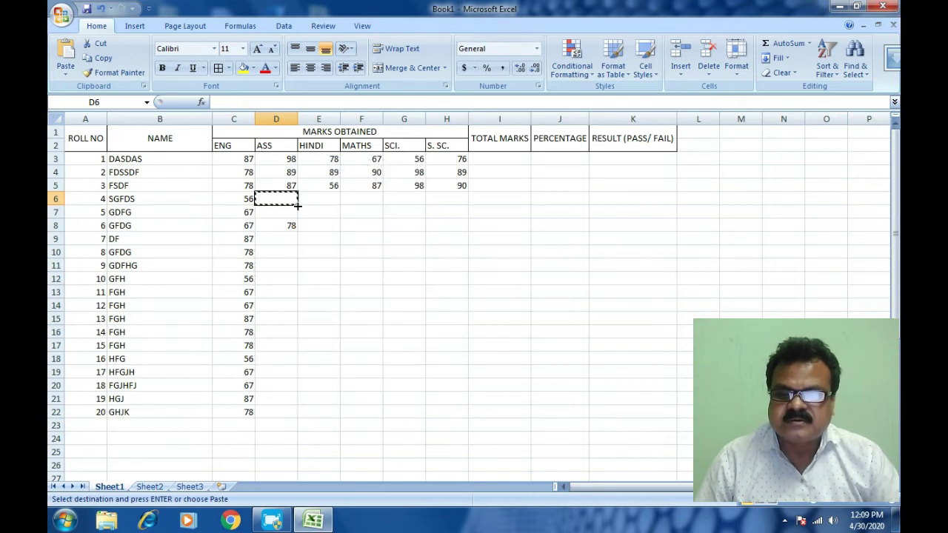
{"action": "left_click_drag", "start_coordinate": [234, 190], "coordinate": [224, 407]}
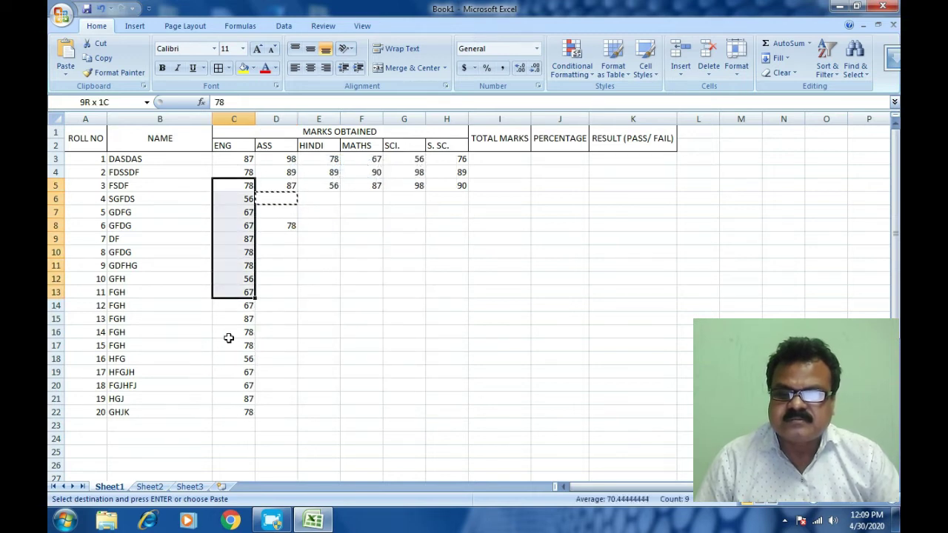
{"action": "right_click", "coordinate": [223, 406]}
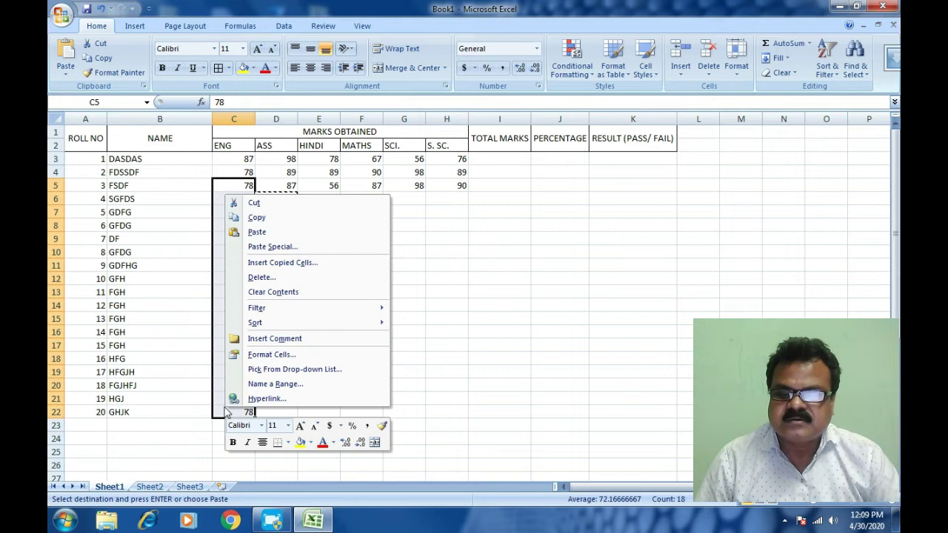
{"action": "left_click", "coordinate": [246, 215]}
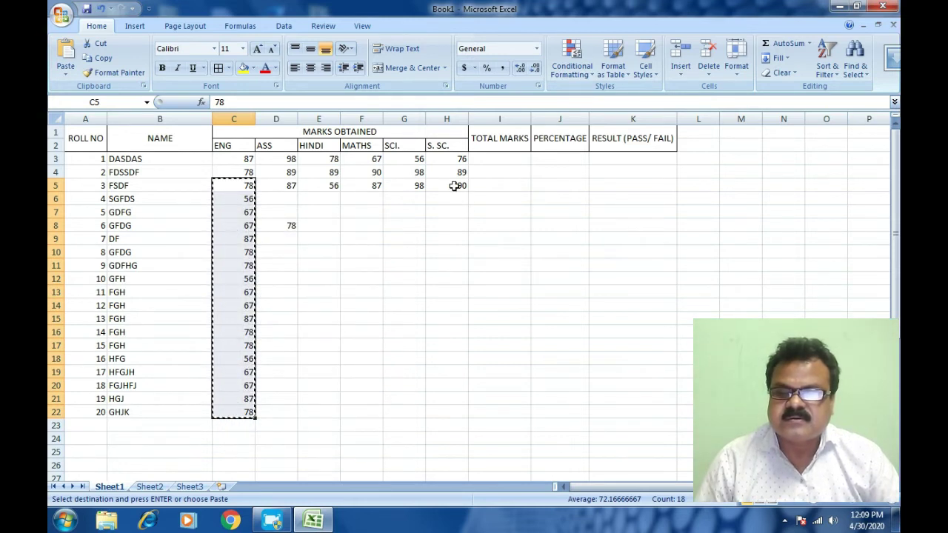
{"action": "right_click", "coordinate": [454, 185]}
{"action": "left_click", "coordinate": [478, 224]}
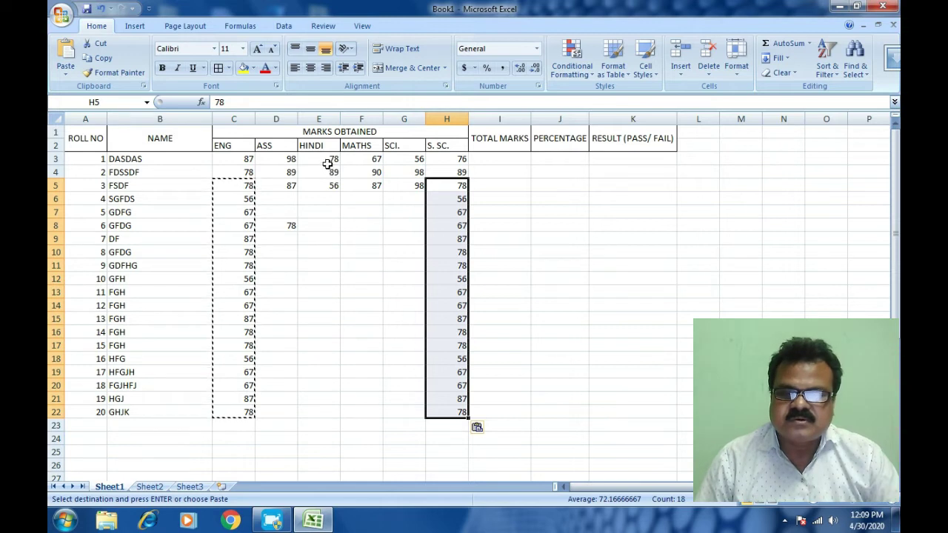
{"action": "left_click_drag", "start_coordinate": [280, 162], "coordinate": [391, 181]}
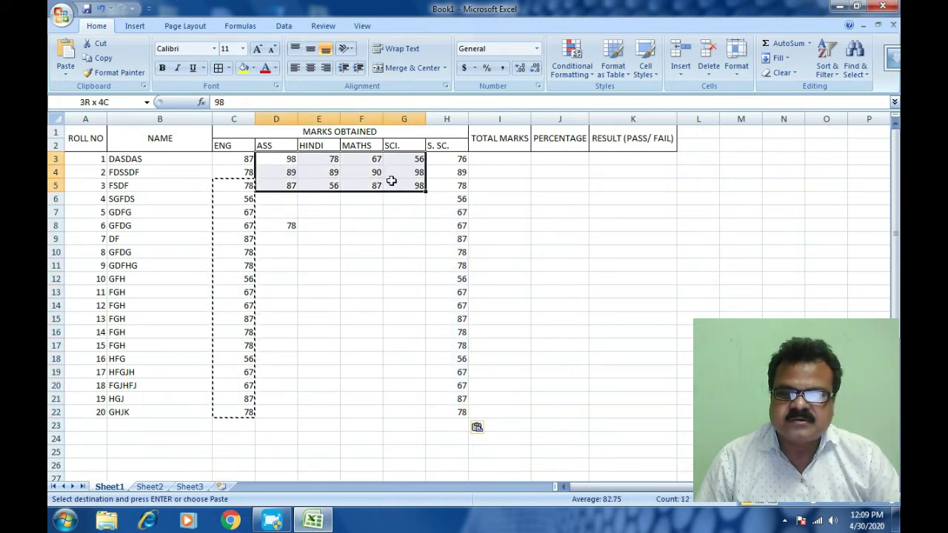
Copy the D3:G5 marks block and paste it at D9, D14 and D18.
{"action": "right_click", "coordinate": [391, 182]}
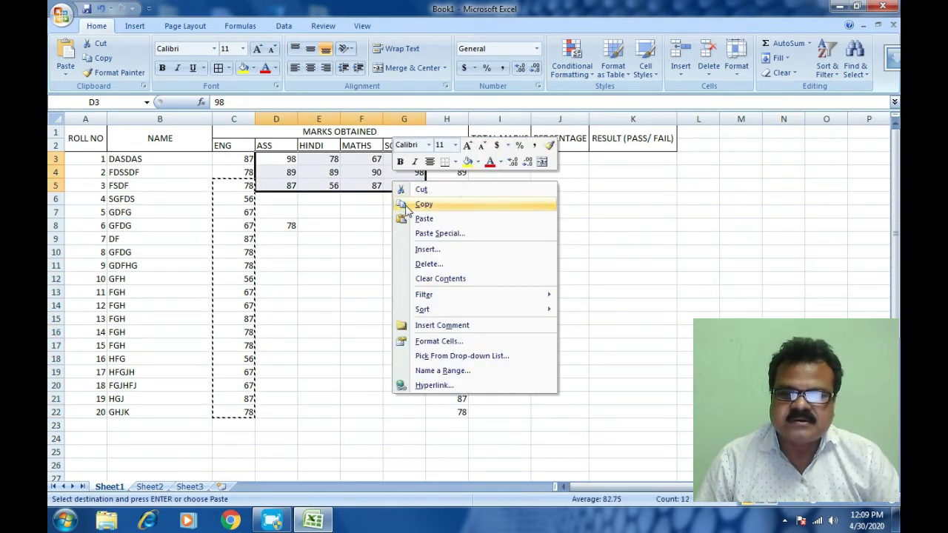
{"action": "left_click", "coordinate": [407, 204]}
{"action": "left_click_drag", "start_coordinate": [286, 239], "coordinate": [425, 280]}
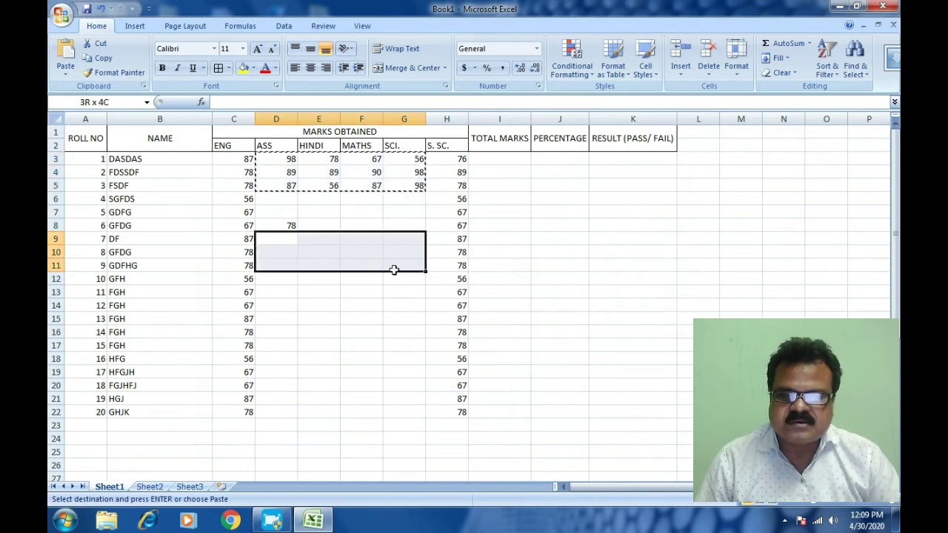
{"action": "right_click", "coordinate": [428, 282]}
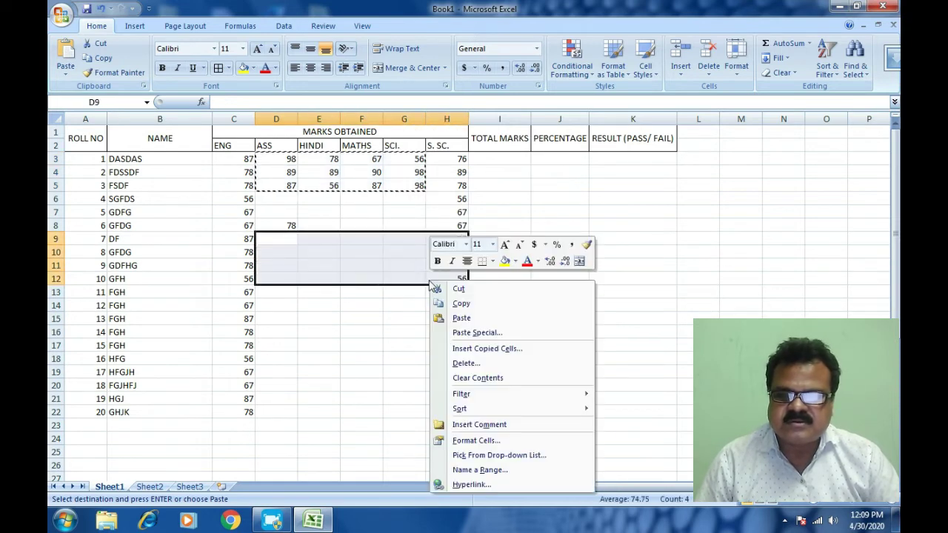
{"action": "left_click", "coordinate": [461, 318]}
{"action": "left_click_drag", "start_coordinate": [305, 346], "coordinate": [424, 374]}
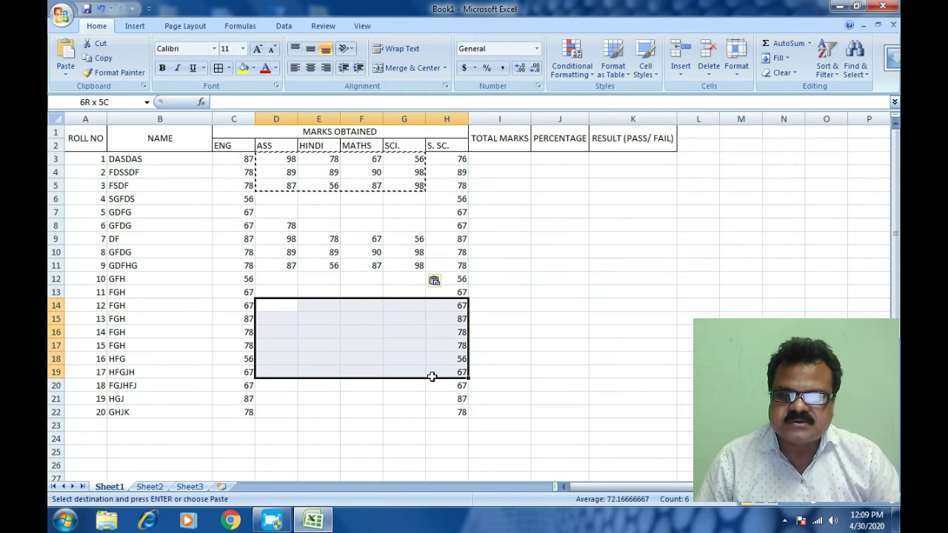
{"action": "right_click", "coordinate": [428, 369]}
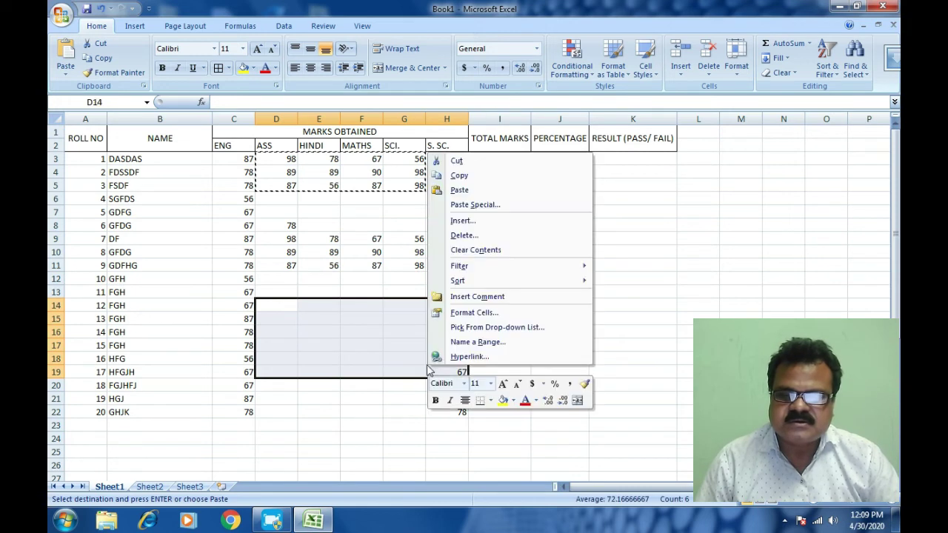
{"action": "left_click", "coordinate": [458, 189]}
{"action": "left_click_drag", "start_coordinate": [274, 362], "coordinate": [428, 420]}
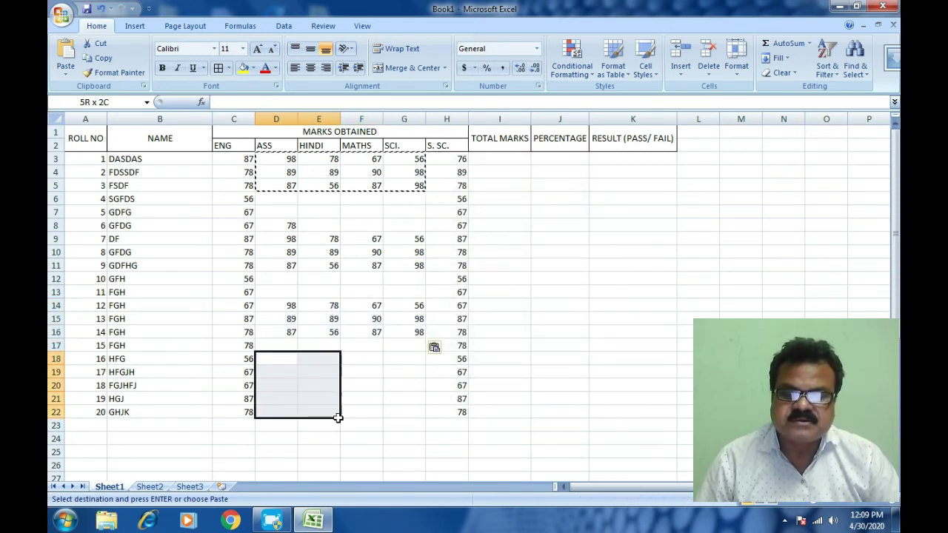
{"action": "right_click", "coordinate": [428, 418]}
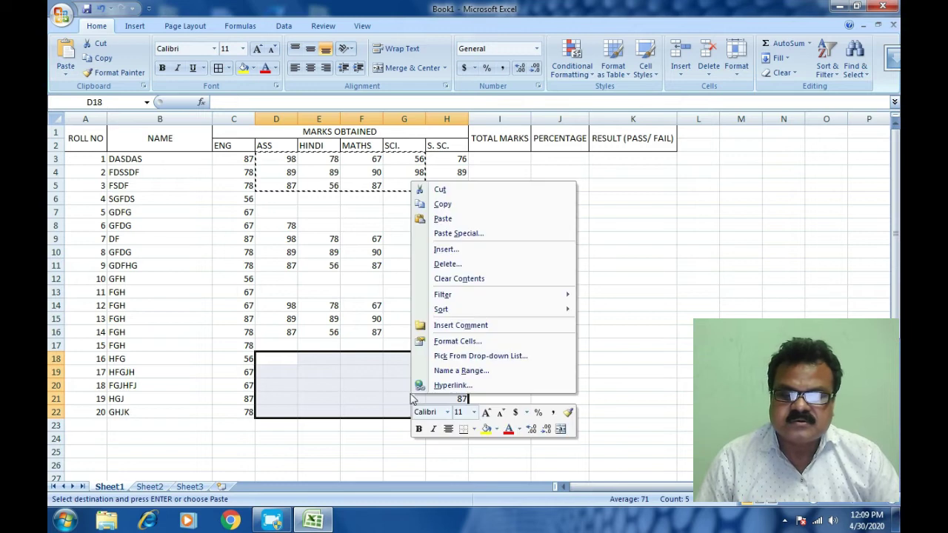
{"action": "left_click", "coordinate": [437, 219]}
Paste the same marks block at D6 and D12.
{"action": "left_click", "coordinate": [428, 291]}
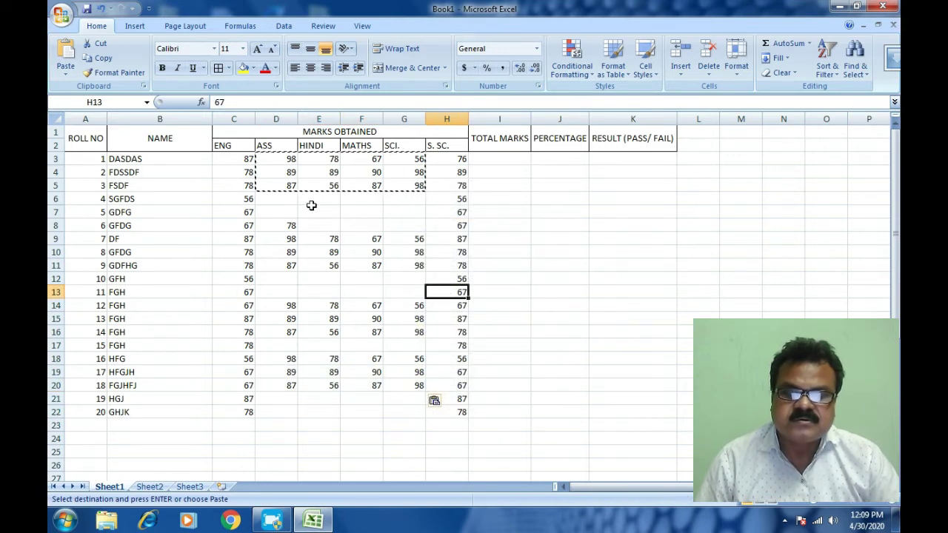
{"action": "left_click", "coordinate": [289, 198]}
{"action": "right_click", "coordinate": [289, 197]}
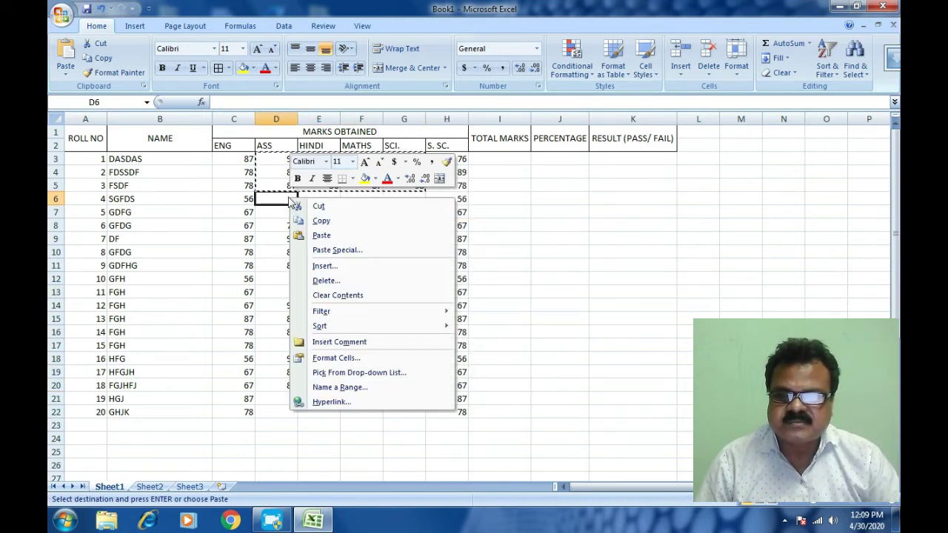
{"action": "left_click", "coordinate": [297, 236]}
{"action": "left_click", "coordinate": [285, 280]}
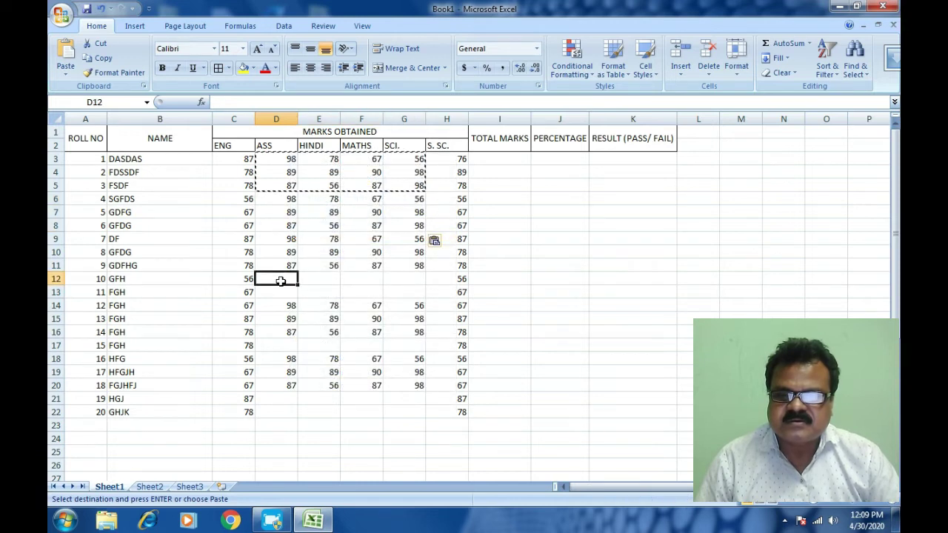
{"action": "right_click", "coordinate": [284, 281]}
{"action": "left_click", "coordinate": [295, 321]}
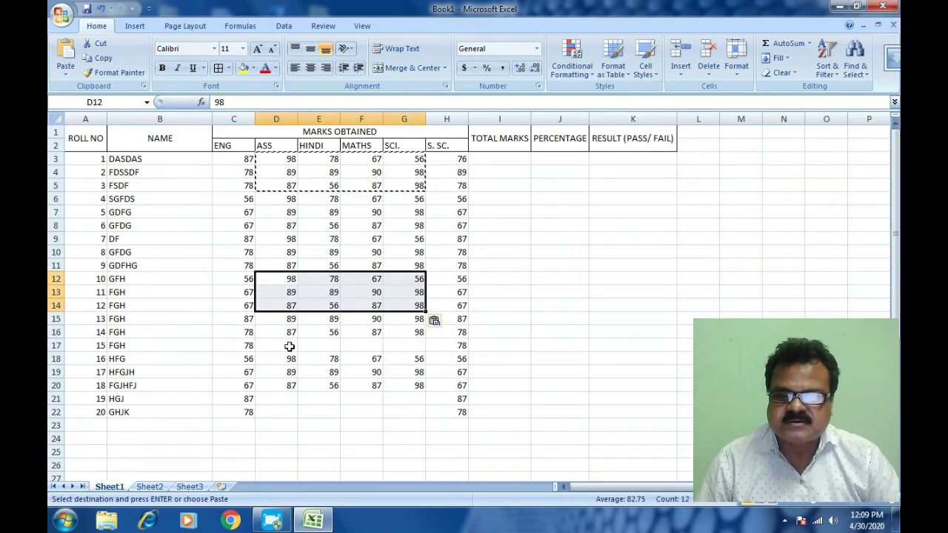
Paste the marks block at D16 and D20 to fill the remaining rows through 22.
{"action": "left_click", "coordinate": [280, 398]}
{"action": "right_click", "coordinate": [280, 399]}
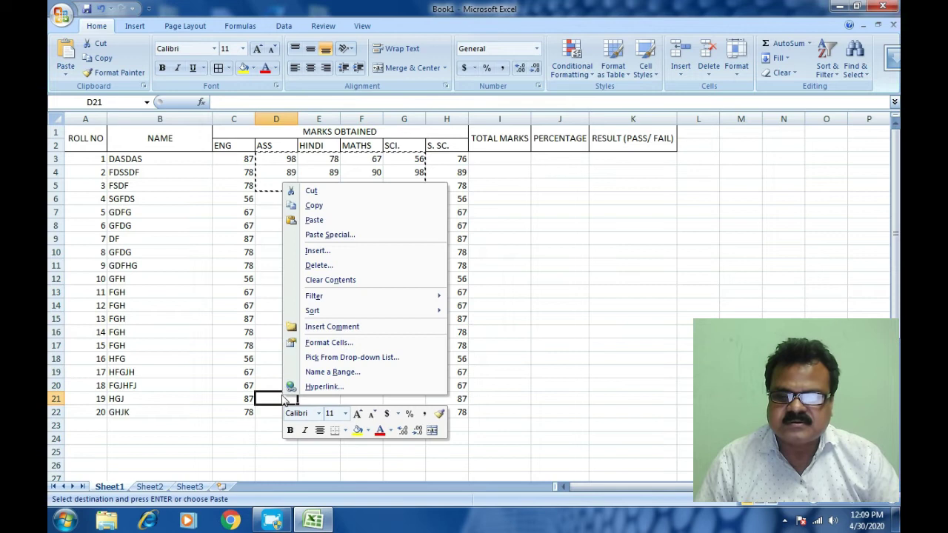
{"action": "key", "text": "Escape"}
{"action": "left_click", "coordinate": [275, 333]}
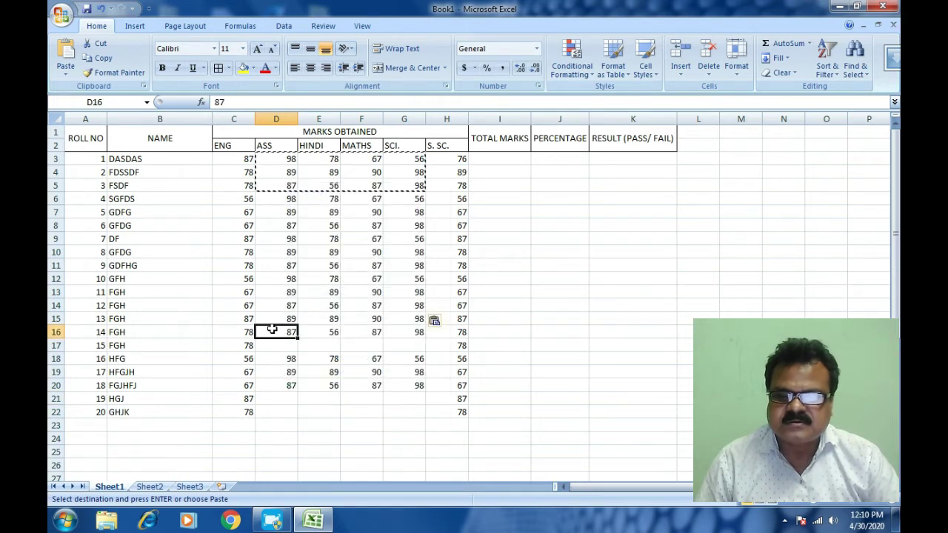
{"action": "right_click", "coordinate": [272, 339]}
{"action": "left_click", "coordinate": [306, 93]}
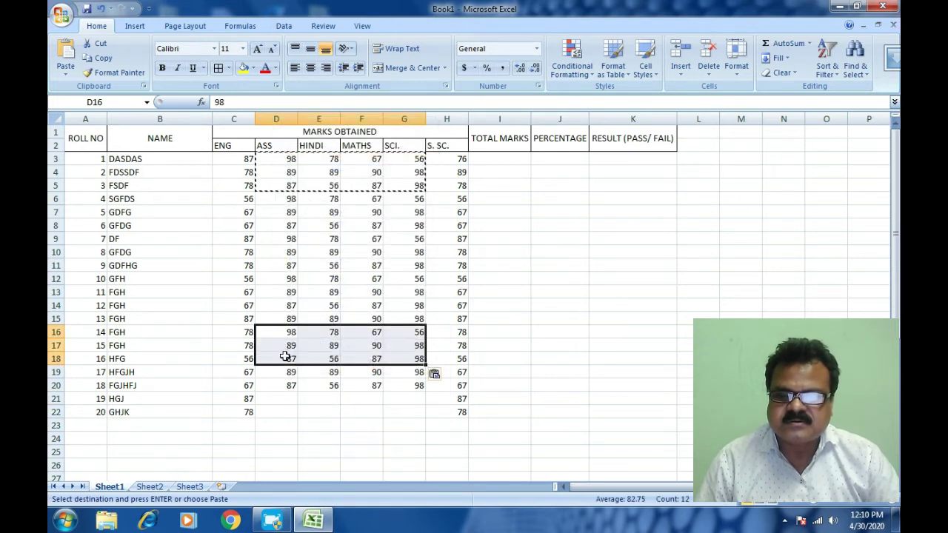
{"action": "left_click", "coordinate": [275, 394]}
{"action": "left_click", "coordinate": [274, 386]}
{"action": "right_click", "coordinate": [274, 386]}
{"action": "left_click", "coordinate": [292, 224]}
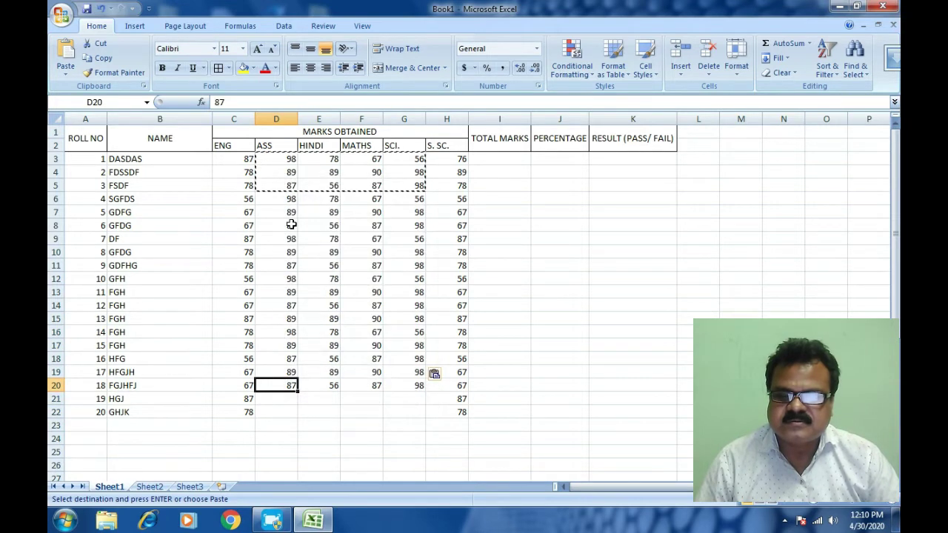
{"action": "right_click", "coordinate": [287, 386]}
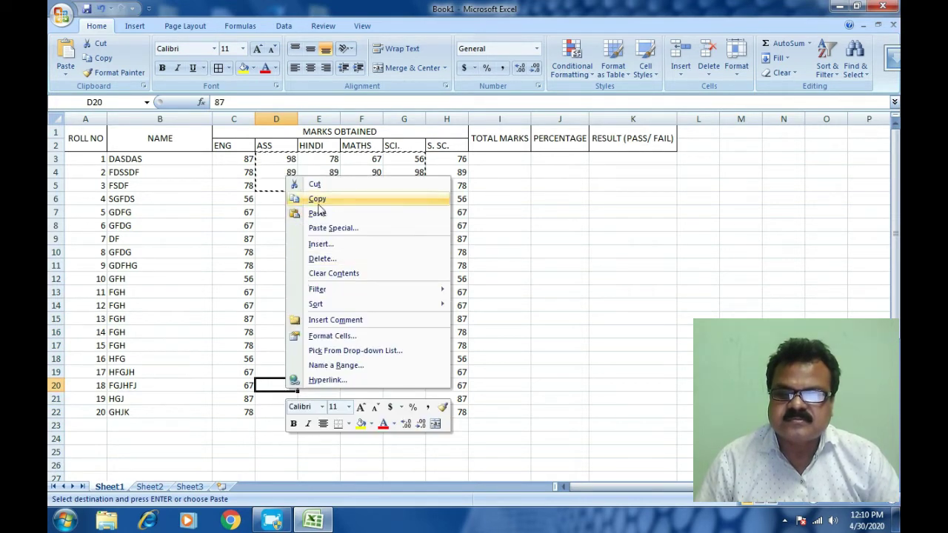
{"action": "left_click", "coordinate": [318, 212]}
{"action": "left_click", "coordinate": [505, 333]}
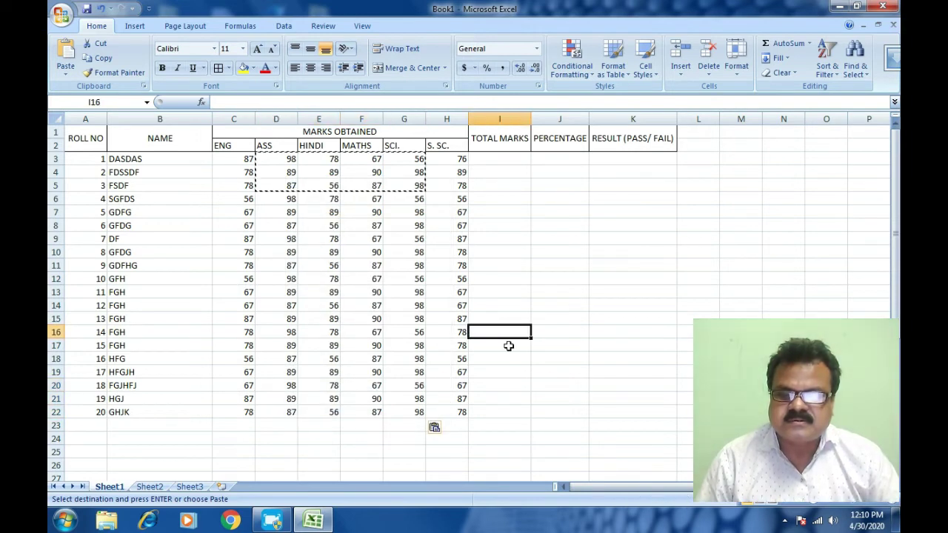
{"action": "double_click", "coordinate": [406, 280]}
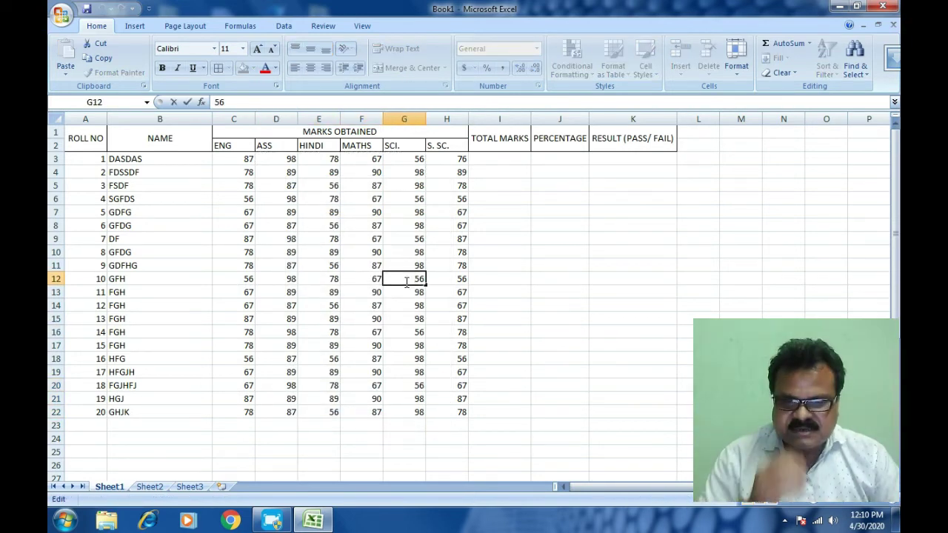
{"action": "left_click", "coordinate": [231, 158]}
Apply All Borders to the table body A3:K22.
{"action": "mouse_move", "coordinate": [85, 158]}
{"action": "left_mouse_down"}
{"action": "mouse_move", "coordinate": [132, 374]}
{"action": "mouse_move", "coordinate": [615, 412]}
{"action": "left_mouse_up"}
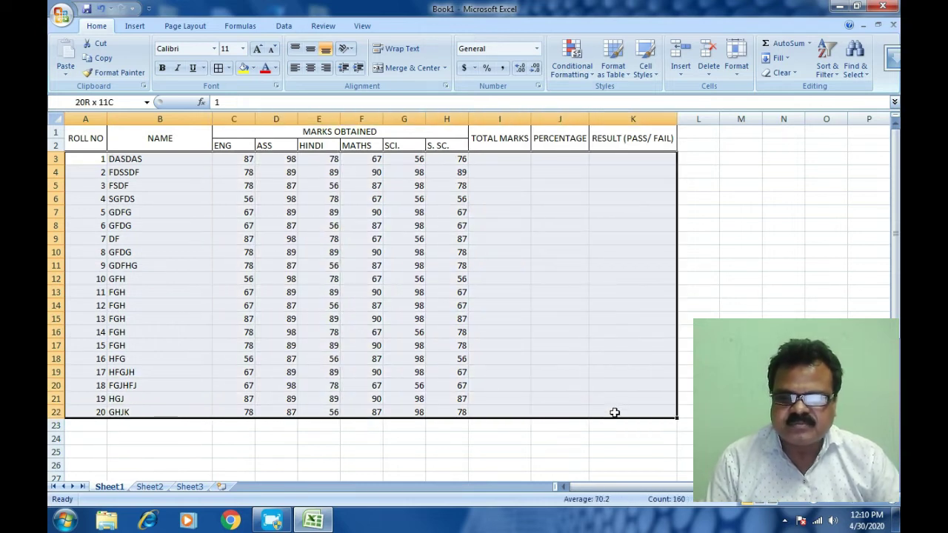
{"action": "left_click", "coordinate": [229, 68]}
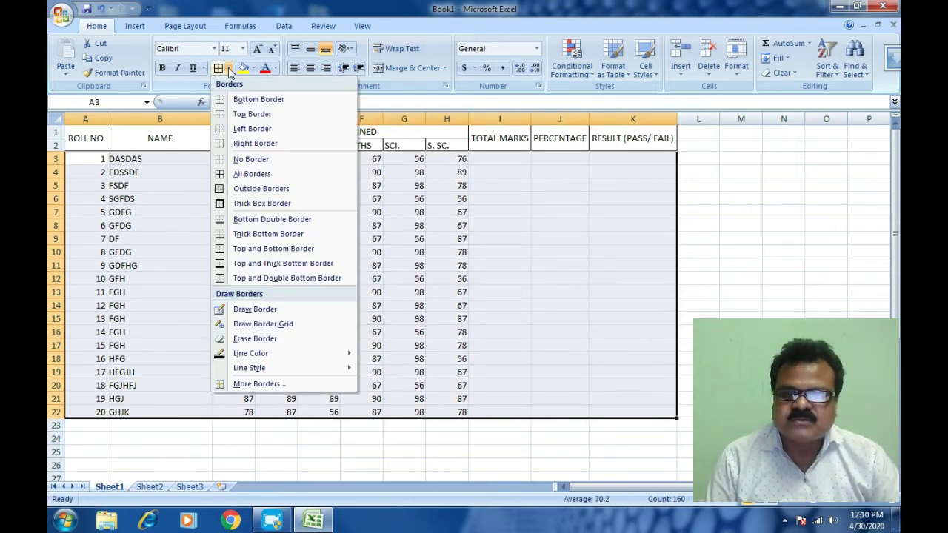
{"action": "left_click", "coordinate": [241, 173]}
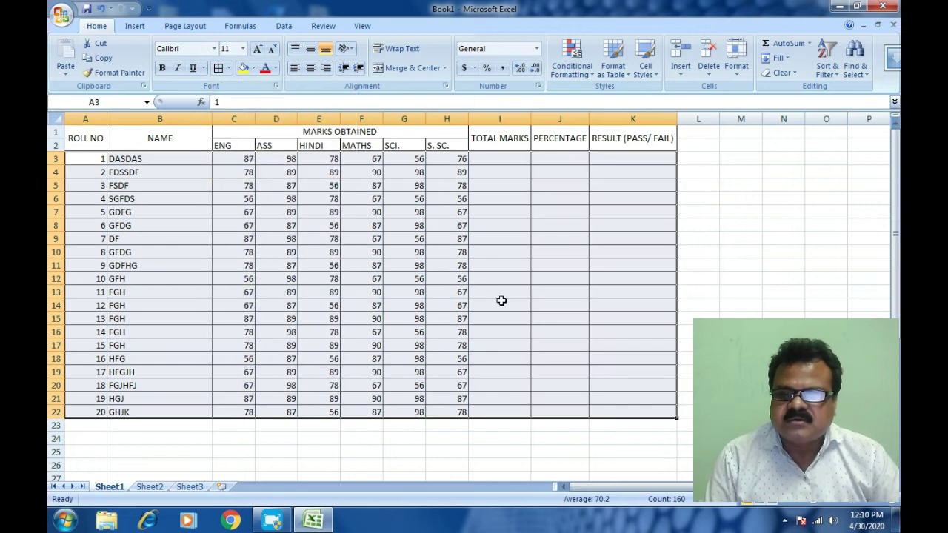
{"action": "left_click", "coordinate": [252, 213]}
Centre the values in C3:K22 and begin a =SUM( formula in I3.
{"action": "mouse_move", "coordinate": [235, 159]}
{"action": "left_mouse_down"}
{"action": "mouse_move", "coordinate": [432, 294]}
{"action": "mouse_move", "coordinate": [480, 425]}
{"action": "left_mouse_up"}
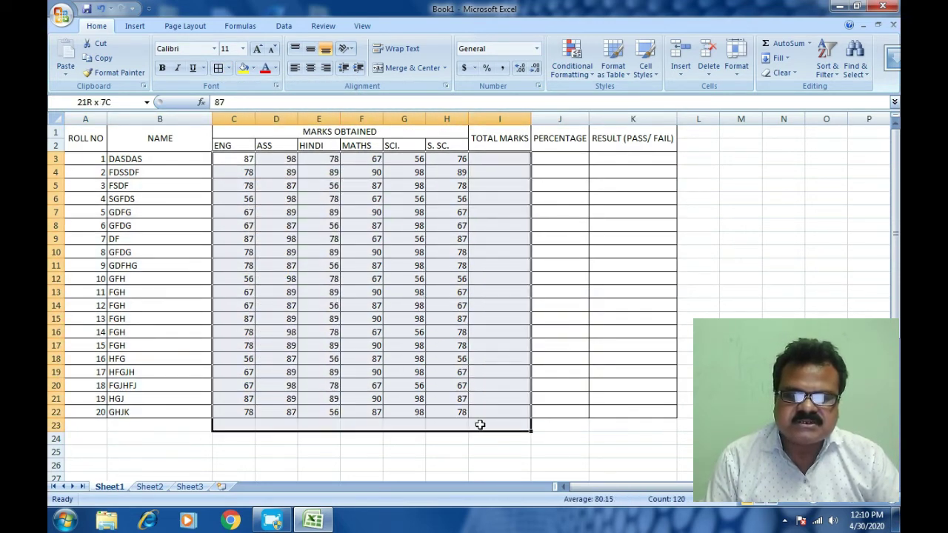
{"action": "left_click_drag", "start_coordinate": [480, 424], "coordinate": [660, 409]}
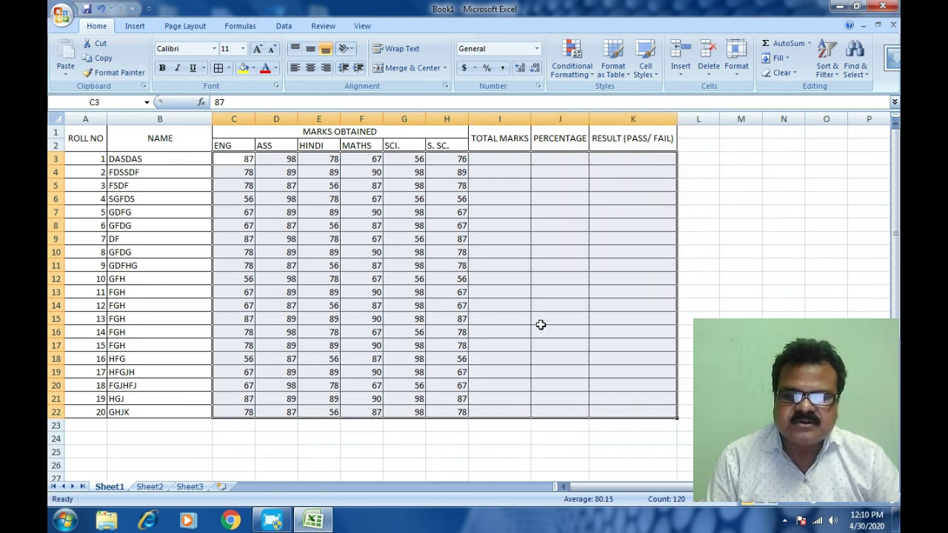
{"action": "left_click", "coordinate": [311, 68]}
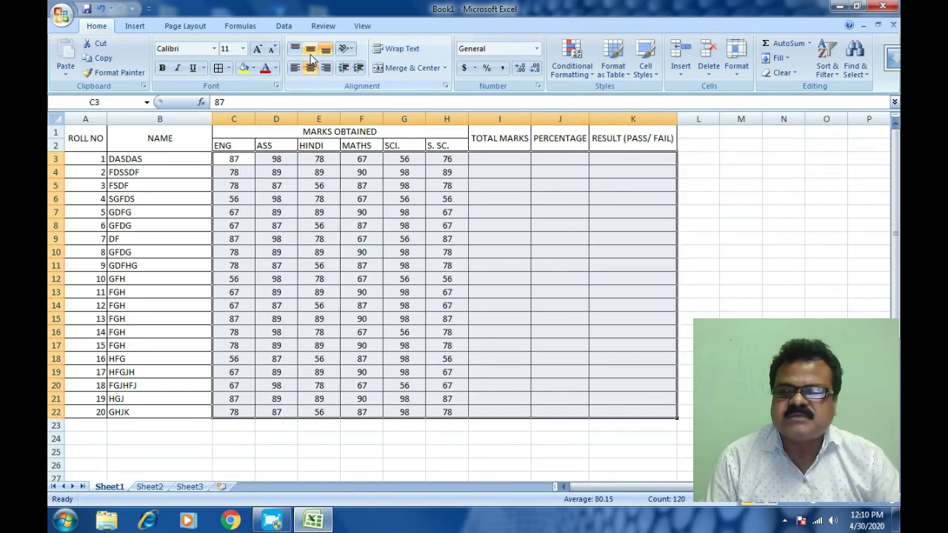
{"action": "left_click", "coordinate": [503, 161]}
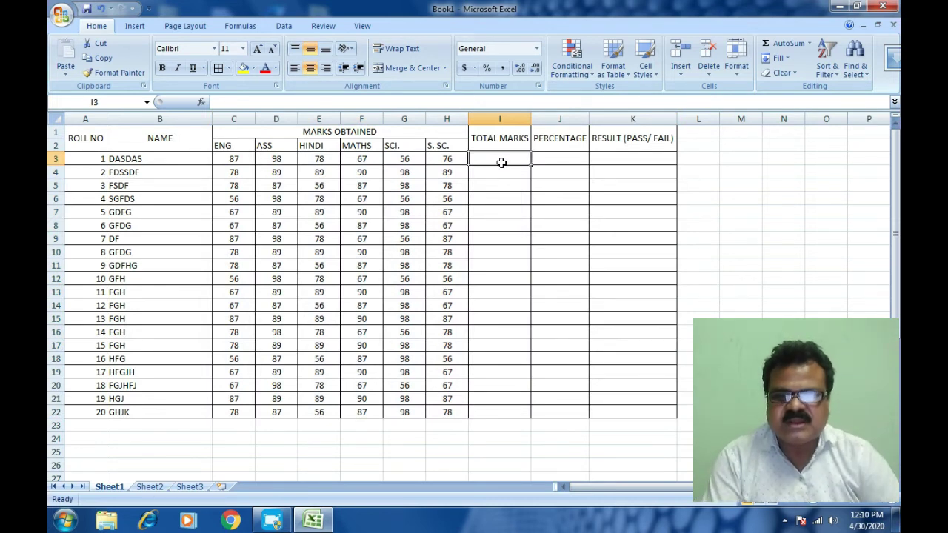
{"action": "type", "text": "="}
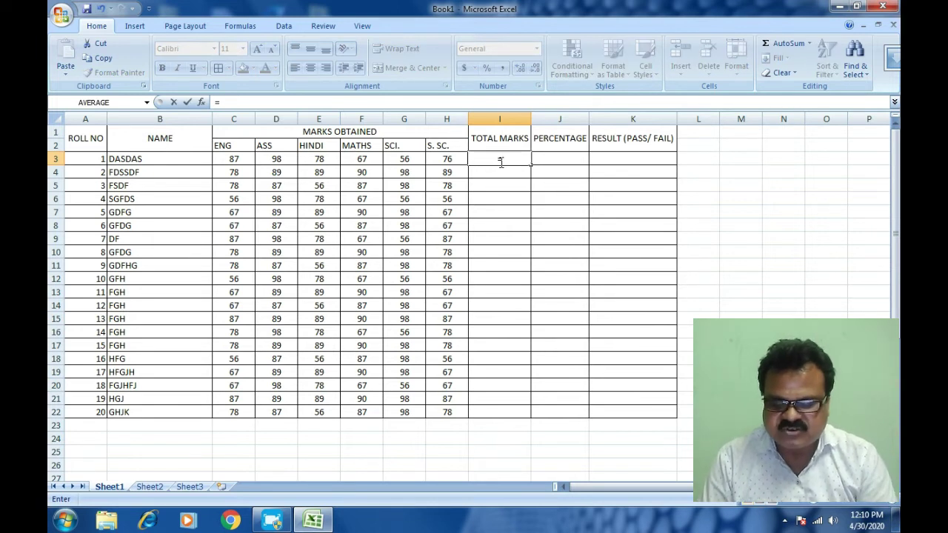
{"action": "type", "text": "SUM"}
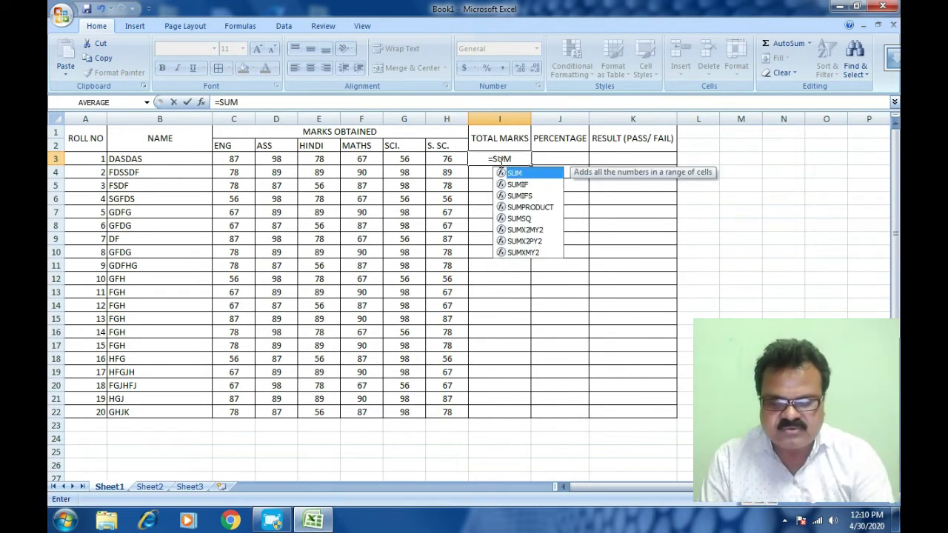
{"action": "type", "text": "("}
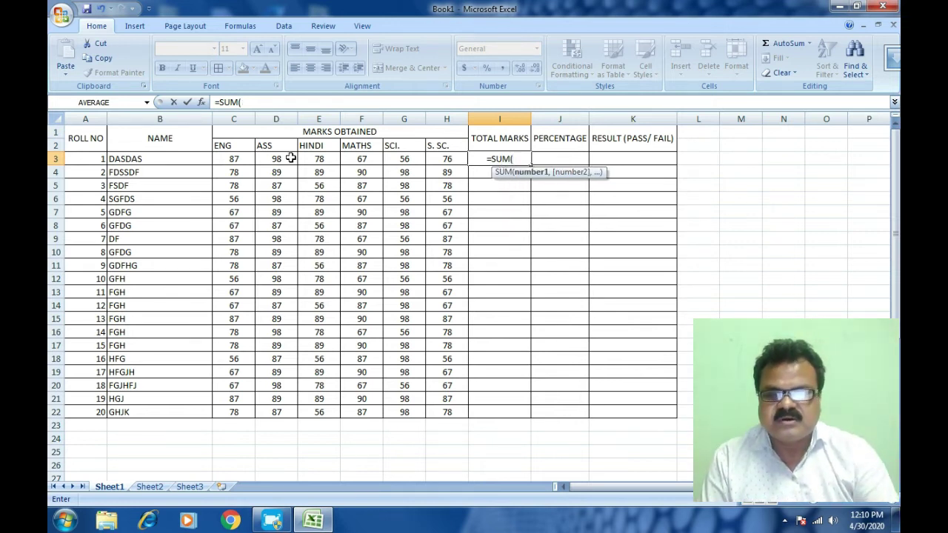
Complete =SUM(C3:H3) in I3 so roll 1's total shows 462.
{"action": "left_click", "coordinate": [242, 161]}
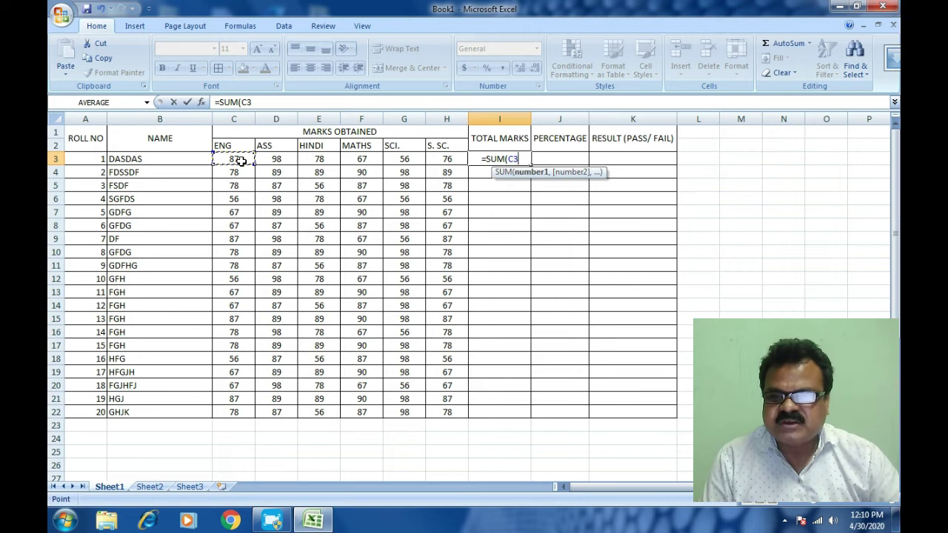
{"action": "key", "text": "F8"}
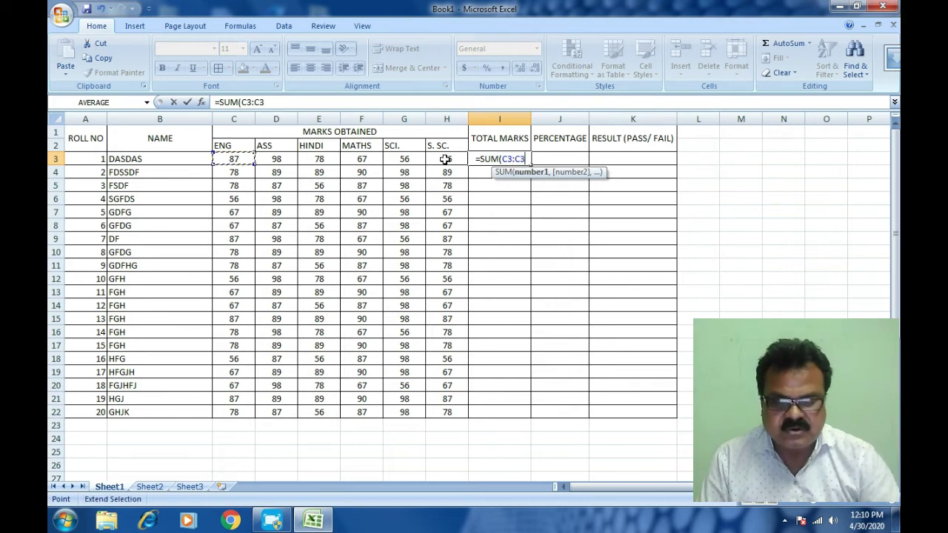
{"action": "left_click", "coordinate": [445, 159]}
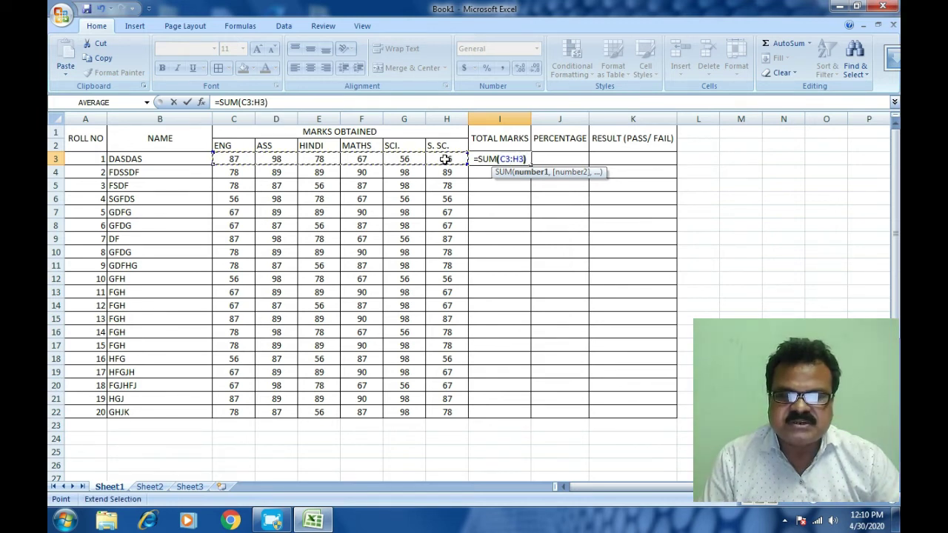
{"action": "type", "text": ")"}
{"action": "key", "text": "Return"}
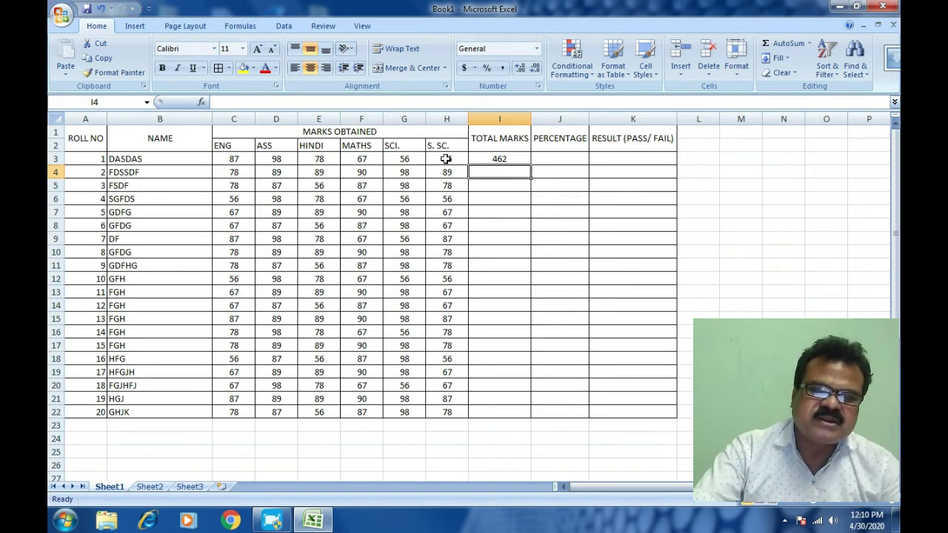
Enter =(I3/600)*100 in J3, giving roll 1 a percentage of 77.
{"action": "left_click", "coordinate": [577, 161]}
{"action": "type", "text": "="}
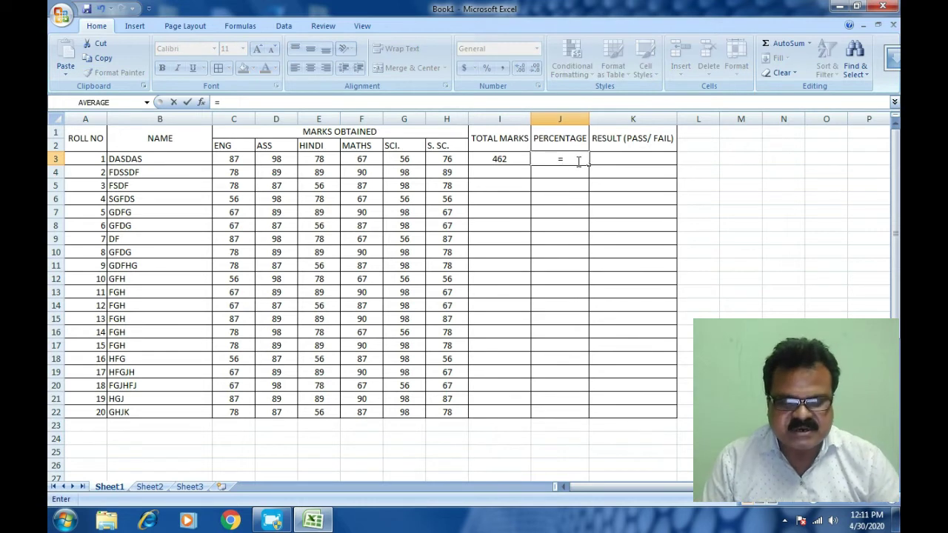
{"action": "type", "text": "9"}
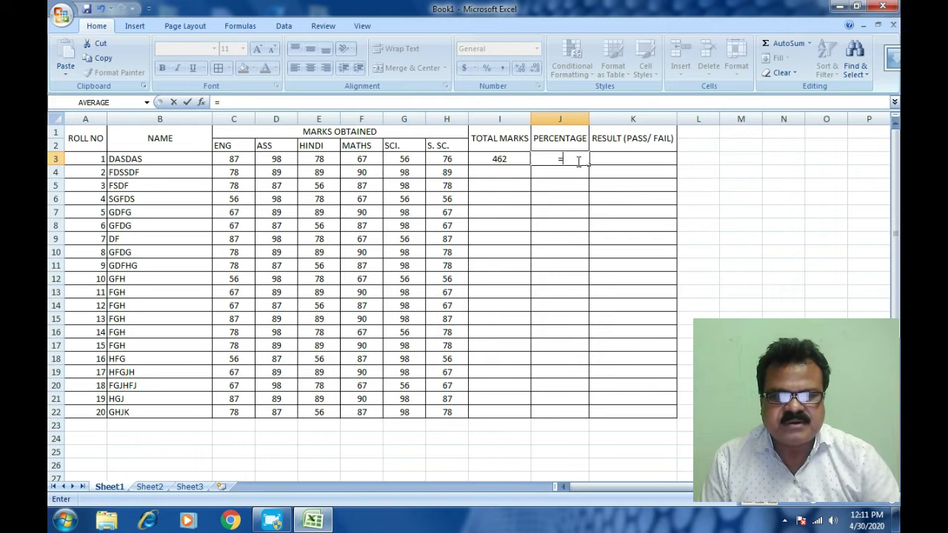
{"action": "type", "text": "9"}
{"action": "key", "text": "BackSpace"}
{"action": "type", "text": "("}
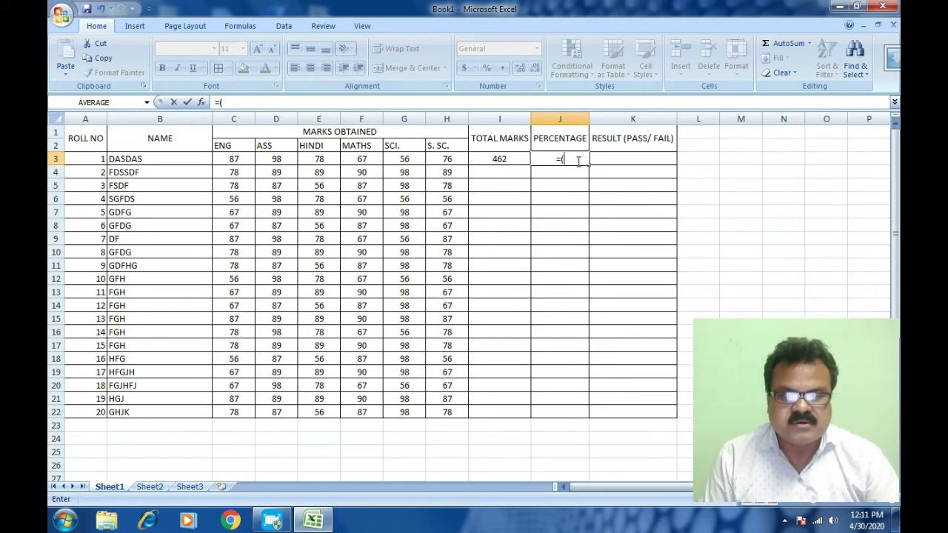
{"action": "left_click", "coordinate": [496, 158]}
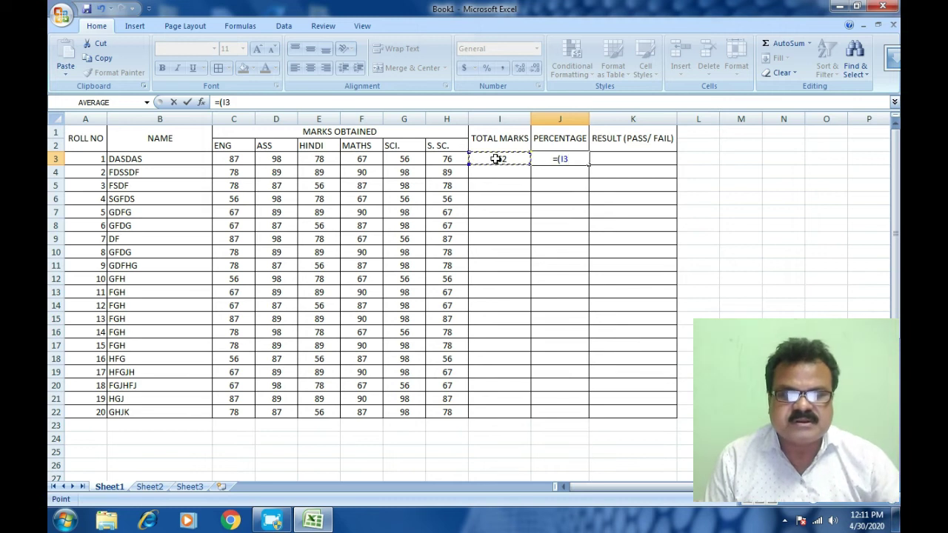
{"action": "type", "text": "/"}
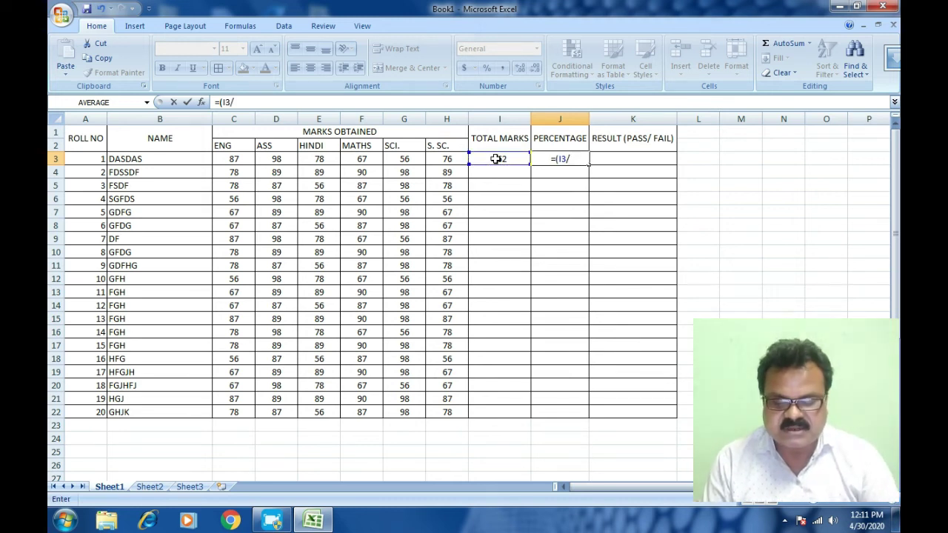
{"action": "type", "text": "600"}
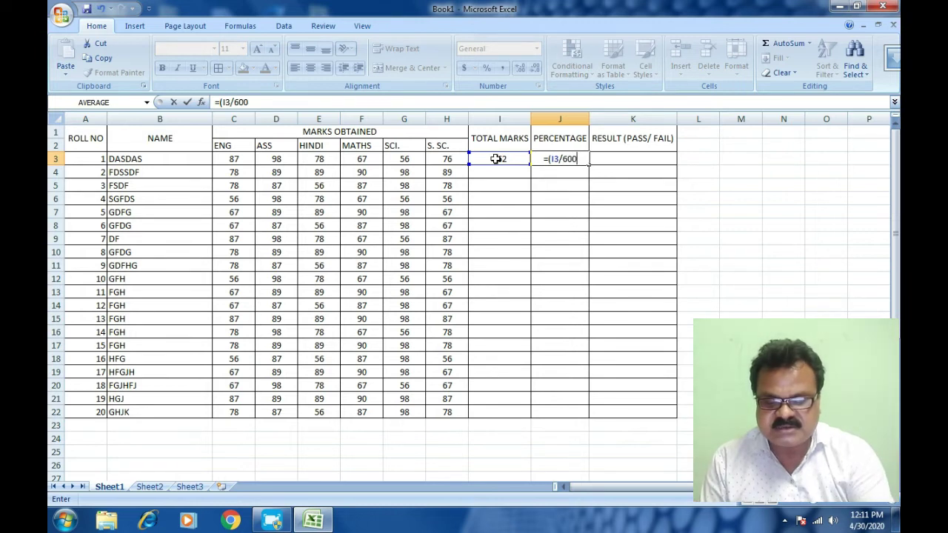
{"action": "type", "text": ")"}
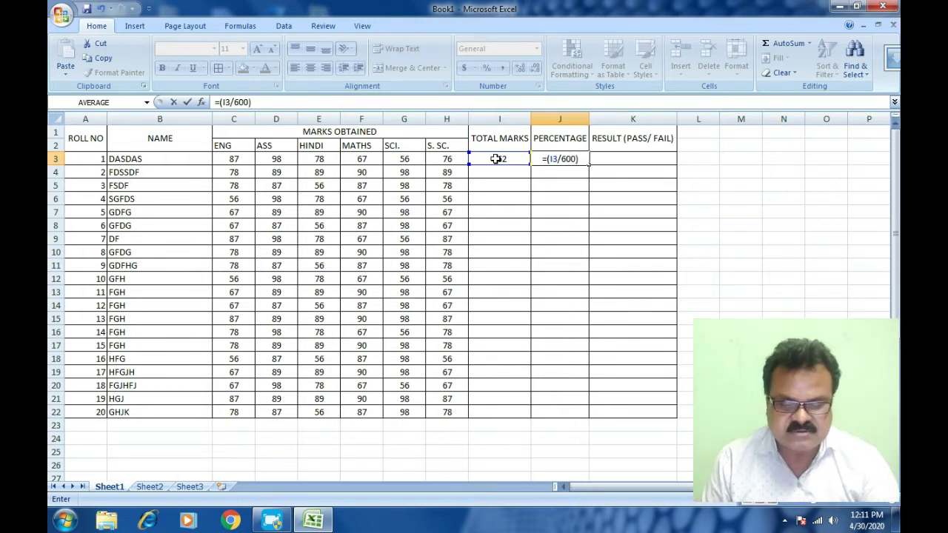
{"action": "type", "text": "*100"}
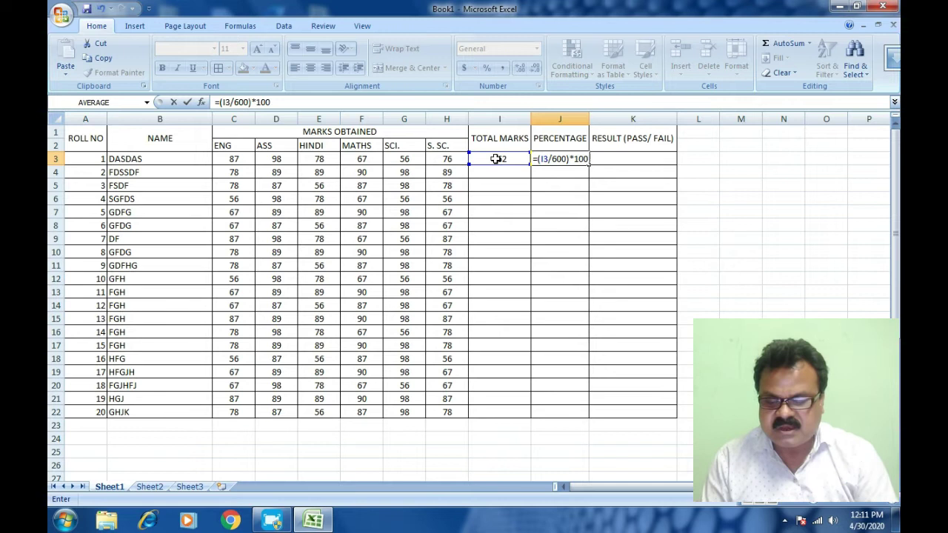
{"action": "key", "text": "Return"}
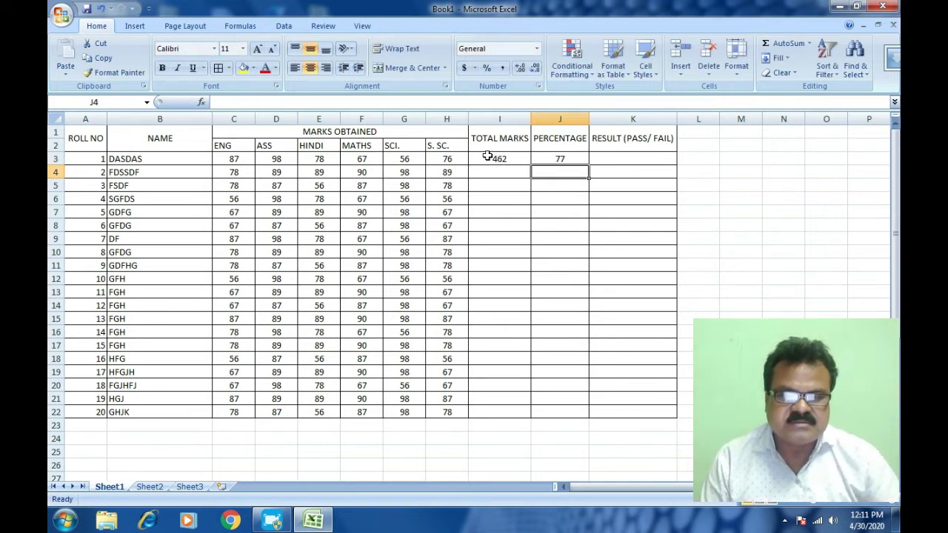
{"action": "left_click", "coordinate": [499, 158]}
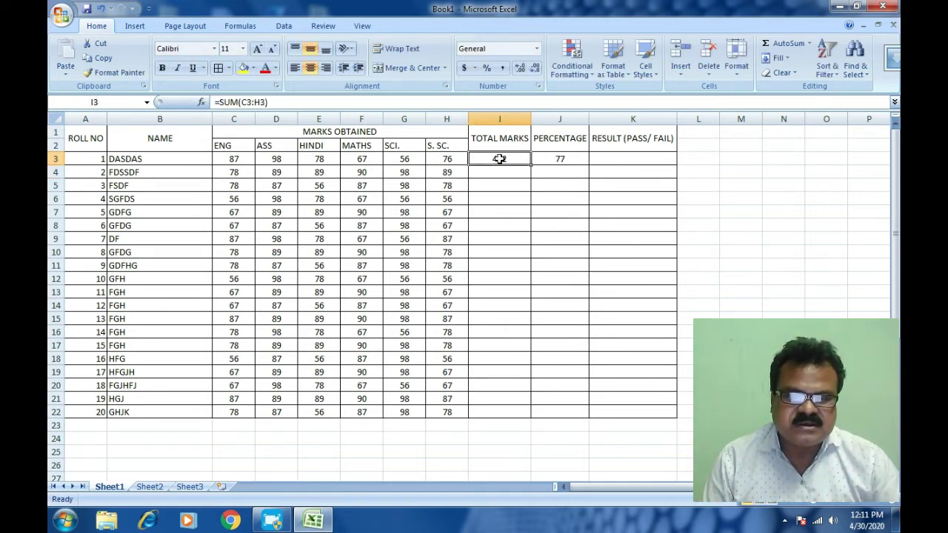
Copy the total marks formula in I3 down through I22.
{"action": "left_click", "coordinate": [518, 187]}
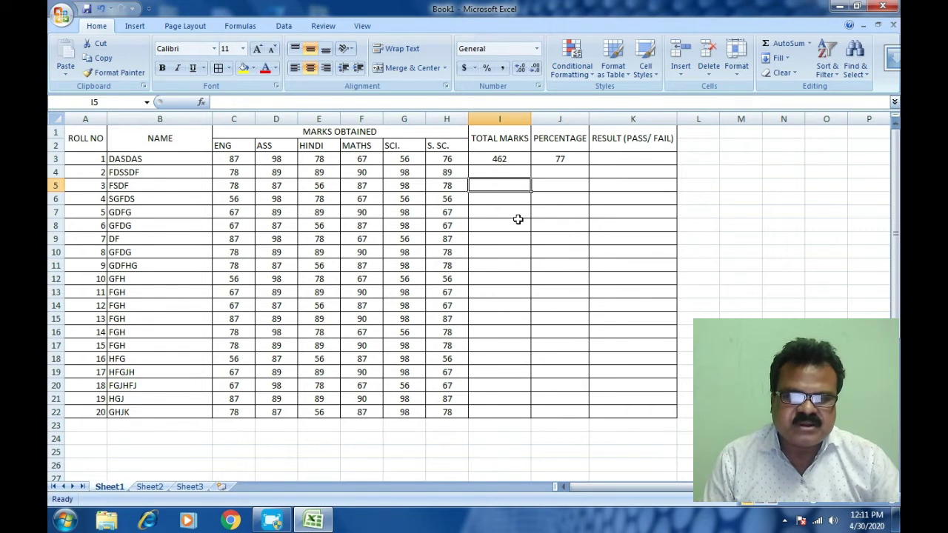
{"action": "left_click", "coordinate": [514, 159]}
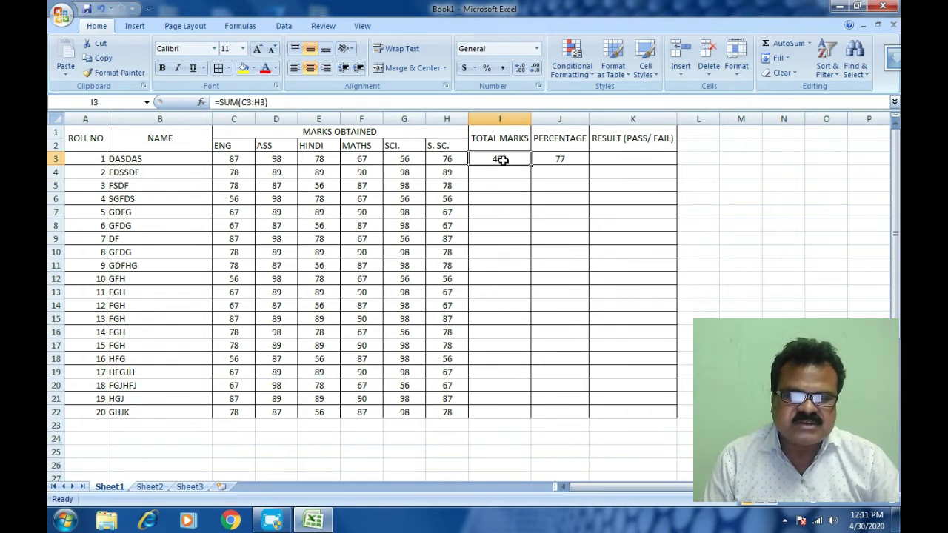
{"action": "left_click", "coordinate": [504, 171]}
{"action": "left_click", "coordinate": [506, 209]}
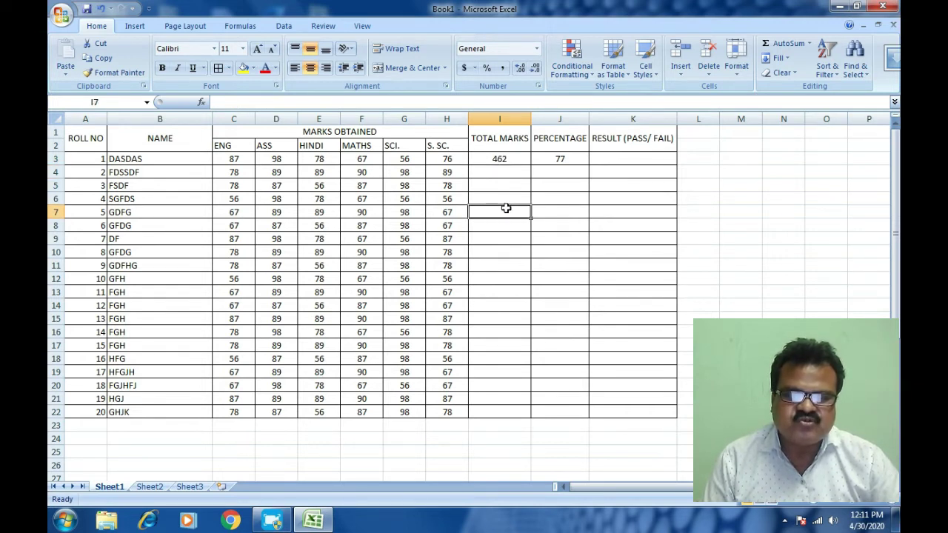
{"action": "left_click", "coordinate": [512, 159]}
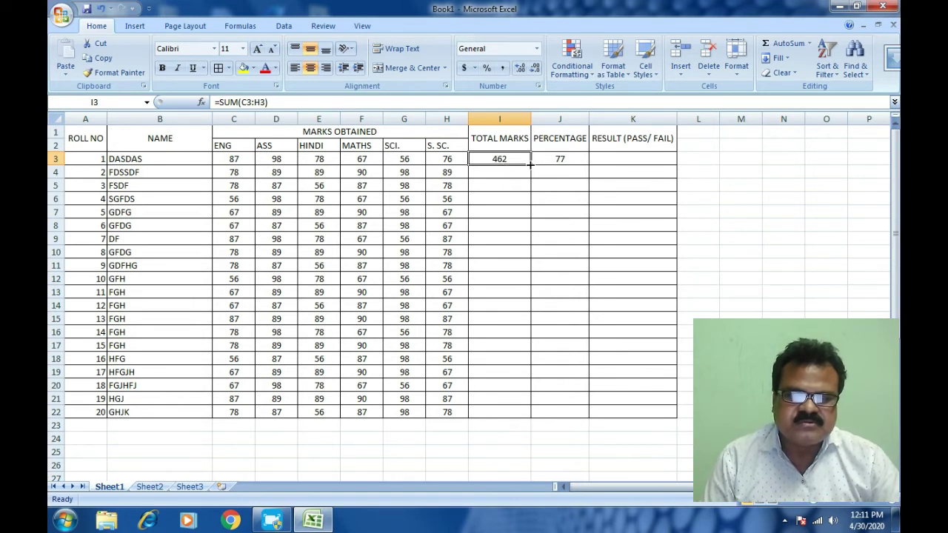
{"action": "left_click_drag", "start_coordinate": [530, 164], "coordinate": [524, 423]}
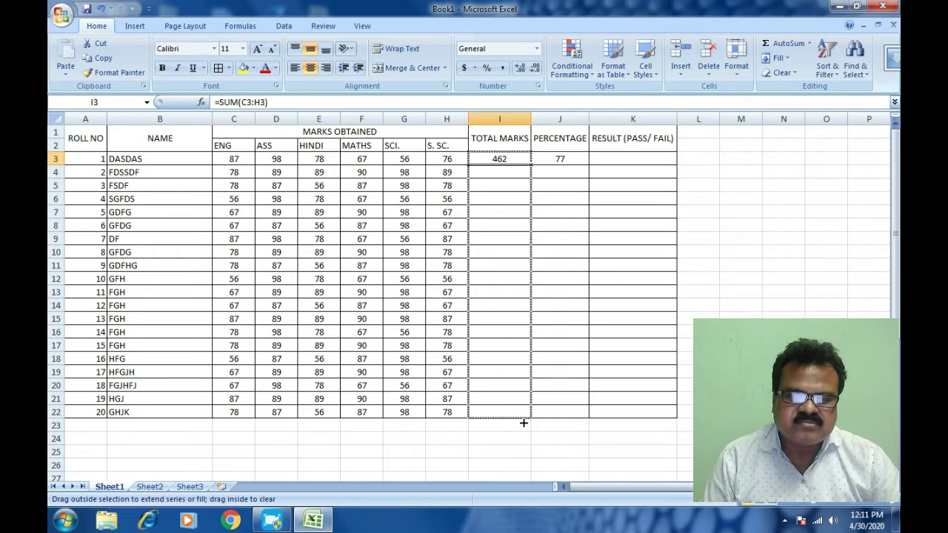
Copy the percentage formula in J3 down through J22, e.g. 88.83333333 for roll 2.
{"action": "left_click", "coordinate": [556, 157]}
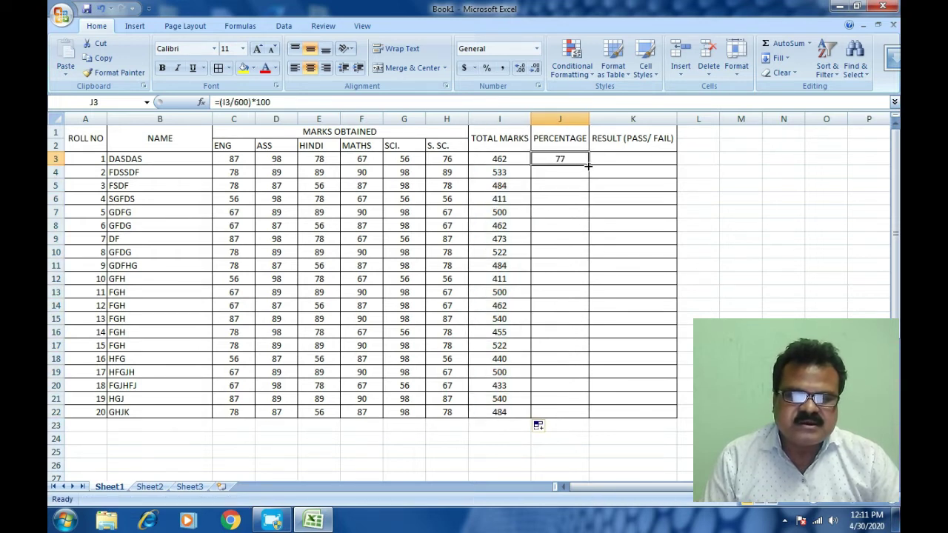
{"action": "left_click_drag", "start_coordinate": [588, 165], "coordinate": [583, 416]}
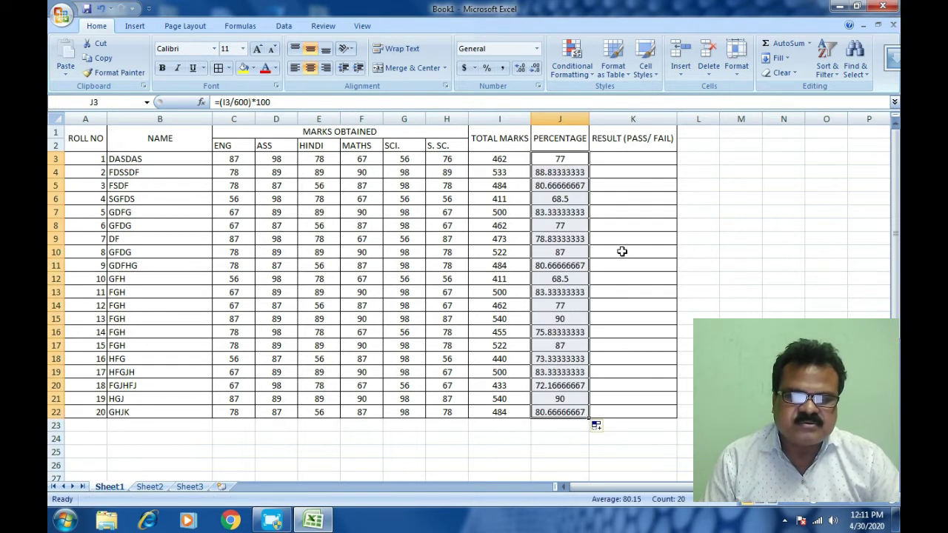
{"action": "left_click", "coordinate": [623, 162]}
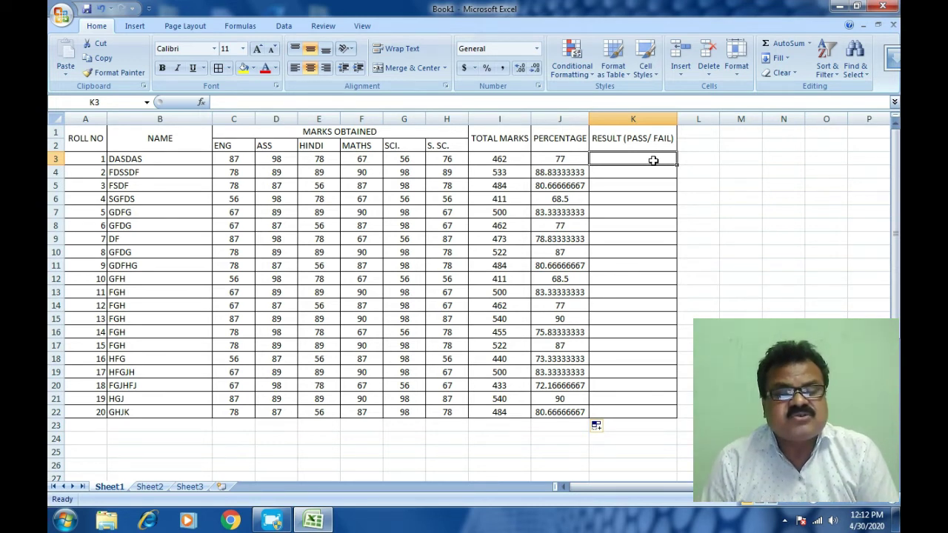
{"action": "type", "text": "="}
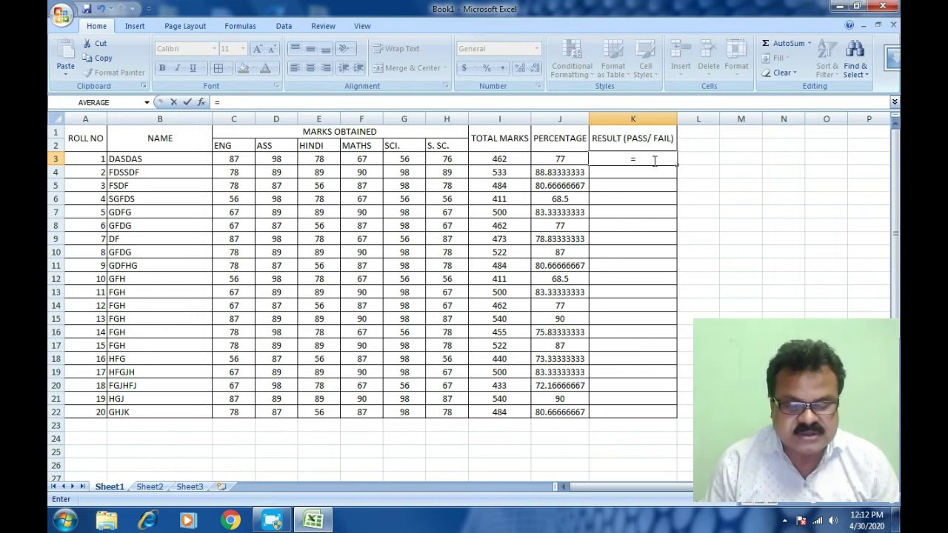
{"action": "type", "text": "COUN"}
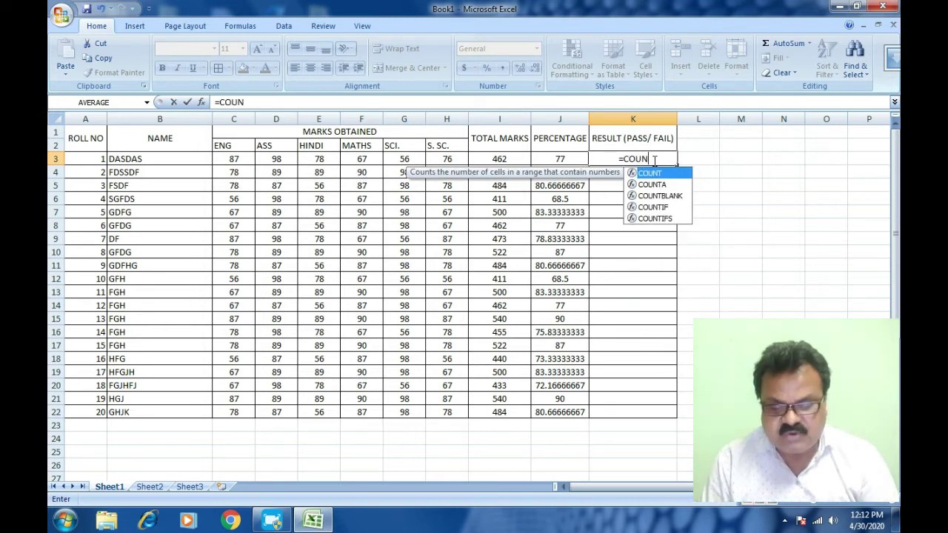
{"action": "type", "text": "I"}
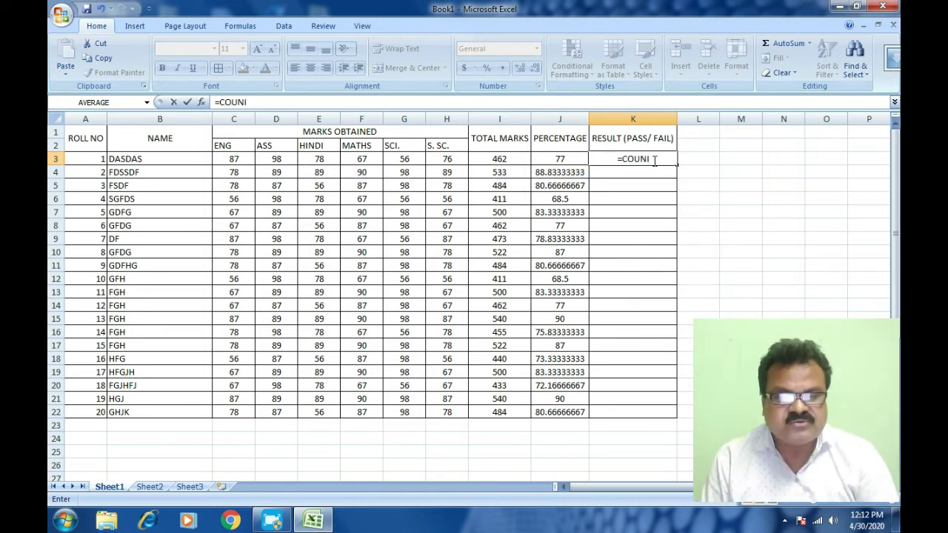
{"action": "type", "text": "IF"}
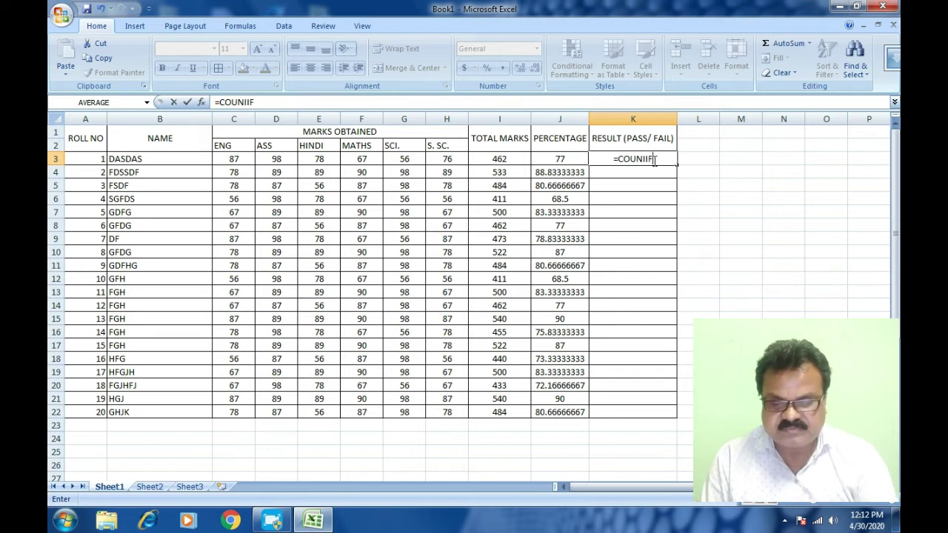
{"action": "key", "text": "BackSpace"}
{"action": "key", "text": "BackSpace"}
{"action": "key", "text": "BackSpace"}
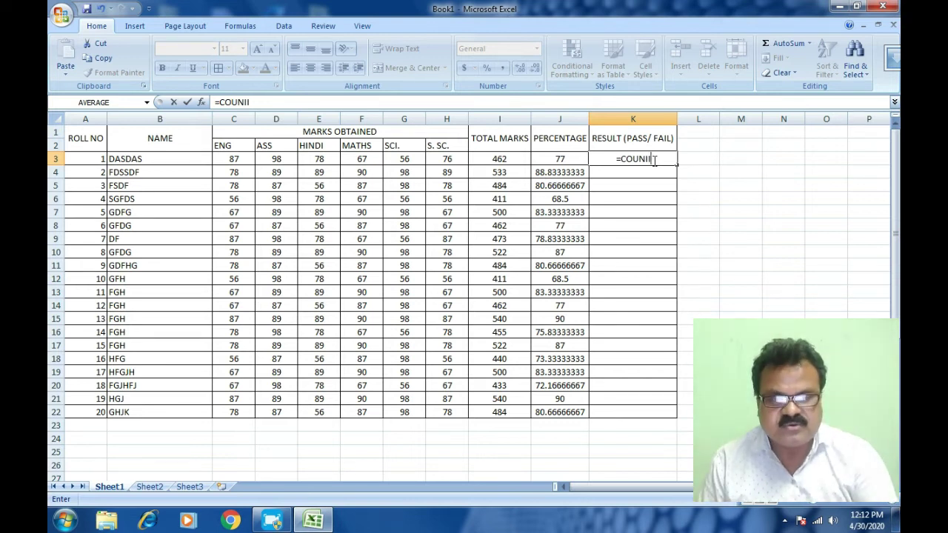
{"action": "key", "text": "BackSpace"}
{"action": "key", "text": "BackSpace"}
{"action": "key", "text": "BackSpace"}
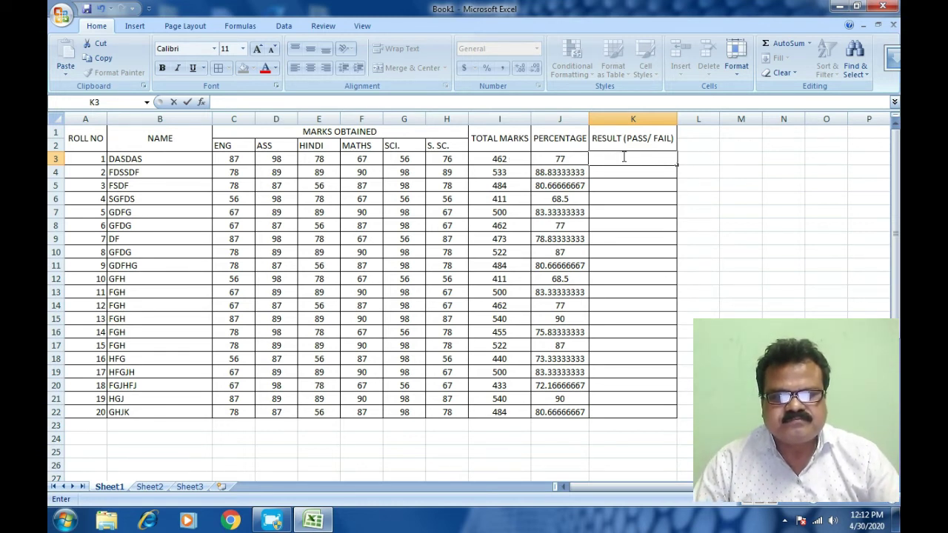
{"action": "left_click", "coordinate": [642, 197]}
{"action": "left_click", "coordinate": [637, 157]}
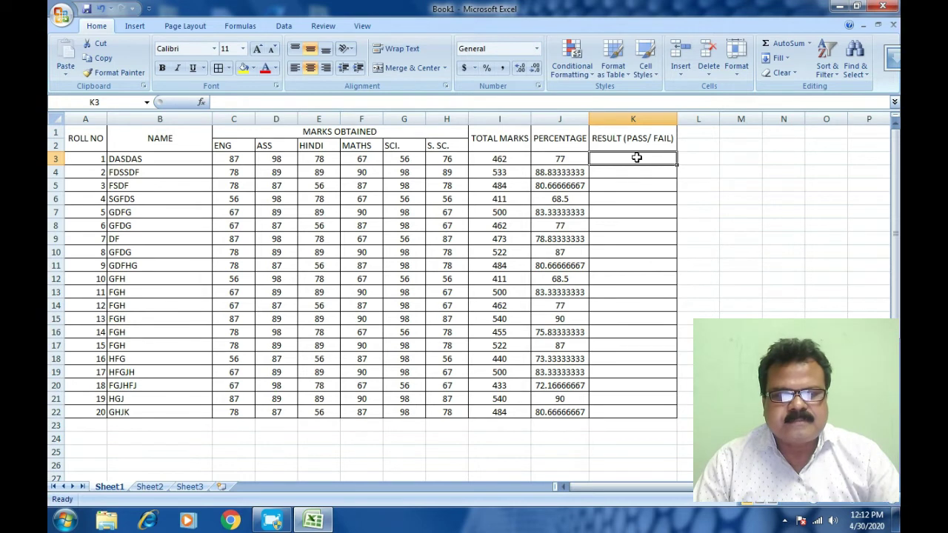
Try inserting an entire column at the RESULT (PASS/ FAIL) header, then cancel.
{"action": "right_click", "coordinate": [635, 156]}
{"action": "left_click", "coordinate": [635, 155]}
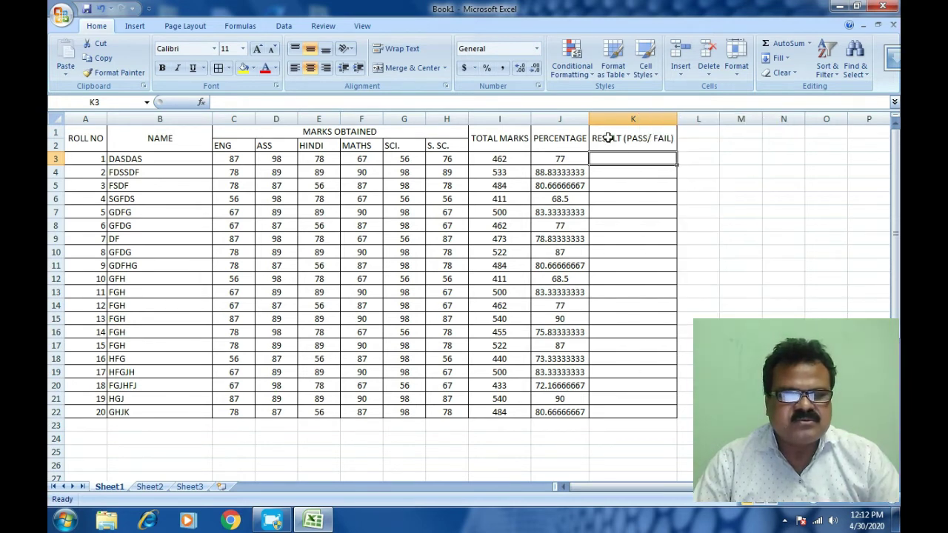
{"action": "left_click", "coordinate": [607, 137]}
{"action": "right_click", "coordinate": [607, 137]}
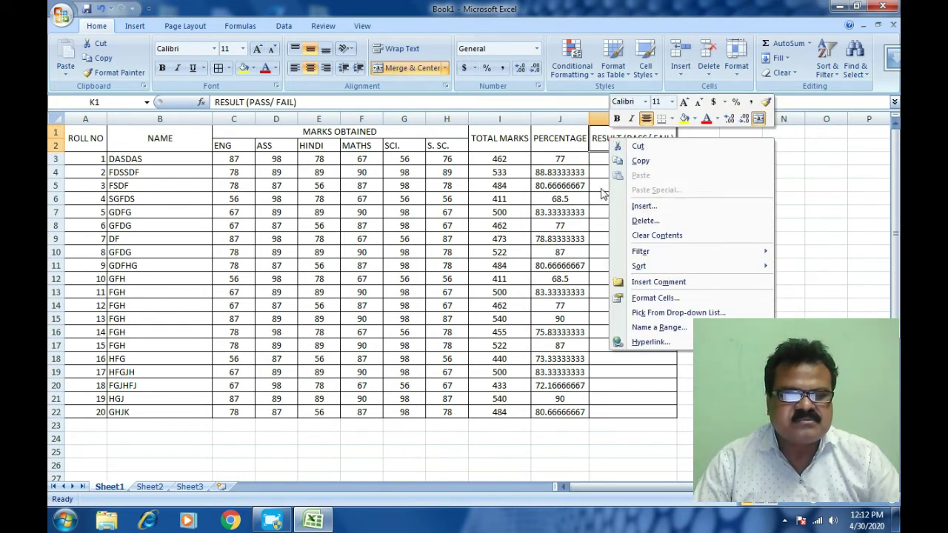
{"action": "left_click", "coordinate": [614, 144]}
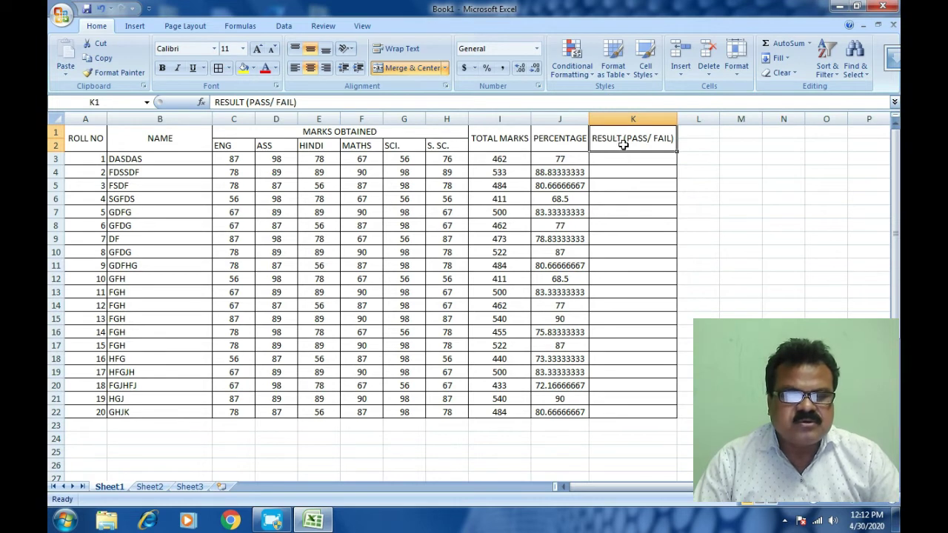
{"action": "right_click", "coordinate": [623, 144]}
{"action": "left_click", "coordinate": [663, 215]}
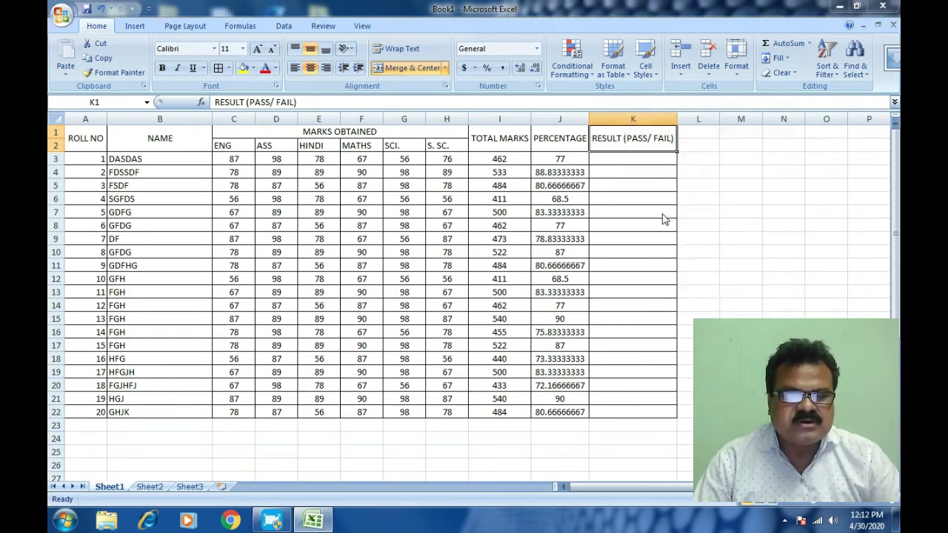
{"action": "left_click", "coordinate": [643, 226]}
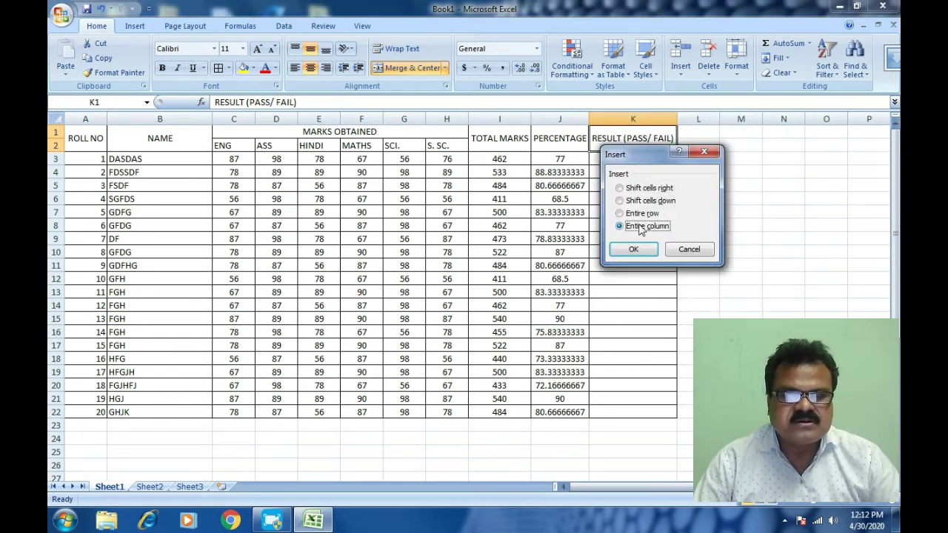
{"action": "left_click", "coordinate": [689, 250]}
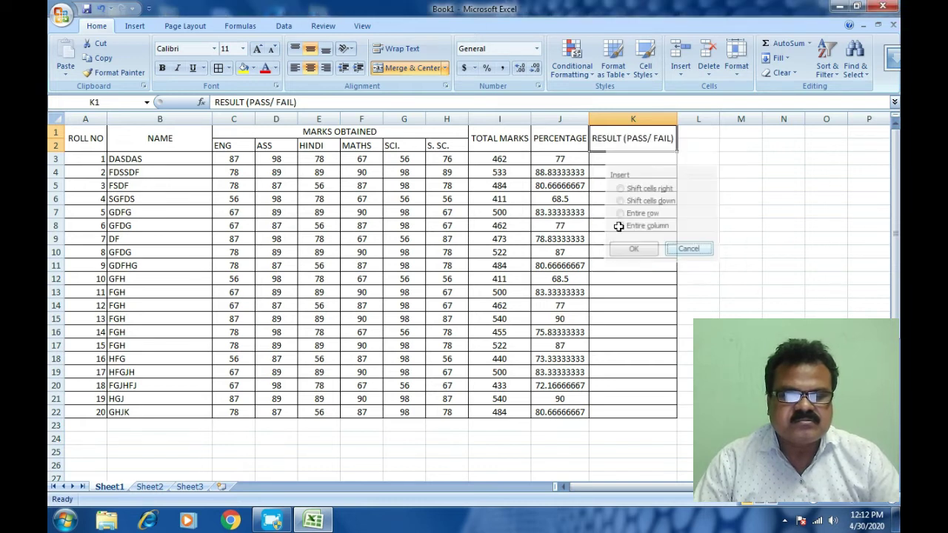
Insert an entire blank column before TOTAL MARKS and select its I1:I2 header cells.
{"action": "left_click", "coordinate": [512, 141]}
{"action": "right_click", "coordinate": [508, 142]}
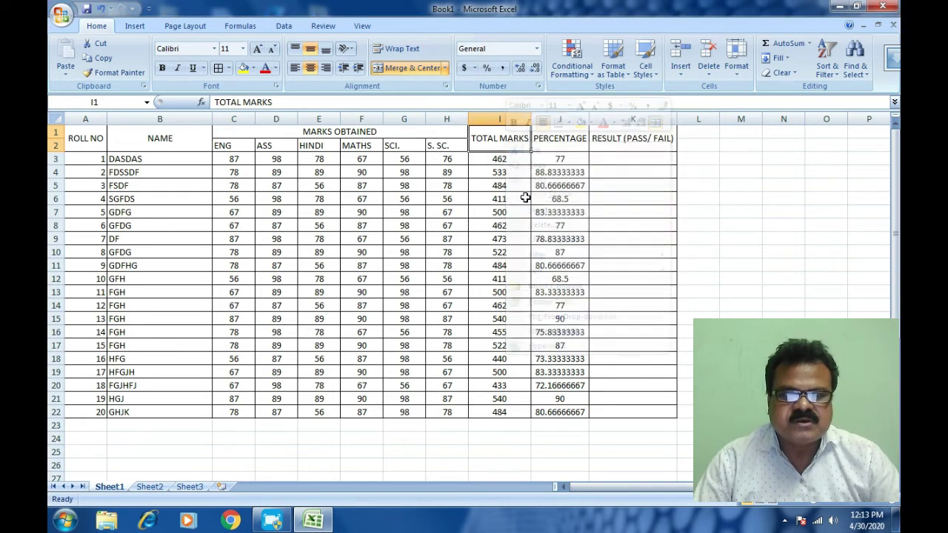
{"action": "right_click", "coordinate": [509, 144]}
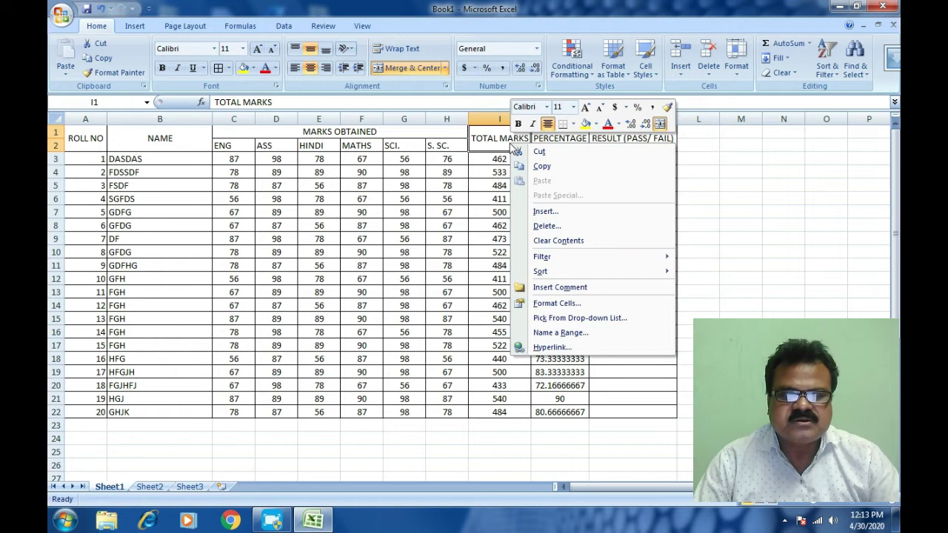
{"action": "left_click", "coordinate": [551, 214]}
{"action": "left_click", "coordinate": [533, 224]}
{"action": "left_click", "coordinate": [520, 247]}
{"action": "left_click_drag", "start_coordinate": [493, 139], "coordinate": [494, 138]}
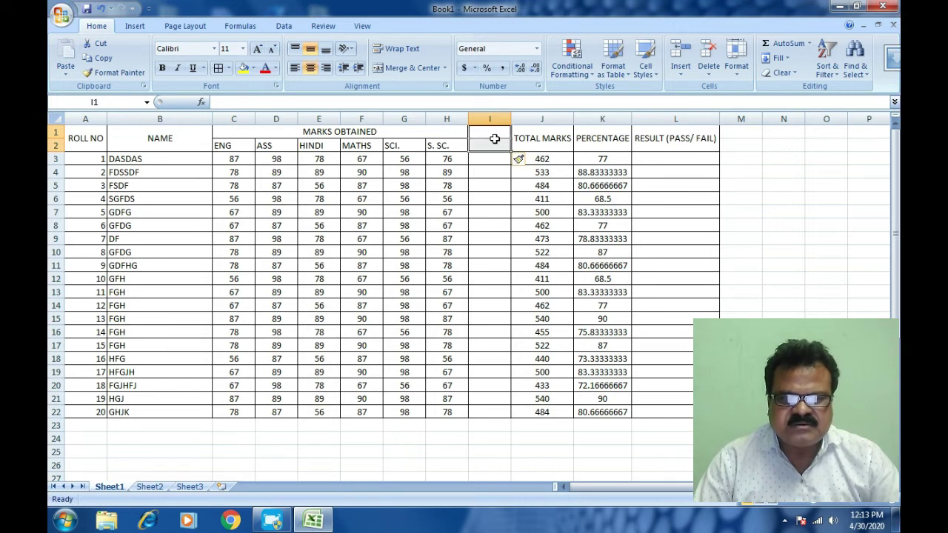
Merge I1:I2, widen column I and enter the heading 'No. of Subject Passed'.
{"action": "left_click", "coordinate": [400, 68]}
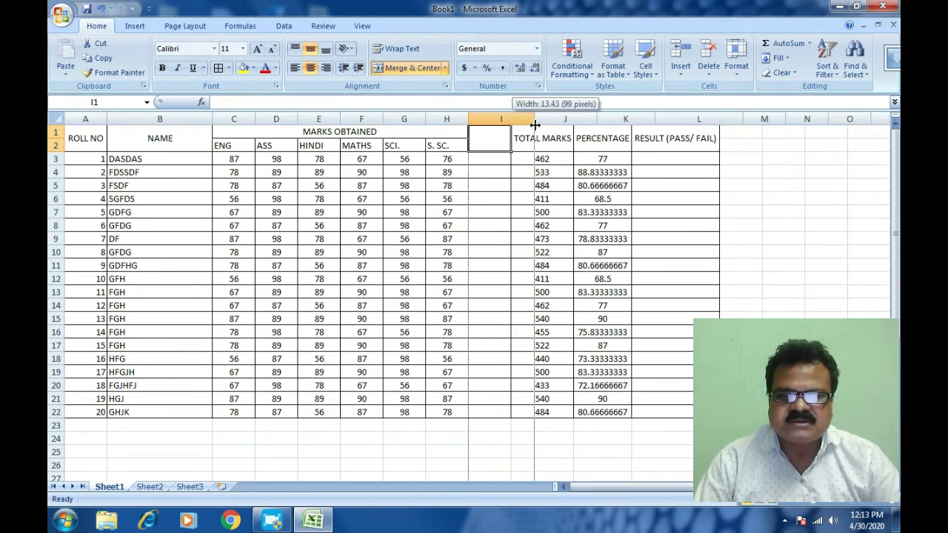
{"action": "left_click_drag", "start_coordinate": [511, 118], "coordinate": [534, 118]}
{"action": "type", "text": "N"}
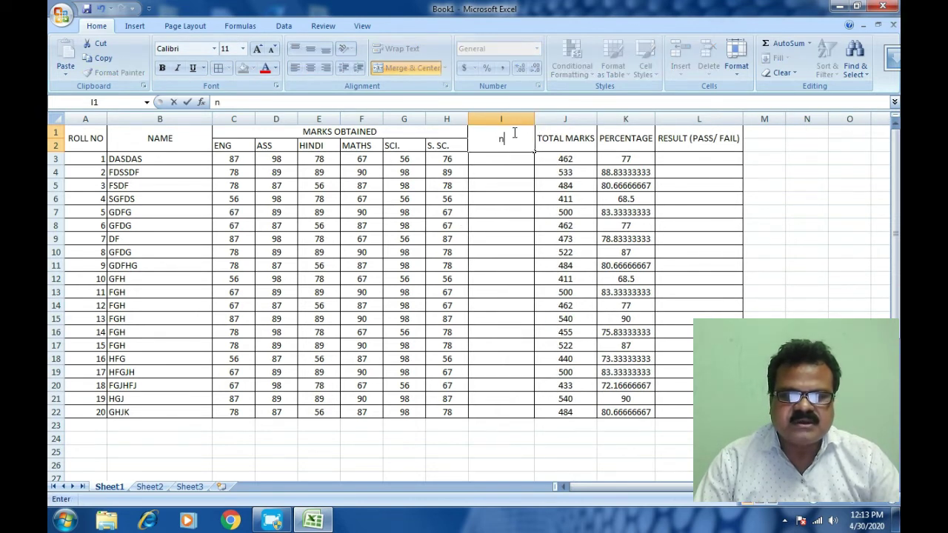
{"action": "type", "text": "o. of"}
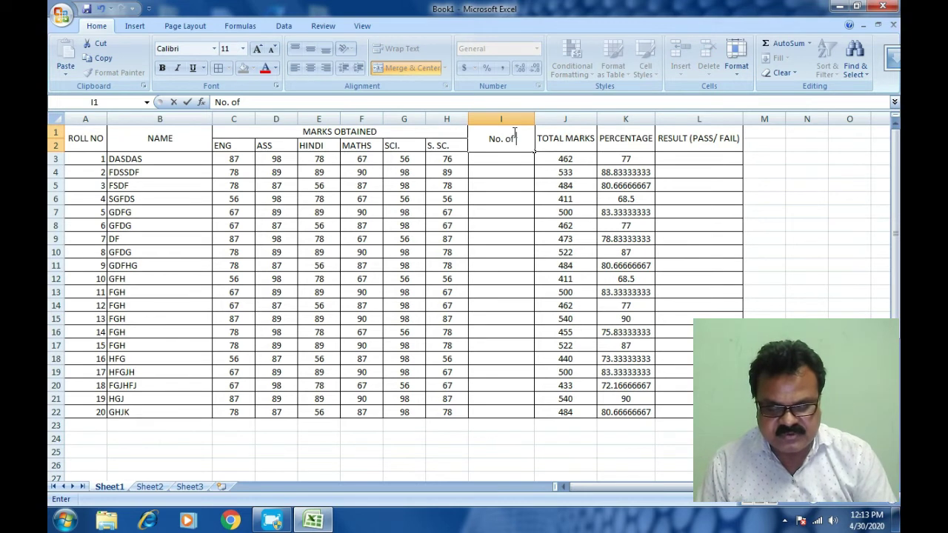
{"action": "type", "text": " Subject Passed"}
{"action": "key", "text": "Return"}
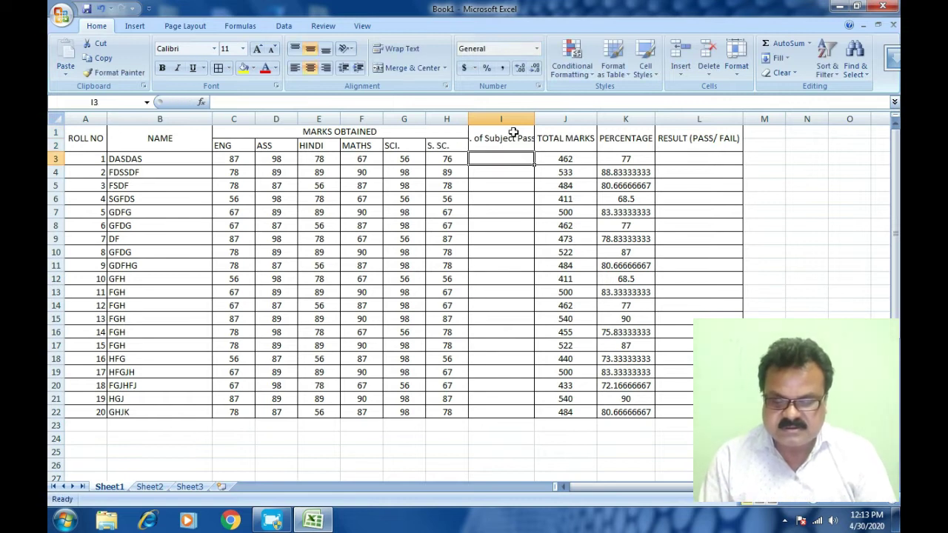
Turn on Wrap text for the heading in Format Cells' Alignment settings.
{"action": "left_click", "coordinate": [513, 132]}
{"action": "right_click", "coordinate": [513, 132]}
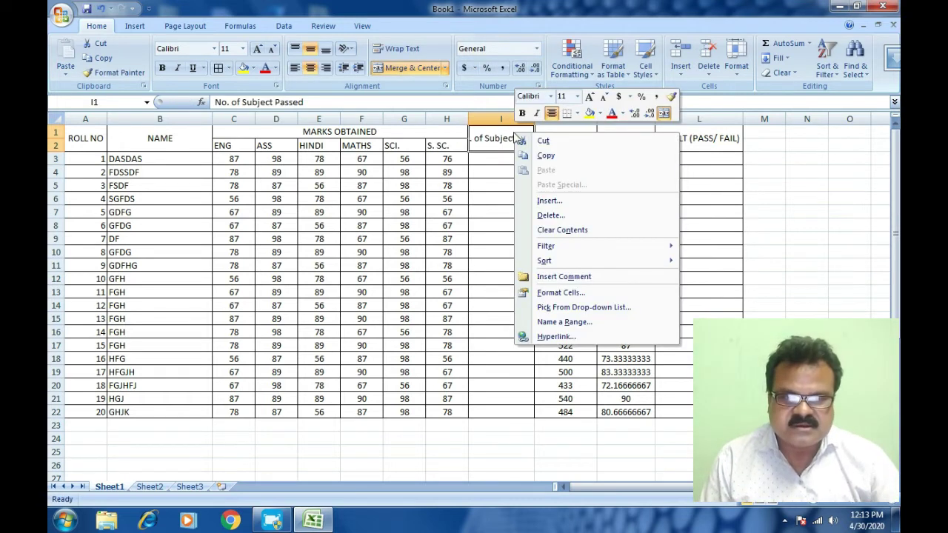
{"action": "left_click", "coordinate": [560, 293]}
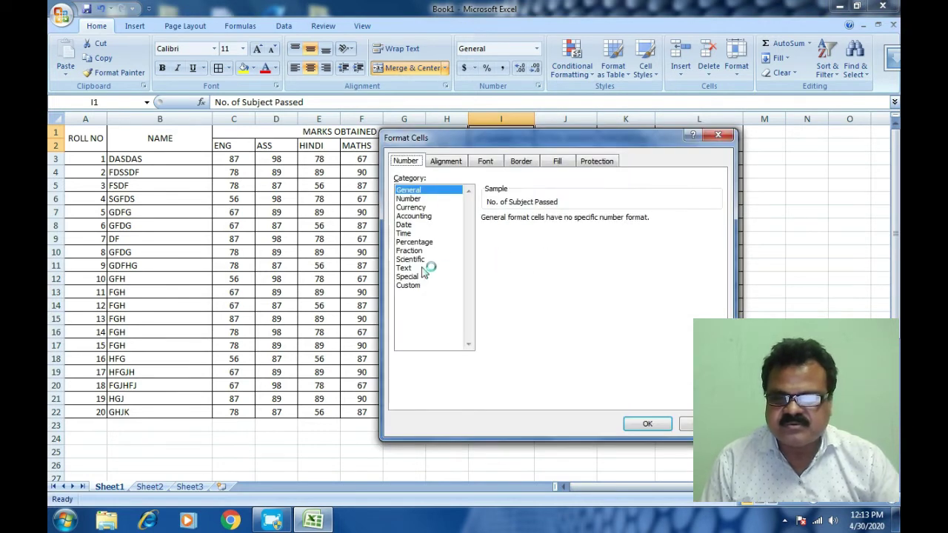
{"action": "left_click", "coordinate": [445, 160]}
{"action": "left_click", "coordinate": [413, 275]}
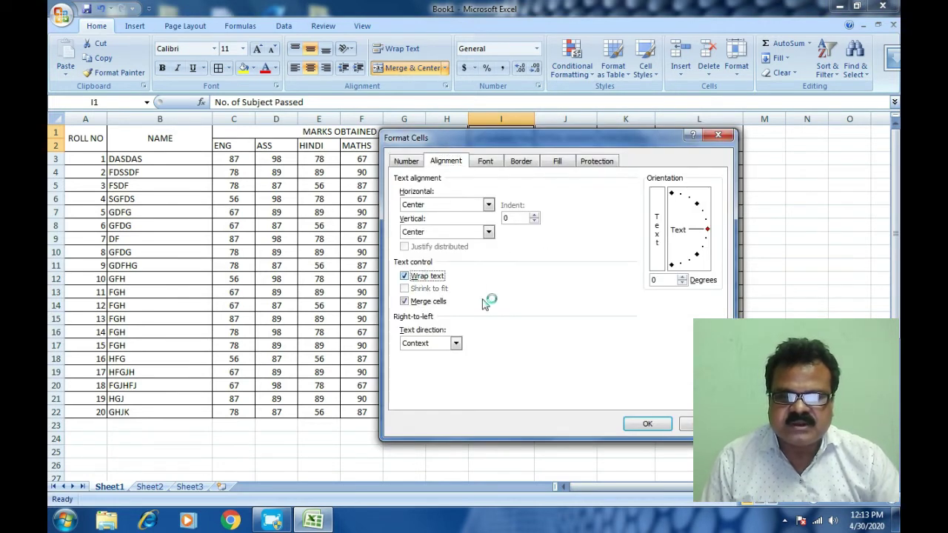
{"action": "left_click", "coordinate": [655, 424]}
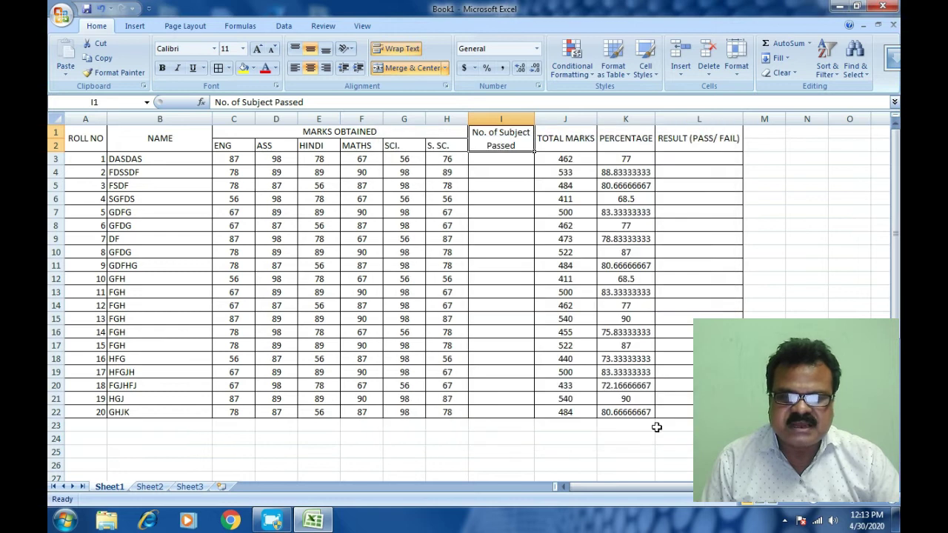
{"action": "left_click", "coordinate": [506, 163]}
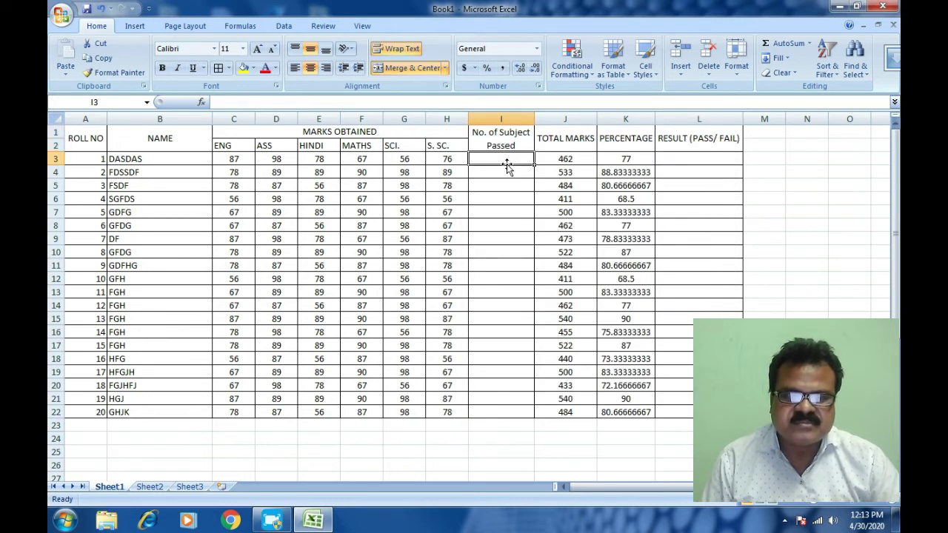
Start I3's formula as =(countif( over C3:H3, removing stray references.
{"action": "left_click_drag", "start_coordinate": [534, 121], "coordinate": [536, 121]}
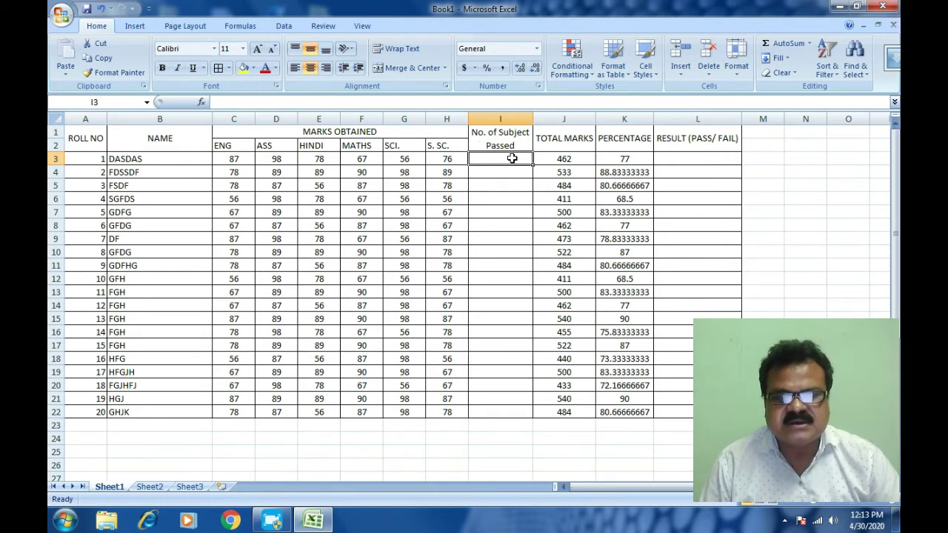
{"action": "type", "text": "="}
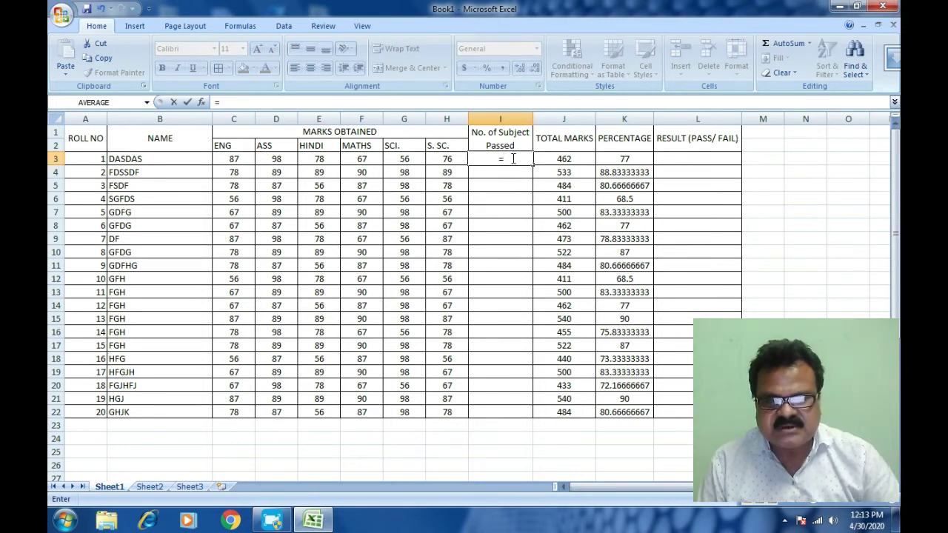
{"action": "type", "text": "("}
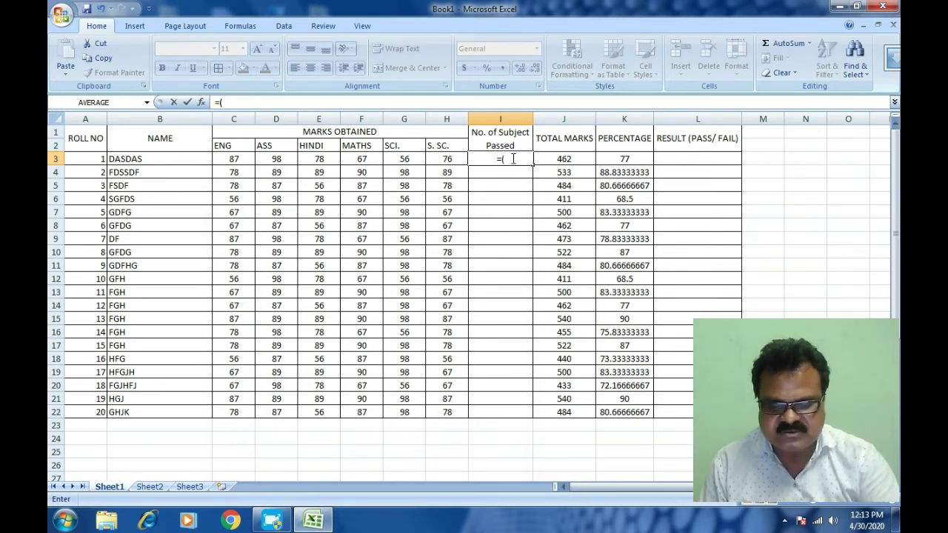
{"action": "type", "text": "co"}
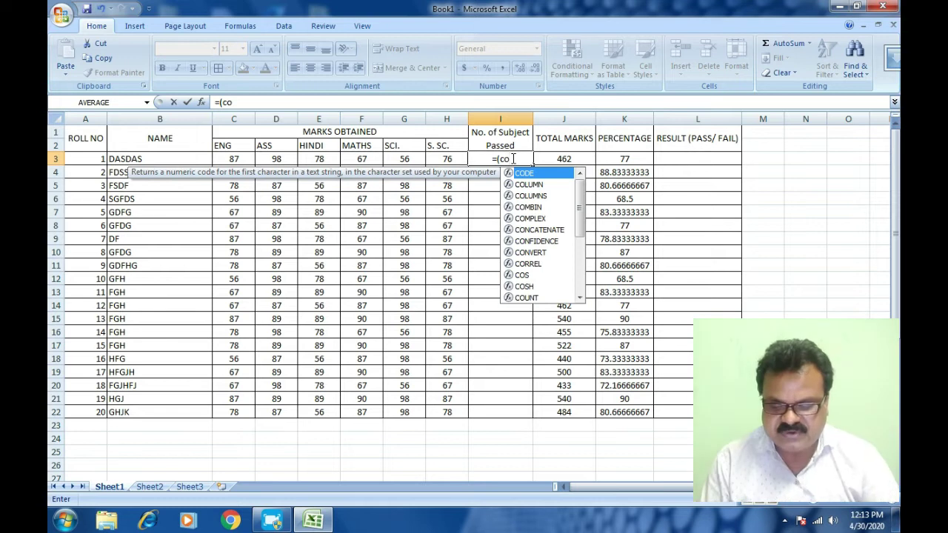
{"action": "type", "text": "untif"}
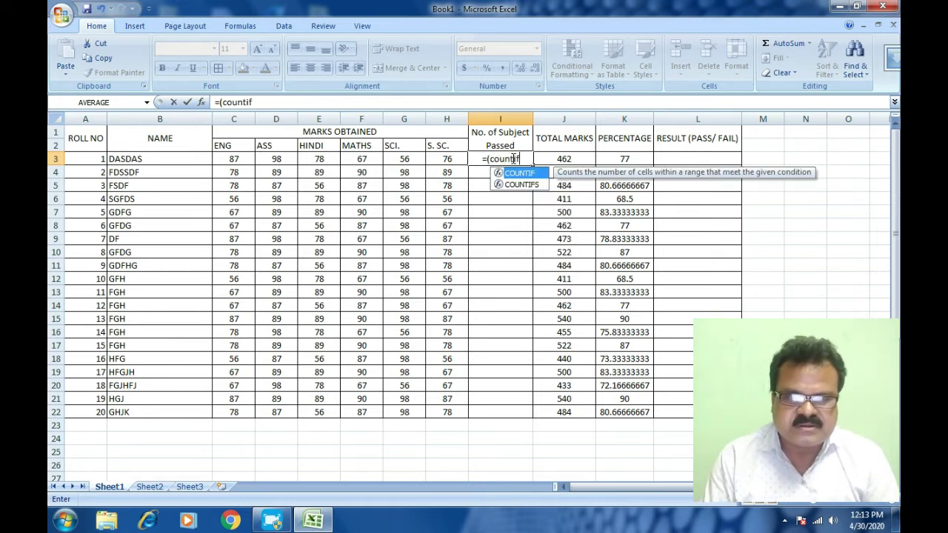
{"action": "type", "text": "("}
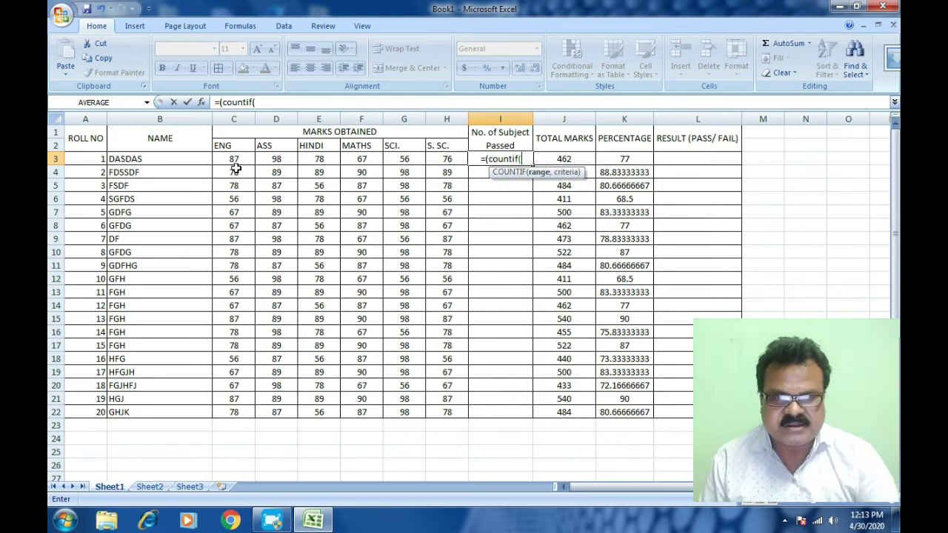
{"action": "left_click_drag", "start_coordinate": [233, 159], "coordinate": [449, 160]}
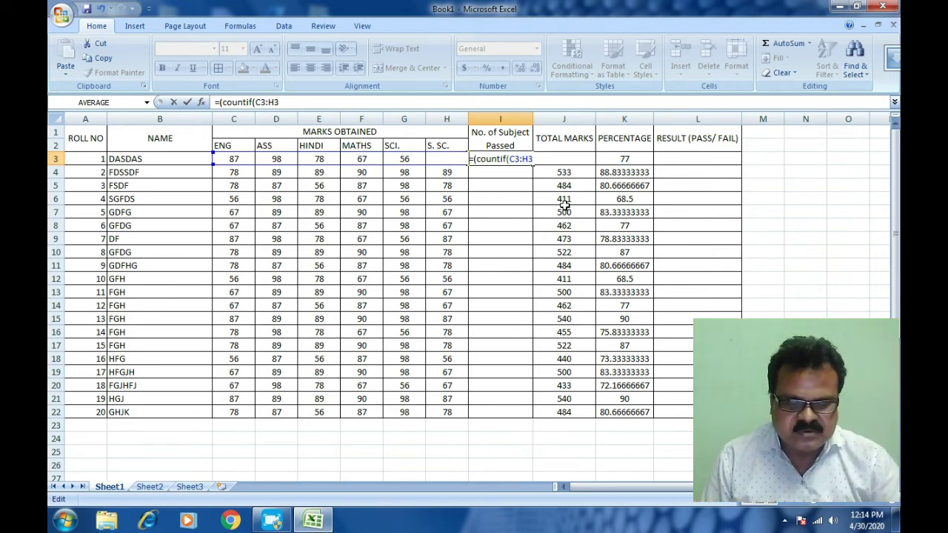
{"action": "type", "text": ","}
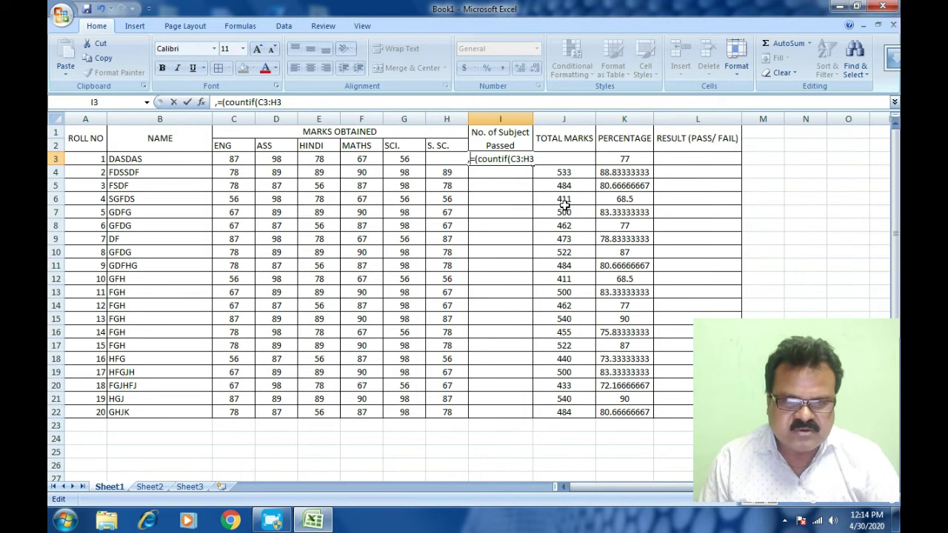
{"action": "key", "text": "BackSpace"}
{"action": "left_click", "coordinate": [508, 226]}
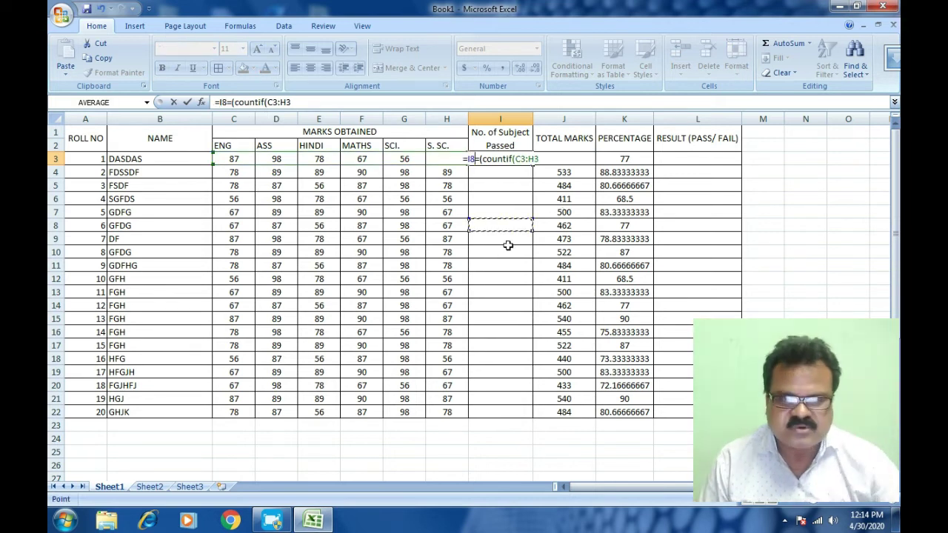
{"action": "key", "text": "BackSpace"}
{"action": "key", "text": "BackSpace"}
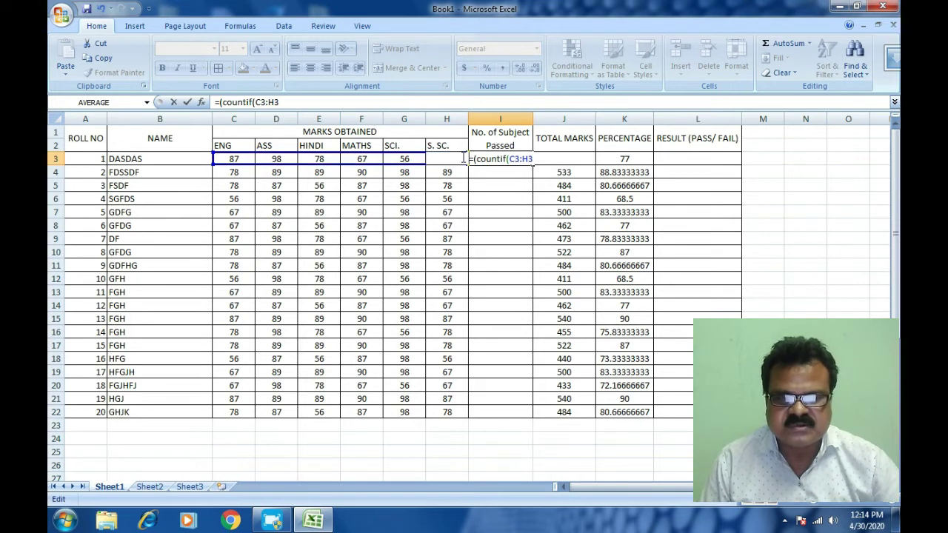
{"action": "left_click", "coordinate": [447, 199]}
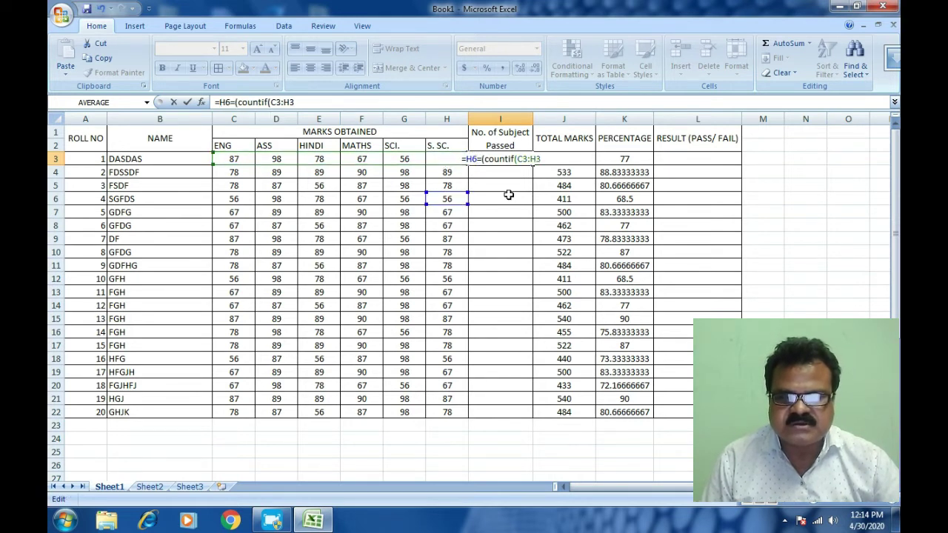
{"action": "key", "text": "BackSpace"}
{"action": "key", "text": "BackSpace"}
{"action": "key", "text": "BackSpace"}
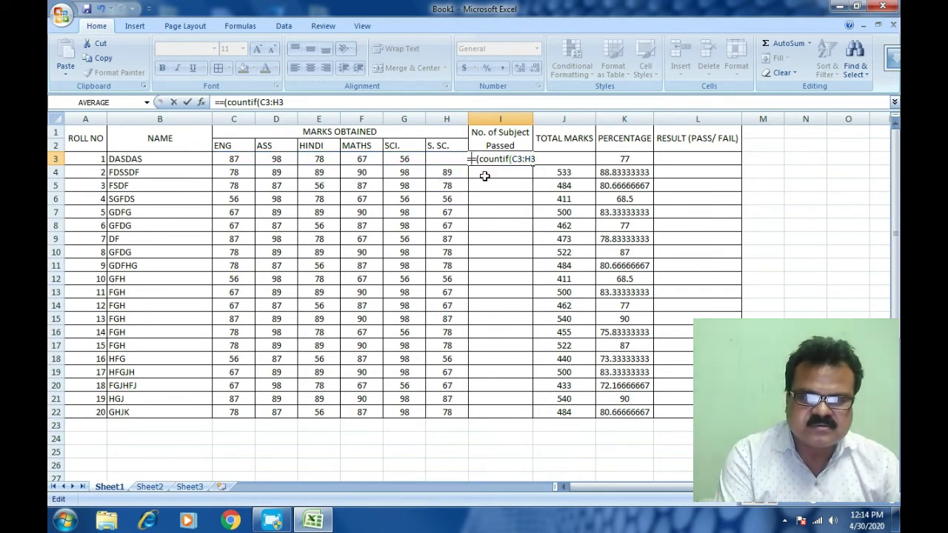
Finish the formula with the ">=30" criterion and accept Excel's correction, showing 6.
{"action": "left_click", "coordinate": [533, 160]}
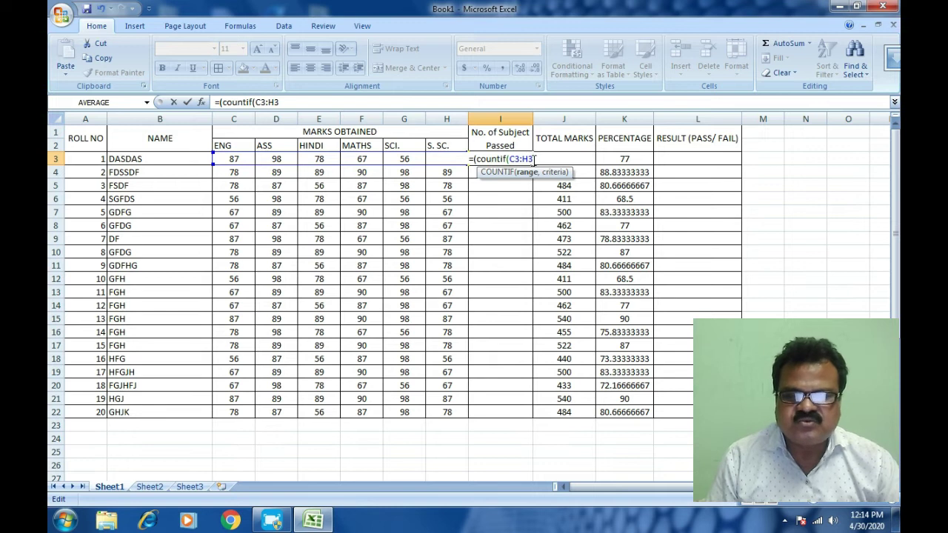
{"action": "type", "text": ","}
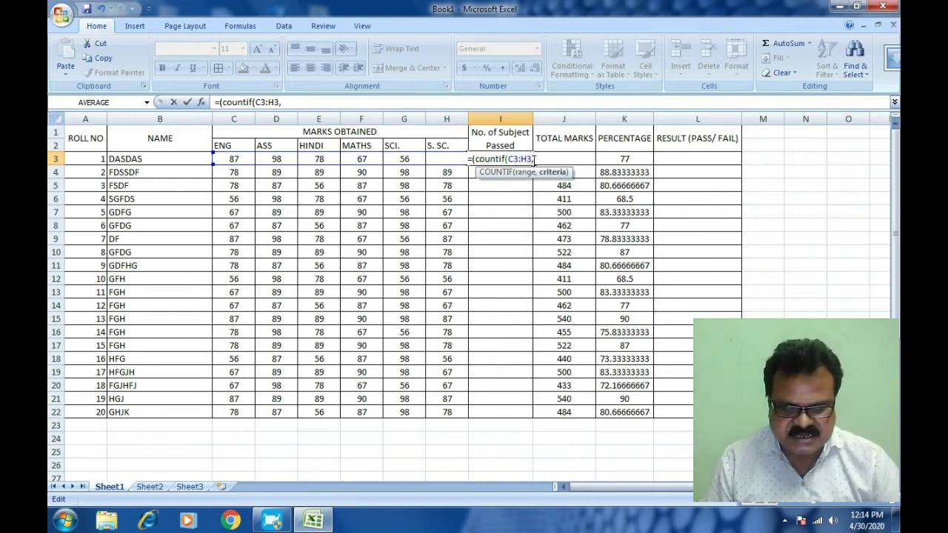
{"action": "type", "text": "\">"}
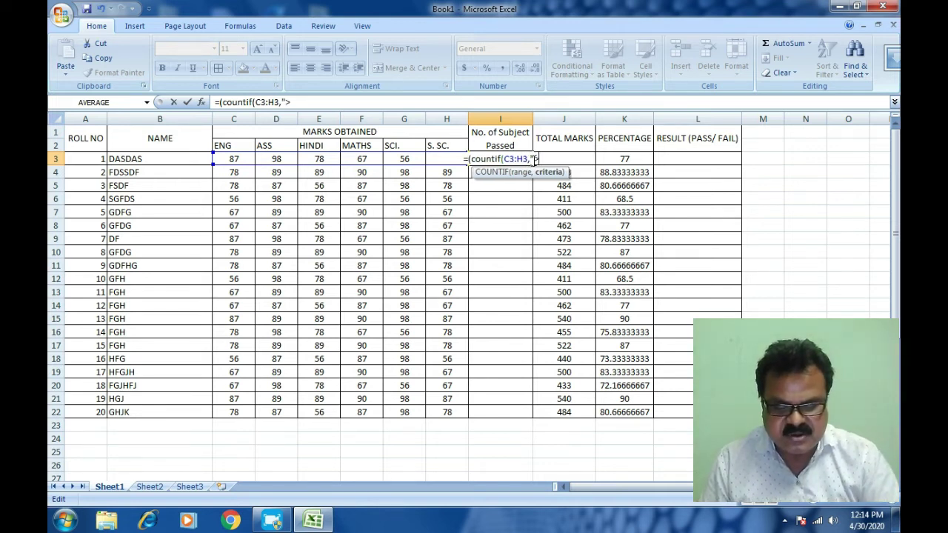
{"action": "type", "text": "="}
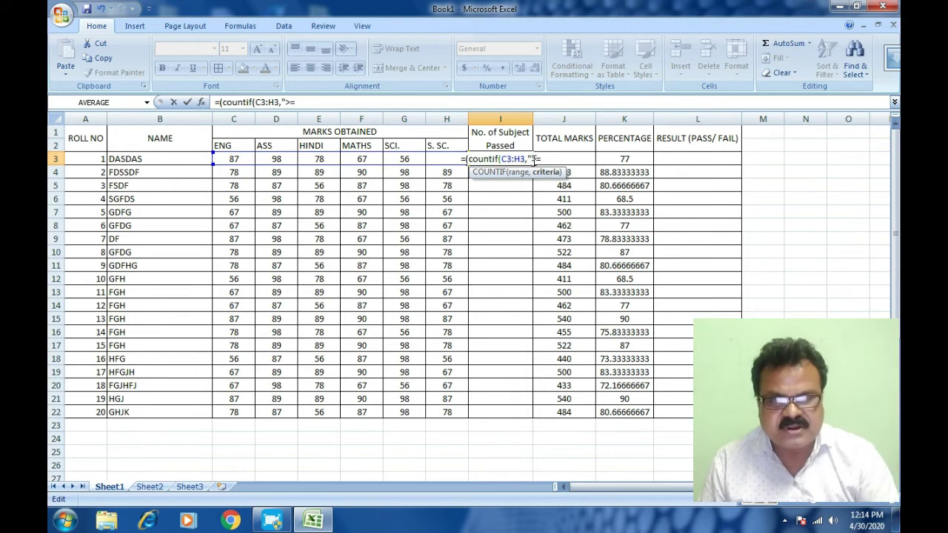
{"action": "type", "text": "30"}
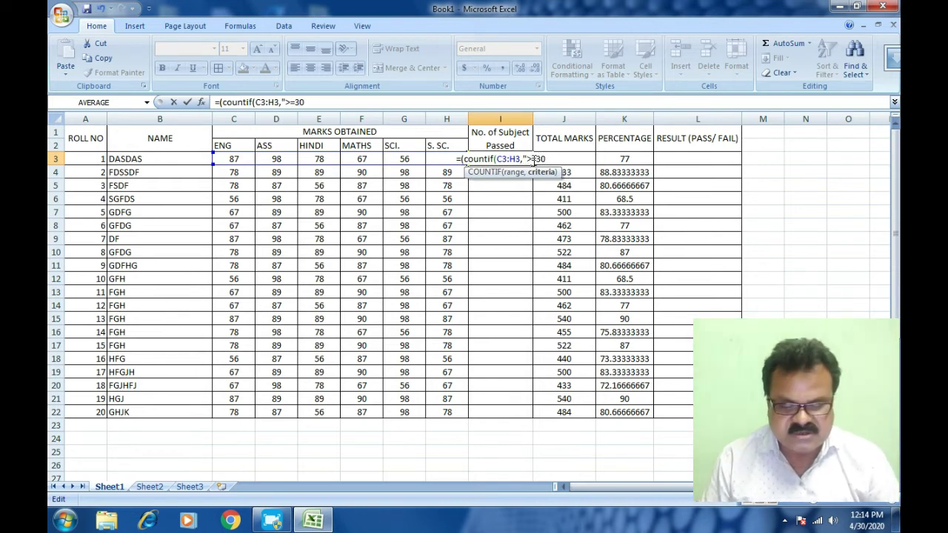
{"action": "type", "text": "\""}
{"action": "key", "text": "Return"}
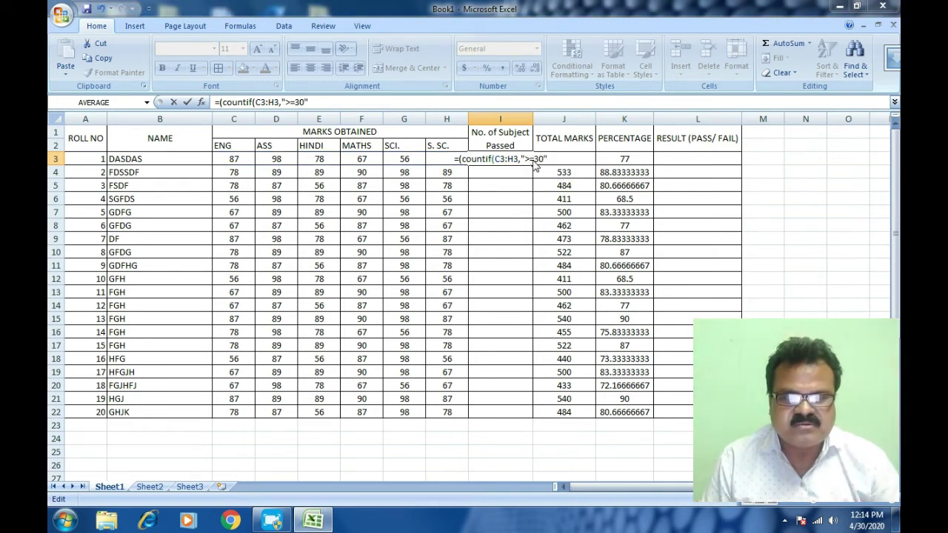
{"action": "left_click", "coordinate": [463, 310]}
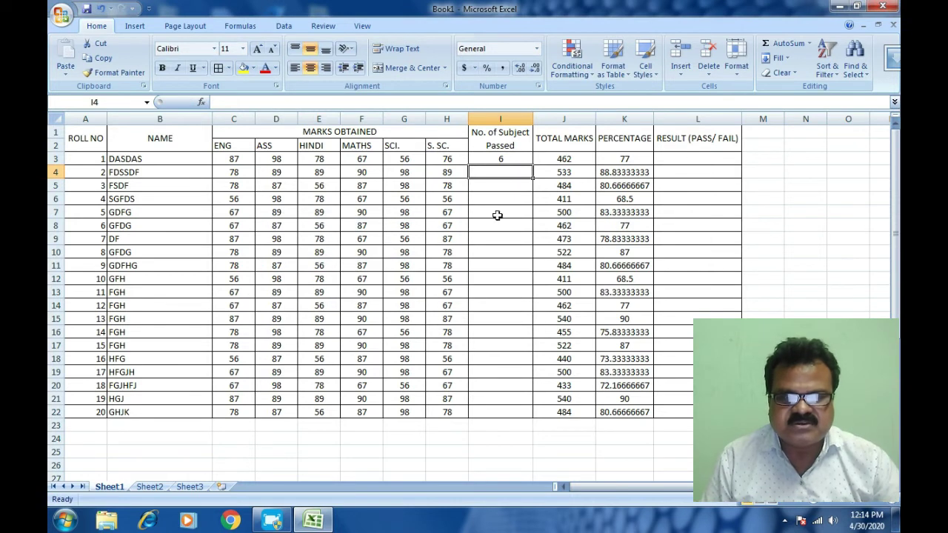
Strip the extra parentheses from I3's COUNTIF formula and copy it down to I22.
{"action": "left_click", "coordinate": [501, 162]}
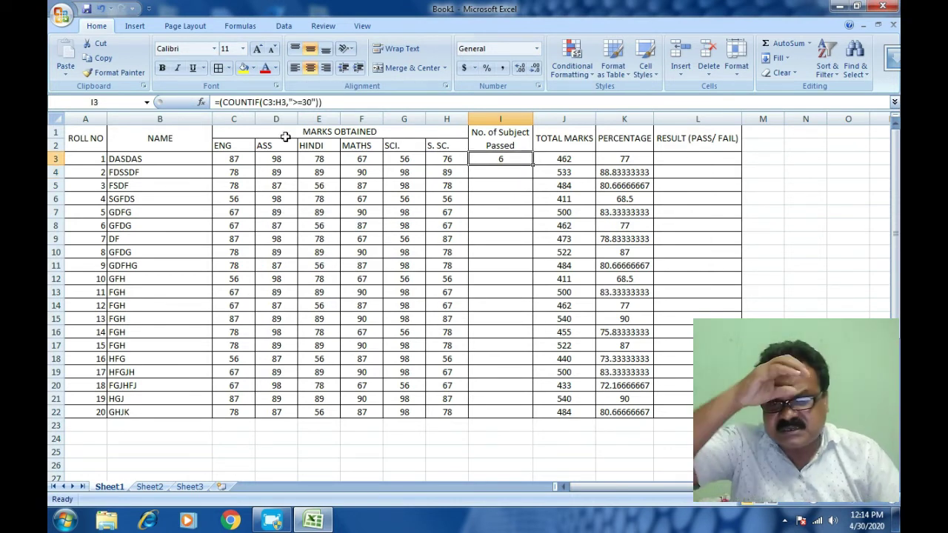
{"action": "left_click", "coordinate": [220, 103]}
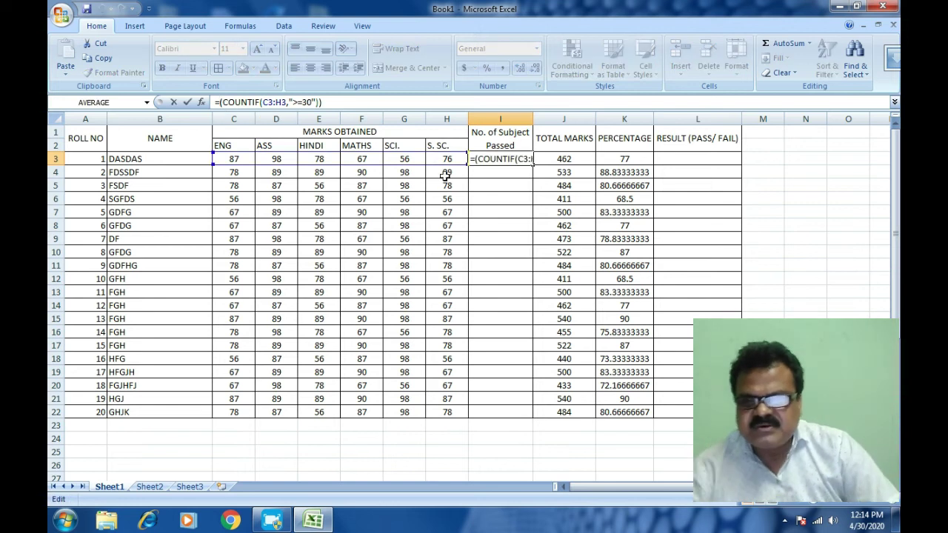
{"action": "double_click", "coordinate": [480, 159]}
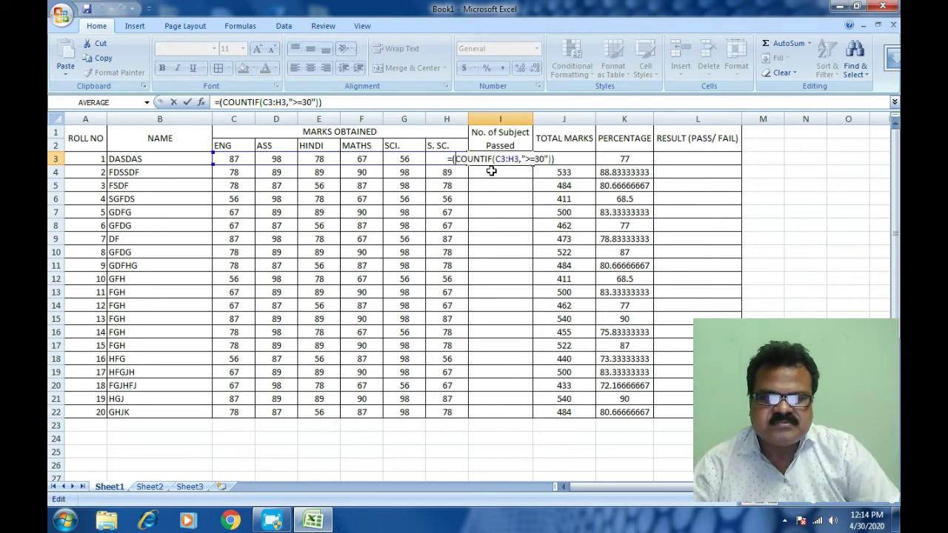
{"action": "key", "text": "BackSpace"}
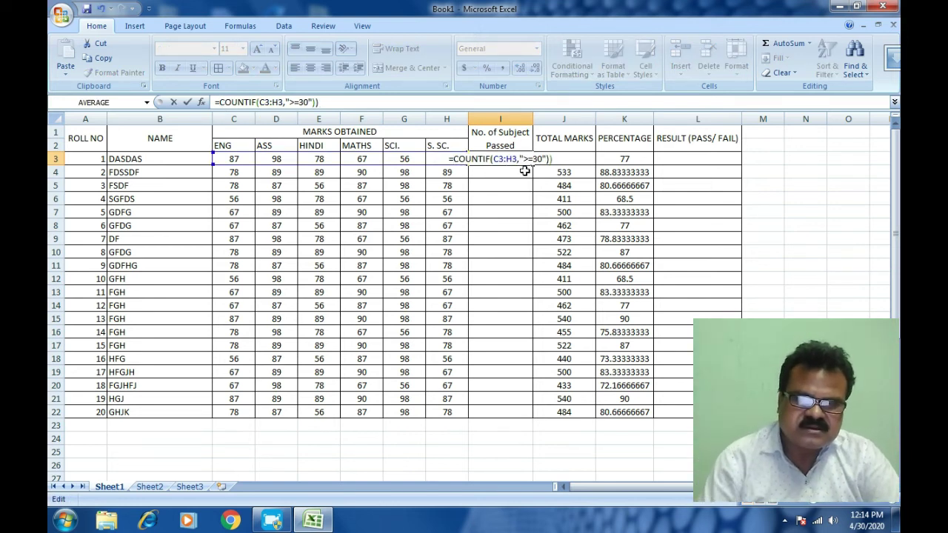
{"action": "left_click", "coordinate": [548, 159]}
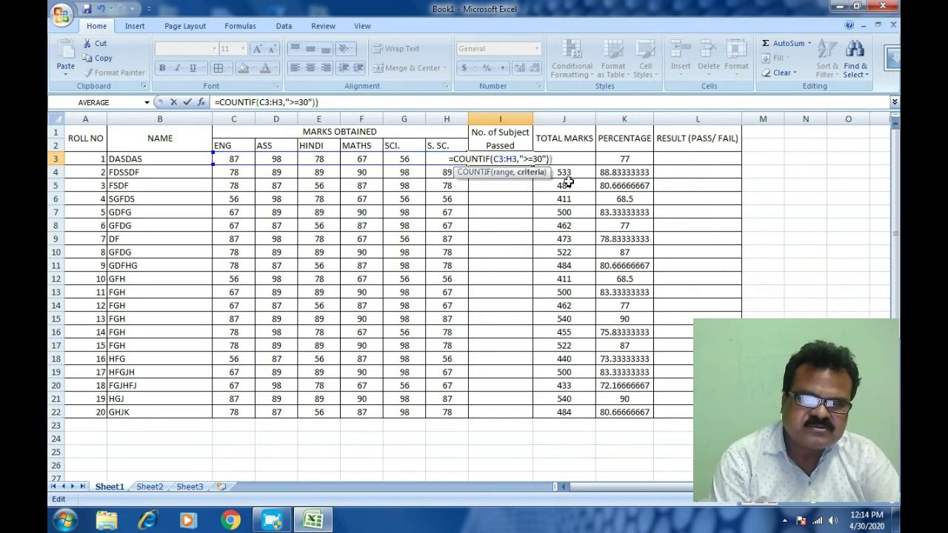
{"action": "key", "text": "Delete"}
{"action": "key", "text": "Return"}
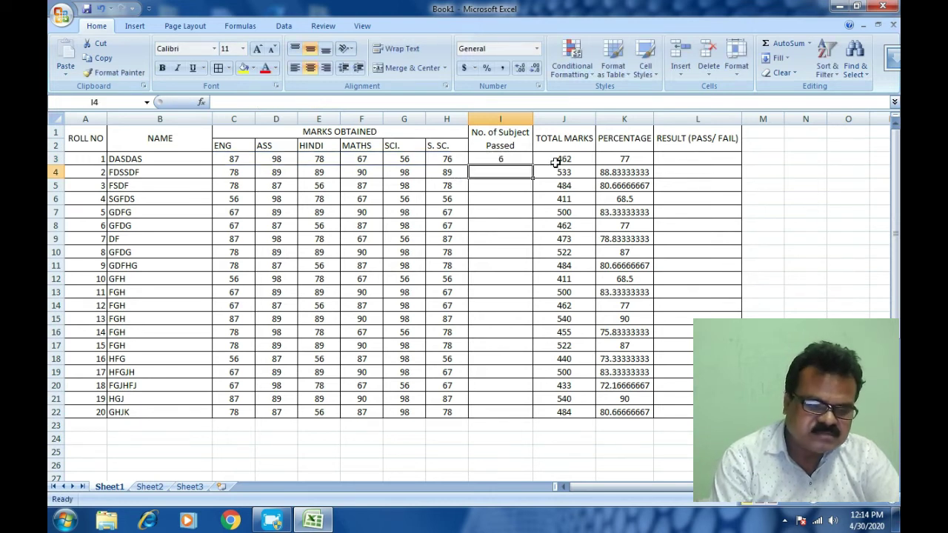
{"action": "left_click", "coordinate": [511, 157]}
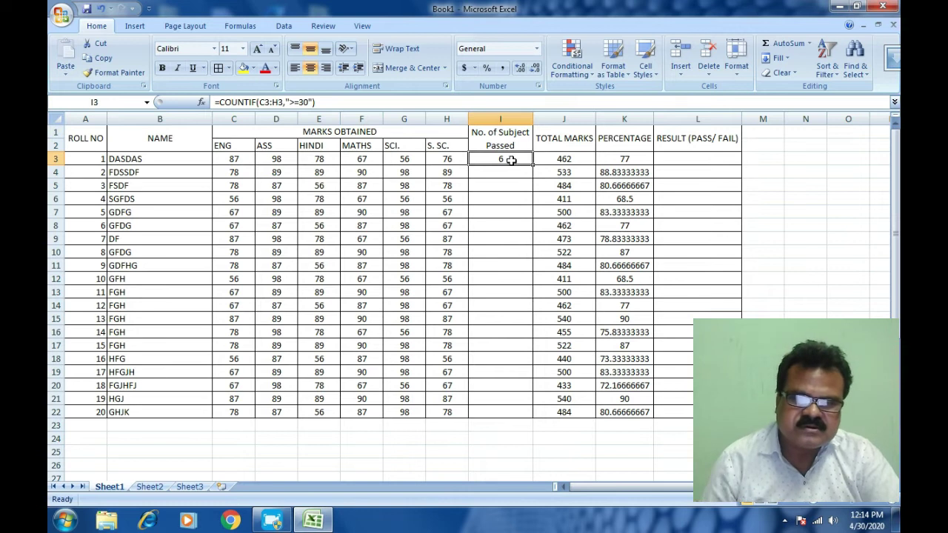
{"action": "left_click_drag", "start_coordinate": [535, 167], "coordinate": [528, 416]}
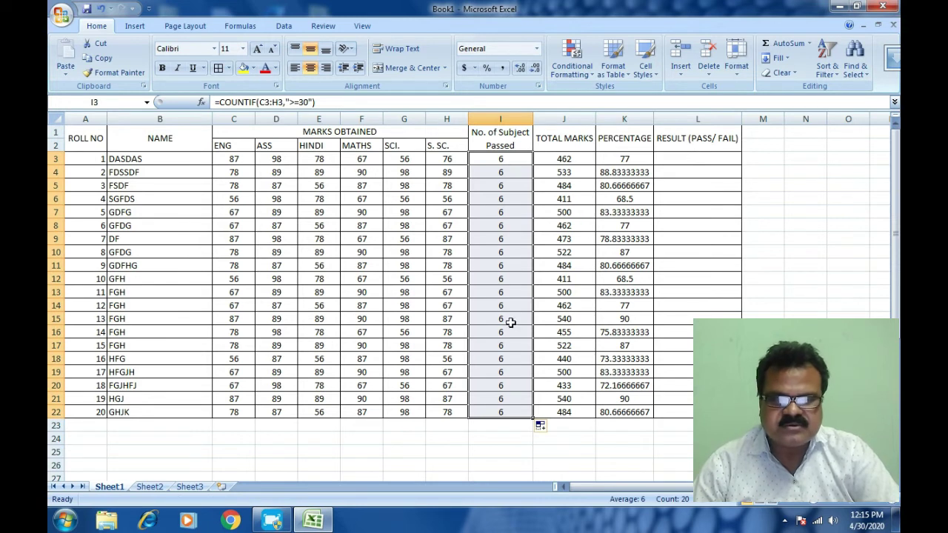
Check roll 1's HINDI mark in E3 and S. SC. mark in H3.
{"action": "left_click", "coordinate": [338, 159]}
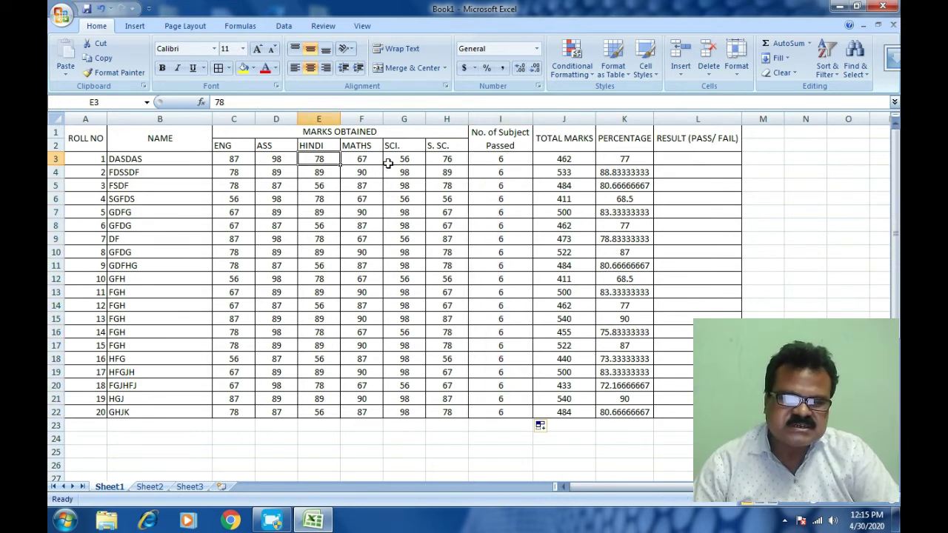
{"action": "left_click", "coordinate": [446, 161]}
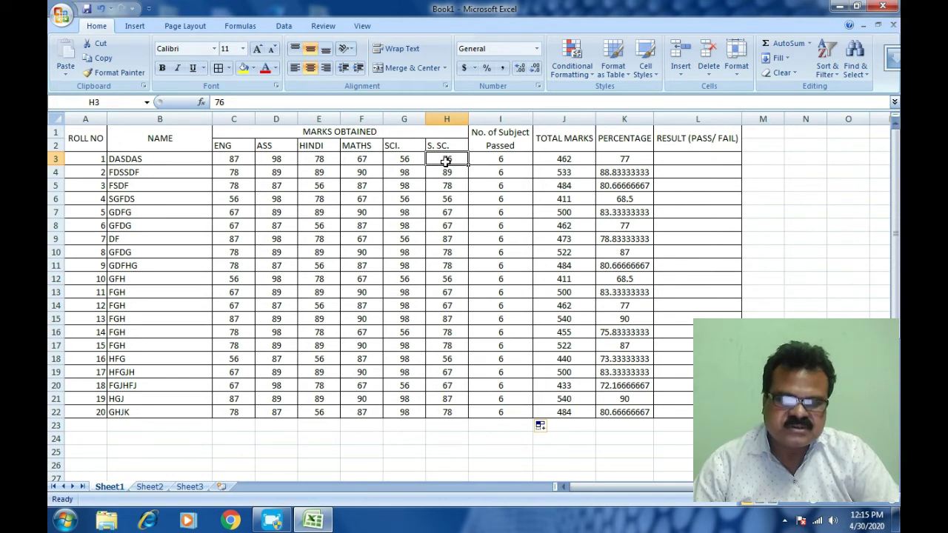
Change S. SC. marks to 20 and 25 for rolls 1–2, and roll 8's HINDI to 12.
{"action": "type", "text": "20"}
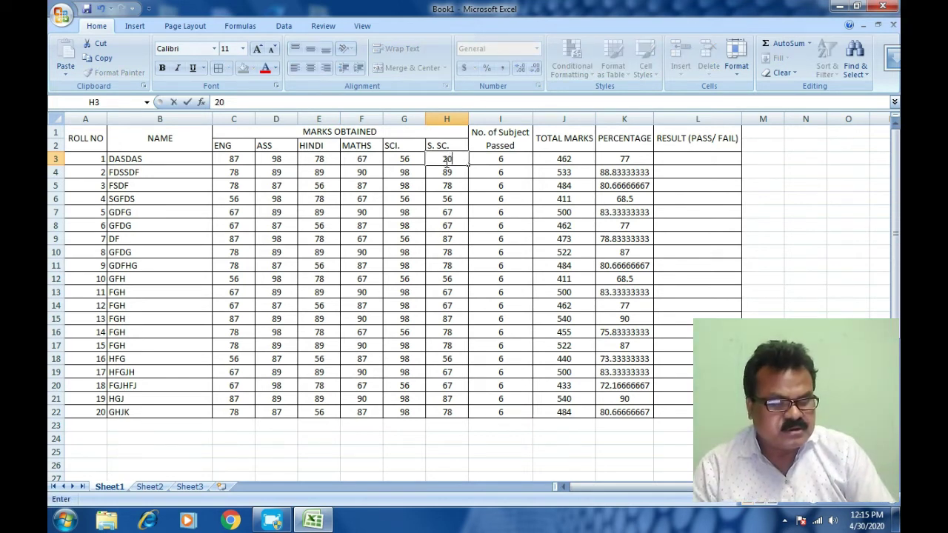
{"action": "key", "text": "Return"}
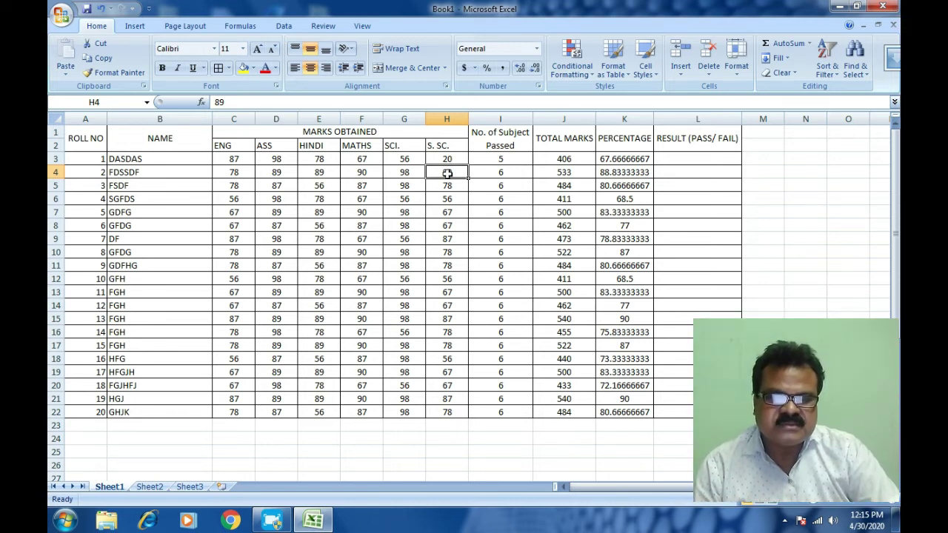
{"action": "type", "text": "3"}
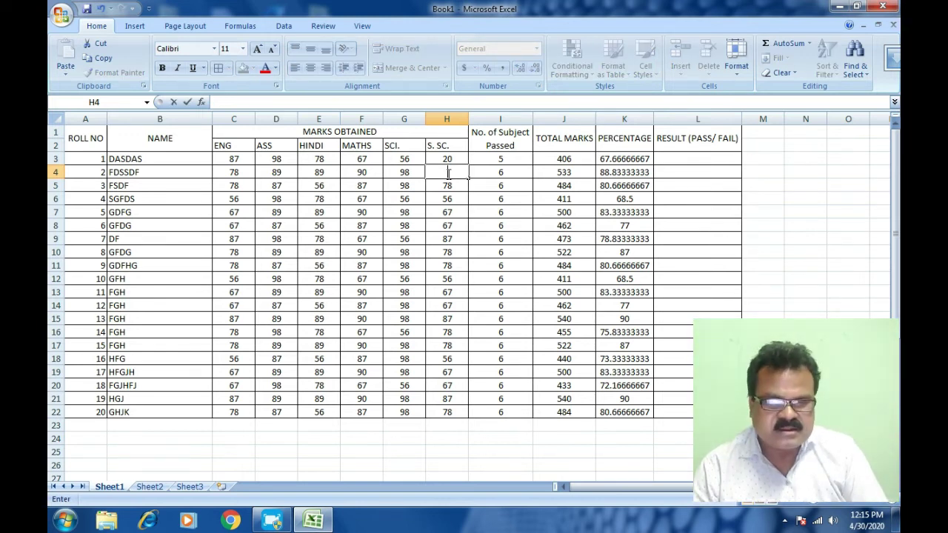
{"action": "key", "text": "Return"}
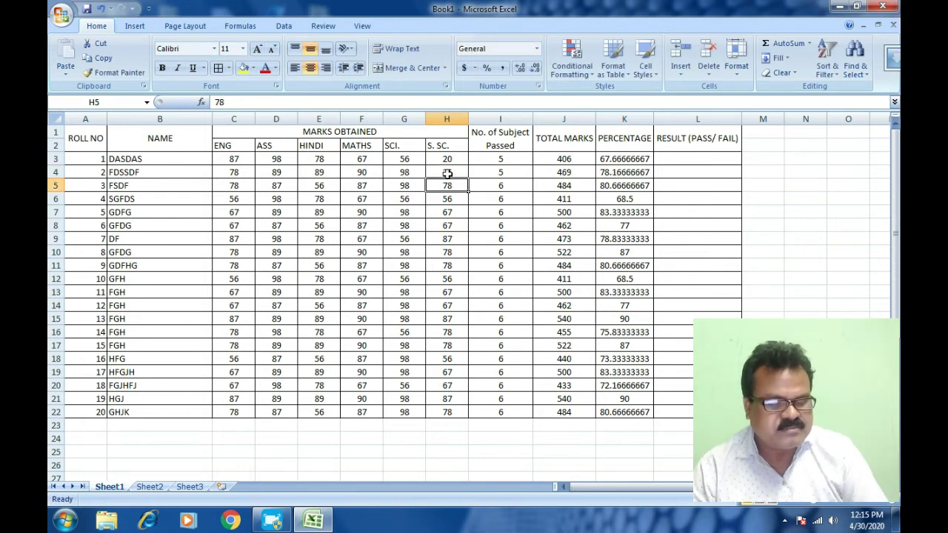
{"action": "left_click", "coordinate": [333, 252]}
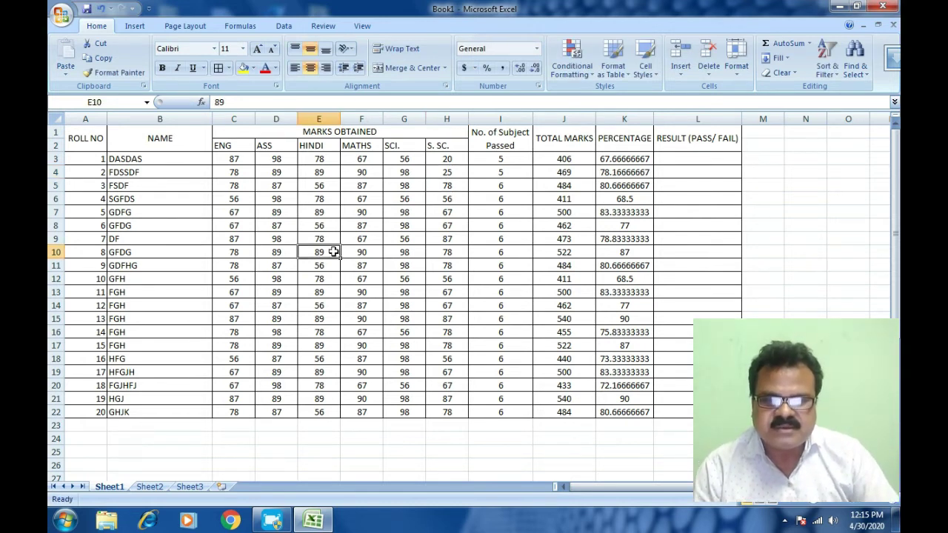
{"action": "type", "text": "12"}
{"action": "key", "text": "Return"}
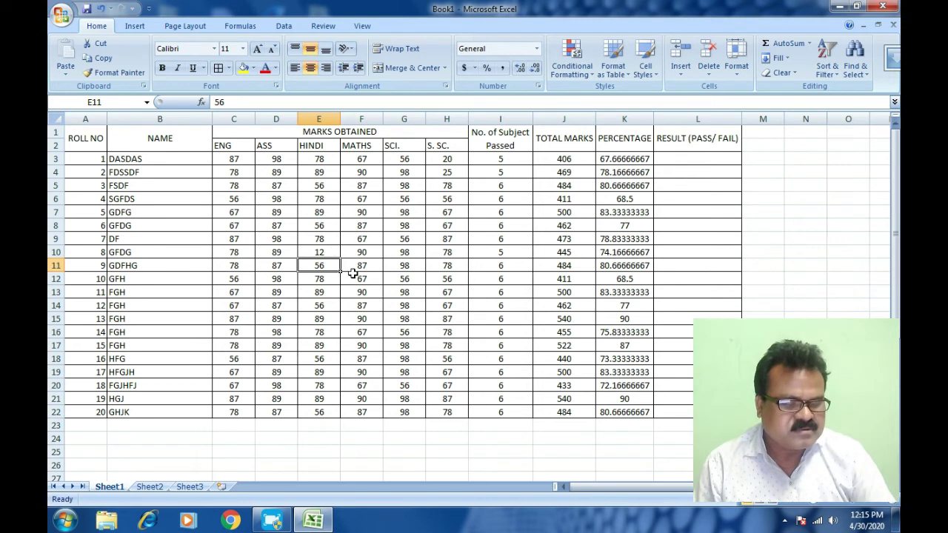
Set roll 14's MATHS to 23, roll 10's HINDI to 30 and roll 13's HINDI to 27.
{"action": "left_click", "coordinate": [399, 295]}
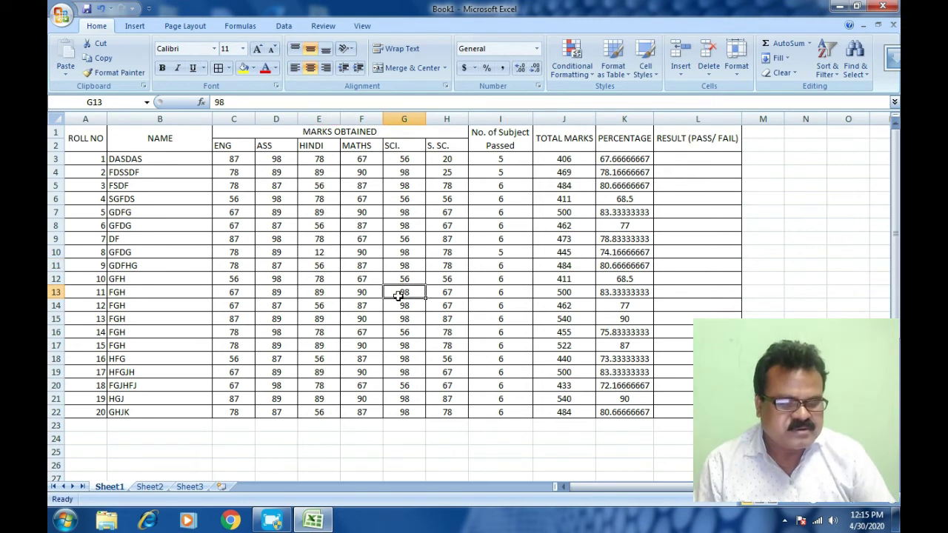
{"action": "left_click", "coordinate": [365, 329]}
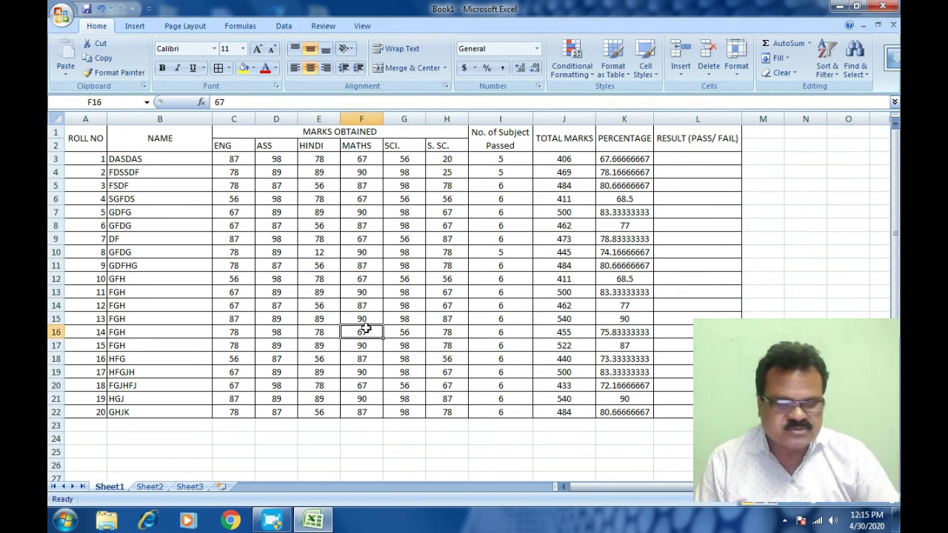
{"action": "type", "text": "3"}
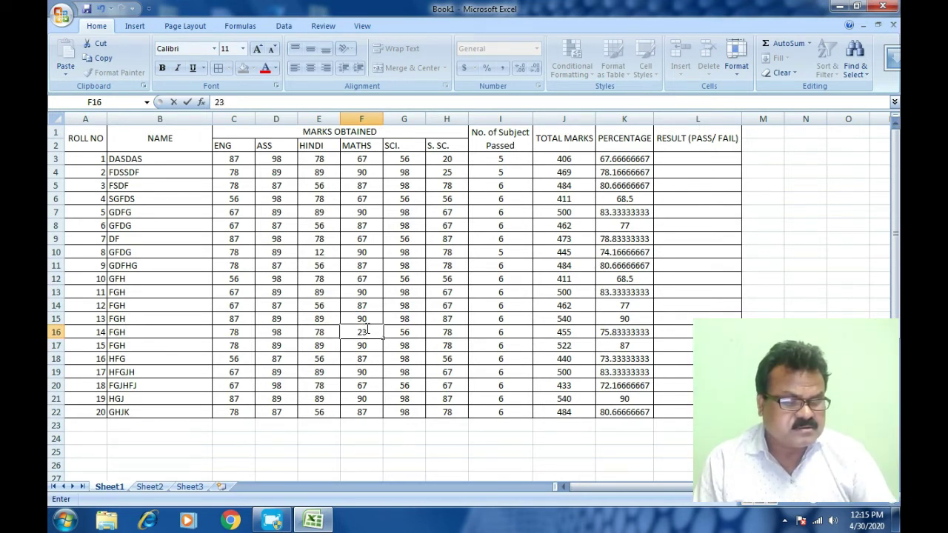
{"action": "key", "text": "Return"}
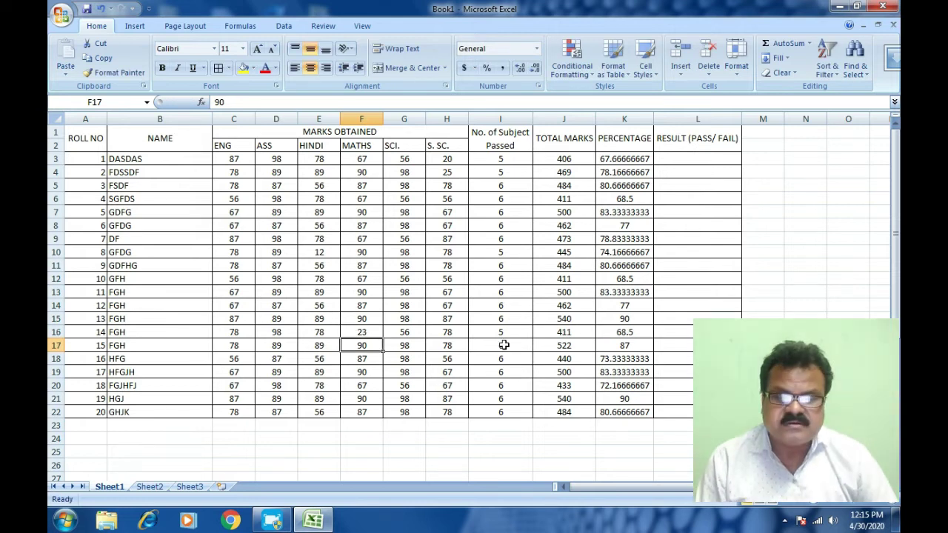
{"action": "left_click", "coordinate": [336, 303]}
{"action": "left_click", "coordinate": [326, 279]}
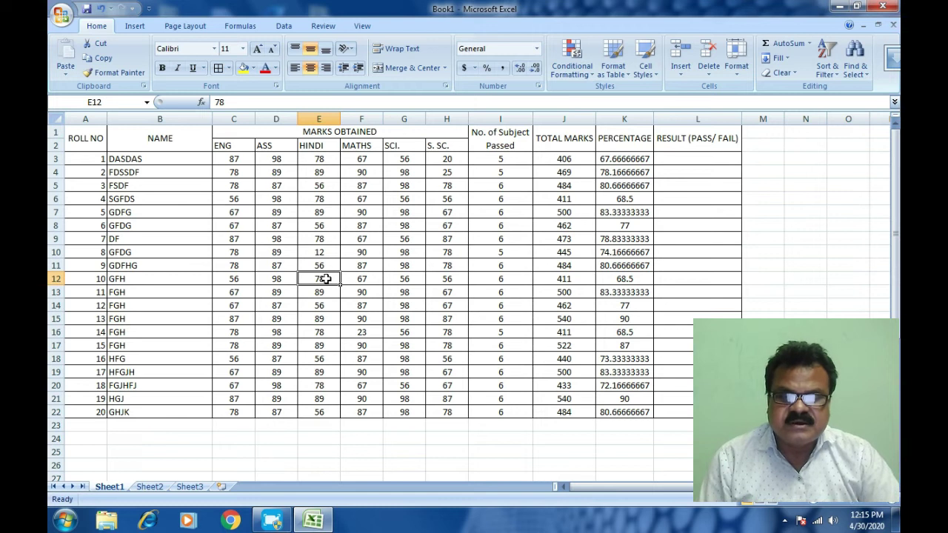
{"action": "type", "text": "3"}
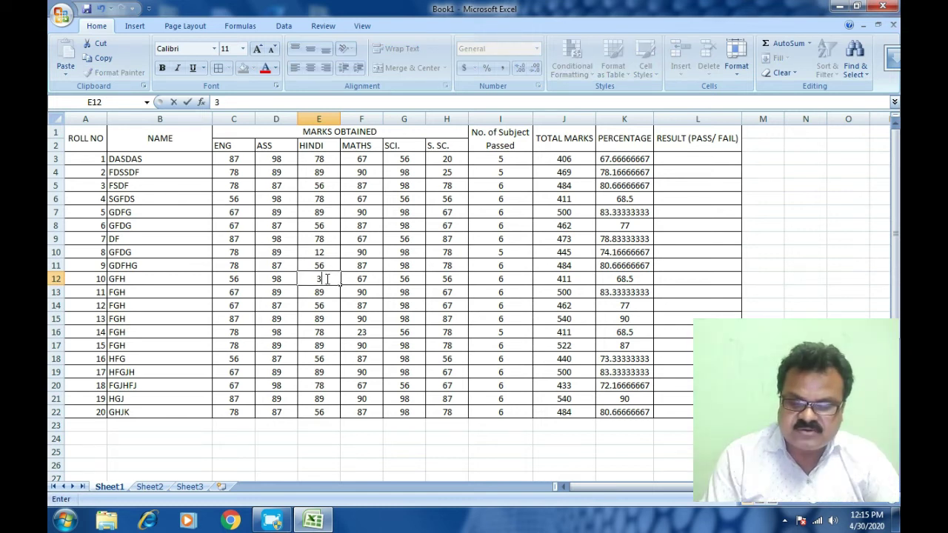
{"action": "type", "text": "0"}
{"action": "left_click", "coordinate": [306, 320]}
{"action": "type", "text": "27"}
{"action": "left_click", "coordinate": [313, 333]}
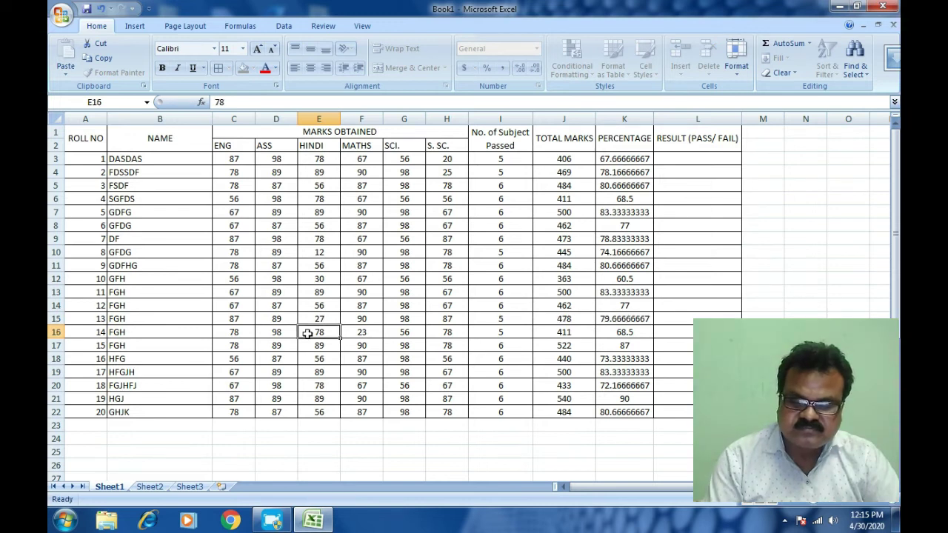
{"action": "left_click", "coordinate": [677, 158]}
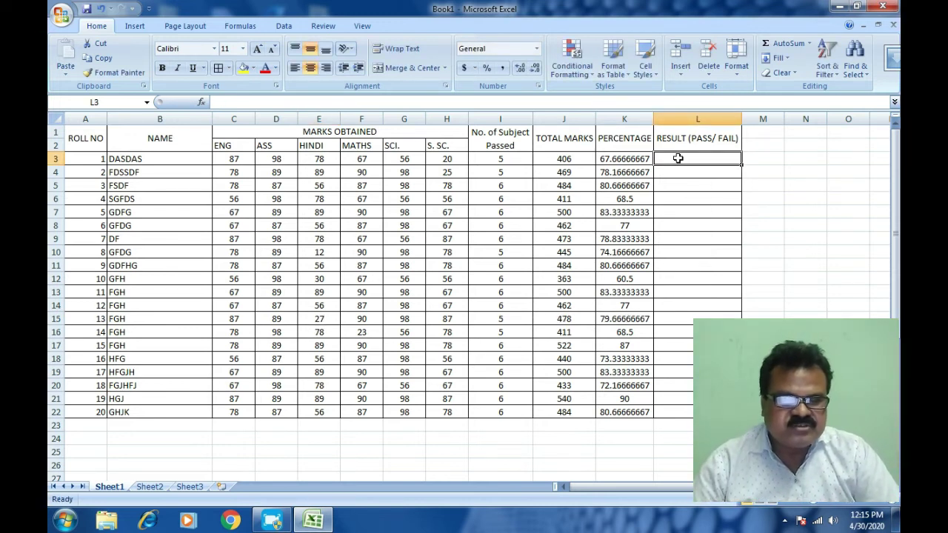
Enter =IF(I3=6,"PASS","FAIL") in L3, so roll 1 shows FAIL.
{"action": "type", "text": "="}
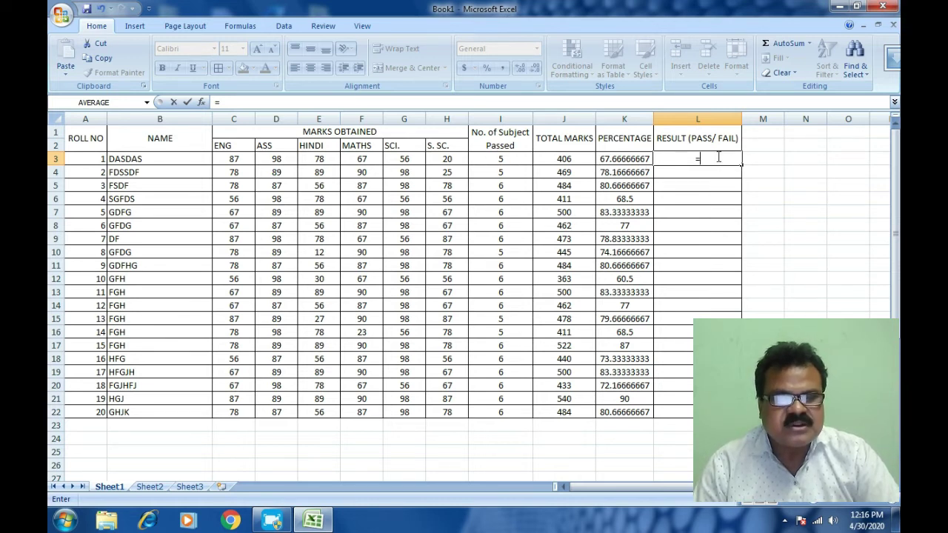
{"action": "type", "text": "i"}
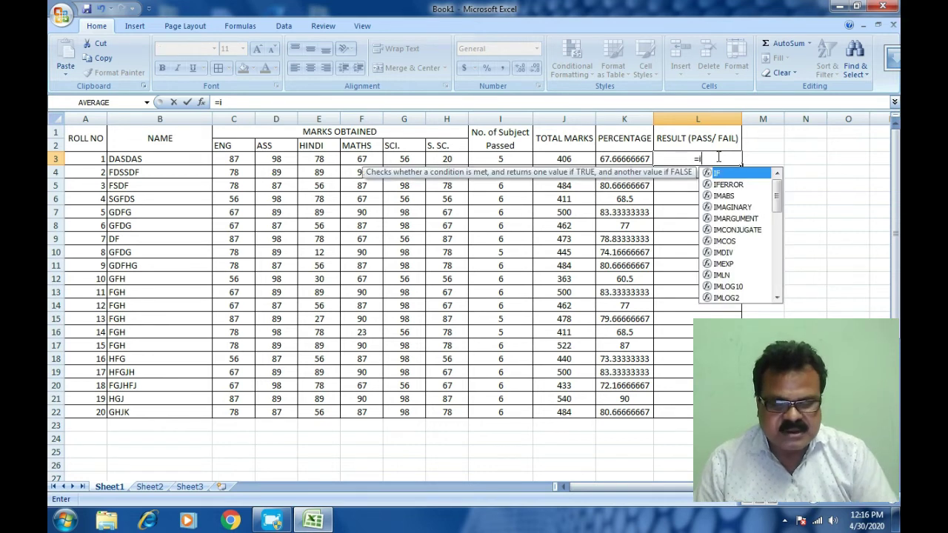
{"action": "type", "text": "f("}
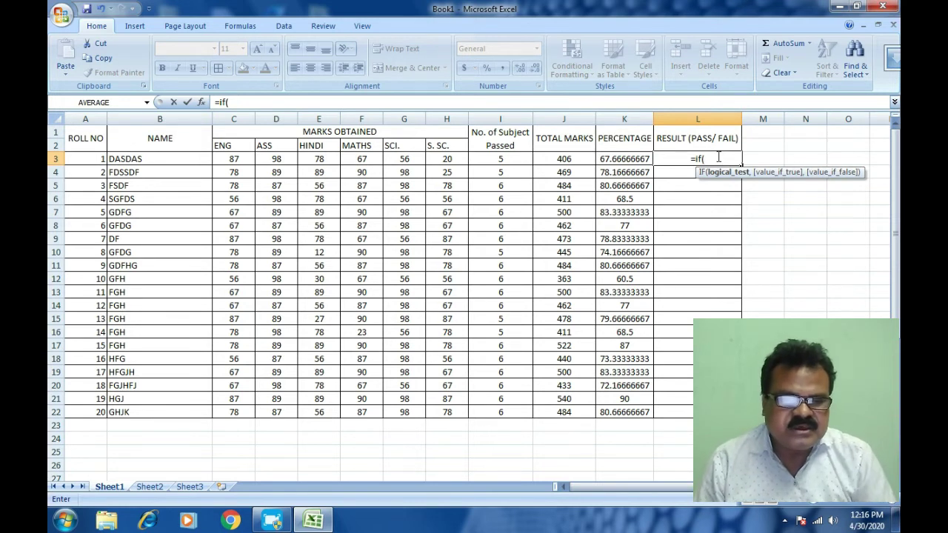
{"action": "left_click", "coordinate": [508, 159]}
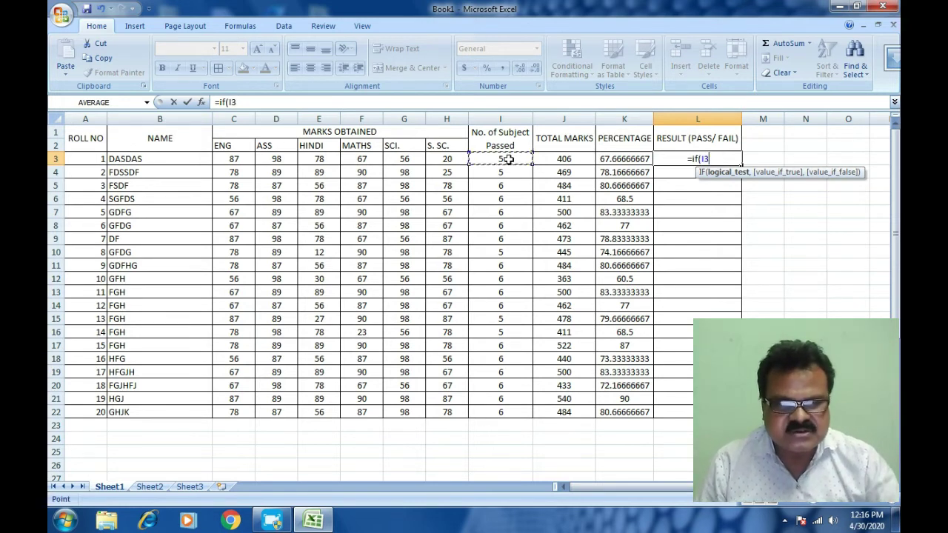
{"action": "type", "text": "="}
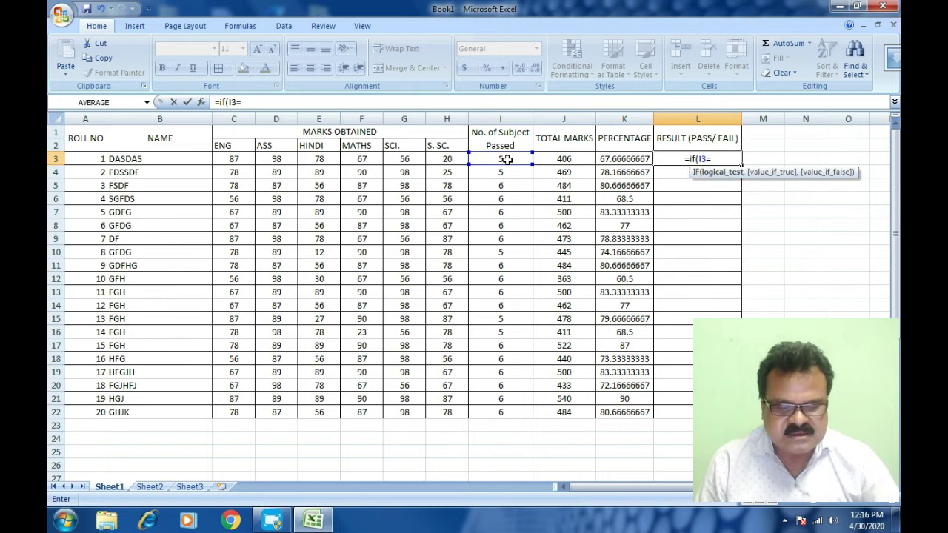
{"action": "type", "text": "6,"}
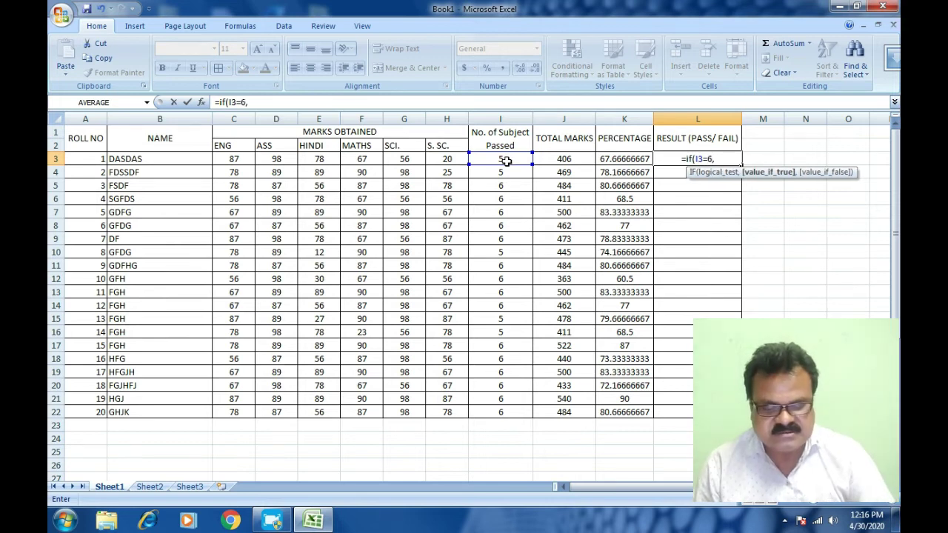
{"action": "type", "text": "\""}
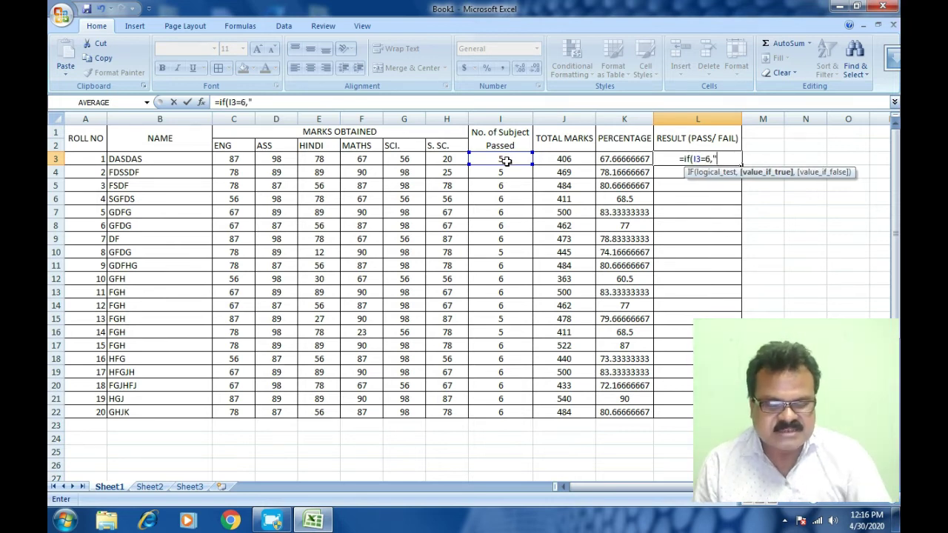
{"action": "type", "text": "pa"}
{"action": "key", "text": "BackSpace"}
{"action": "key", "text": "BackSpace"}
{"action": "type", "text": "PASS\","}
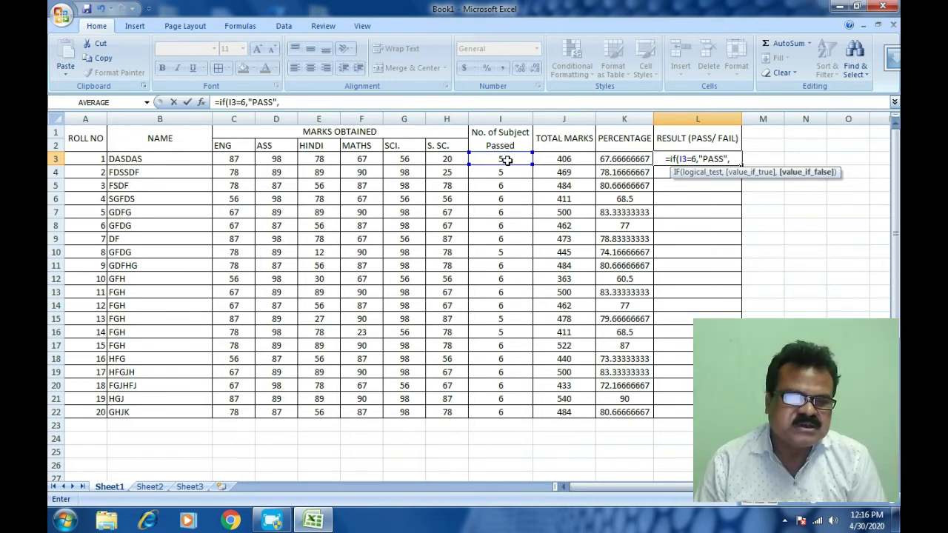
{"action": "type", "text": "\""}
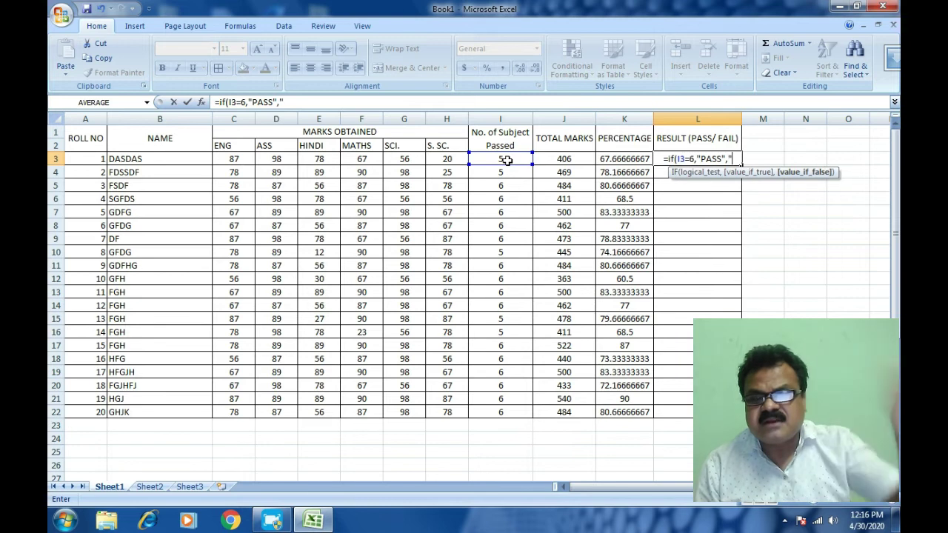
{"action": "type", "text": "F"}
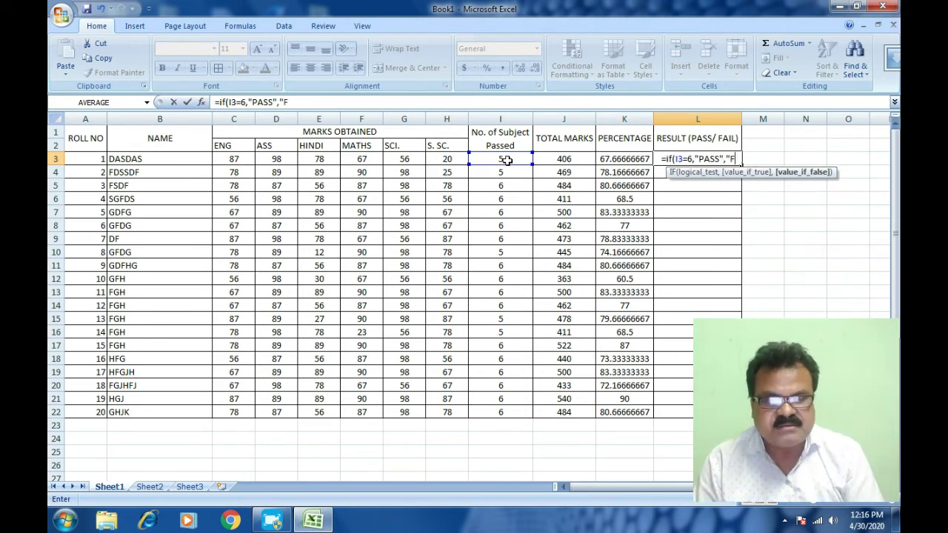
{"action": "type", "text": "AIL\""}
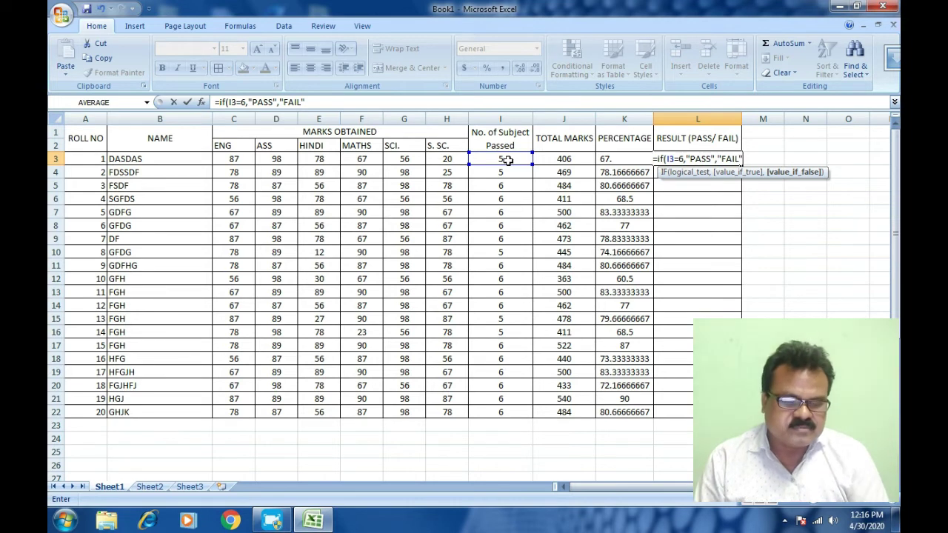
{"action": "type", "text": ")"}
{"action": "key", "text": "Return"}
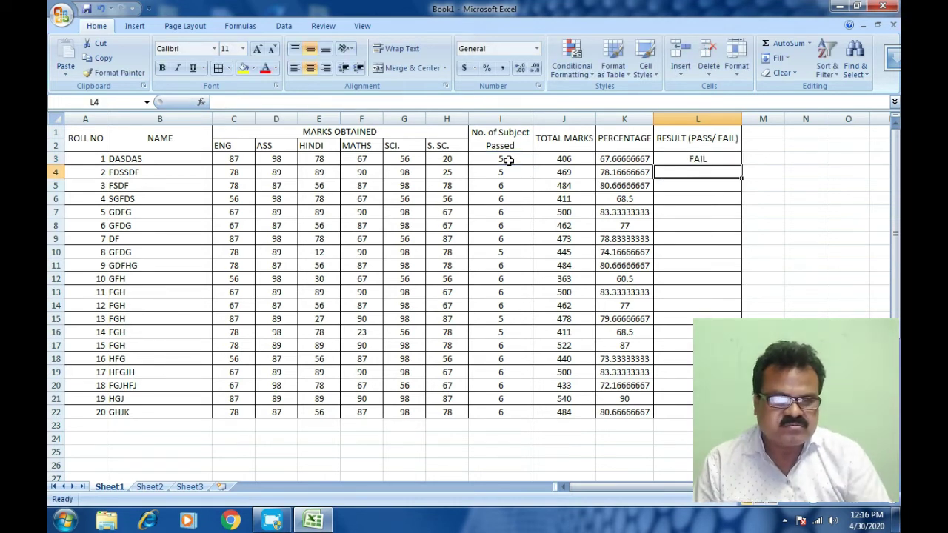
Copy L3's PASS/FAIL formula down to L22; rolls 1, 2, 8, 13 and 14 show FAIL.
{"action": "left_click", "coordinate": [707, 160]}
{"action": "left_click_drag", "start_coordinate": [743, 165], "coordinate": [741, 417]}
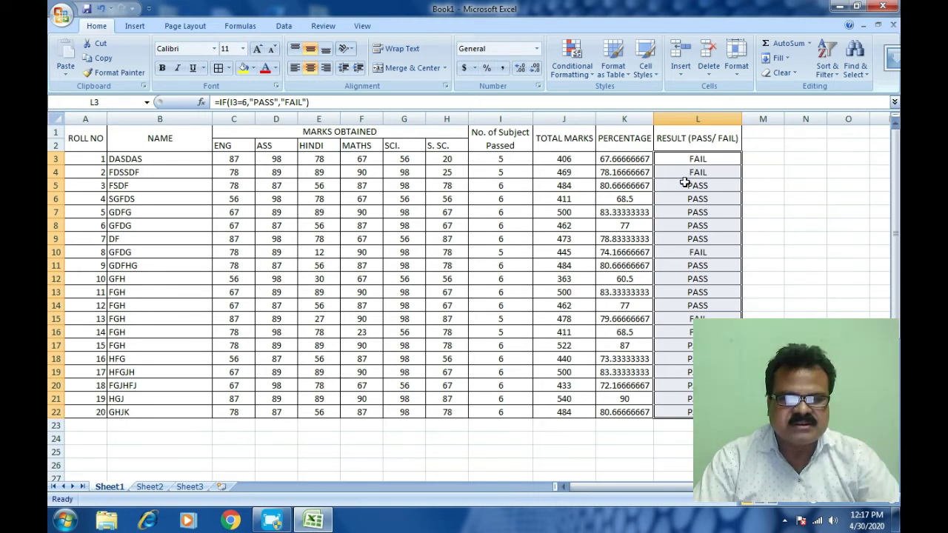
{"action": "left_click", "coordinate": [634, 160]}
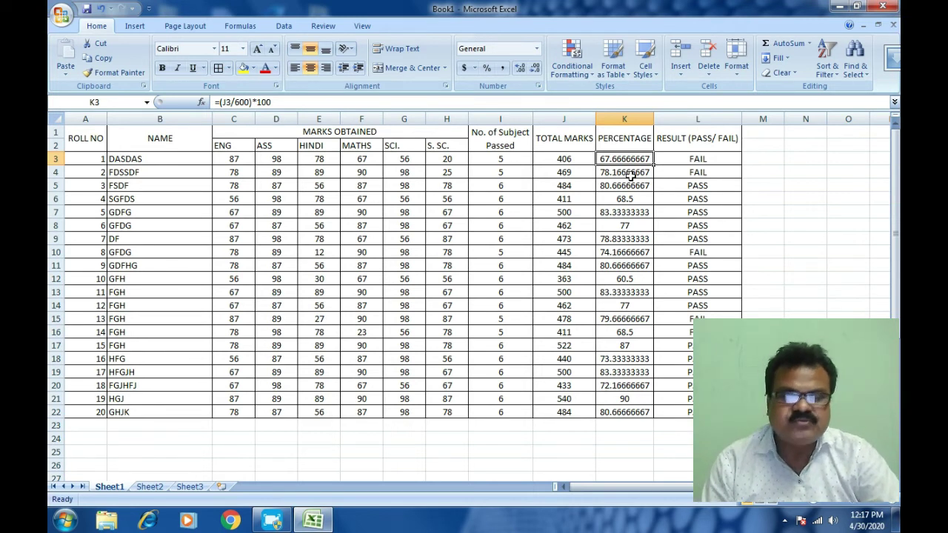
Change K3 to =ROUND((J3/600)*100,2) so roll 1's percentage reads 67.67.
{"action": "double_click", "coordinate": [633, 158]}
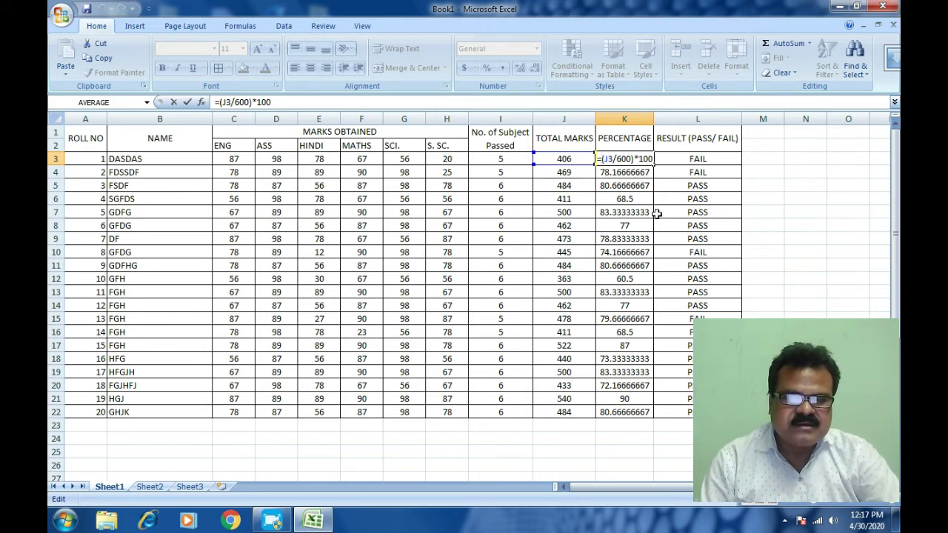
{"action": "type", "text": "ROUN"}
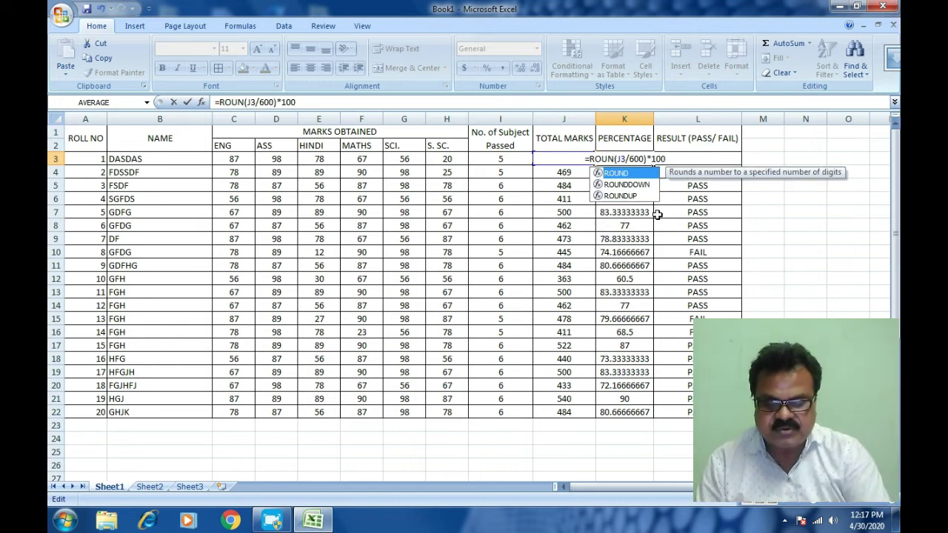
{"action": "type", "text": "D("}
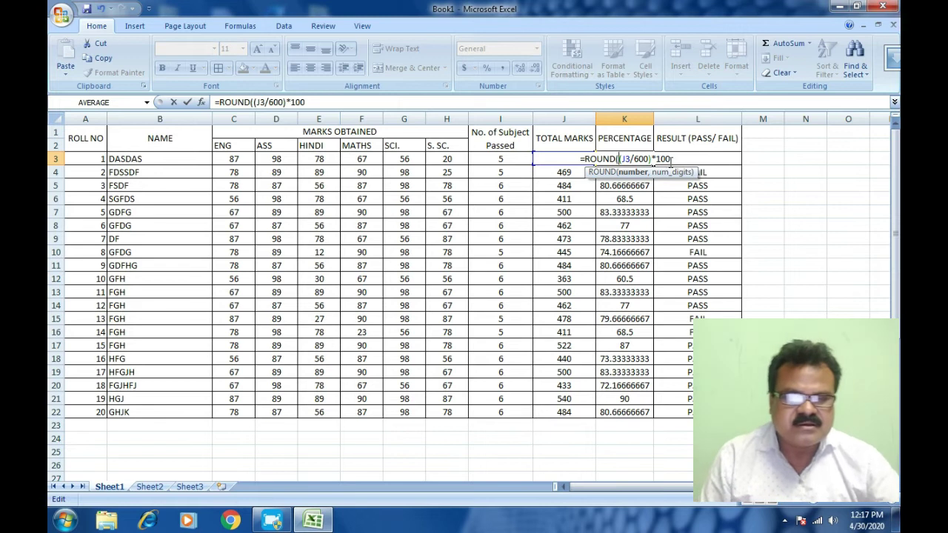
{"action": "type", "text": ","}
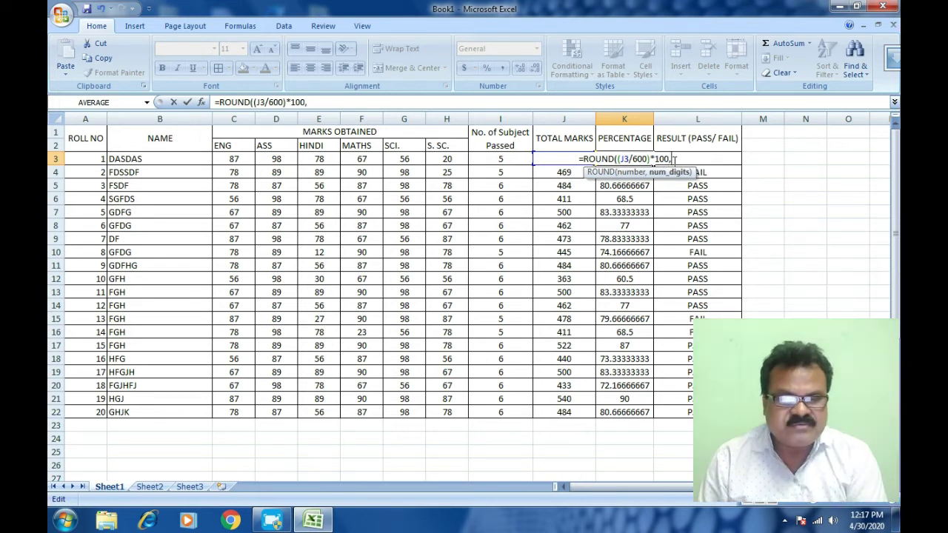
{"action": "type", "text": "2"}
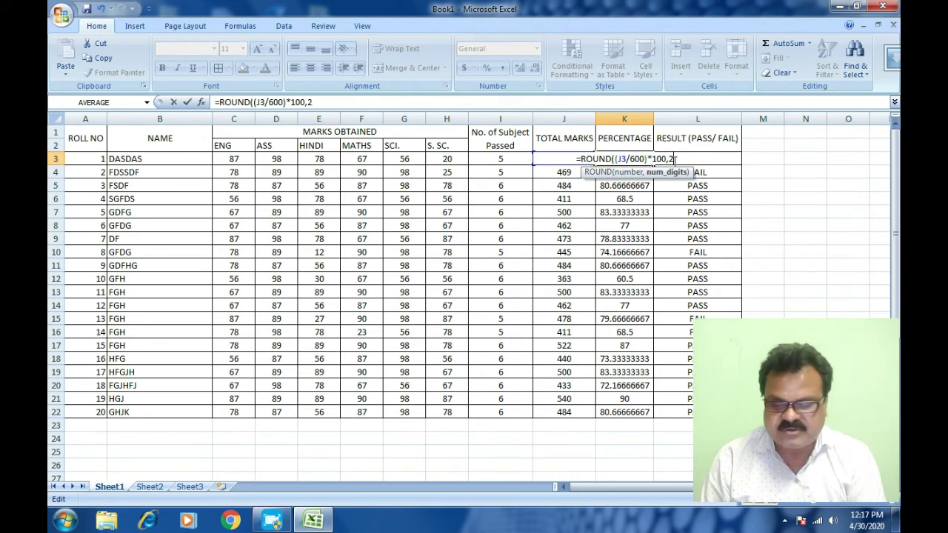
{"action": "key", "text": "BackSpace"}
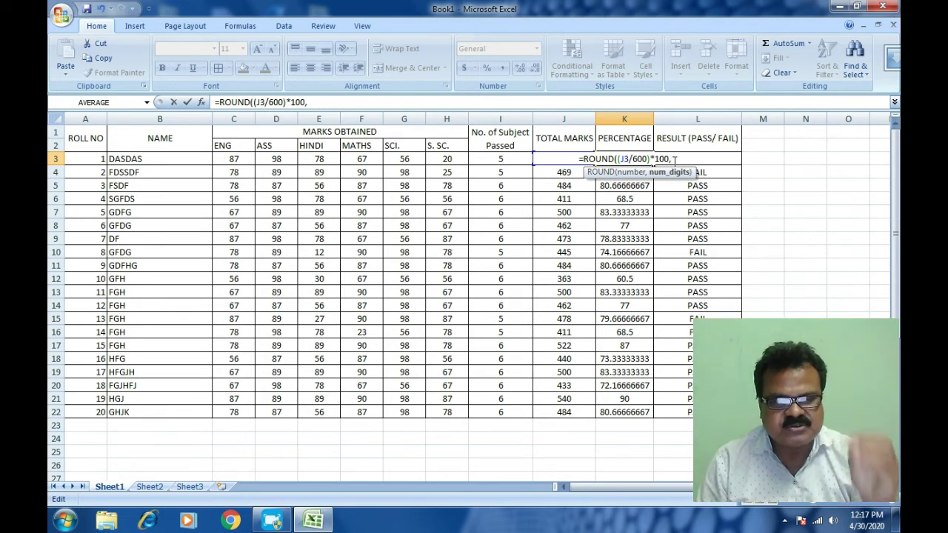
{"action": "type", "text": "2"}
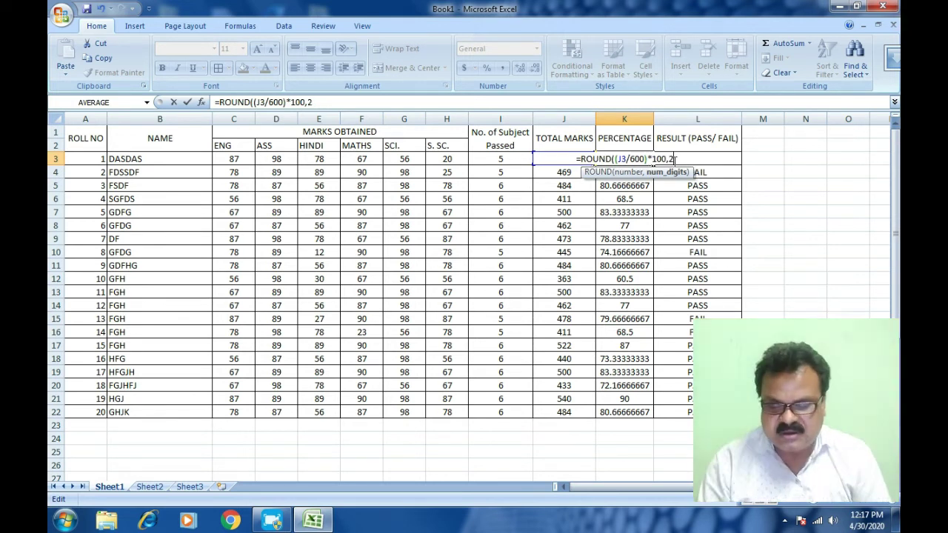
{"action": "type", "text": ")"}
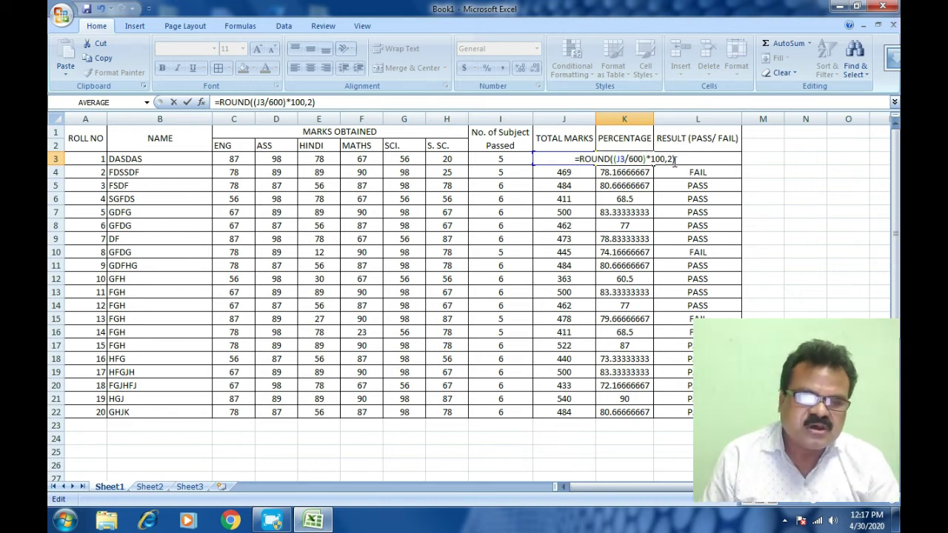
{"action": "key", "text": "Return"}
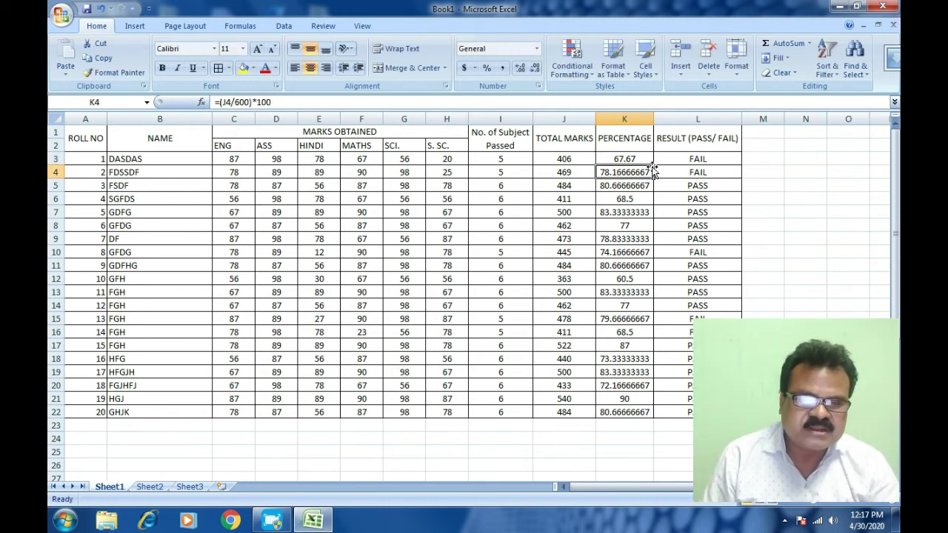
{"action": "left_click", "coordinate": [636, 158]}
Fill K3's ROUND percentage formula down to K22, then review the formulas in L5 and K3.
{"action": "left_click_drag", "start_coordinate": [655, 165], "coordinate": [645, 412]}
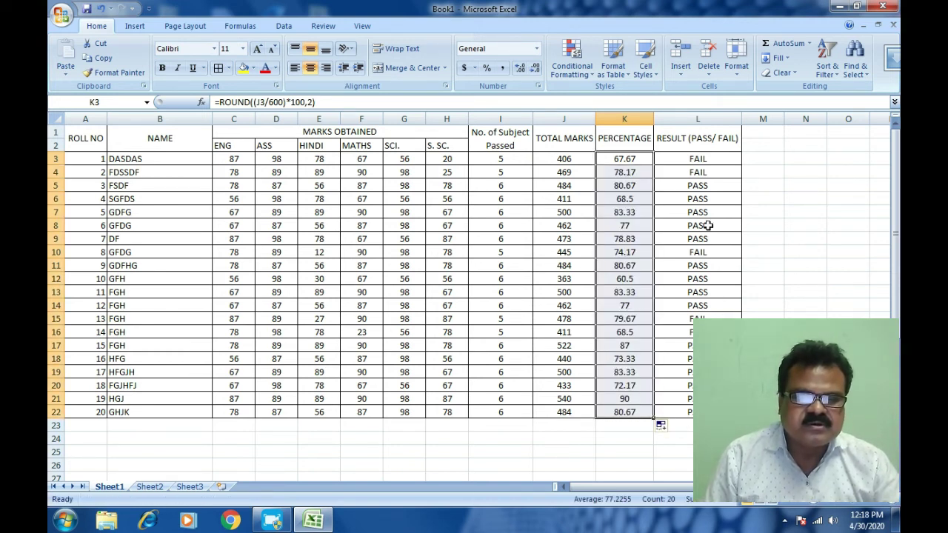
{"action": "left_click", "coordinate": [626, 159]}
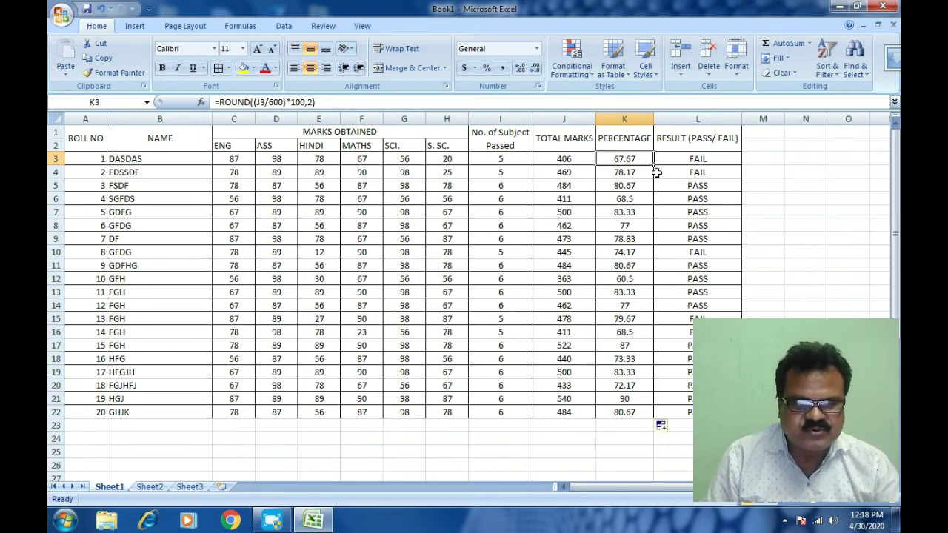
{"action": "left_click", "coordinate": [662, 186]}
{"action": "left_click", "coordinate": [639, 162]}
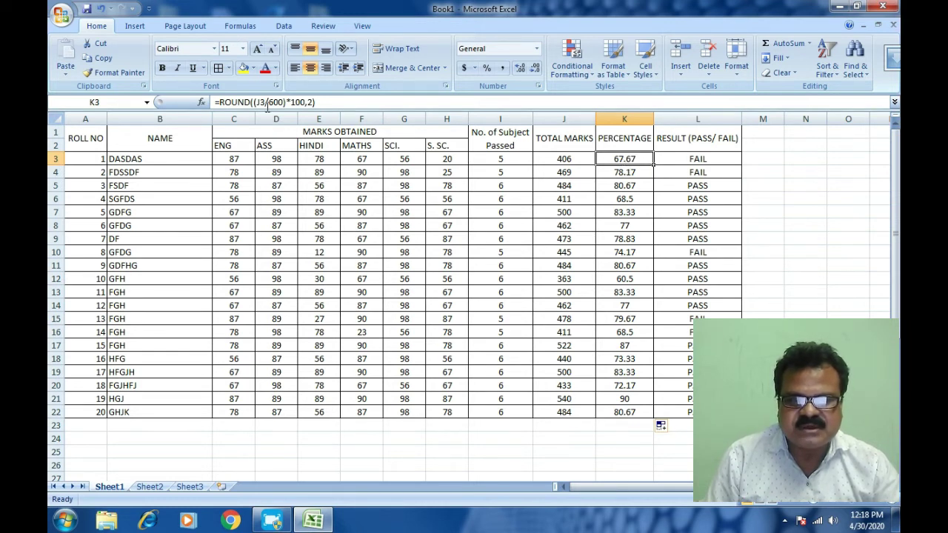
{"action": "double_click", "coordinate": [605, 160]}
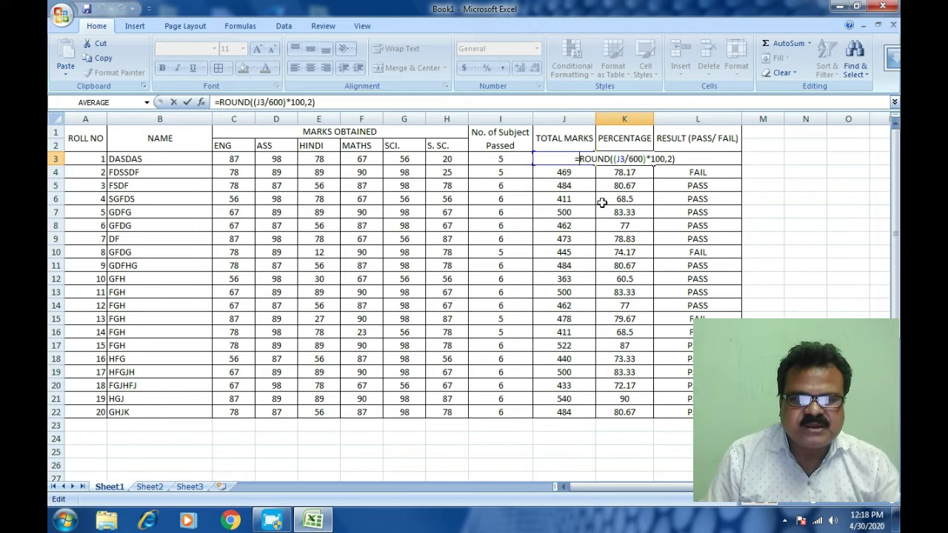
Rewrite K3's formula as =IF(I=6,ROUND((J3/600)*100,2),"FAIL").
{"action": "type", "text": "IF"}
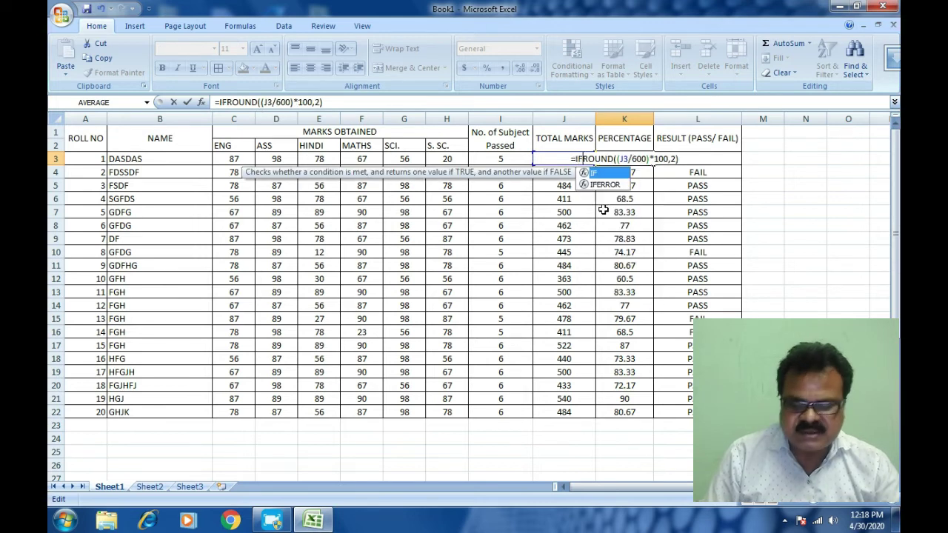
{"action": "type", "text": "("}
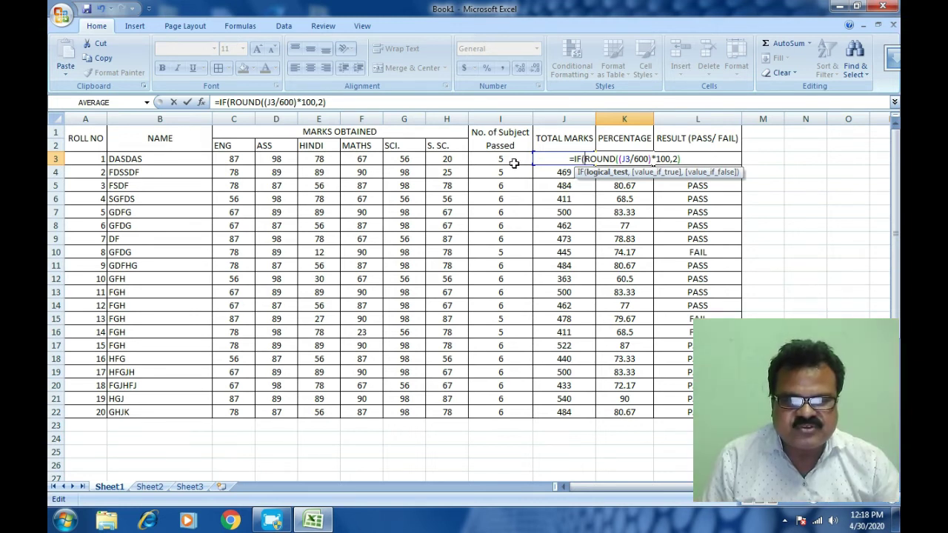
{"action": "type", "text": "="}
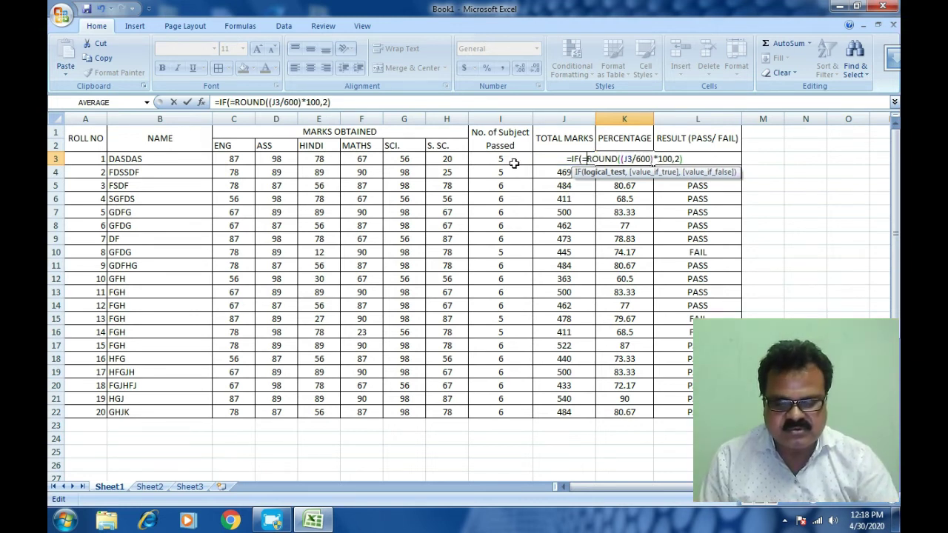
{"action": "key", "text": "BackSpace"}
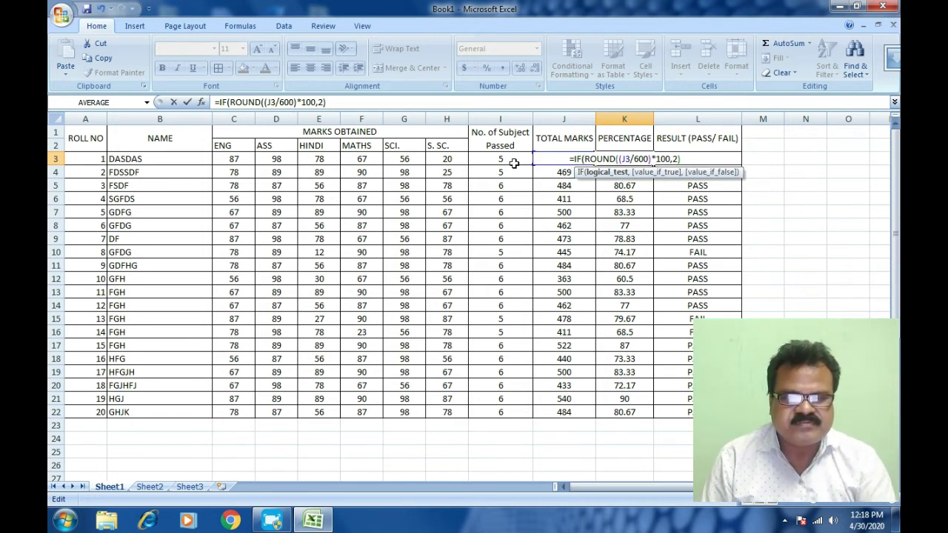
{"action": "type", "text": "I"}
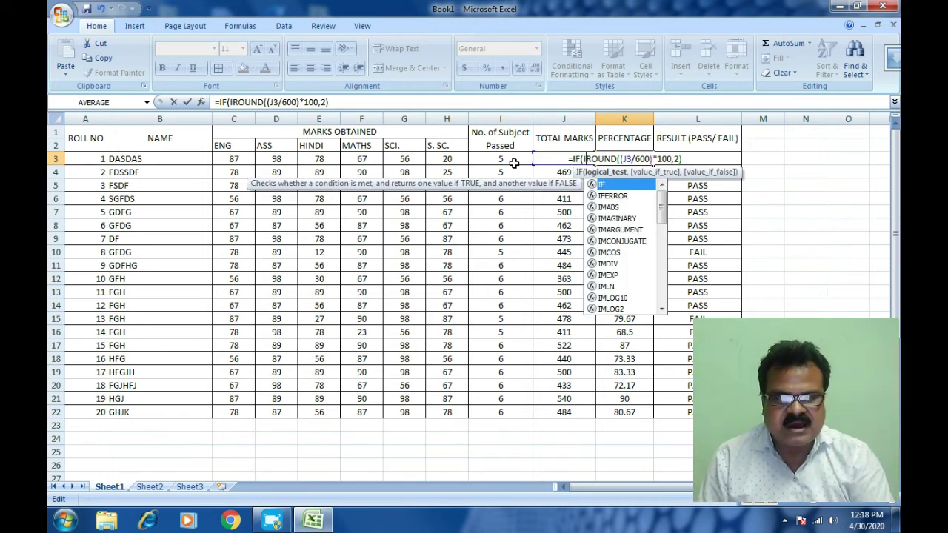
{"action": "type", "text": "="}
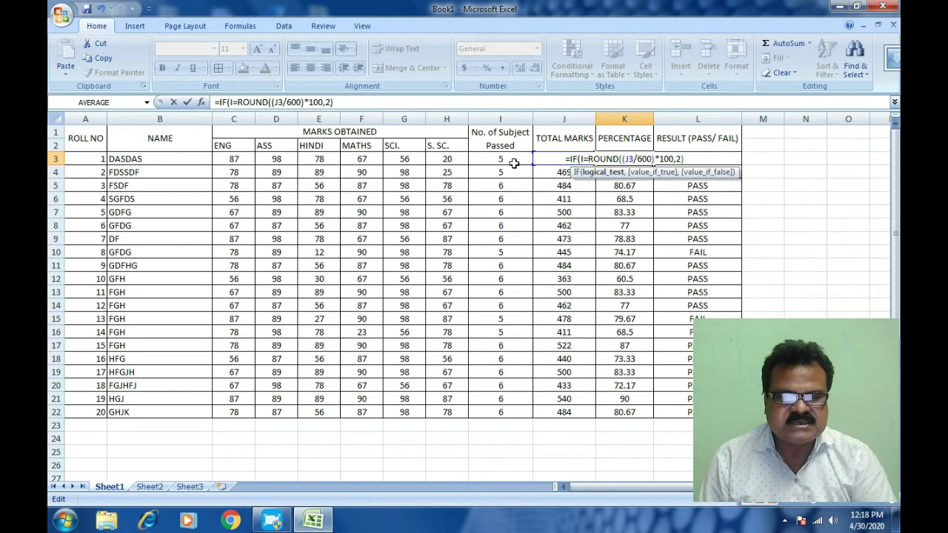
{"action": "type", "text": "6,"}
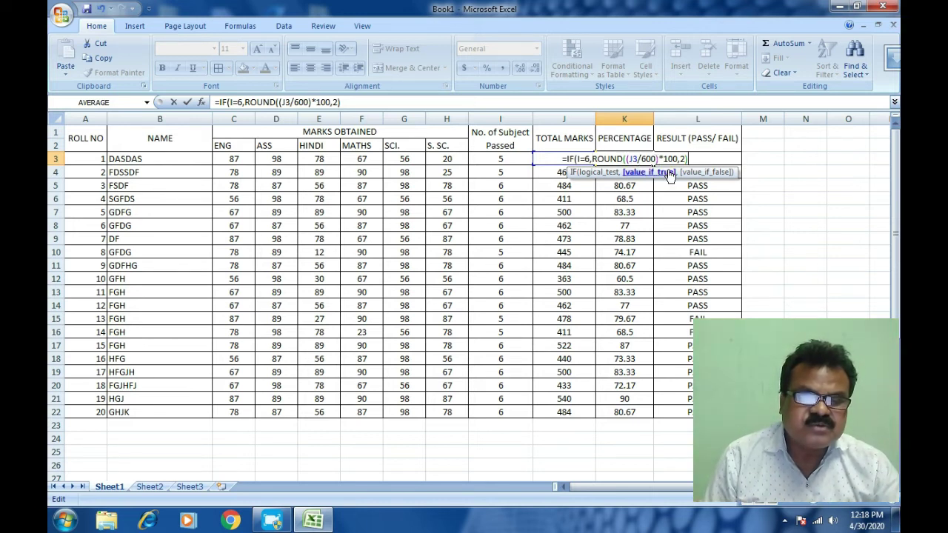
{"action": "type", "text": ","}
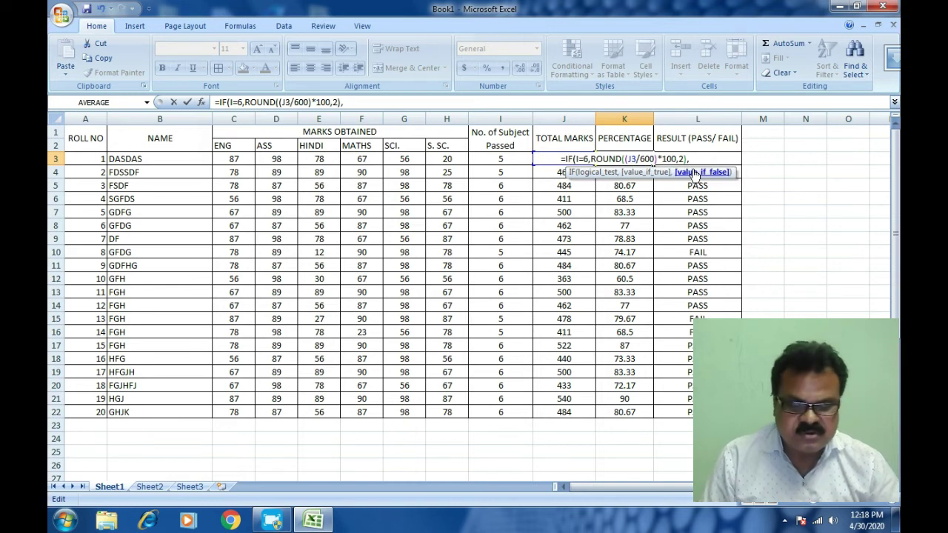
{"action": "type", "text": "\""}
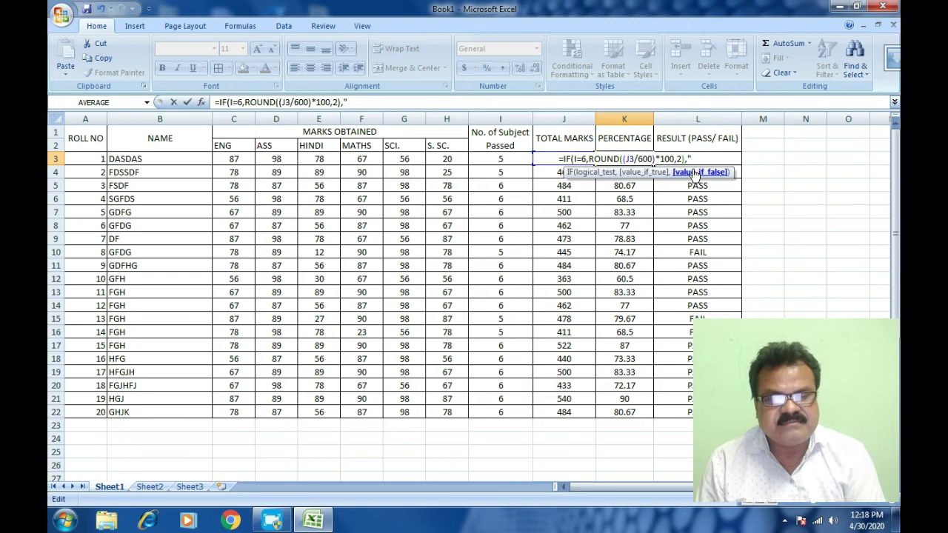
{"action": "type", "text": "FA"}
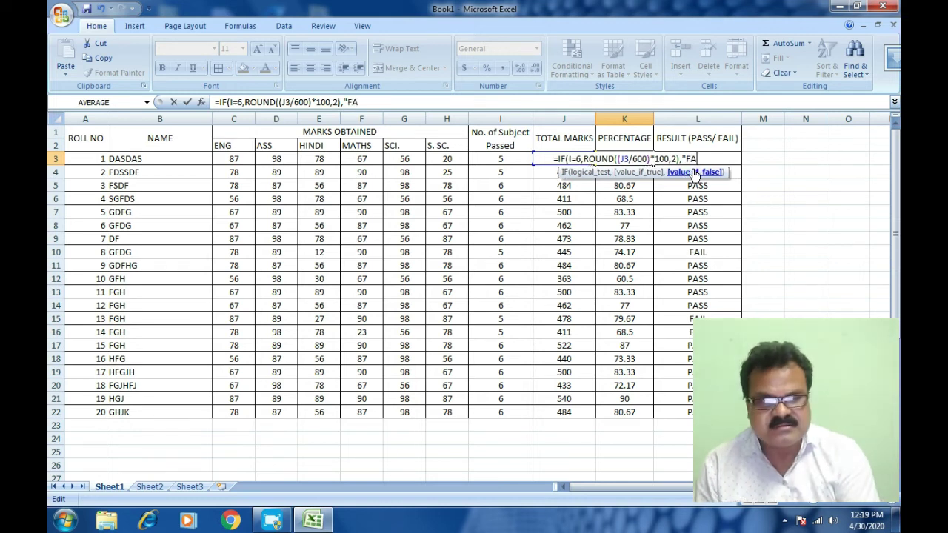
{"action": "type", "text": "IL"}
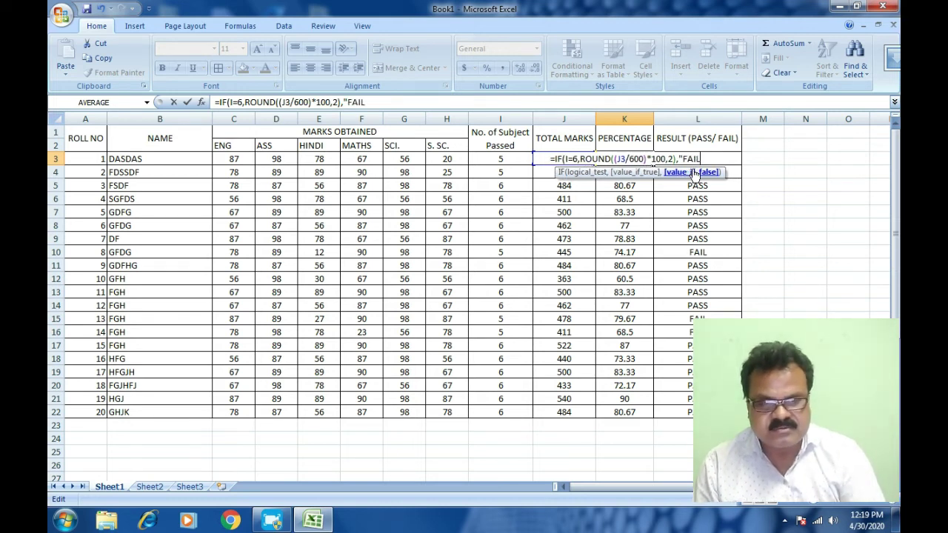
{"action": "type", "text": "\")"}
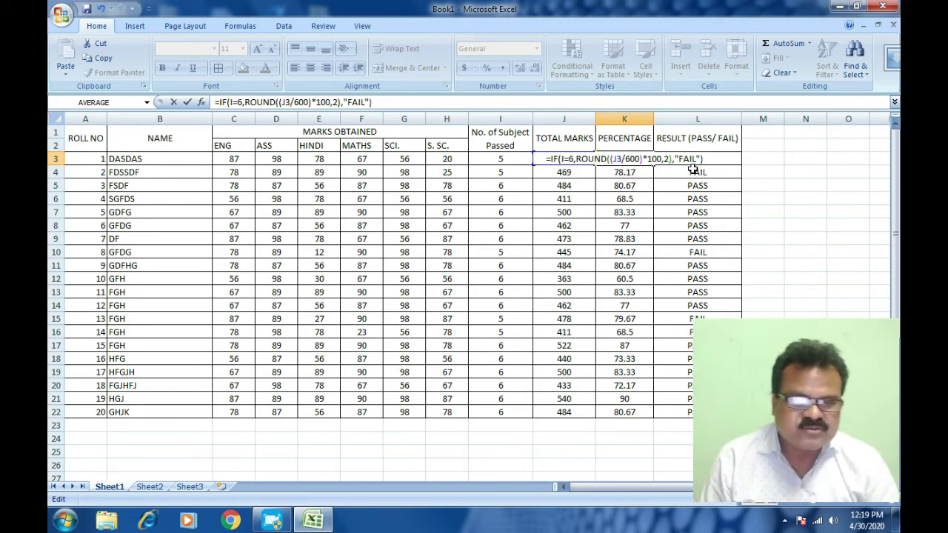
{"action": "key", "text": "Return"}
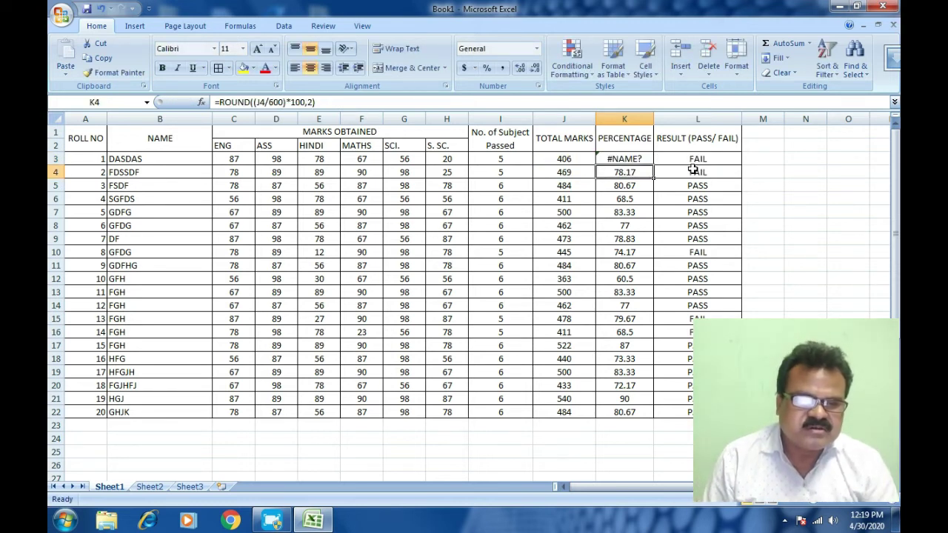
Put K3's #NAME? IF formula into edit mode, with the cursor at its end.
{"action": "left_click", "coordinate": [628, 161]}
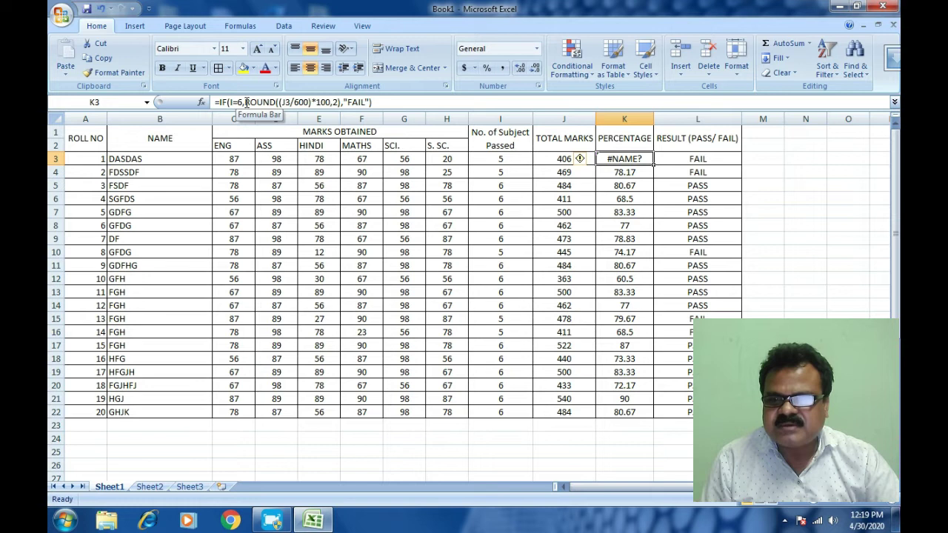
{"action": "left_click", "coordinate": [247, 102]}
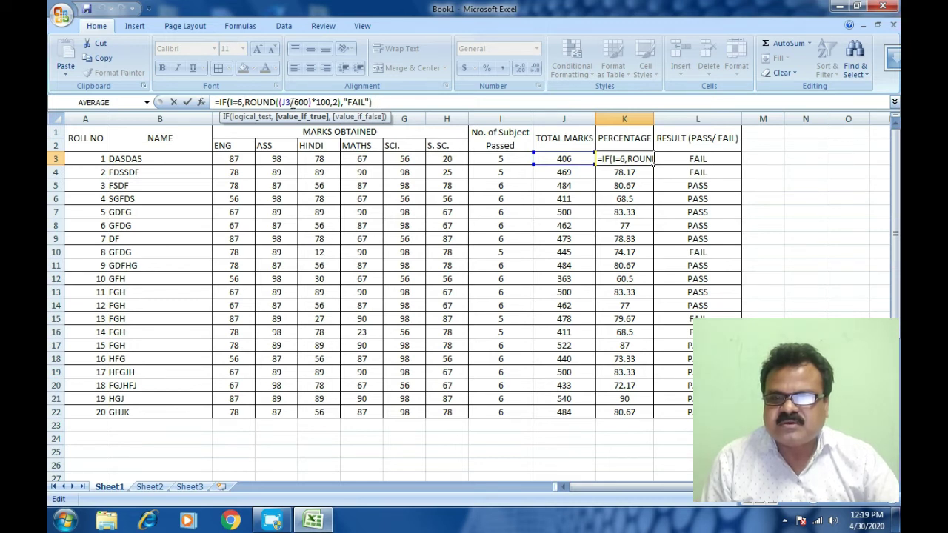
{"action": "left_click", "coordinate": [378, 102]}
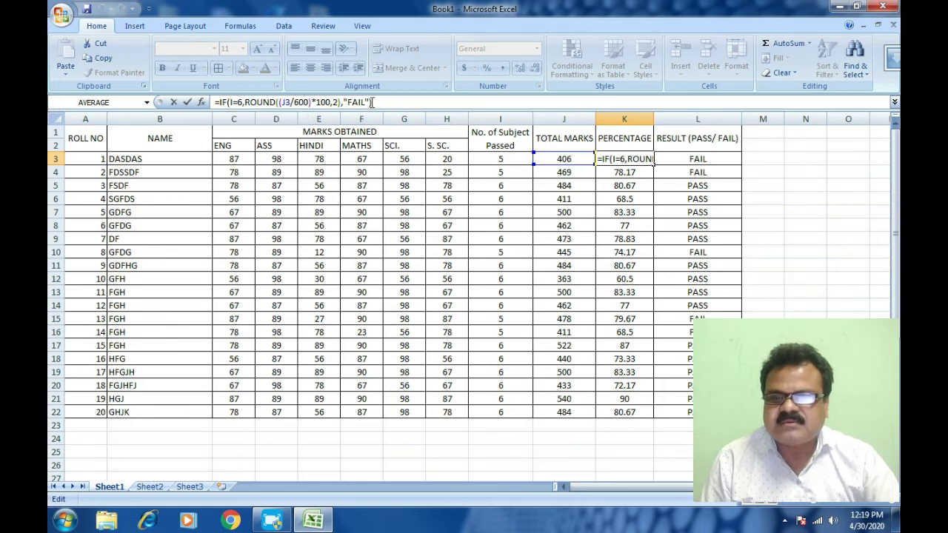
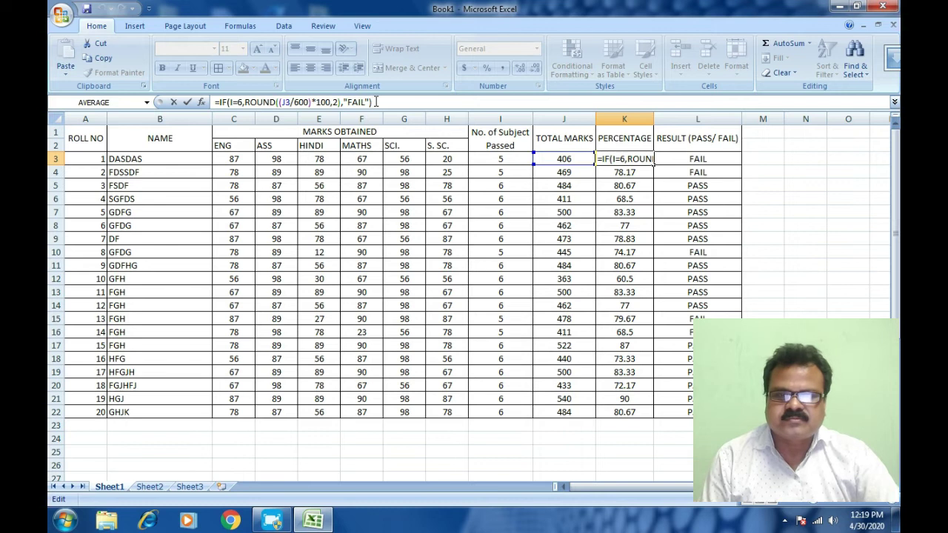
Change K3's condition to I3=6 so it shows FAIL unless all six subjects pass, then fill it down toward K22.
{"action": "left_click", "coordinate": [233, 101]}
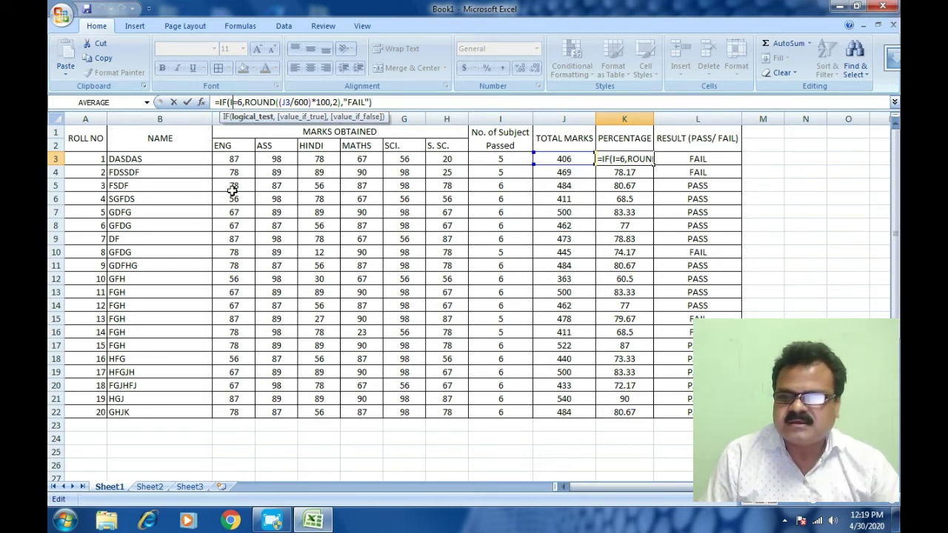
{"action": "type", "text": "3"}
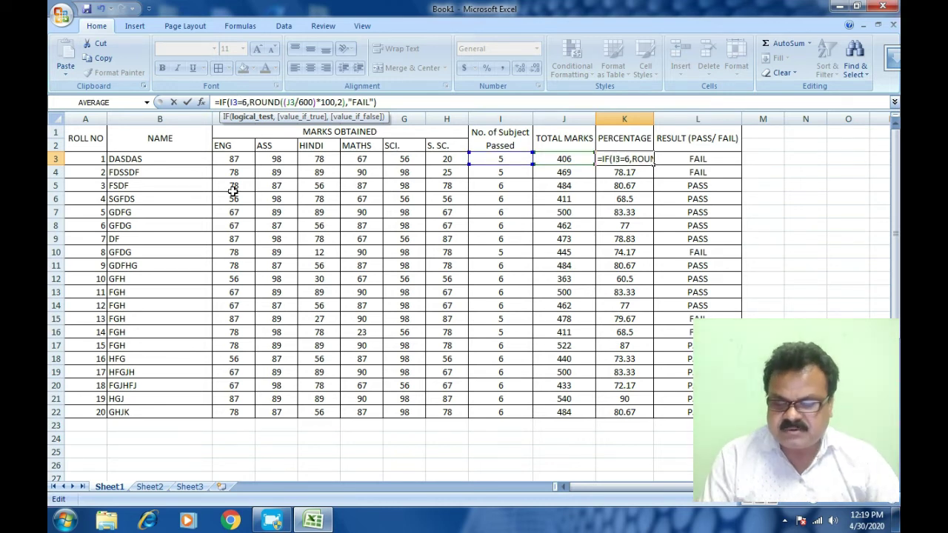
{"action": "key", "text": "Return"}
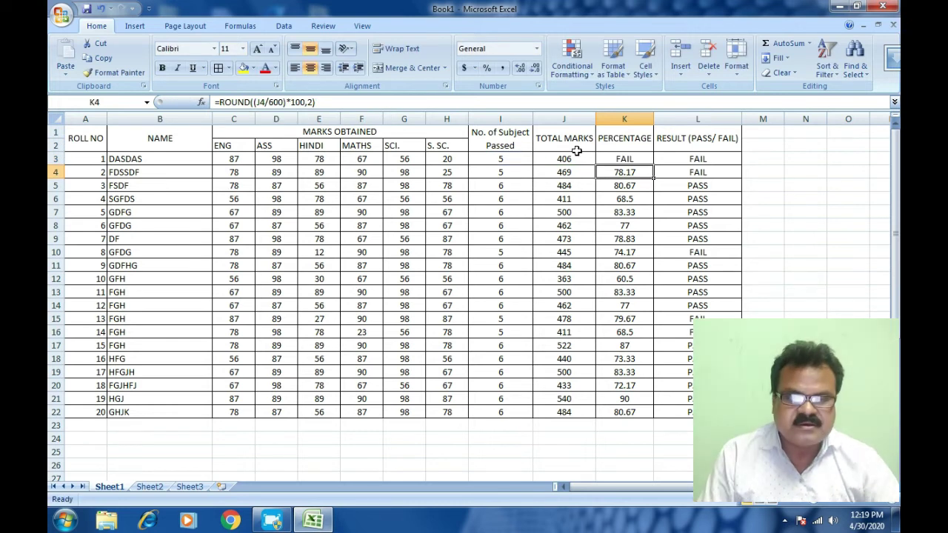
{"action": "left_click", "coordinate": [626, 160]}
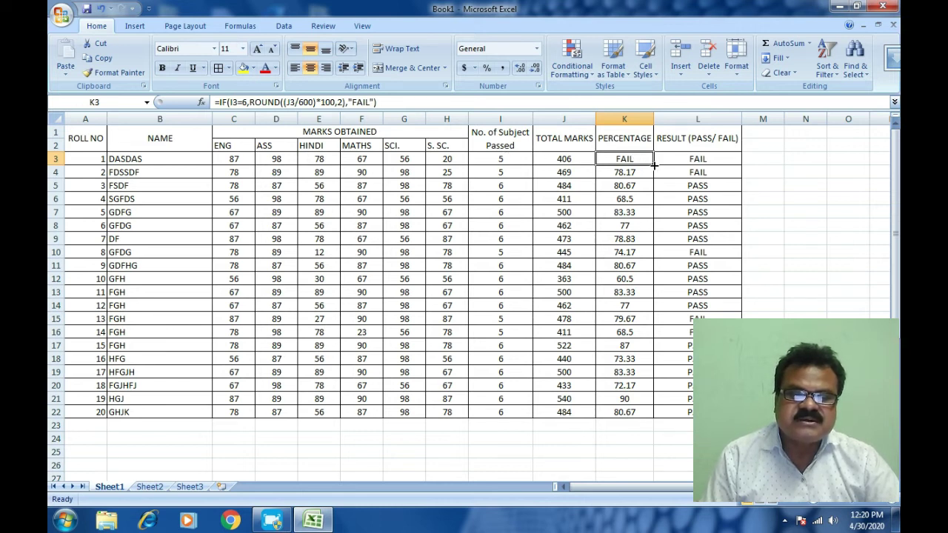
{"action": "left_click_drag", "start_coordinate": [654, 165], "coordinate": [665, 419]}
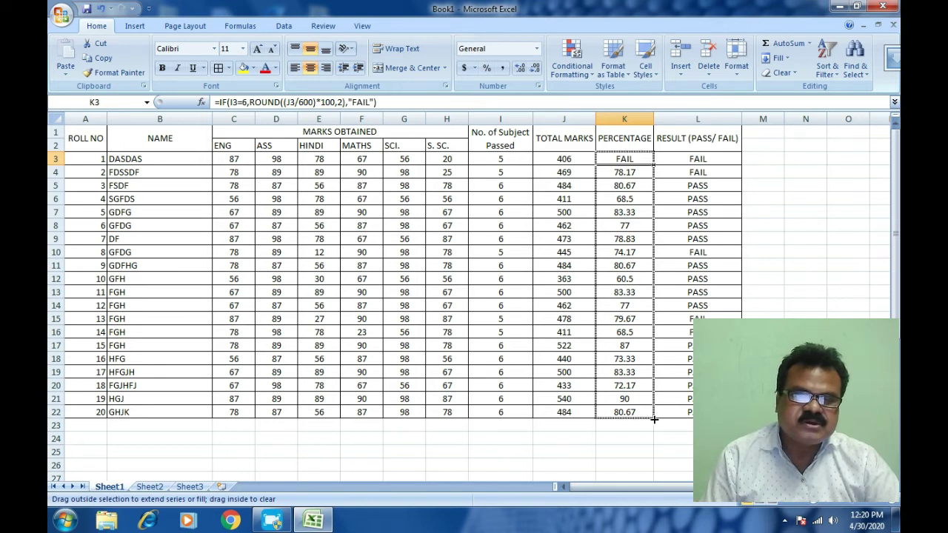
Finish filling K3's FAIL/percentage formula down to K22 and autofit the NAME column.
{"action": "left_click_drag", "start_coordinate": [654, 419], "coordinate": [655, 420]}
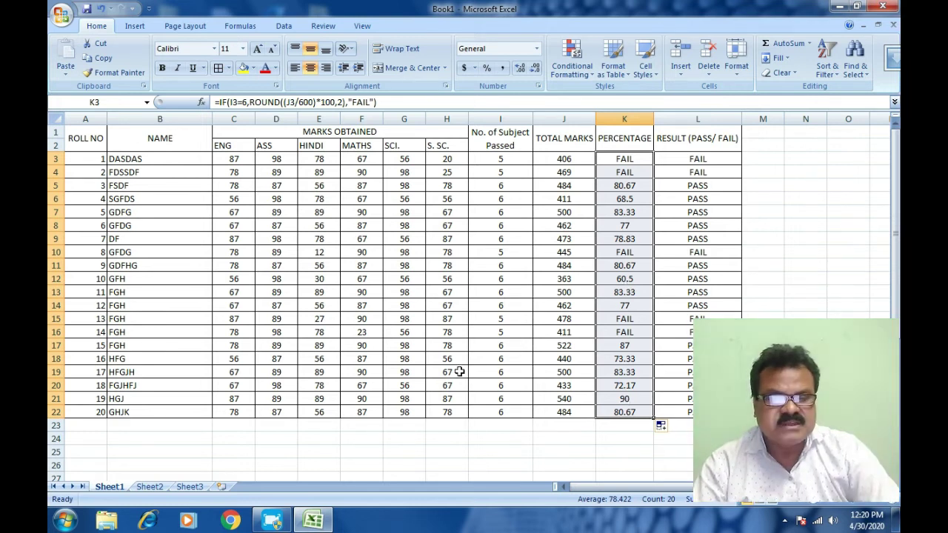
{"action": "double_click", "coordinate": [213, 119]}
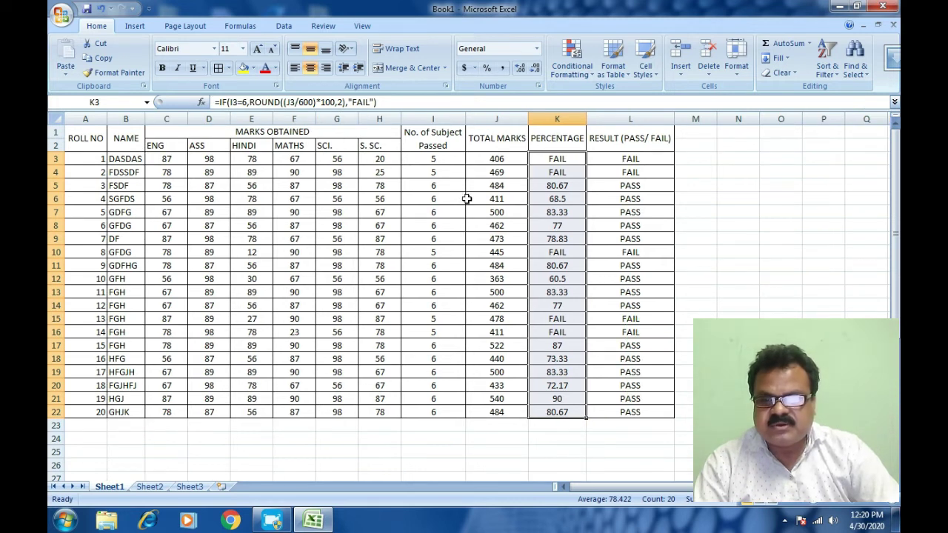
{"action": "left_click", "coordinate": [721, 304]}
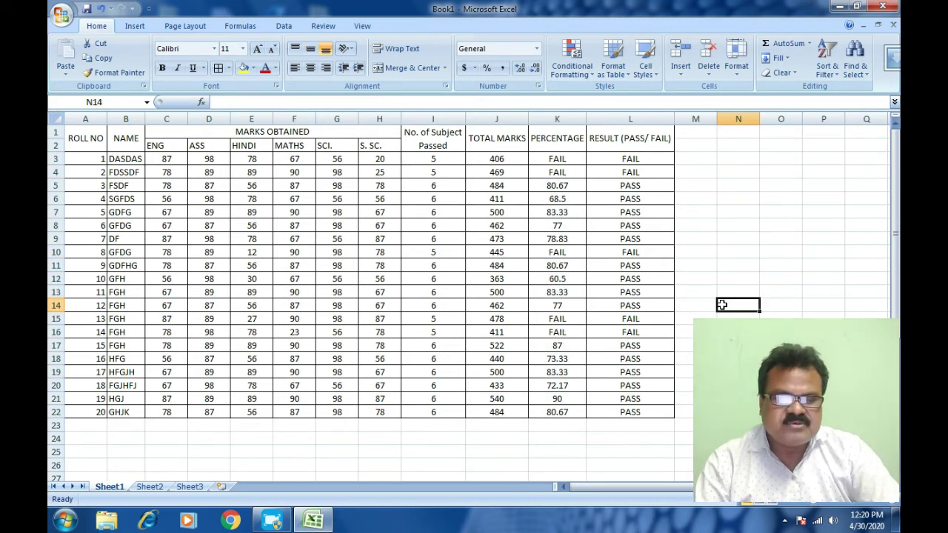
{"action": "scroll", "coordinate": [721, 304], "scroll_direction": "down", "scroll_amount": 2}
{"action": "scroll", "coordinate": [722, 305], "scroll_direction": "up", "scroll_amount": 2}
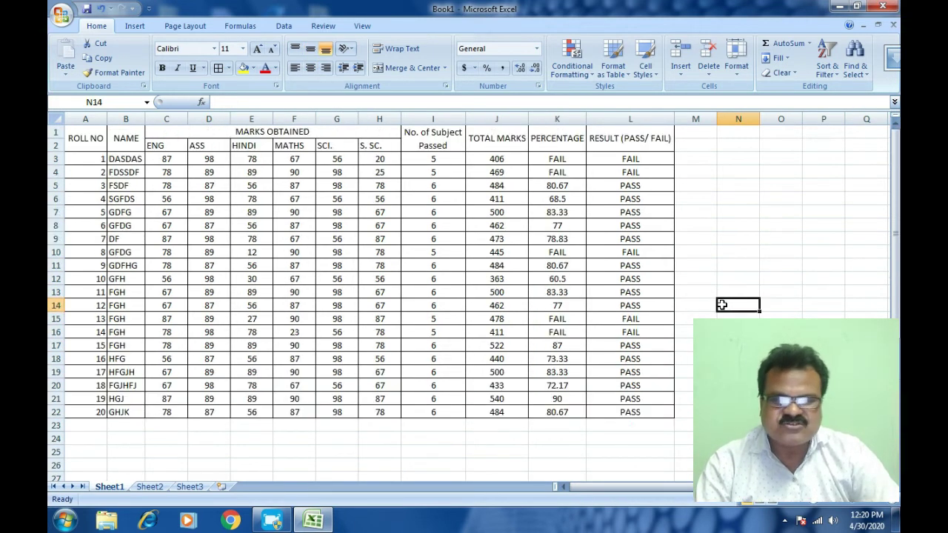
{"action": "scroll", "coordinate": [722, 304], "scroll_direction": "down", "scroll_amount": 2}
{"action": "scroll", "coordinate": [721, 305], "scroll_direction": "up", "scroll_amount": 2}
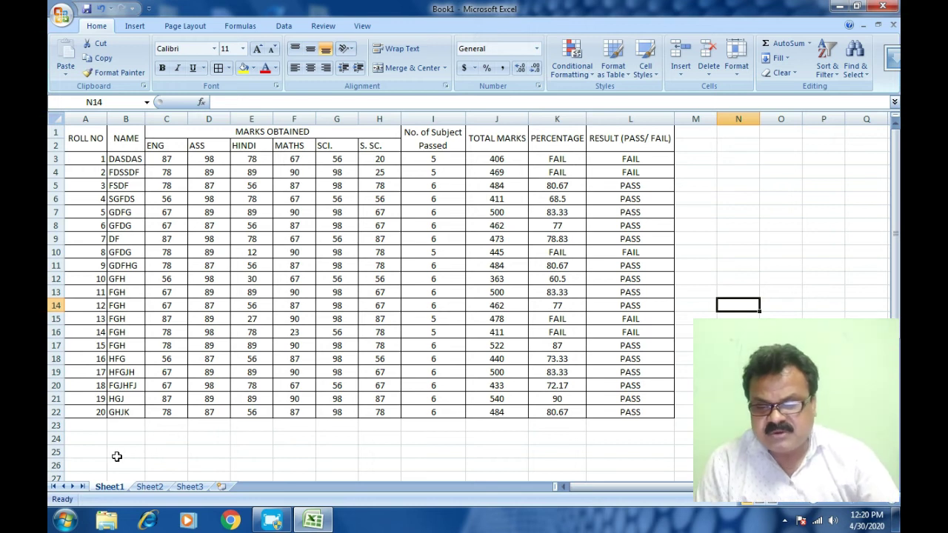
Widen the NAME column.
{"action": "left_click_drag", "start_coordinate": [99, 452], "coordinate": [203, 453]}
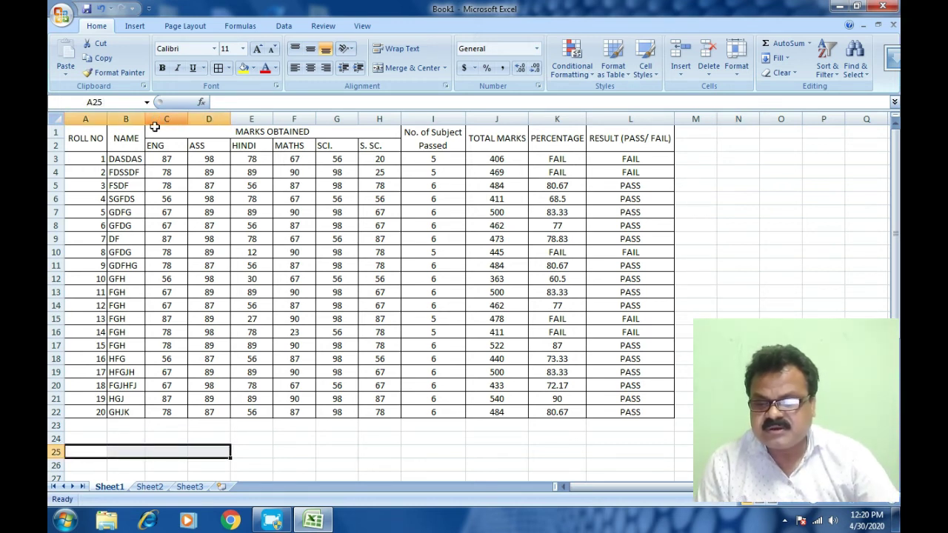
{"action": "left_click_drag", "start_coordinate": [145, 119], "coordinate": [205, 119]}
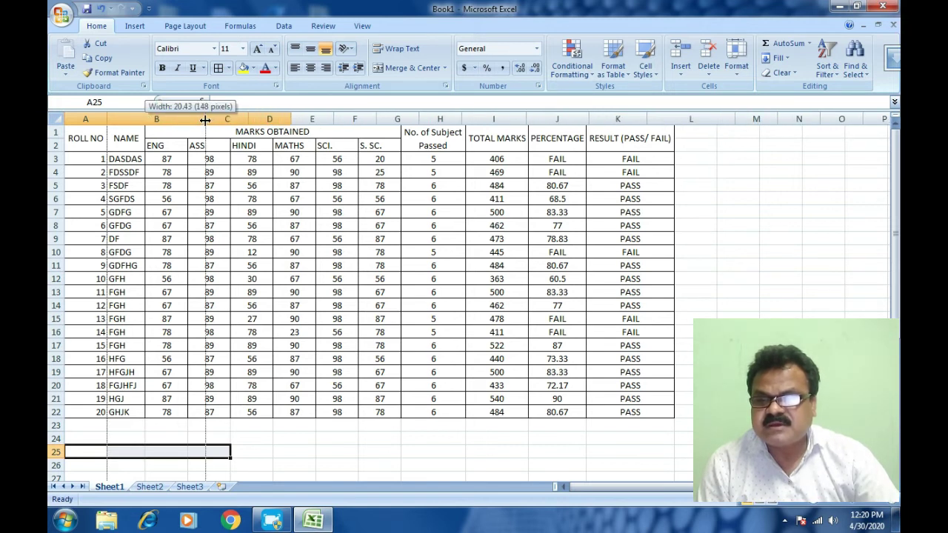
{"action": "left_click", "coordinate": [156, 427]}
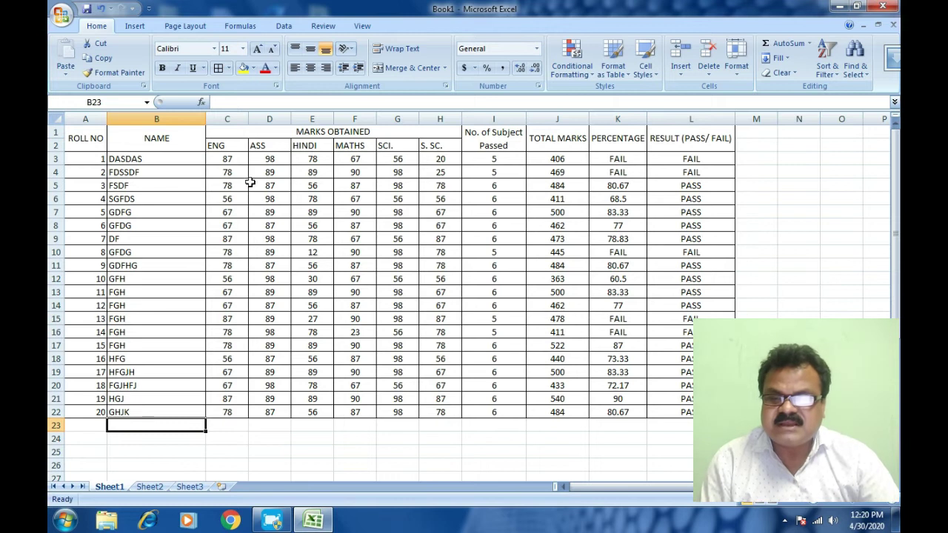
Centre the marks and results in C1:L22.
{"action": "left_click", "coordinate": [223, 143]}
{"action": "left_click_drag", "start_coordinate": [224, 143], "coordinate": [689, 412]}
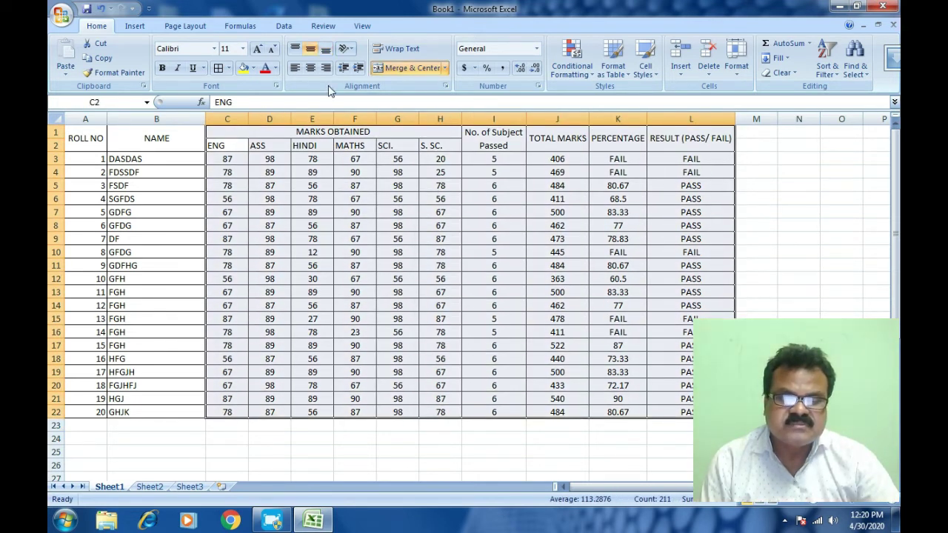
{"action": "left_click", "coordinate": [310, 68]}
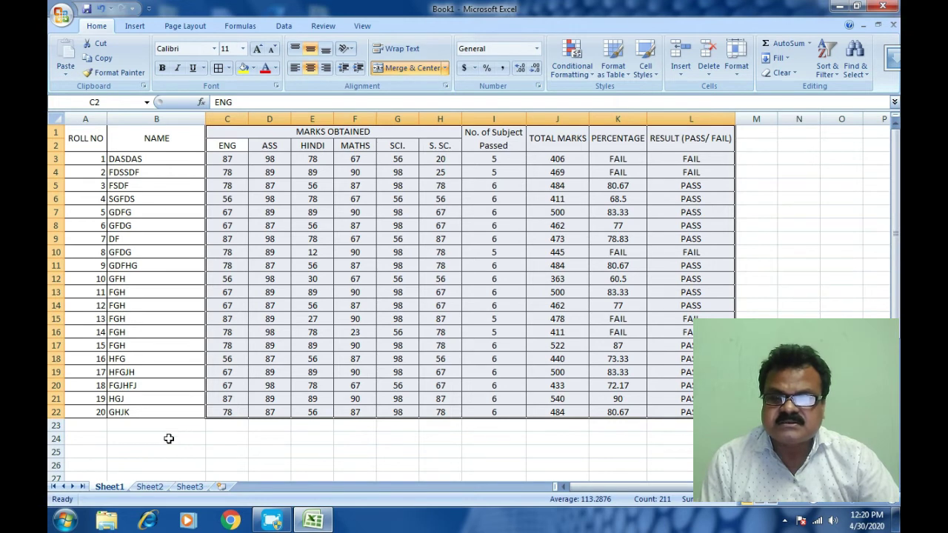
Label cell B24 'Sub. Average'.
{"action": "left_click", "coordinate": [169, 438]}
{"action": "type", "text": "sUB."}
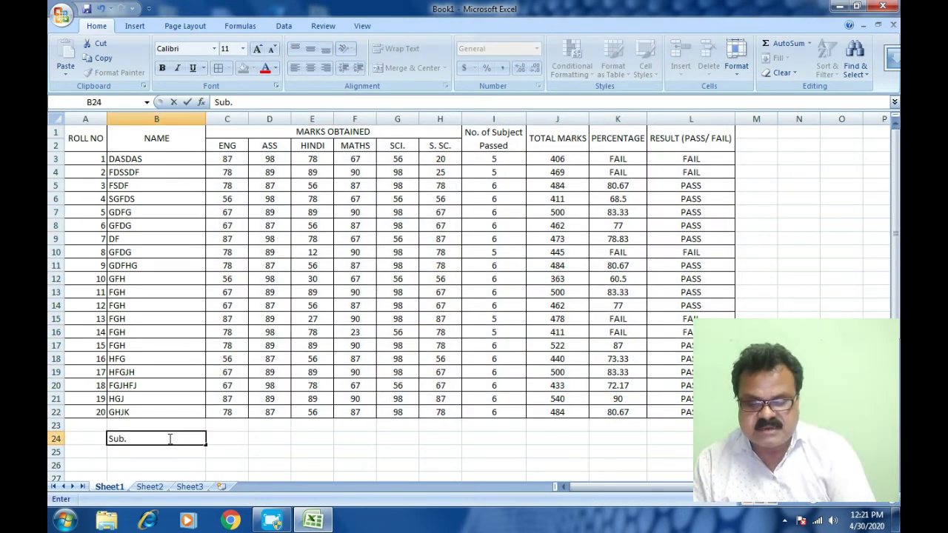
{"action": "type", "text": " Average"}
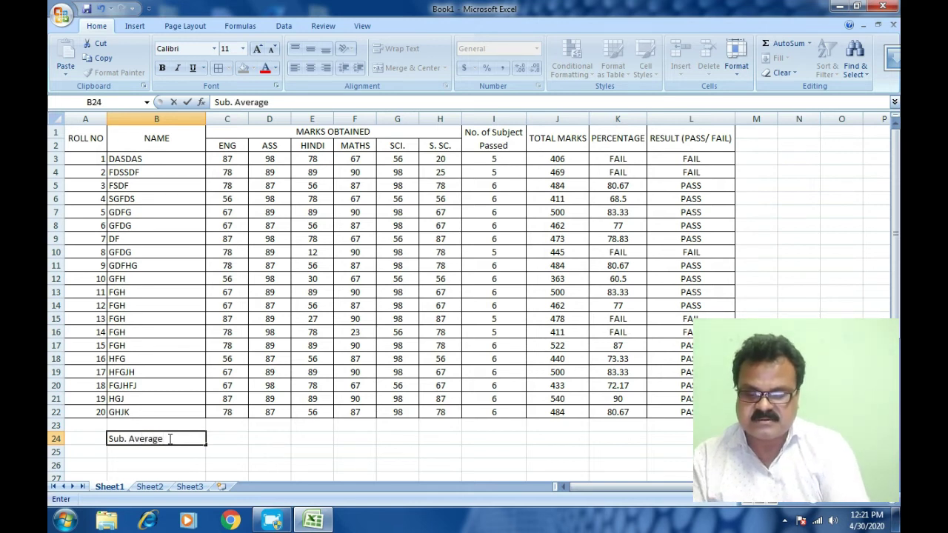
{"action": "left_click", "coordinate": [223, 437]}
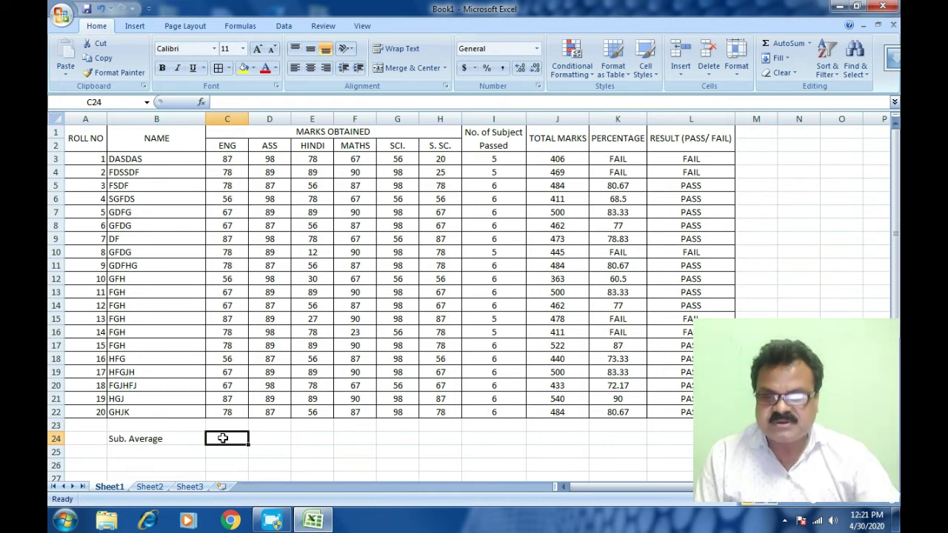
Enter =AVERAGE(C3:C22) in C24 for the ENG average of 73.2.
{"action": "type", "text": "=a"}
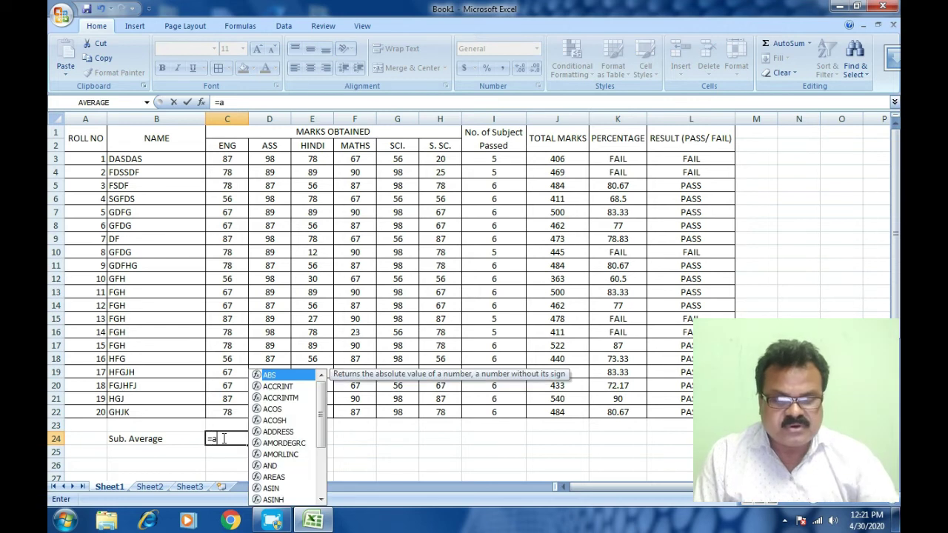
{"action": "type", "text": "vera"}
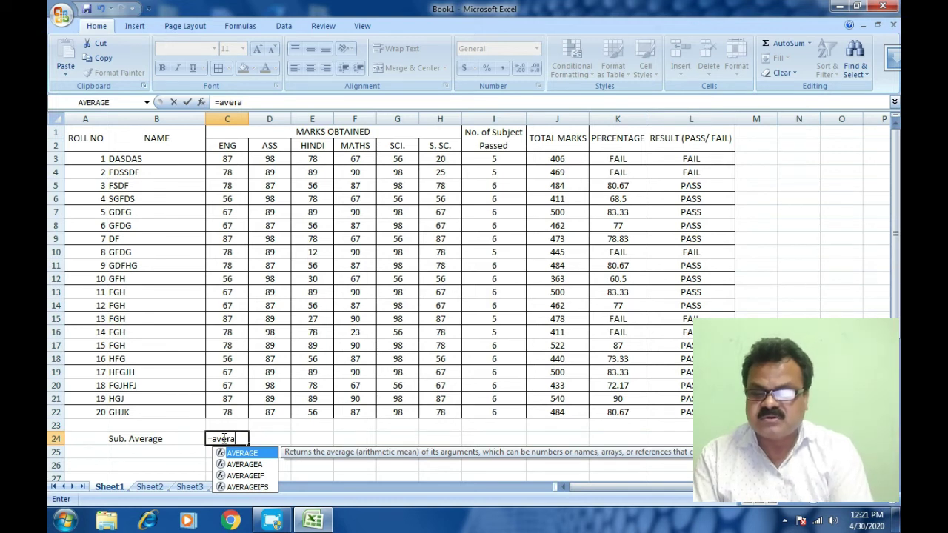
{"action": "key", "text": "Escape"}
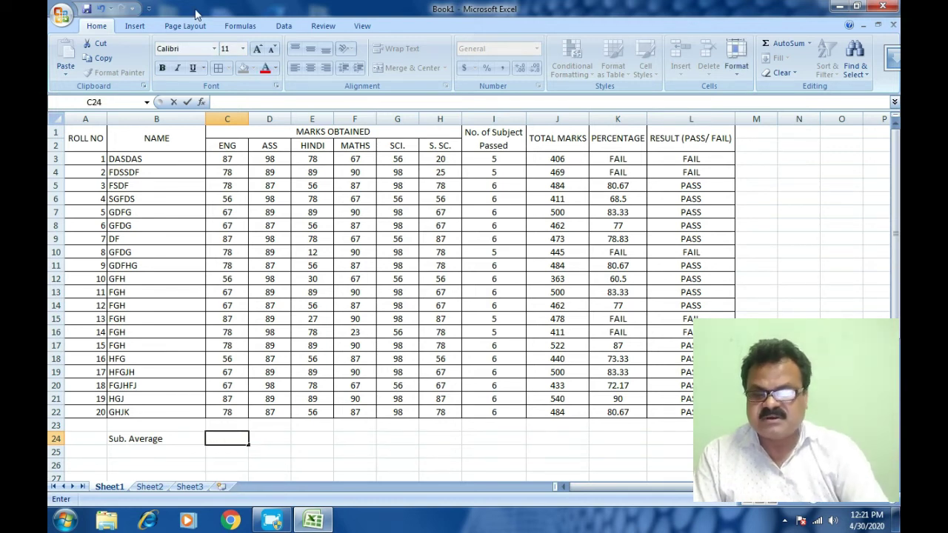
{"action": "left_click", "coordinate": [201, 103]}
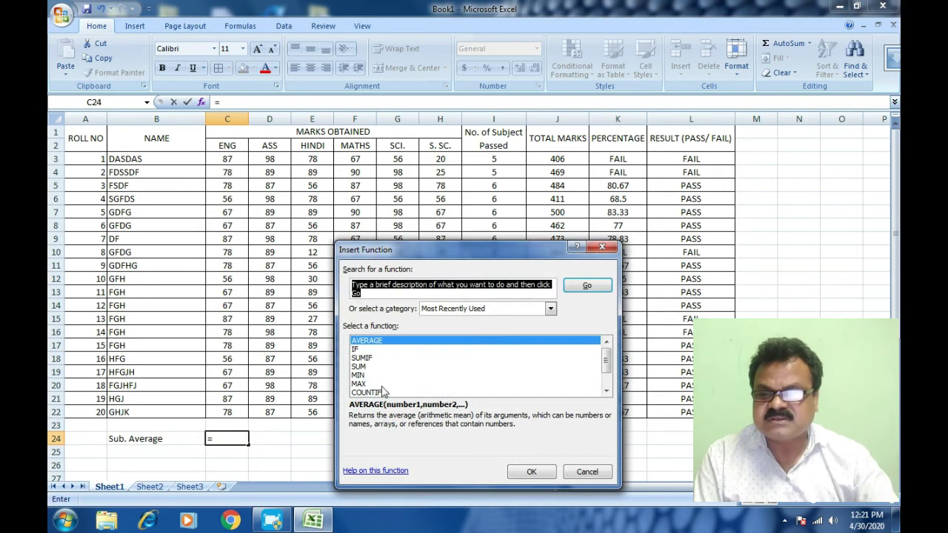
{"action": "left_click", "coordinate": [377, 342]}
{"action": "left_click", "coordinate": [546, 474]}
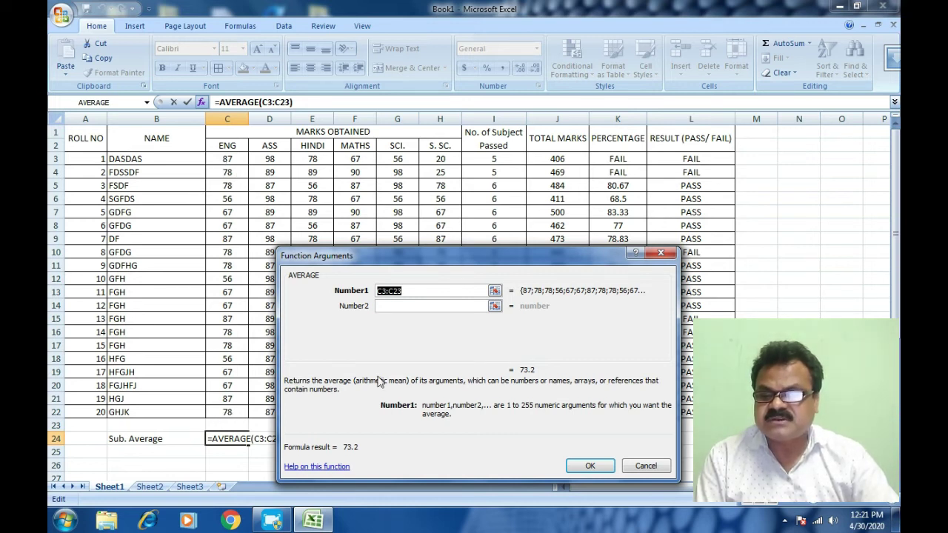
{"action": "left_click", "coordinate": [408, 290]}
{"action": "key", "text": "BackSpace"}
{"action": "type", "text": "2"}
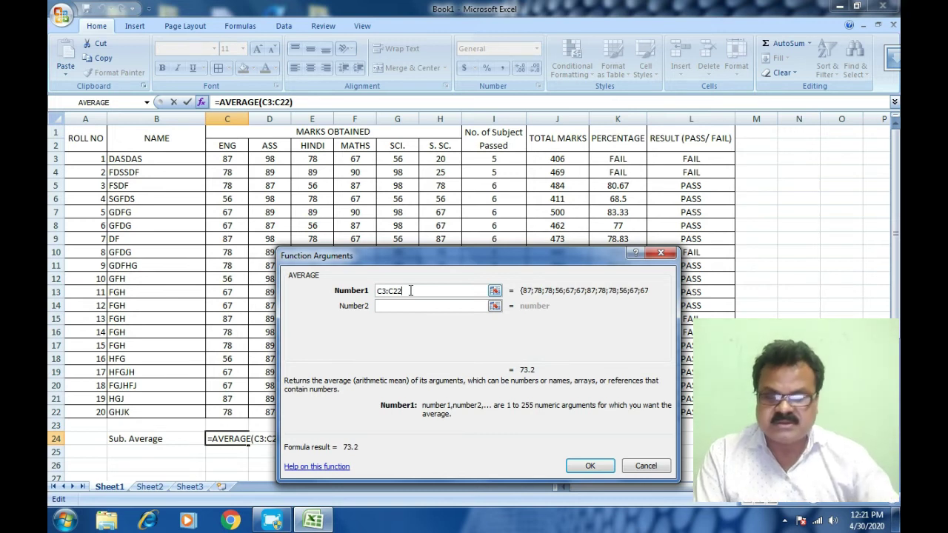
{"action": "left_click", "coordinate": [597, 467]}
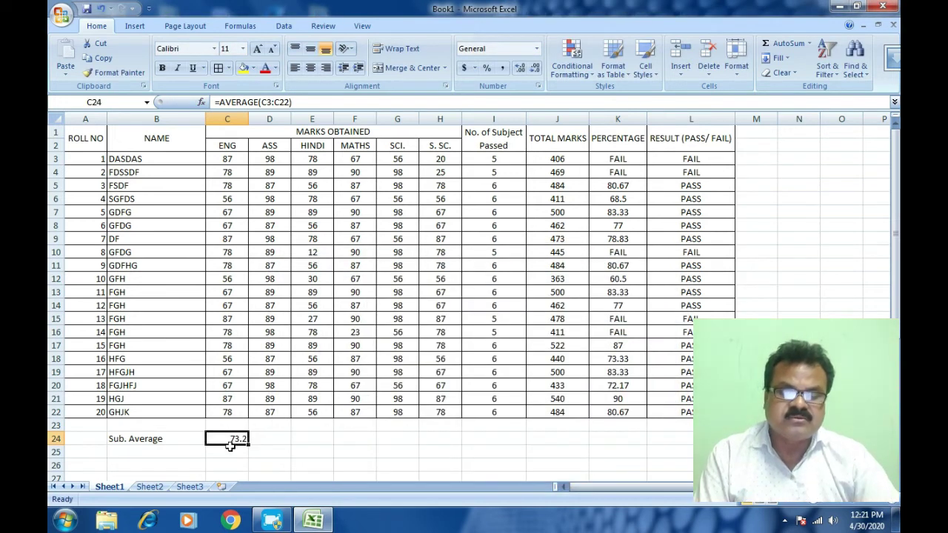
Copy the average formula across C24:I24.
{"action": "mouse_move", "coordinate": [249, 445]}
{"action": "left_mouse_down"}
{"action": "mouse_move", "coordinate": [577, 453]}
{"action": "mouse_move", "coordinate": [540, 456]}
{"action": "left_mouse_up"}
{"action": "scroll", "coordinate": [419, 464], "scroll_direction": "down", "scroll_amount": 2}
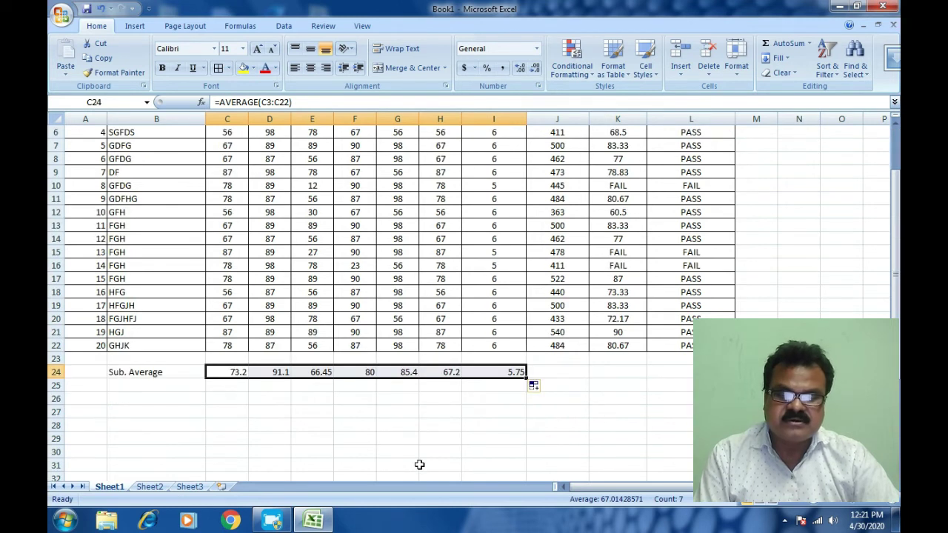
{"action": "scroll", "coordinate": [420, 465], "scroll_direction": "down", "scroll_amount": 3}
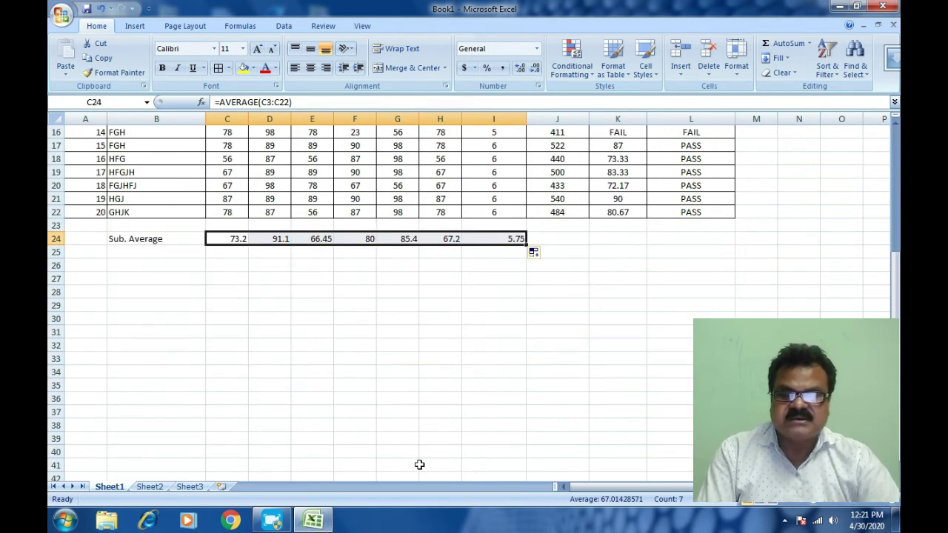
Enter the label 'Above 90%' in B27.
{"action": "left_click", "coordinate": [174, 279]}
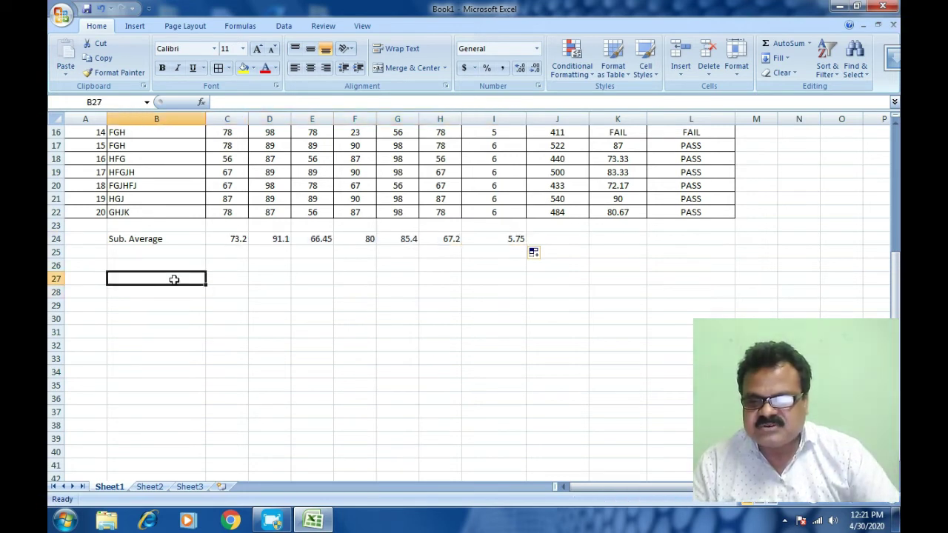
{"action": "type", "text": "Above 9"}
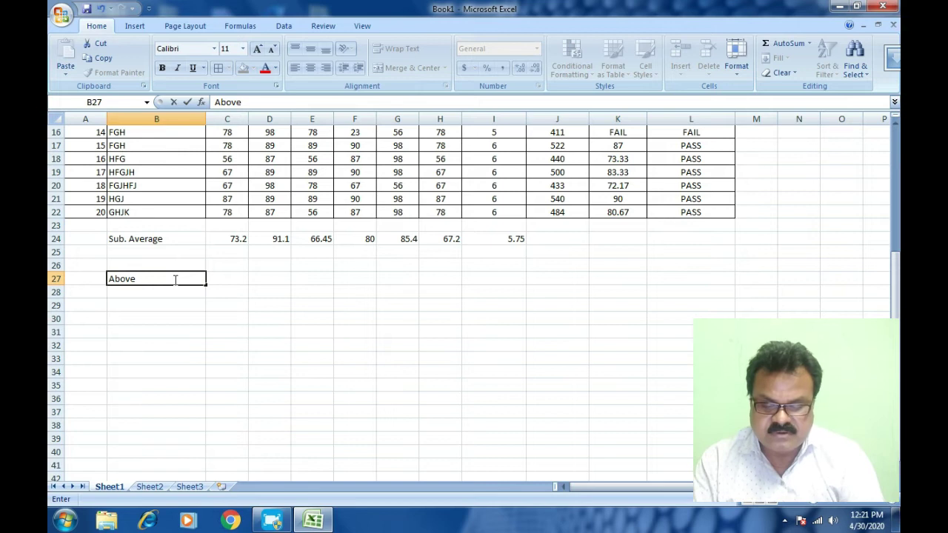
{"action": "type", "text": "0"}
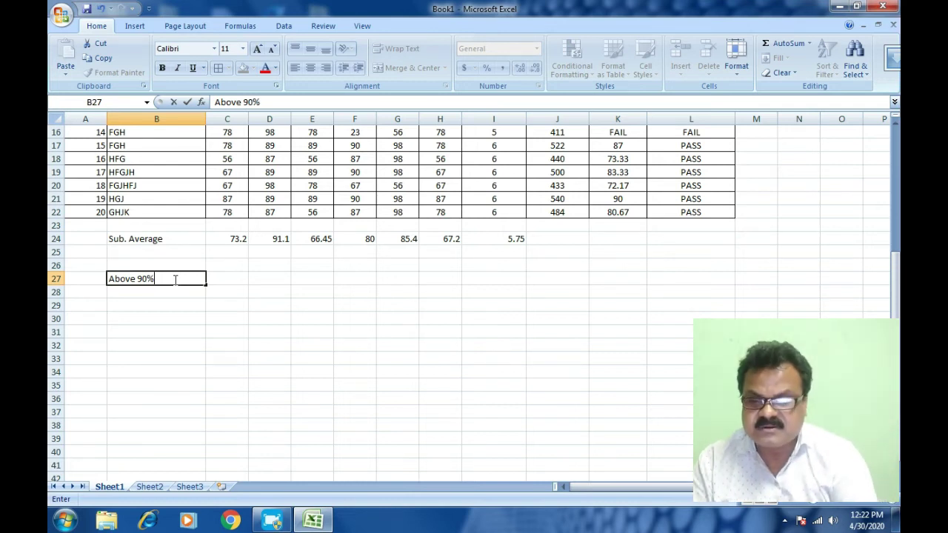
{"action": "key", "text": "Return"}
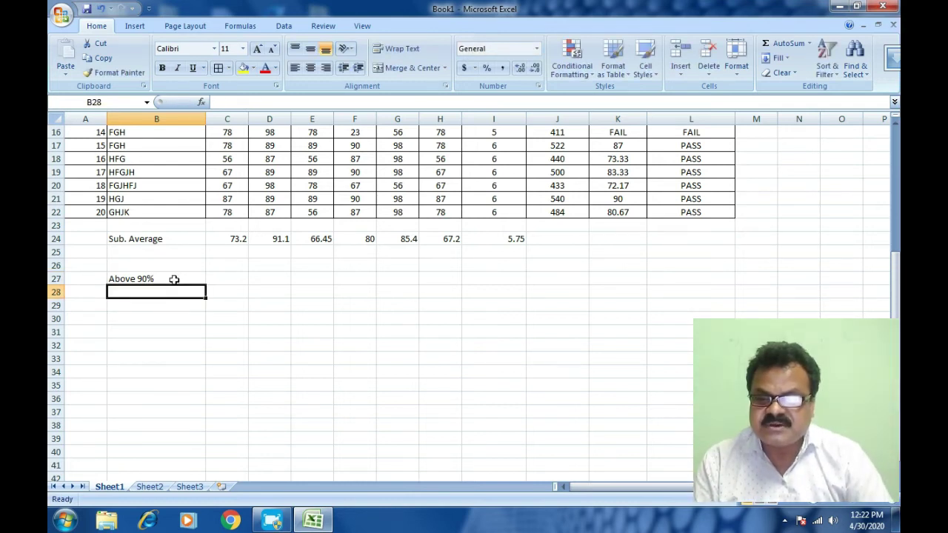
Type a 'Between 80% to 90%' range label in B28.
{"action": "type", "text": "Between"}
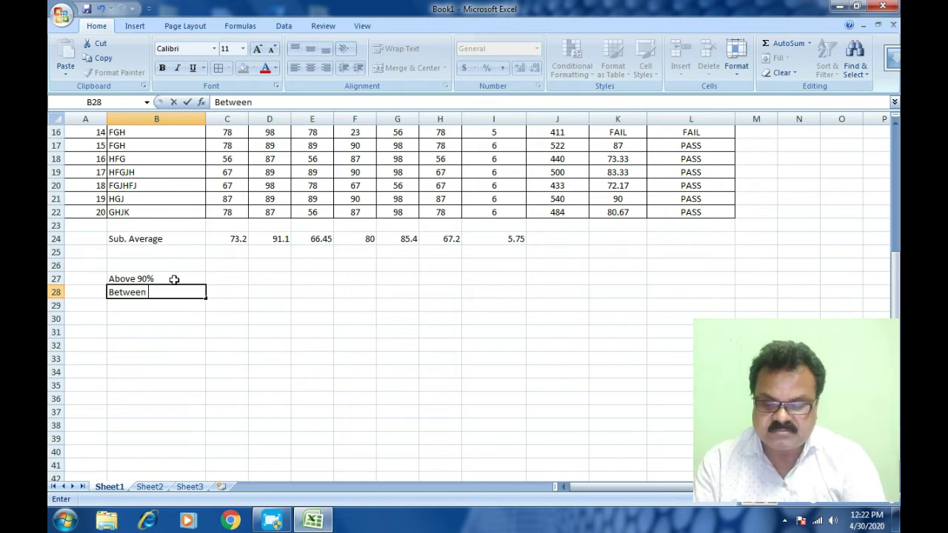
{"action": "type", "text": " 8"}
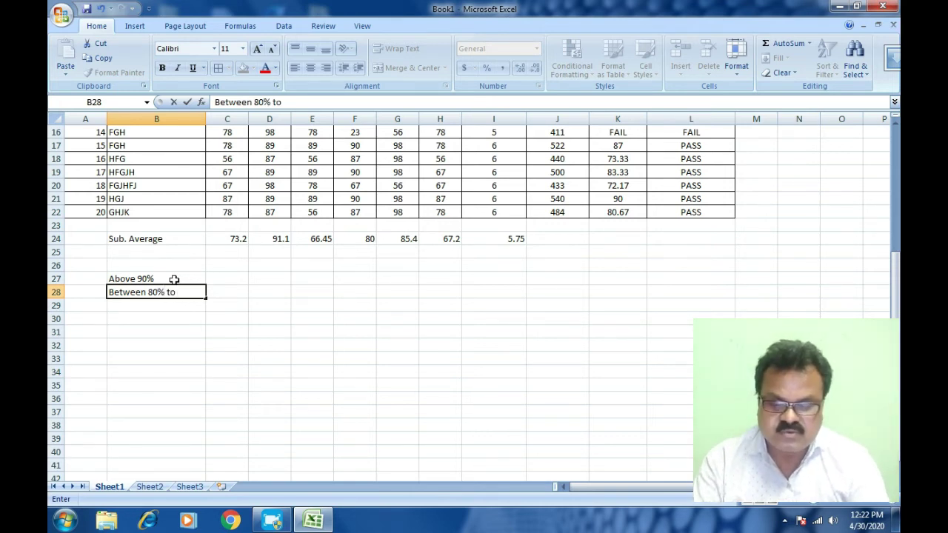
{"action": "type", "text": "89"}
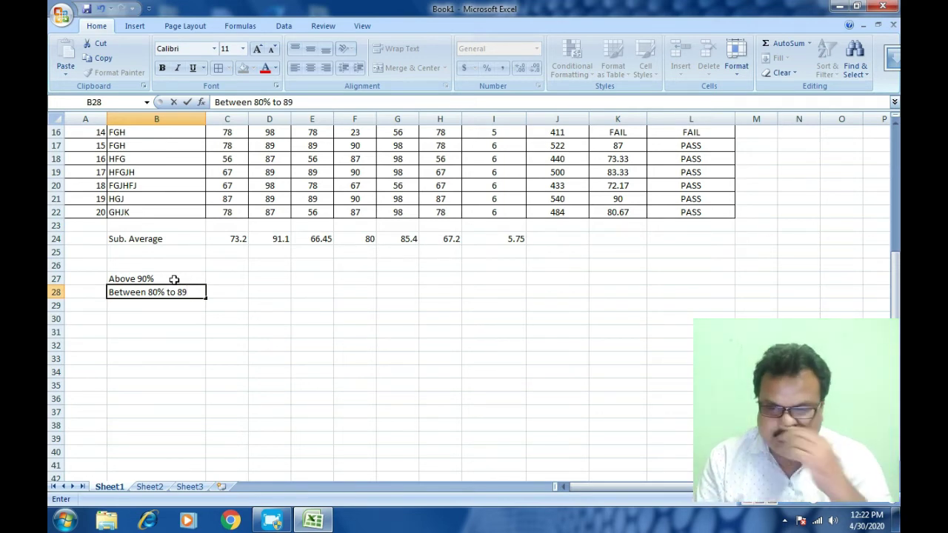
{"action": "key", "text": "BackSpace"}
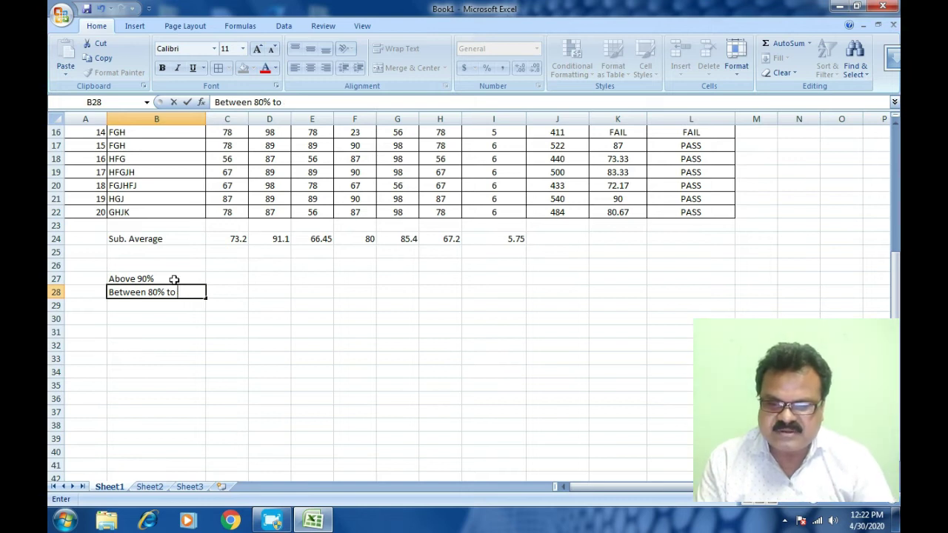
{"action": "type", "text": "90"}
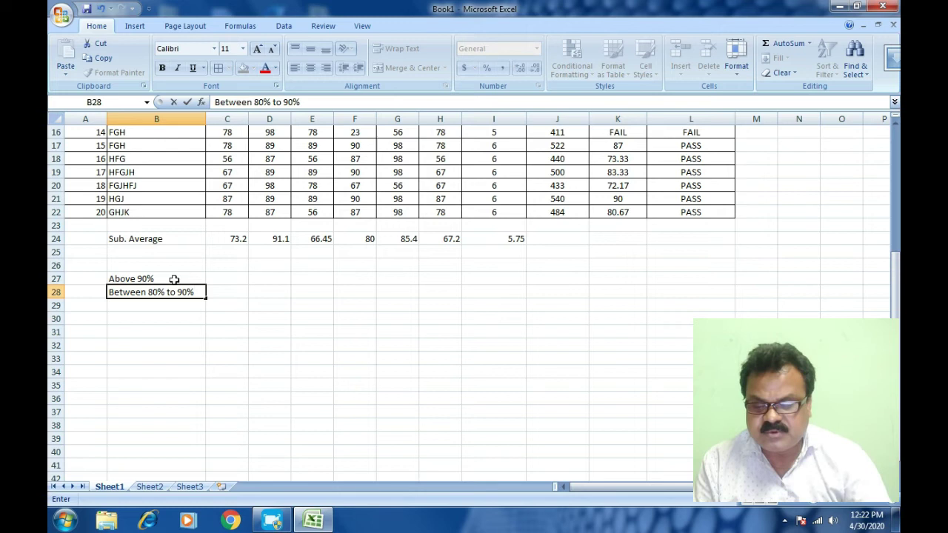
{"action": "left_click", "coordinate": [172, 304]}
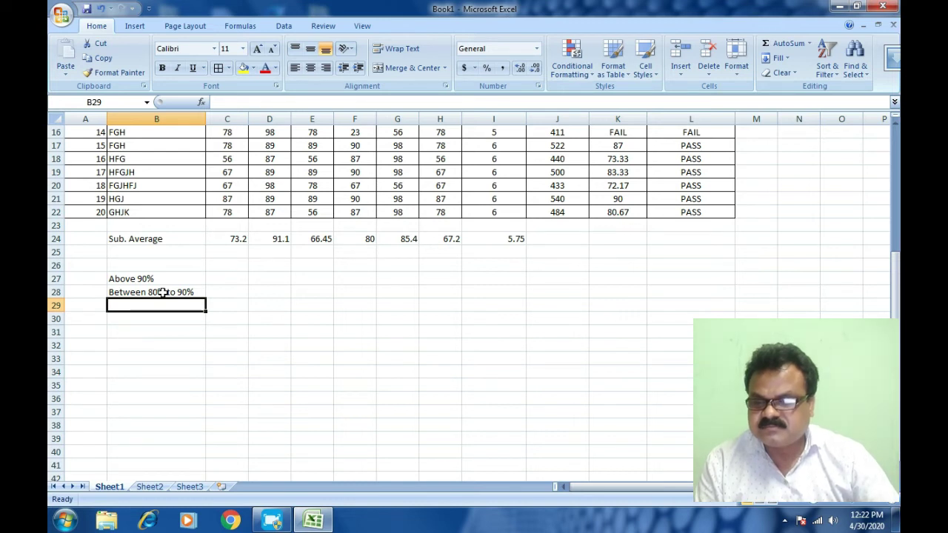
Reword B28 to 'Above 80% and below 90%'.
{"action": "left_click", "coordinate": [147, 293]}
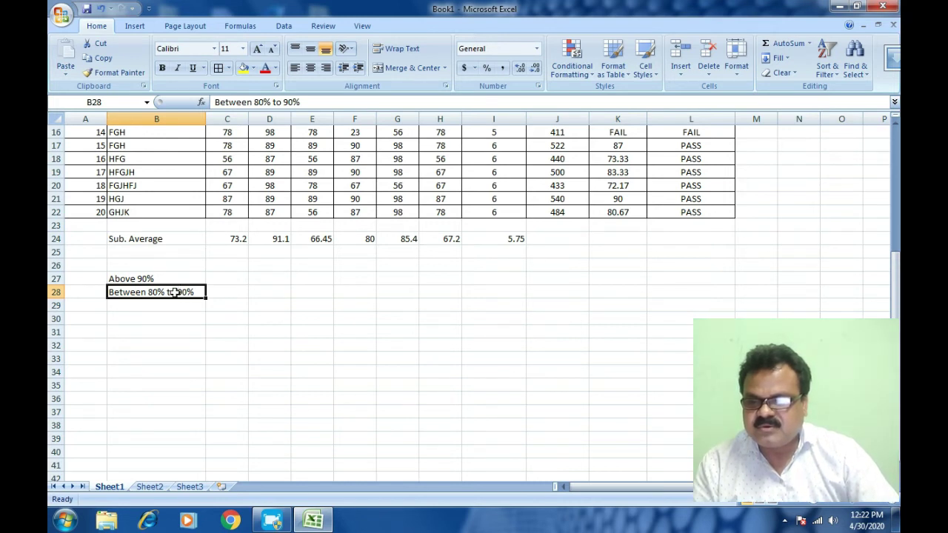
{"action": "double_click", "coordinate": [174, 293]}
{"action": "double_click", "coordinate": [150, 295]}
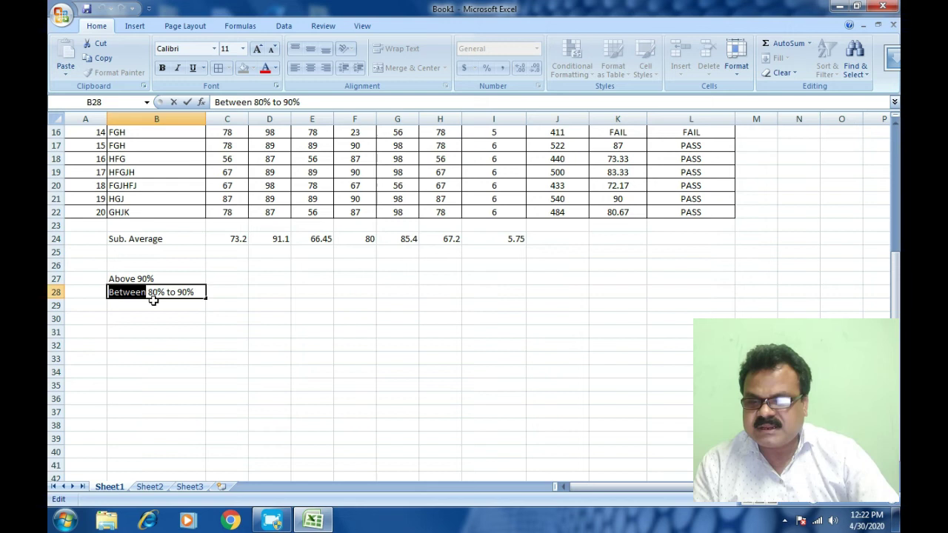
{"action": "type", "text": "Ab"}
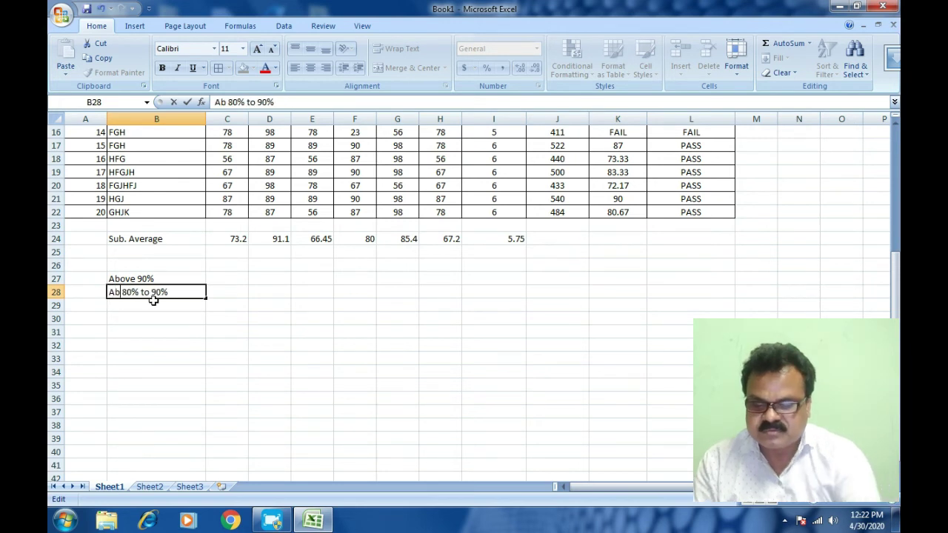
{"action": "type", "text": "i"}
{"action": "key", "text": "BackSpace"}
{"action": "type", "text": "ove"}
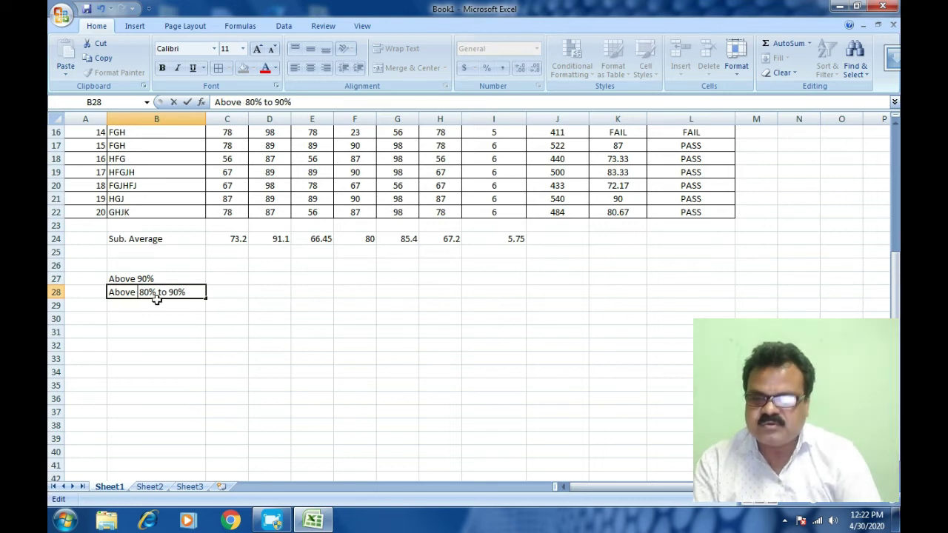
{"action": "left_click", "coordinate": [168, 292]}
{"action": "key", "text": "BackSpace"}
{"action": "key", "text": "BackSpace"}
{"action": "key", "text": "BackSpace"}
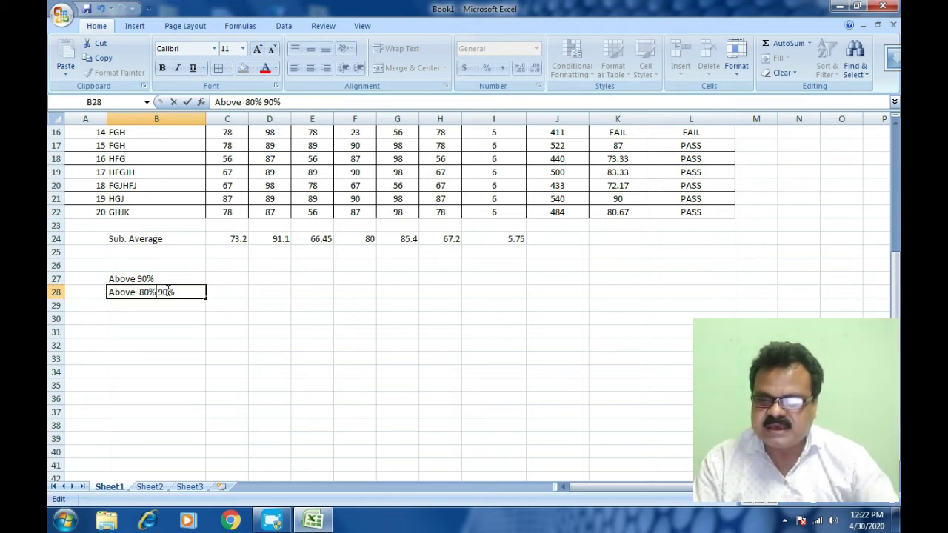
{"action": "type", "text": "and below"}
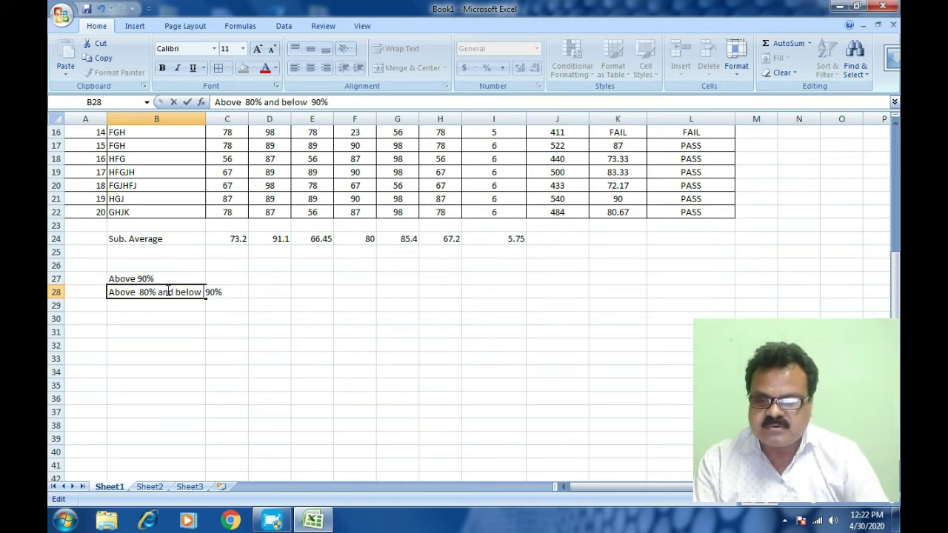
{"action": "key", "text": "Return"}
Copy B28's label down into B29:B32.
{"action": "left_click", "coordinate": [166, 291]}
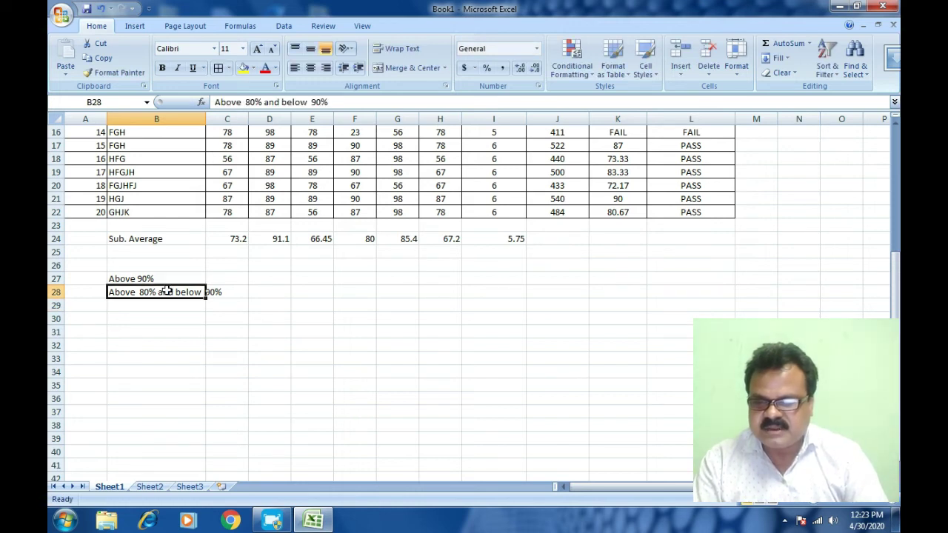
{"action": "left_click_drag", "start_coordinate": [206, 299], "coordinate": [204, 360]}
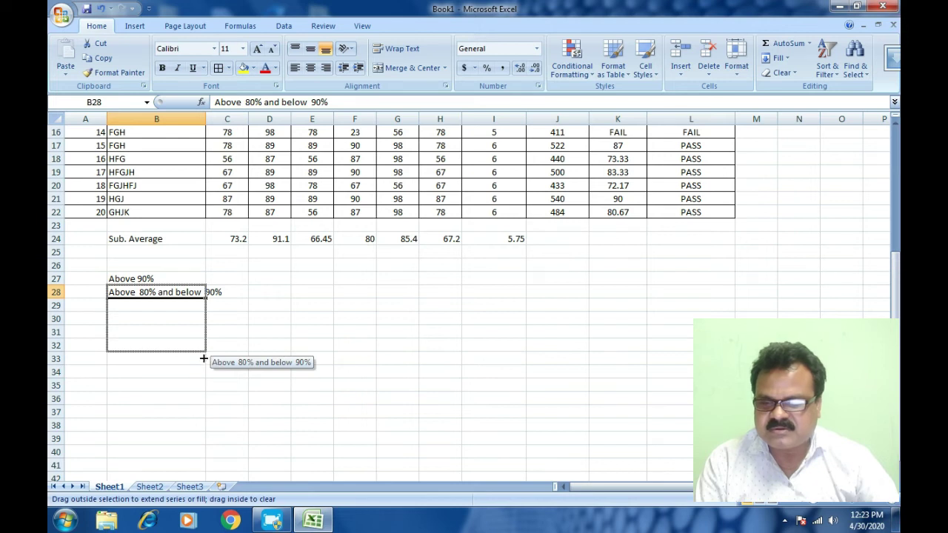
{"action": "left_click_drag", "start_coordinate": [204, 360], "coordinate": [205, 352]}
{"action": "left_click", "coordinate": [148, 305]}
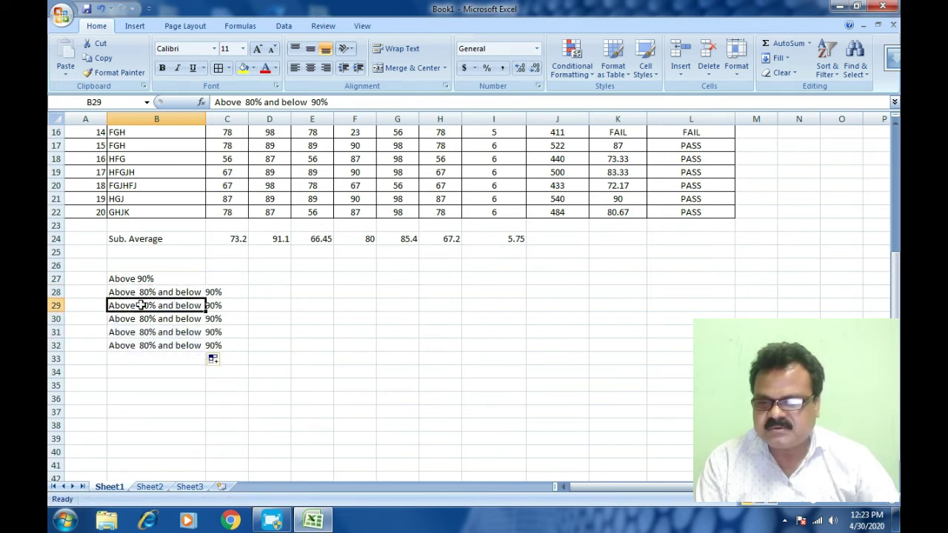
Relabel B29 as 'Above 60% and below 810%'.
{"action": "double_click", "coordinate": [143, 306]}
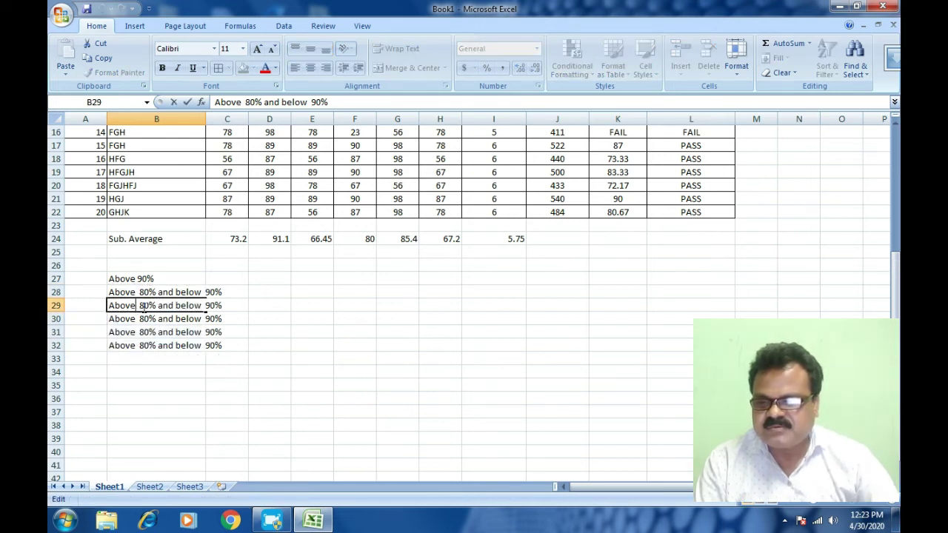
{"action": "key", "text": "BackSpace"}
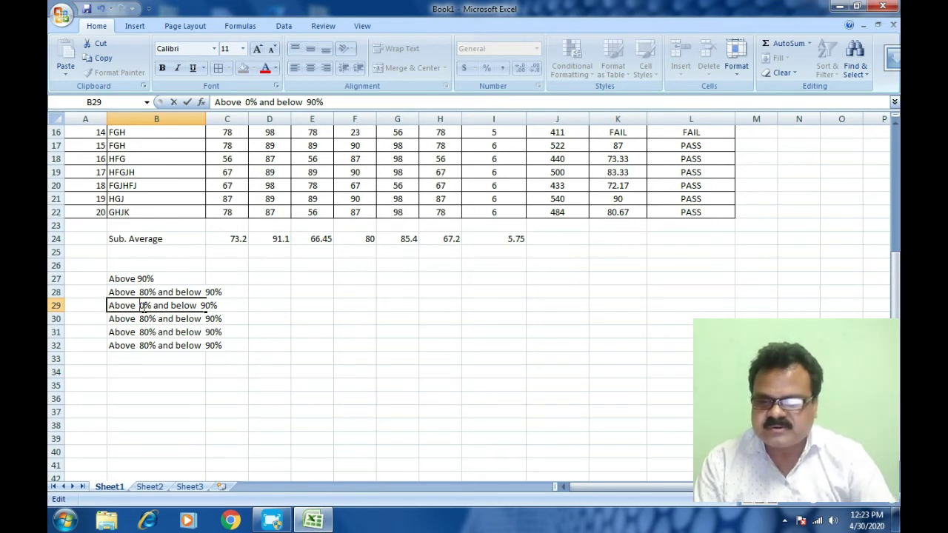
{"action": "type", "text": "6"}
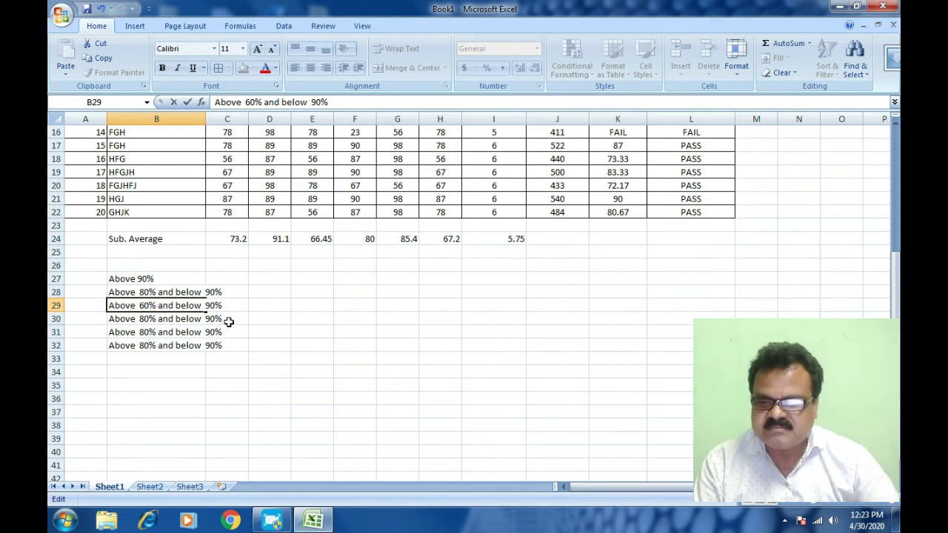
{"action": "key", "text": "BackSpace"}
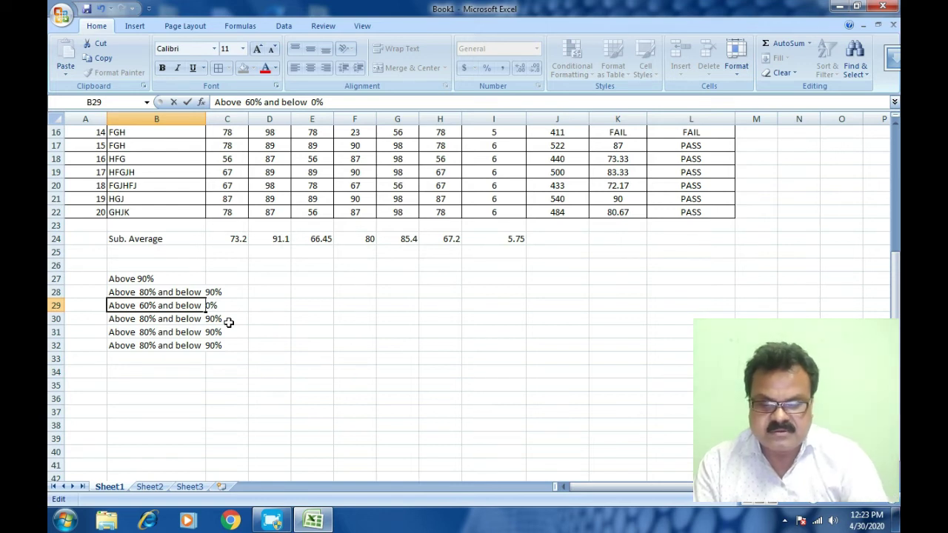
{"action": "type", "text": "81"}
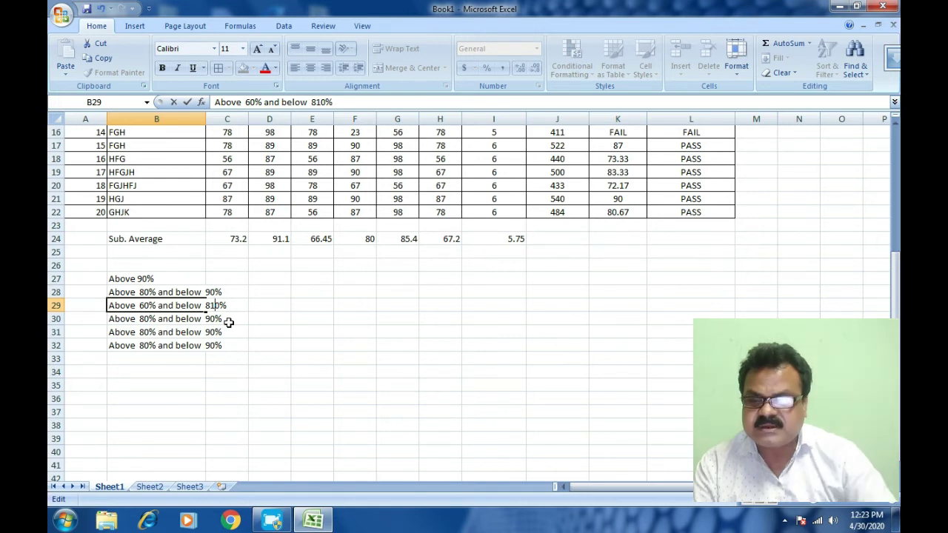
{"action": "key", "text": "Return"}
Change B28's upper bound to below 91%.
{"action": "left_click", "coordinate": [164, 293]}
{"action": "double_click", "coordinate": [205, 293]}
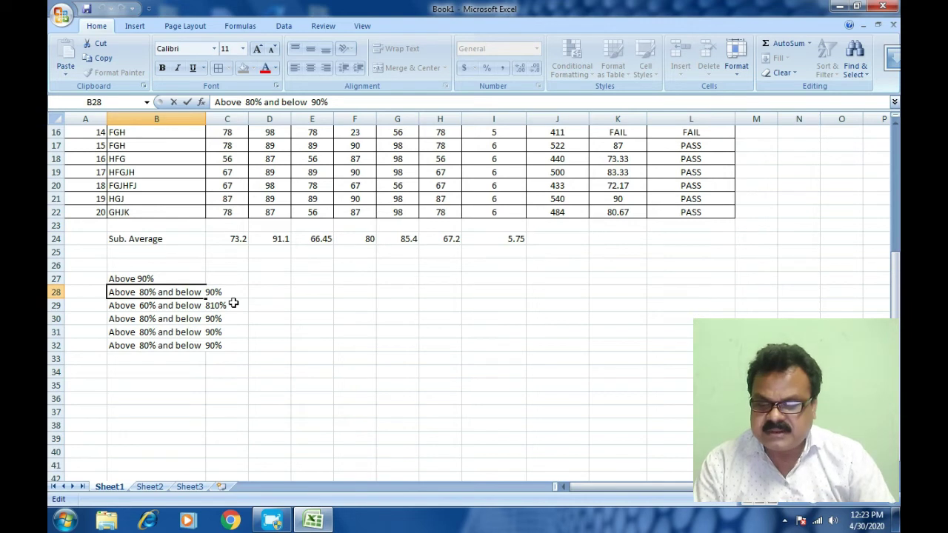
{"action": "key", "text": "Delete"}
{"action": "type", "text": "1"}
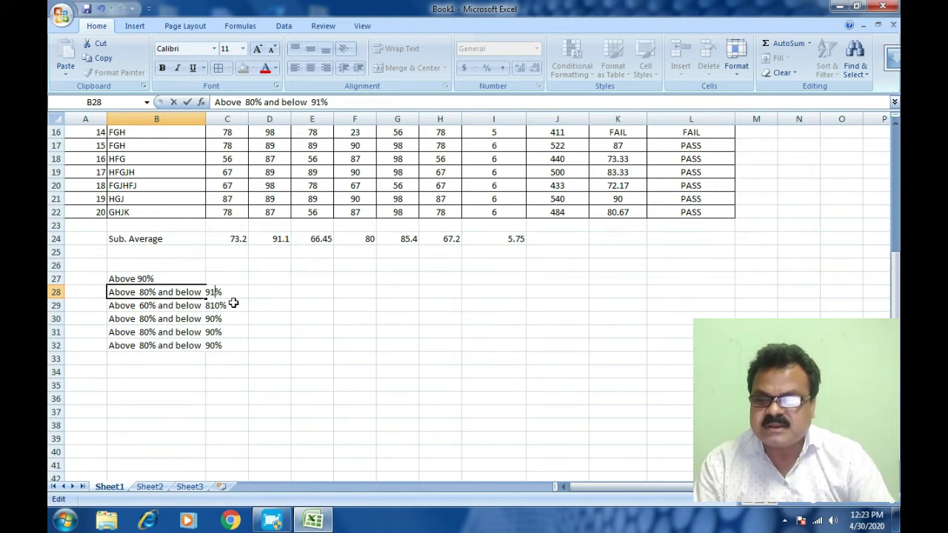
{"action": "key", "text": "Return"}
Relabel B30 as 'Above 45% and below 61%'.
{"action": "left_click", "coordinate": [177, 323]}
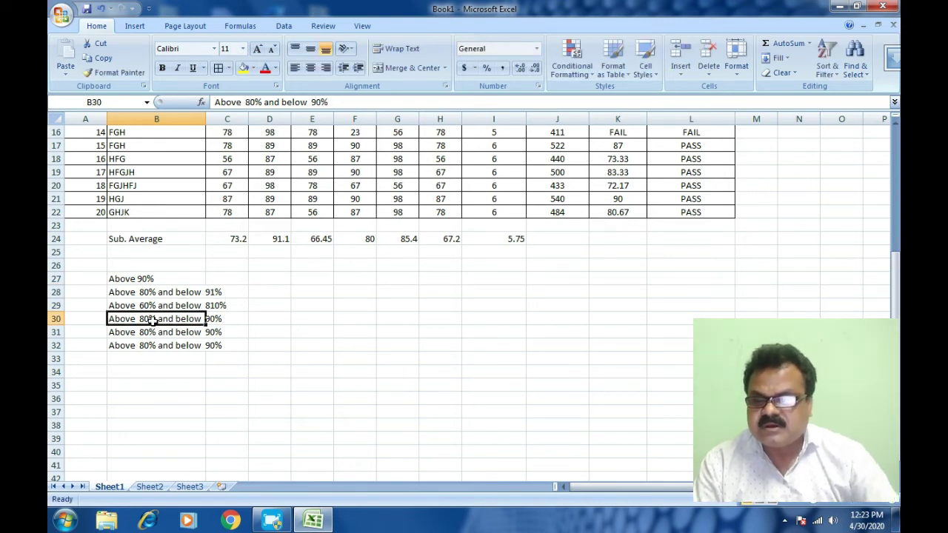
{"action": "double_click", "coordinate": [148, 318]}
{"action": "key", "text": "BackSpace"}
{"action": "key", "text": "BackSpace"}
{"action": "type", "text": "45"}
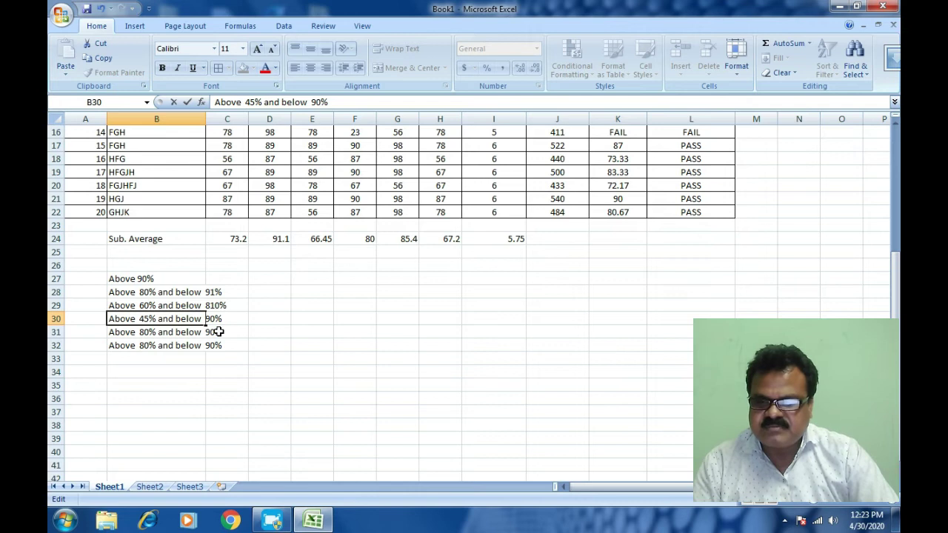
{"action": "key", "text": "Delete"}
{"action": "key", "text": "Delete"}
{"action": "type", "text": "6"}
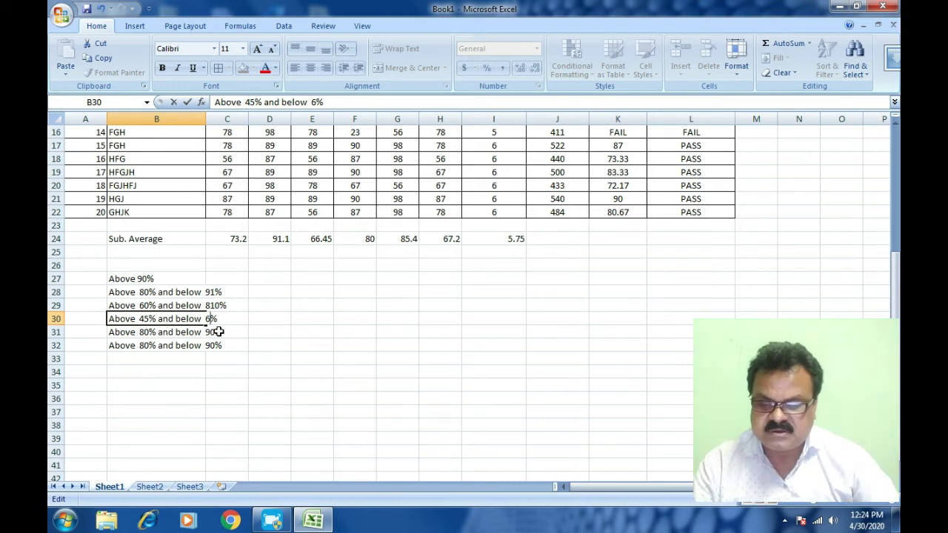
{"action": "type", "text": "1"}
{"action": "left_click", "coordinate": [147, 332]}
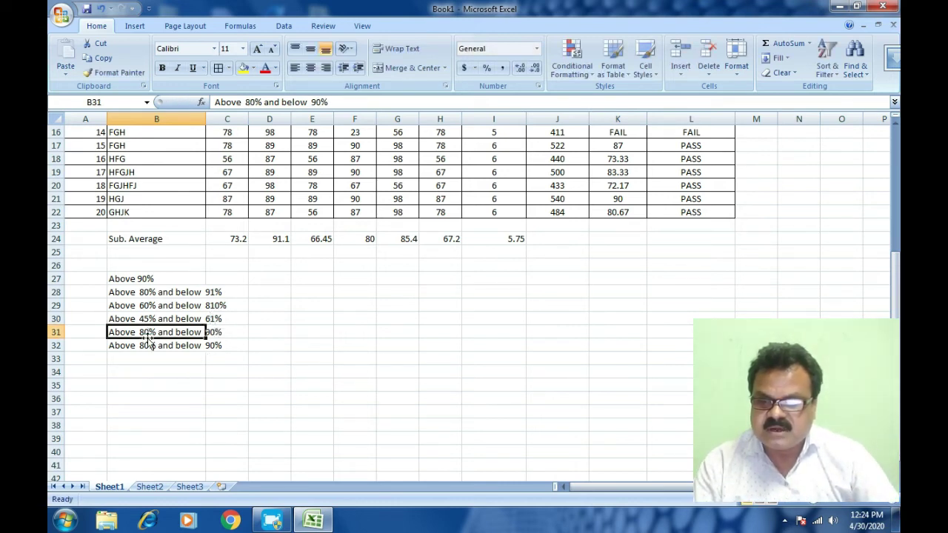
Relabel B31 as 'Above 30% and below 46%'.
{"action": "double_click", "coordinate": [141, 332]}
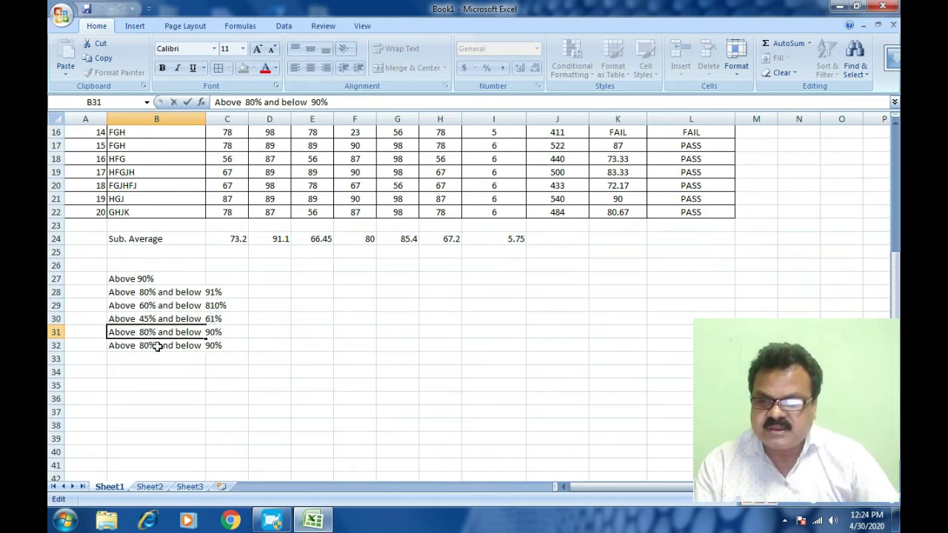
{"action": "key", "text": "BackSpace"}
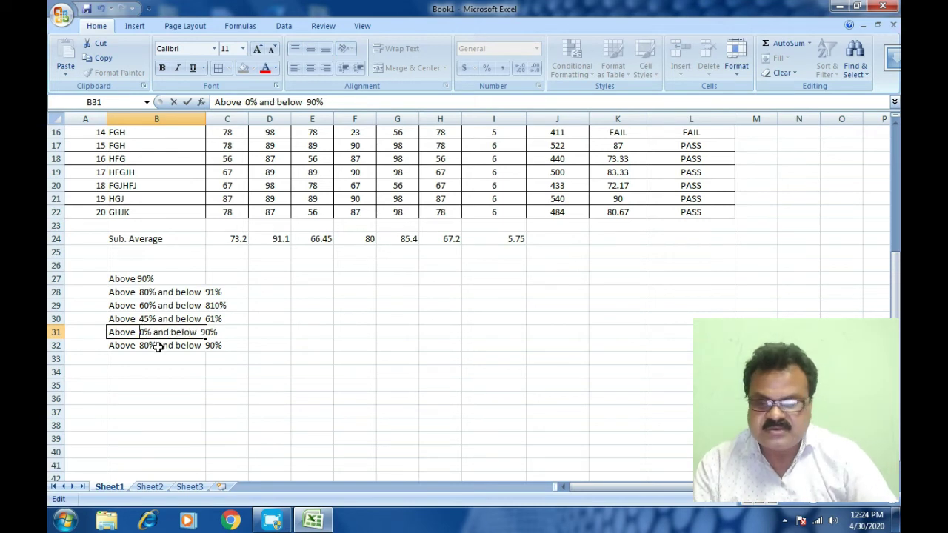
{"action": "key", "text": "Delete"}
{"action": "type", "text": "30"}
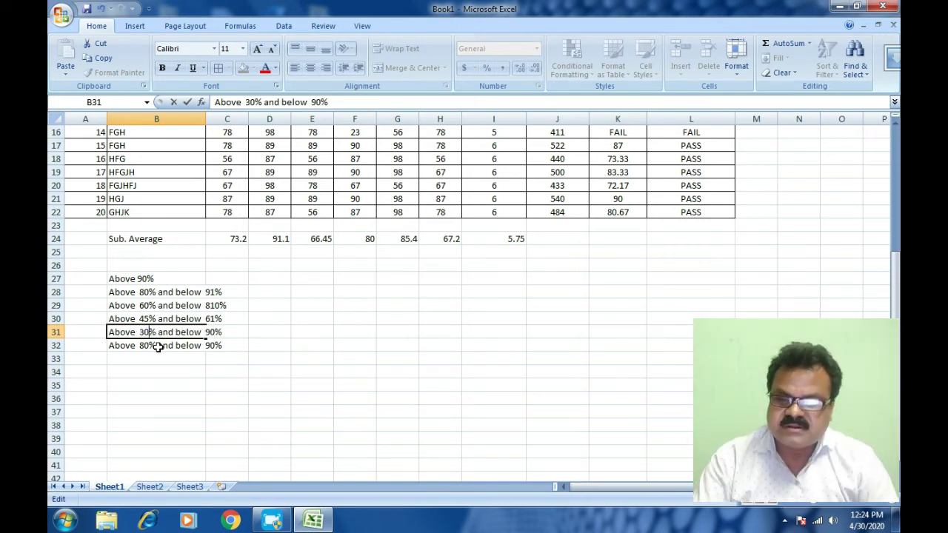
{"action": "key", "text": "Right"}
{"action": "key", "text": "Right"}
{"action": "key", "text": "Right"}
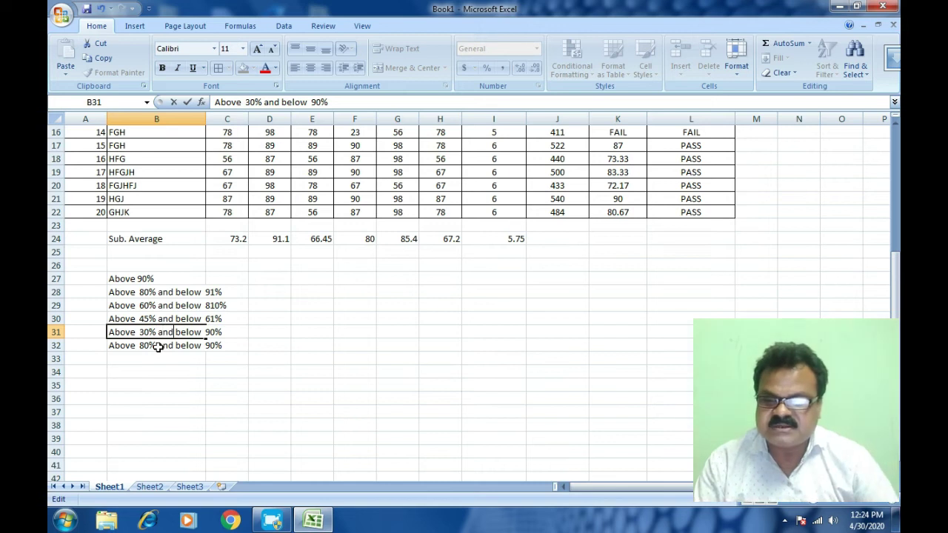
{"action": "key", "text": "Right"}
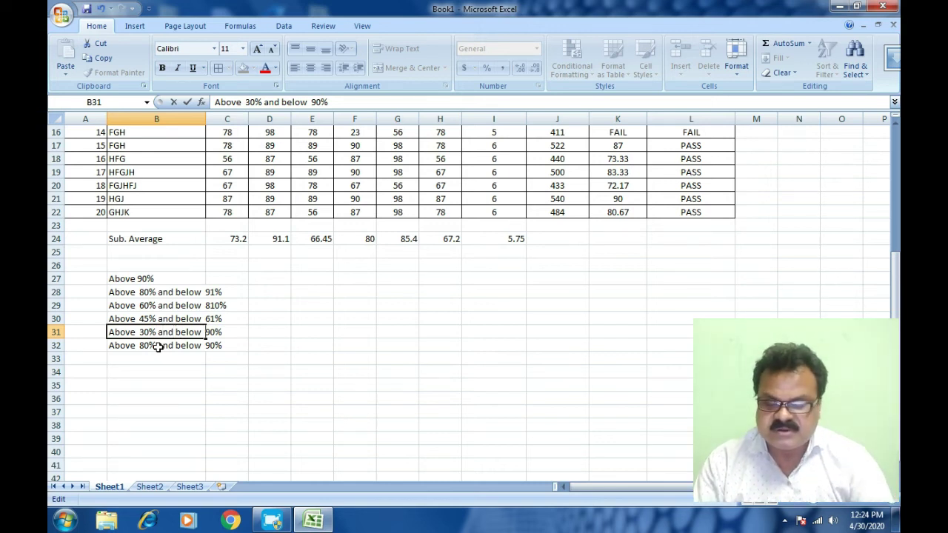
{"action": "type", "text": "45"}
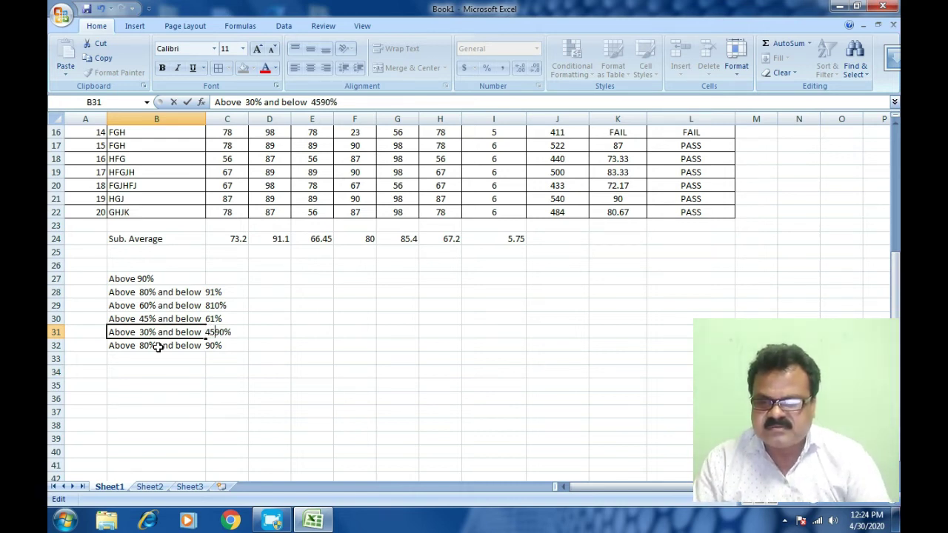
{"action": "key", "text": "BackSpace"}
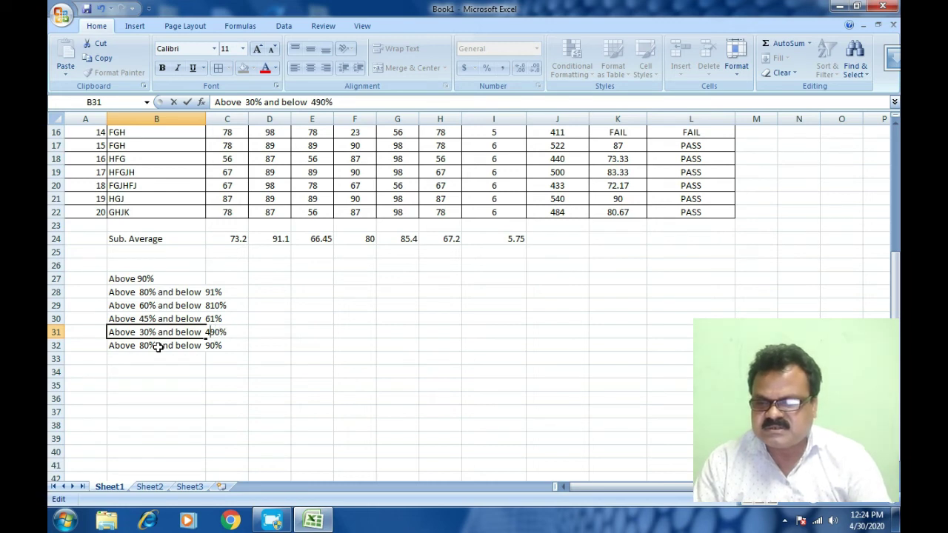
{"action": "key", "text": "BackSpace"}
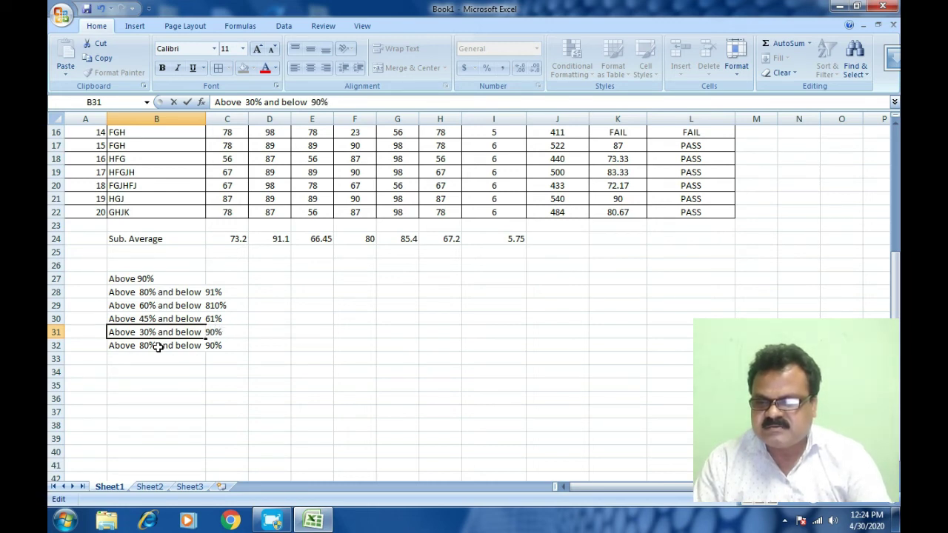
{"action": "key", "text": "BackSpace"}
{"action": "key", "text": "BackSpace"}
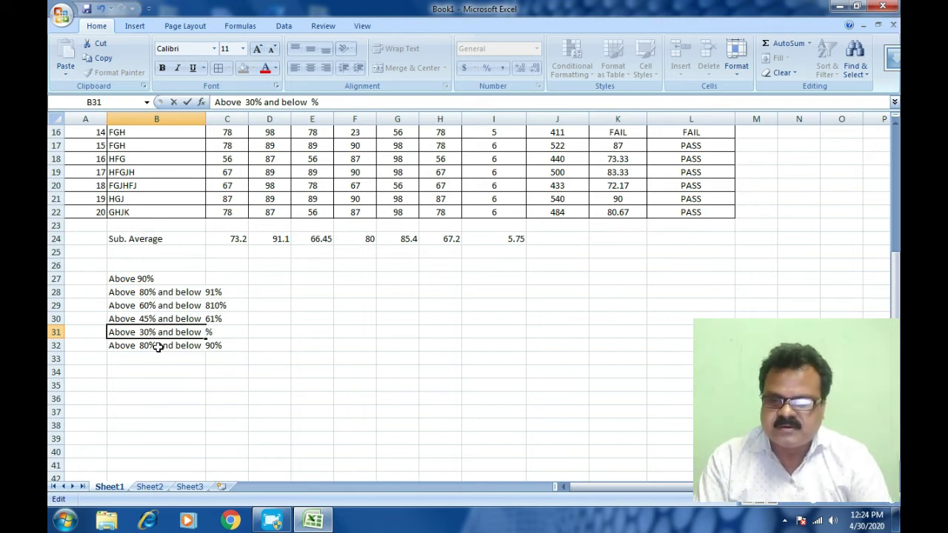
{"action": "type", "text": "4"}
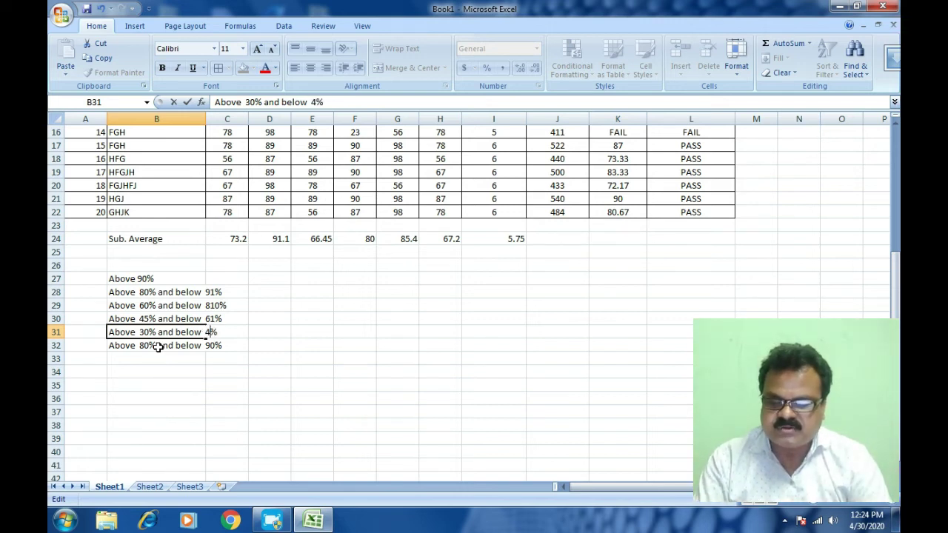
{"action": "type", "text": "6"}
{"action": "key", "text": "Return"}
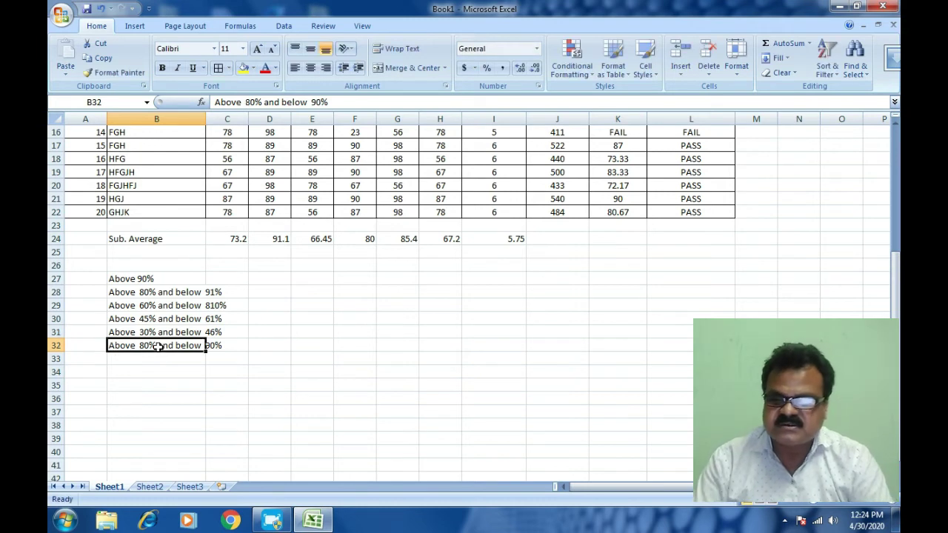
Enter 'Fail' as the last range label in B32.
{"action": "type", "text": "fa"}
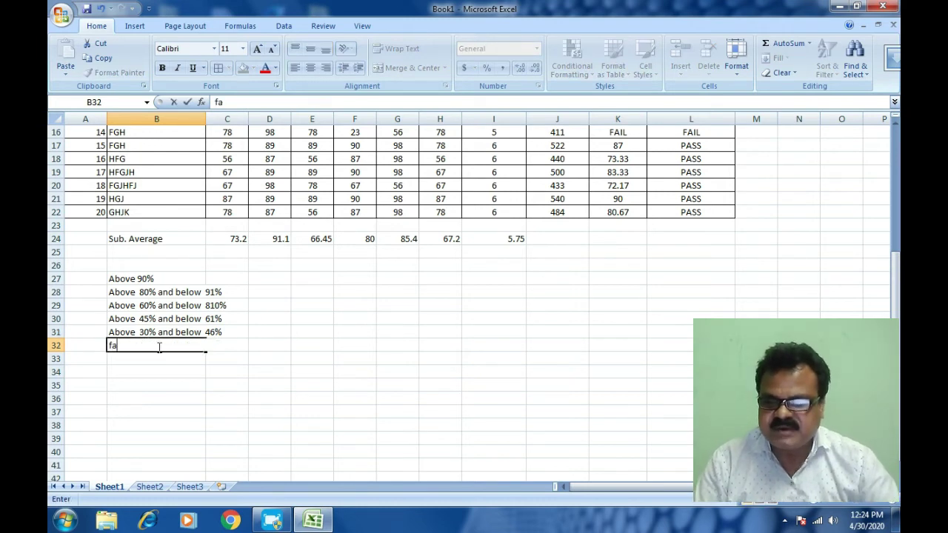
{"action": "type", "text": "il"}
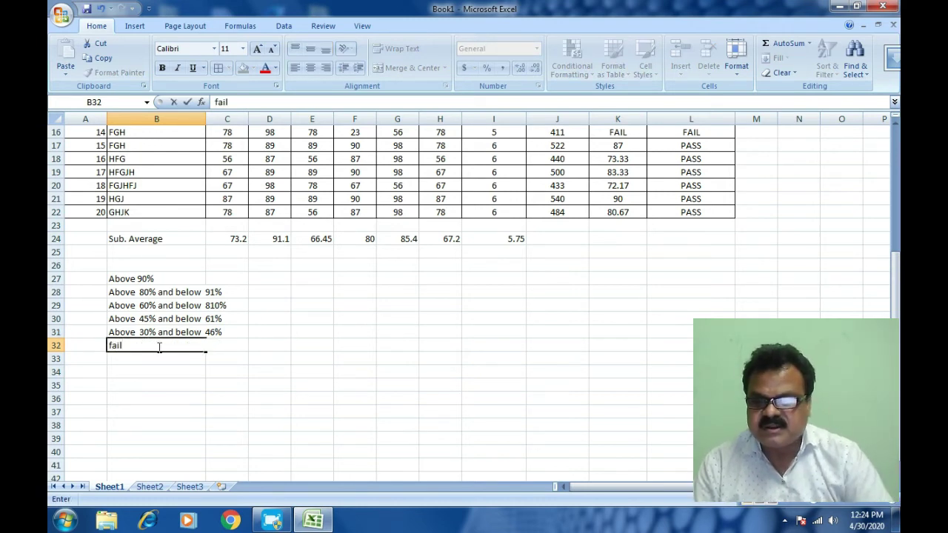
{"action": "key", "text": "BackSpace"}
{"action": "key", "text": "BackSpace"}
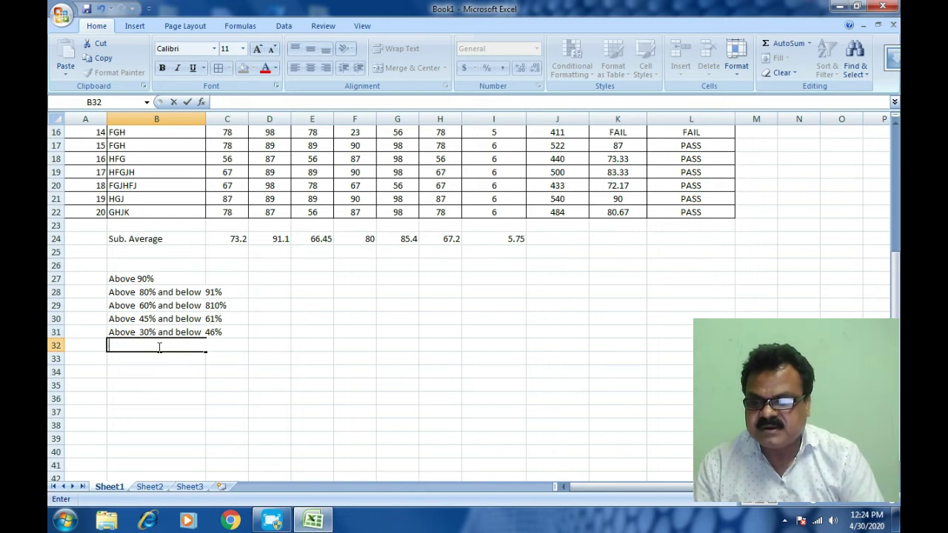
{"action": "type", "text": "Fai"}
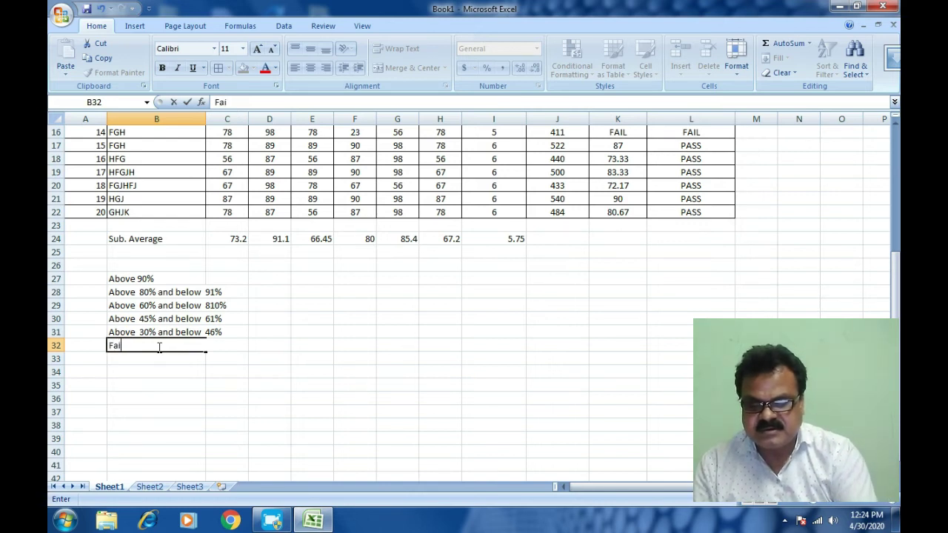
{"action": "type", "text": "l"}
{"action": "key", "text": "Return"}
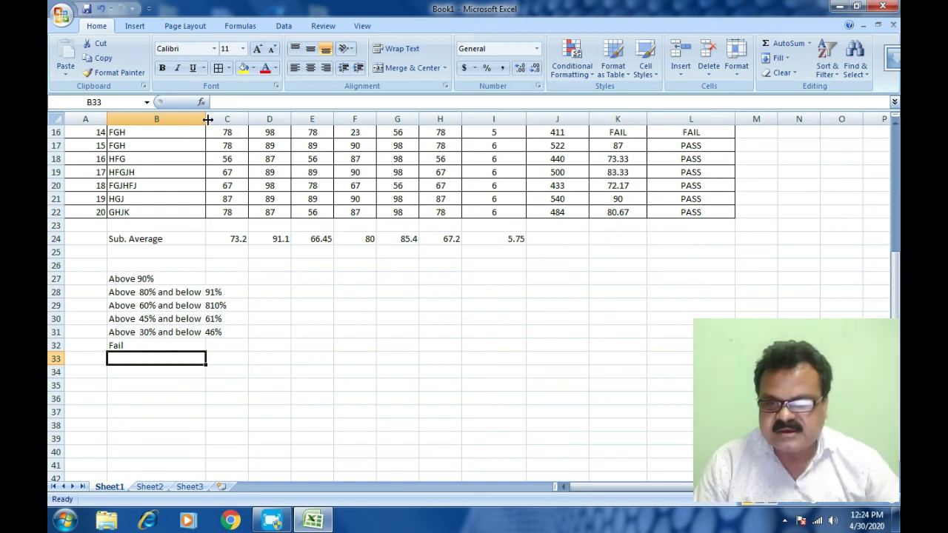
Widen column B to fit the range labels.
{"action": "left_click_drag", "start_coordinate": [209, 119], "coordinate": [232, 120]}
{"action": "left_click", "coordinate": [235, 130]}
{"action": "left_click", "coordinate": [253, 292]}
{"action": "left_click", "coordinate": [252, 278]}
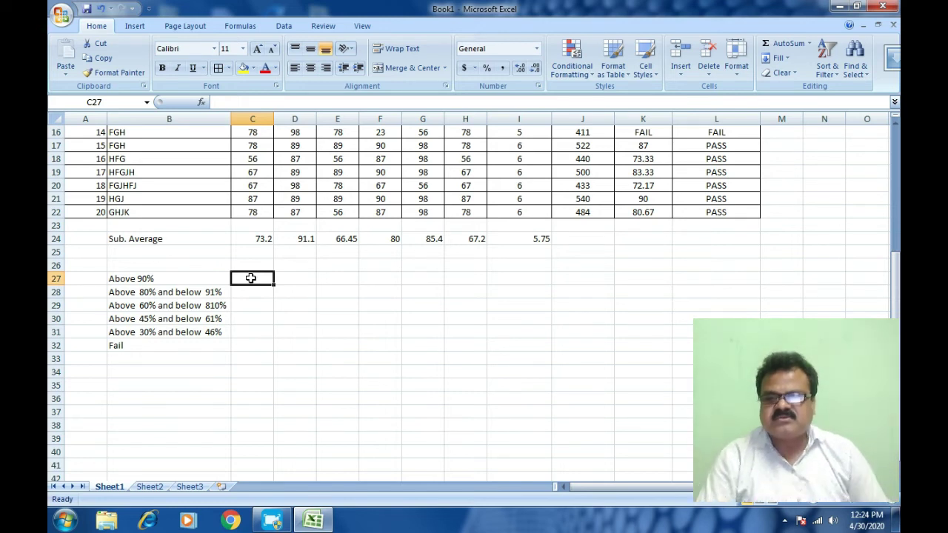
Enter =COUNTIF(C3:C22,">90") in C27, returning 0 ENG marks above 90.
{"action": "type", "text": "="}
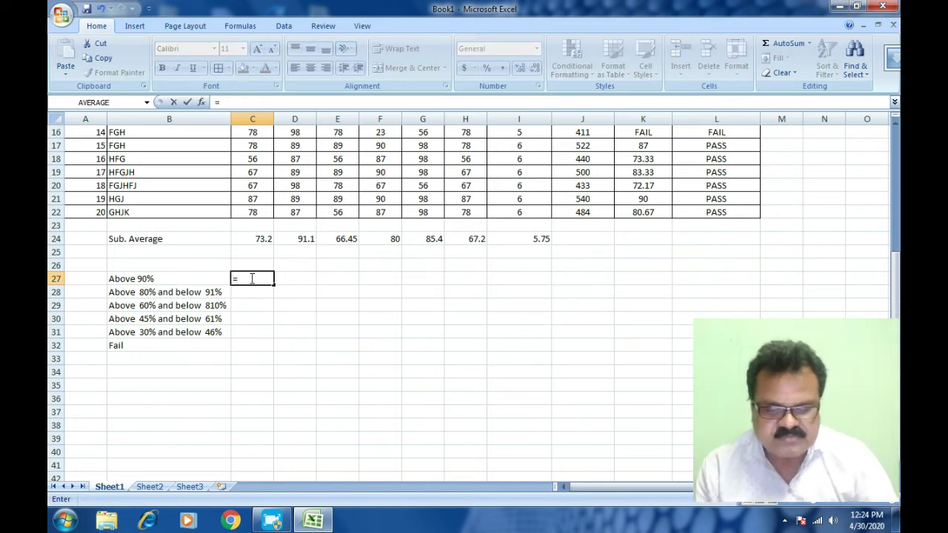
{"action": "scroll", "coordinate": [76, 275], "scroll_direction": "up", "scroll_amount": 5}
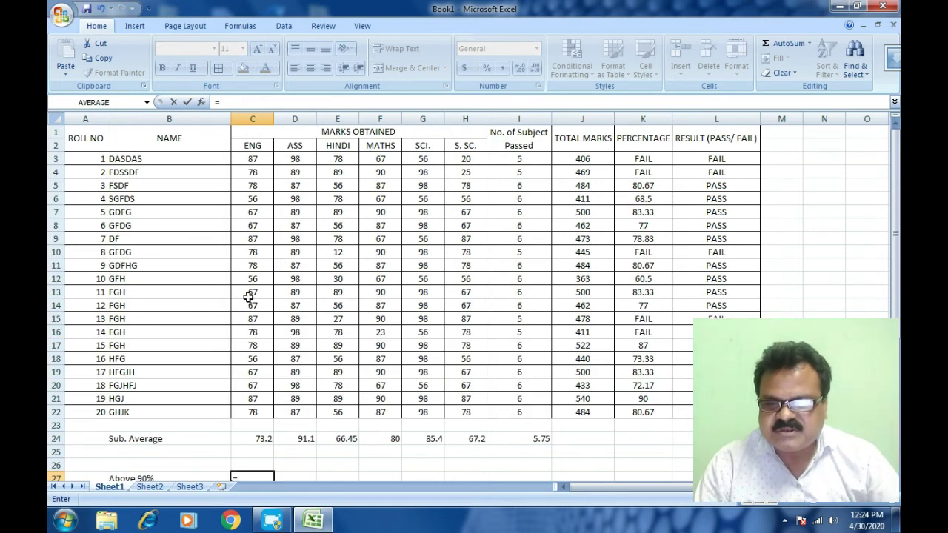
{"action": "scroll", "coordinate": [247, 303], "scroll_direction": "down", "scroll_amount": 3}
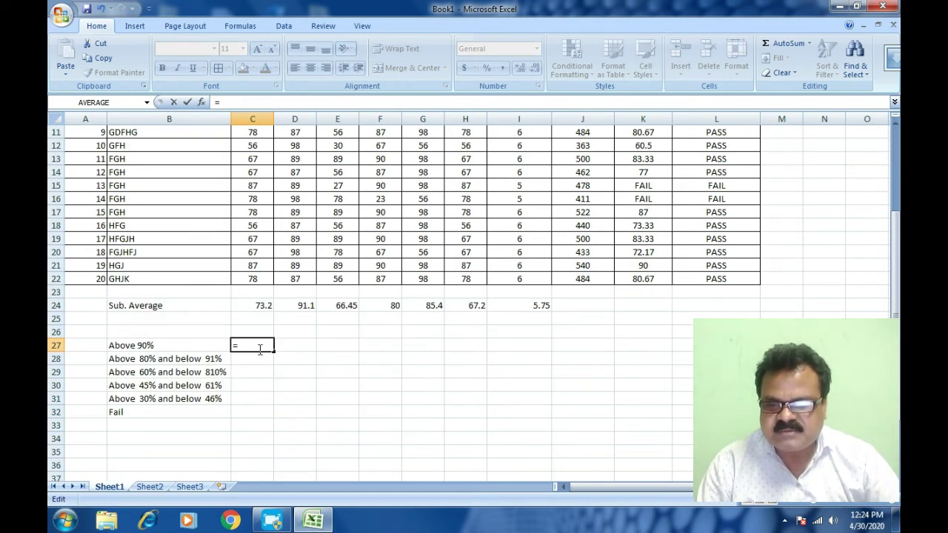
{"action": "type", "text": "coun"}
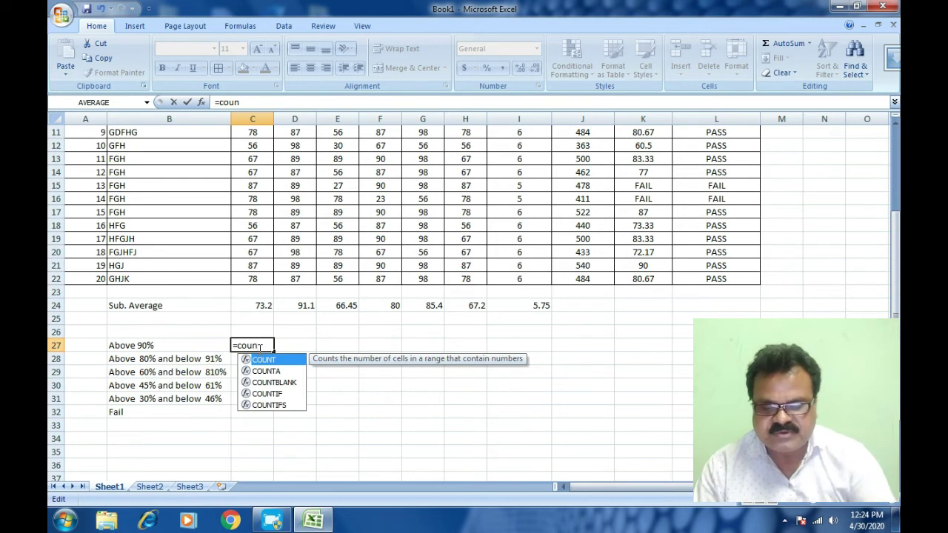
{"action": "type", "text": "tif("}
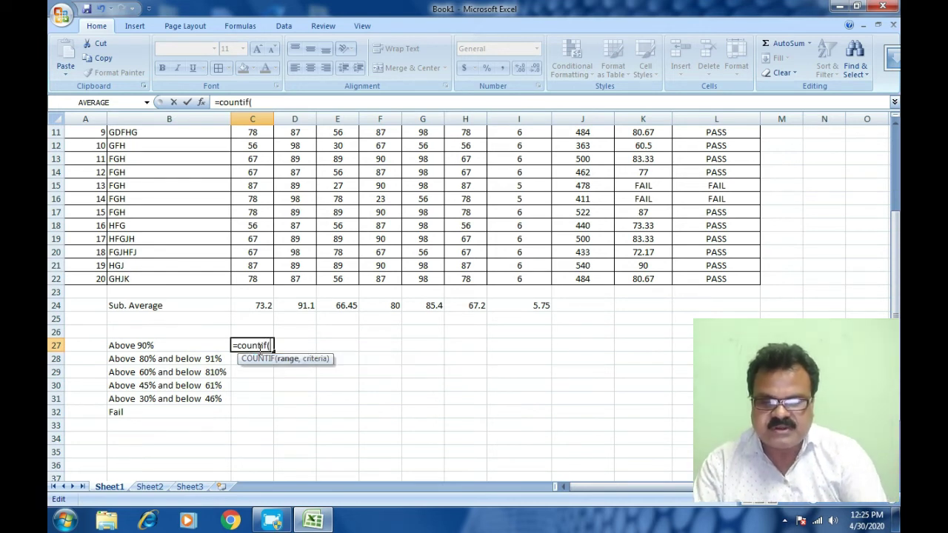
{"action": "scroll", "coordinate": [256, 178], "scroll_direction": "up", "scroll_amount": 3}
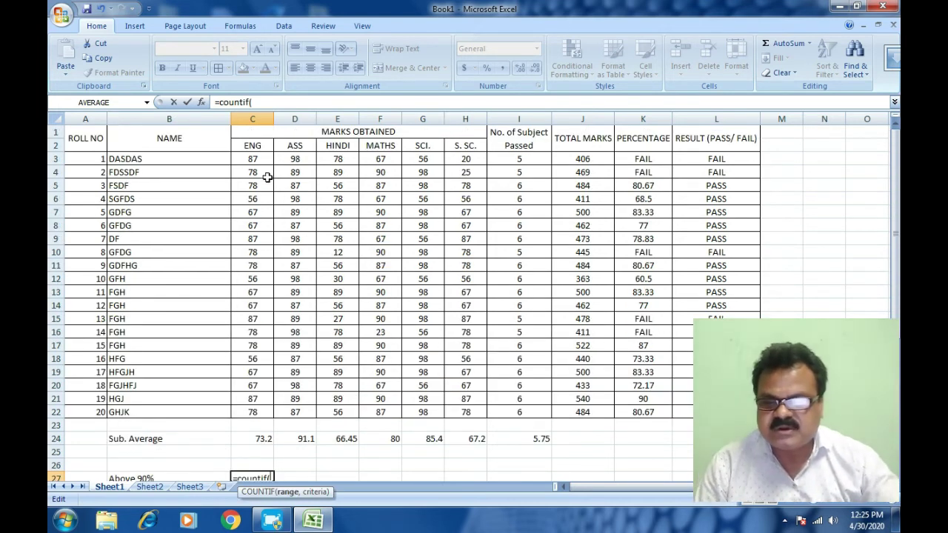
{"action": "left_click_drag", "start_coordinate": [258, 161], "coordinate": [256, 413]}
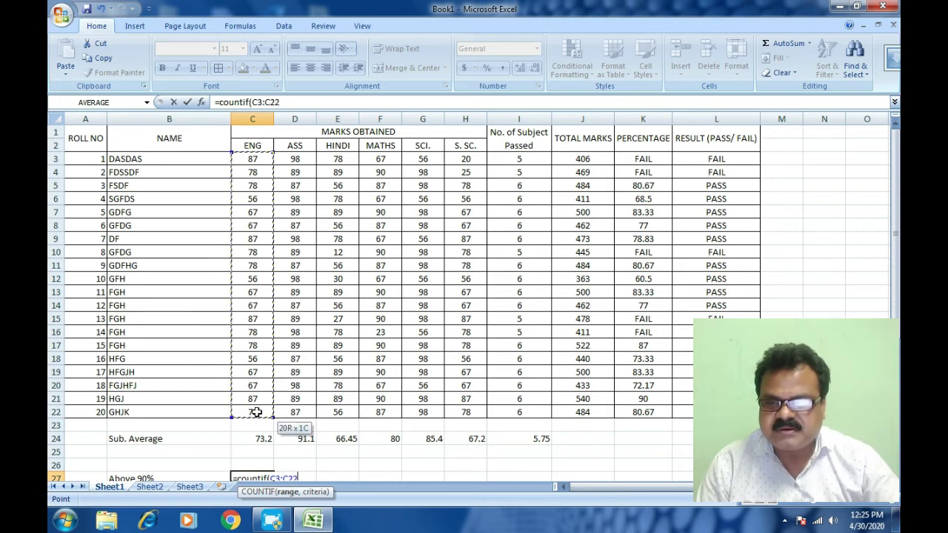
{"action": "scroll", "coordinate": [256, 413], "scroll_direction": "down", "scroll_amount": 2}
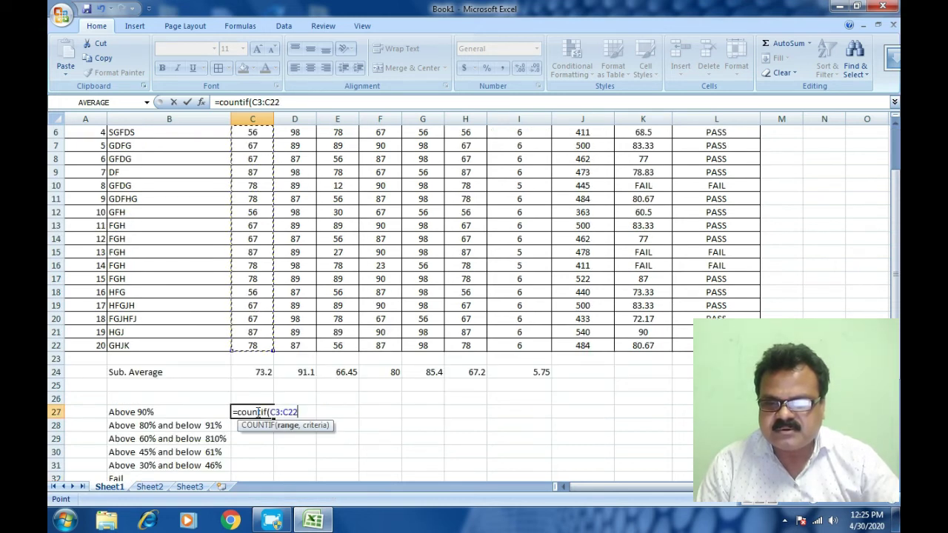
{"action": "type", "text": ", \">90"}
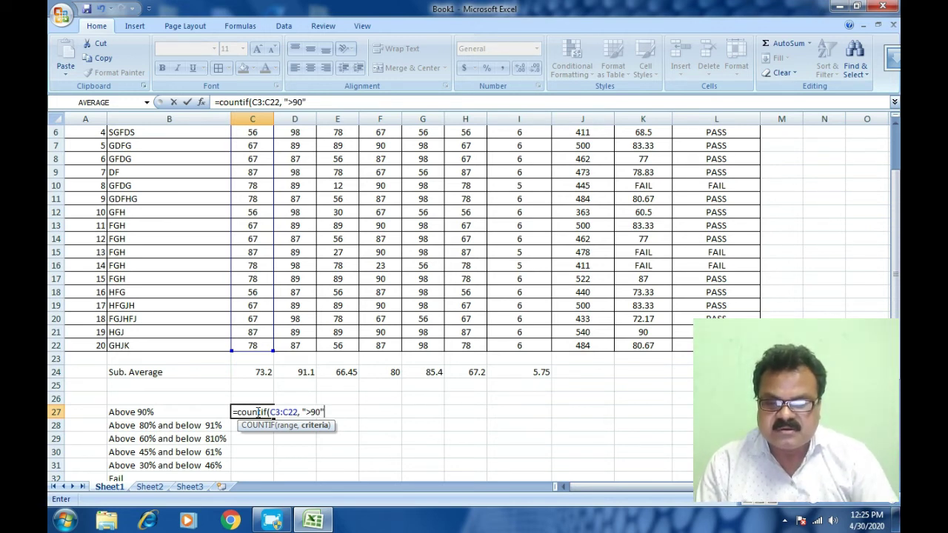
{"action": "key", "text": "Return"}
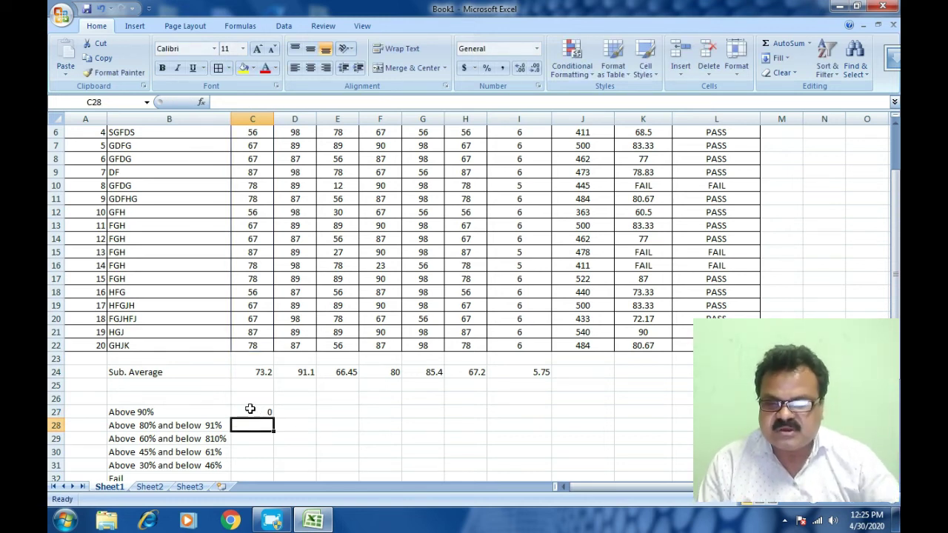
{"action": "left_click", "coordinate": [250, 410]}
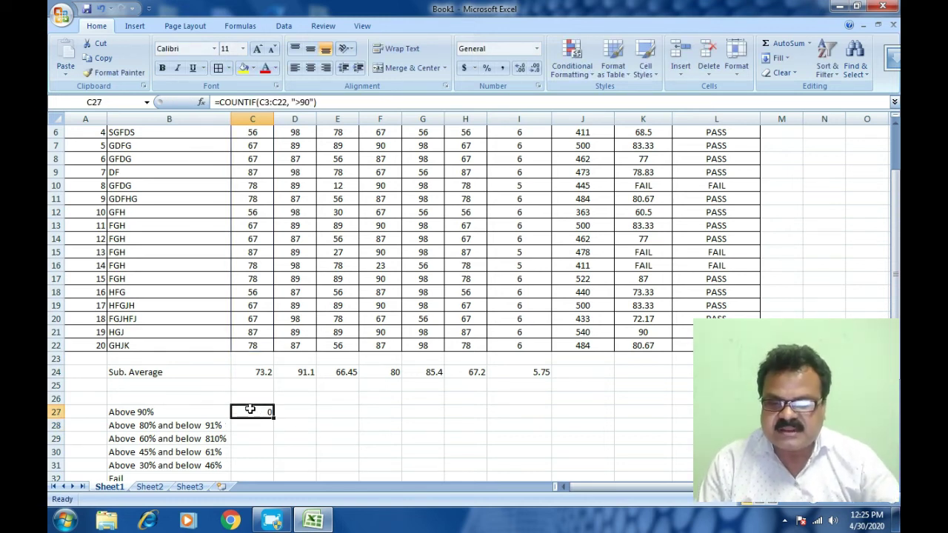
Set the ENG marks in C22 and C16 to 91, raising the above-90 count to 2.
{"action": "left_click", "coordinate": [254, 344]}
{"action": "type", "text": "90"}
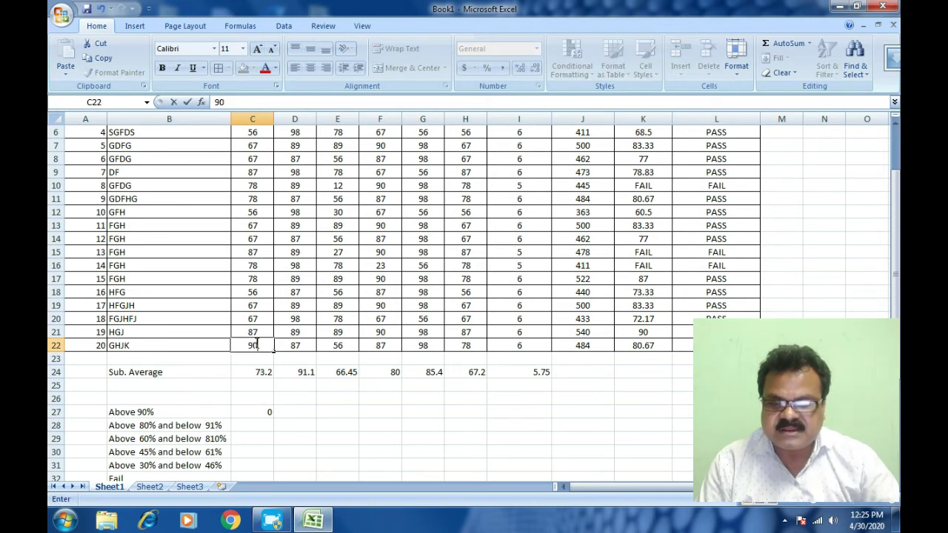
{"action": "key", "text": "Return"}
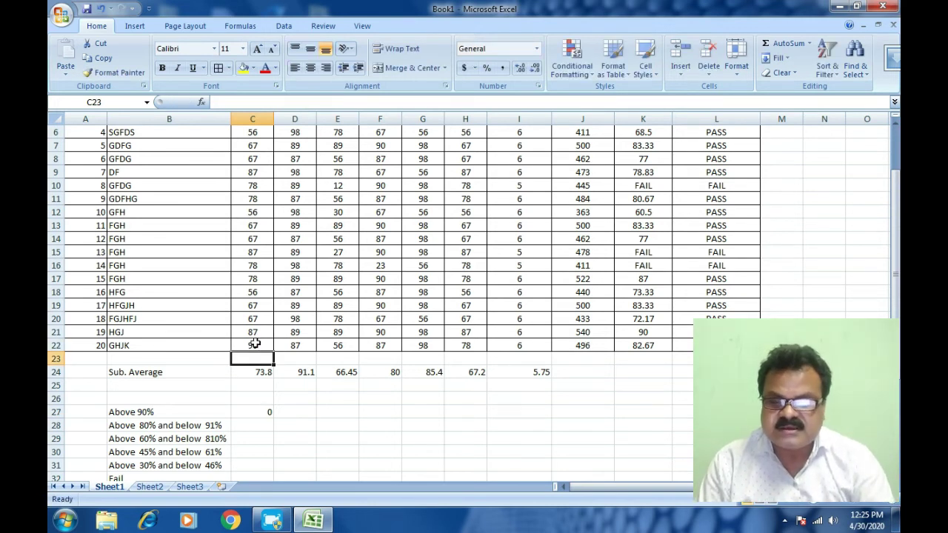
{"action": "left_click", "coordinate": [254, 343]}
{"action": "type", "text": "9"}
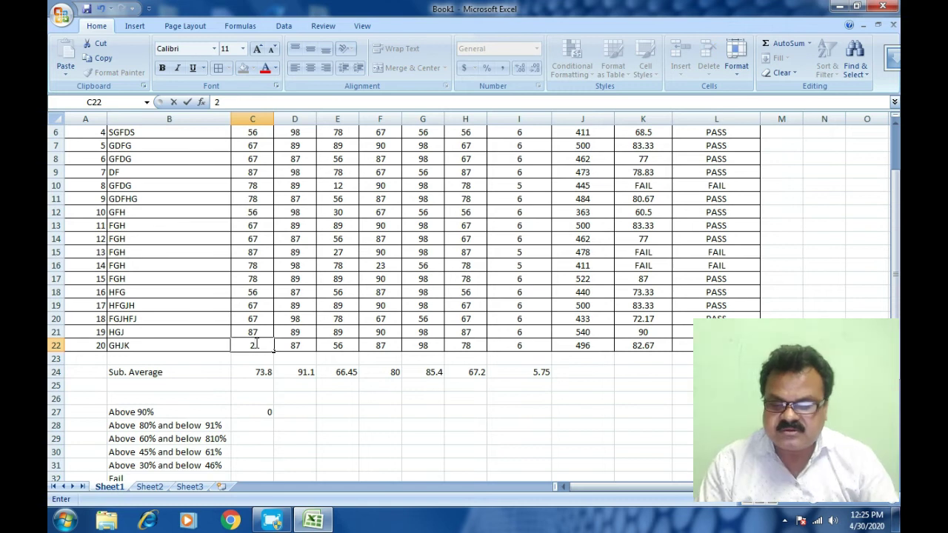
{"action": "type", "text": "1"}
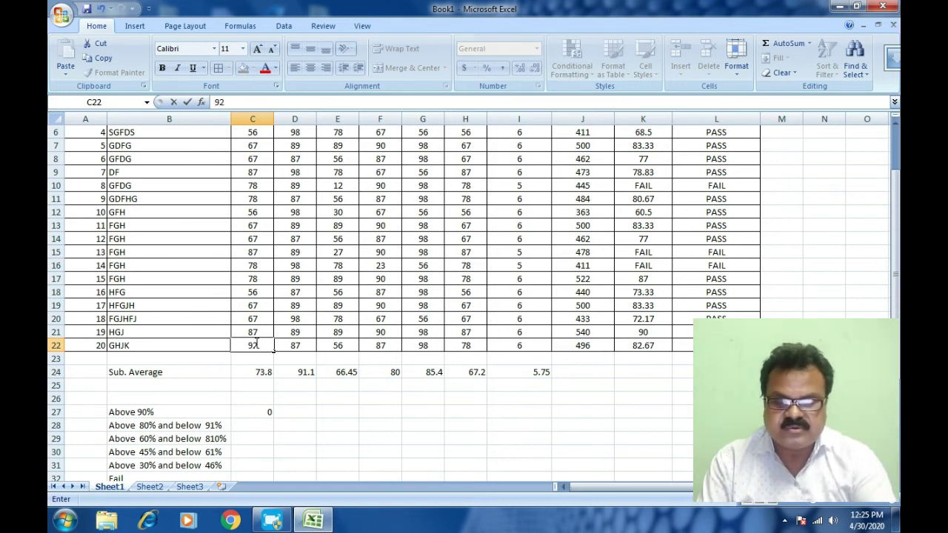
{"action": "key", "text": "Return"}
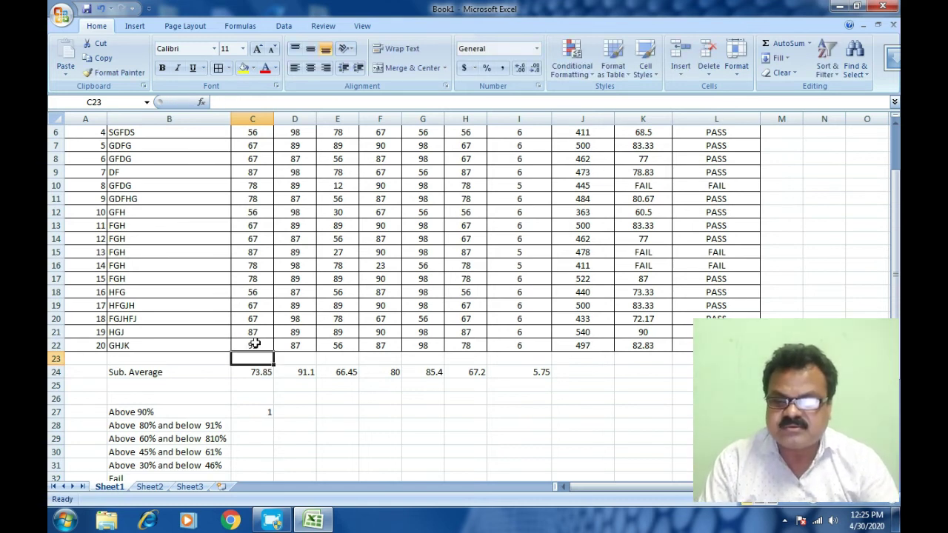
{"action": "left_click", "coordinate": [260, 266]}
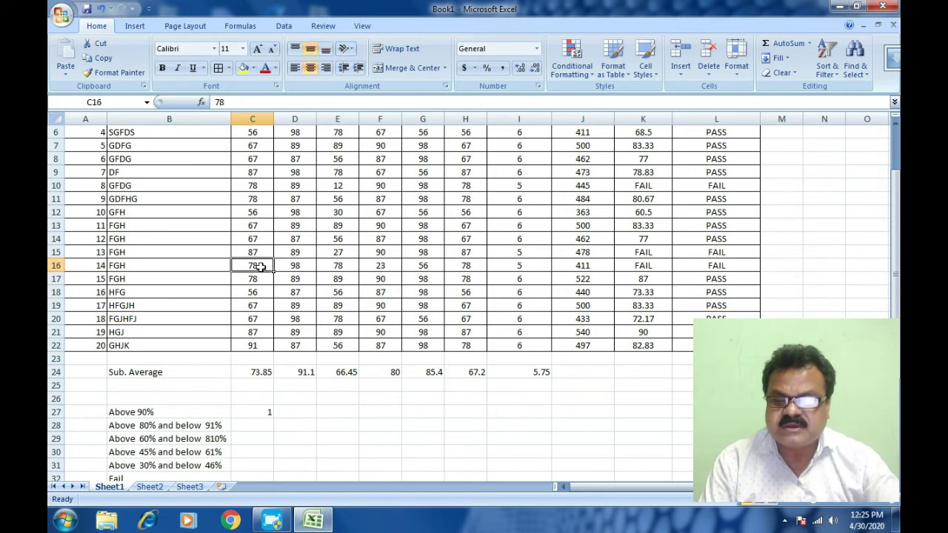
{"action": "type", "text": "91"}
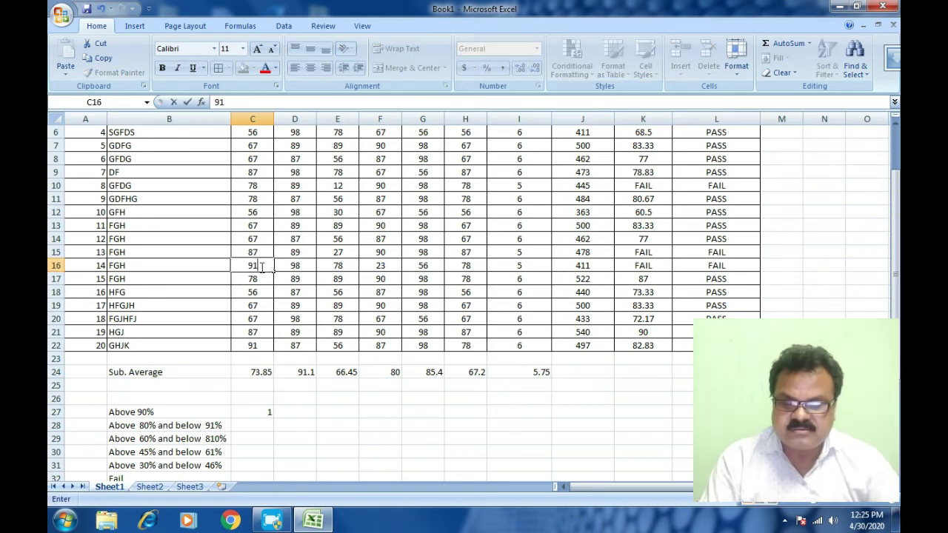
{"action": "key", "text": "Return"}
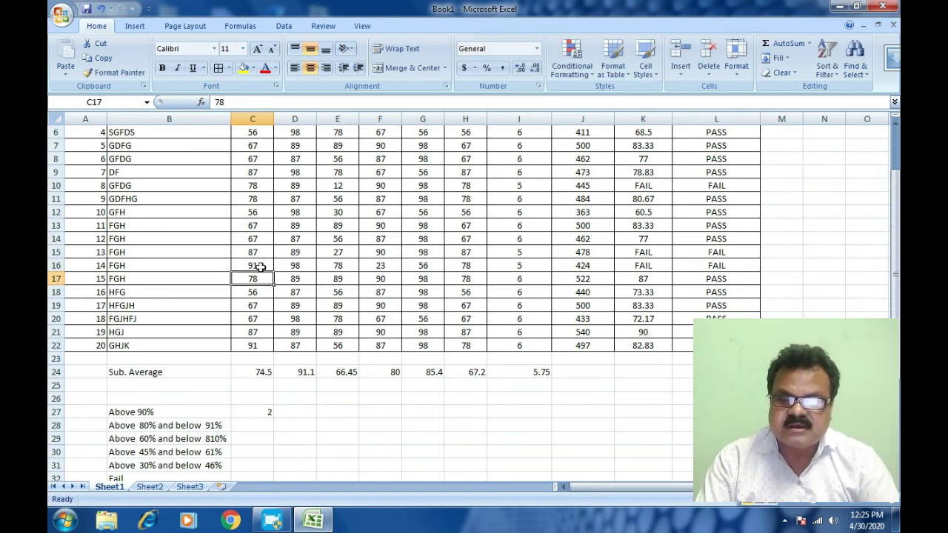
Copy the Above 90% count across C27:H27 (2, 6, 0, 0, 14, 0) and check column G's marks.
{"action": "left_click", "coordinate": [249, 408]}
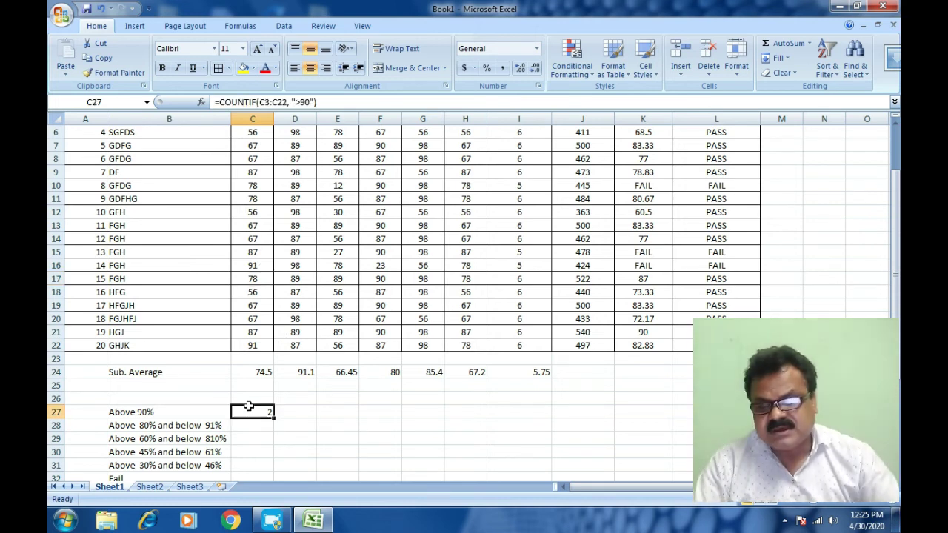
{"action": "left_click_drag", "start_coordinate": [273, 416], "coordinate": [483, 413]}
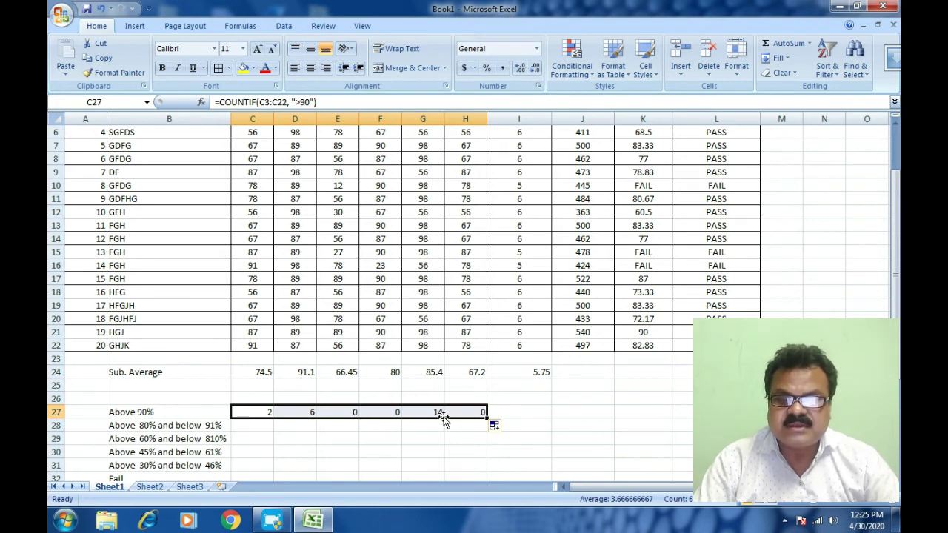
{"action": "left_click", "coordinate": [419, 337]}
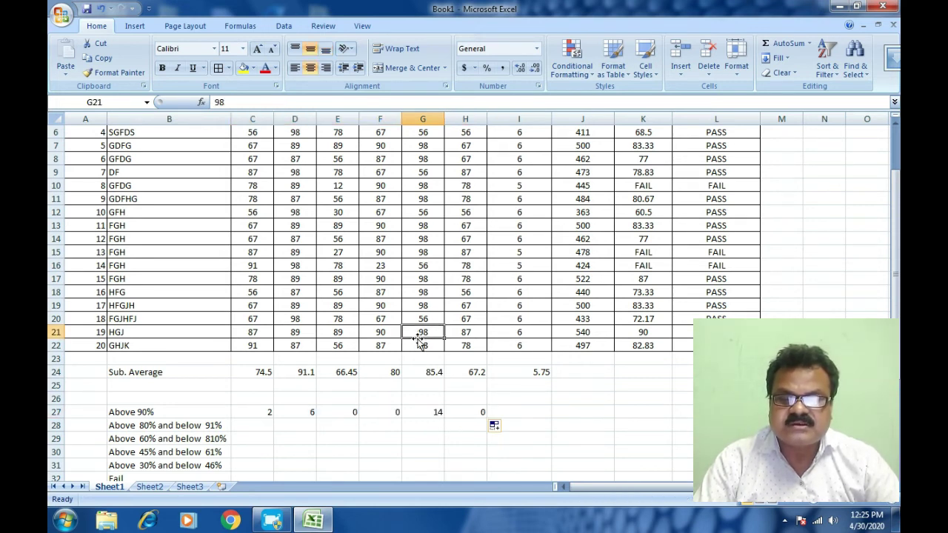
{"action": "left_click", "coordinate": [419, 345]}
{"action": "left_click", "coordinate": [417, 294]}
{"action": "left_click", "coordinate": [415, 269]}
{"action": "left_click", "coordinate": [414, 279]}
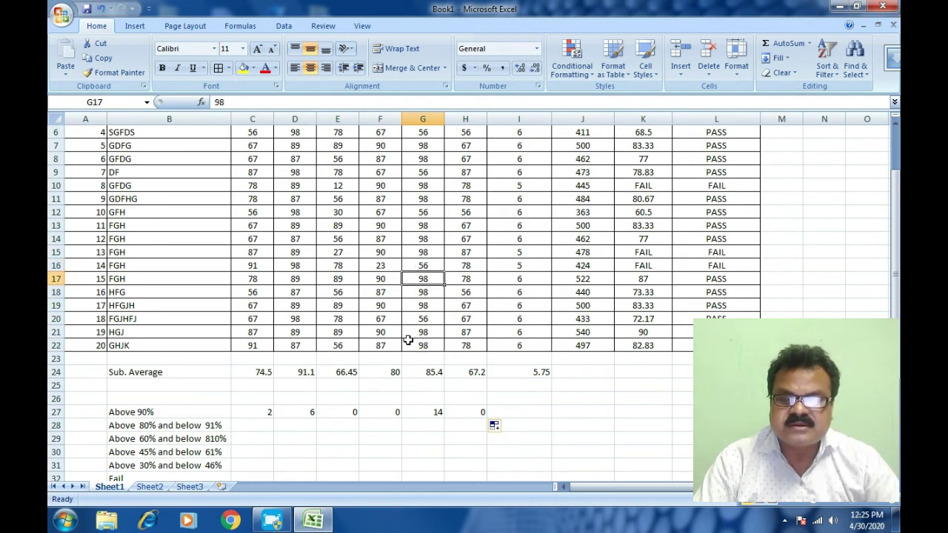
{"action": "scroll", "coordinate": [408, 340], "scroll_direction": "down", "scroll_amount": 2}
{"action": "left_click", "coordinate": [255, 357]}
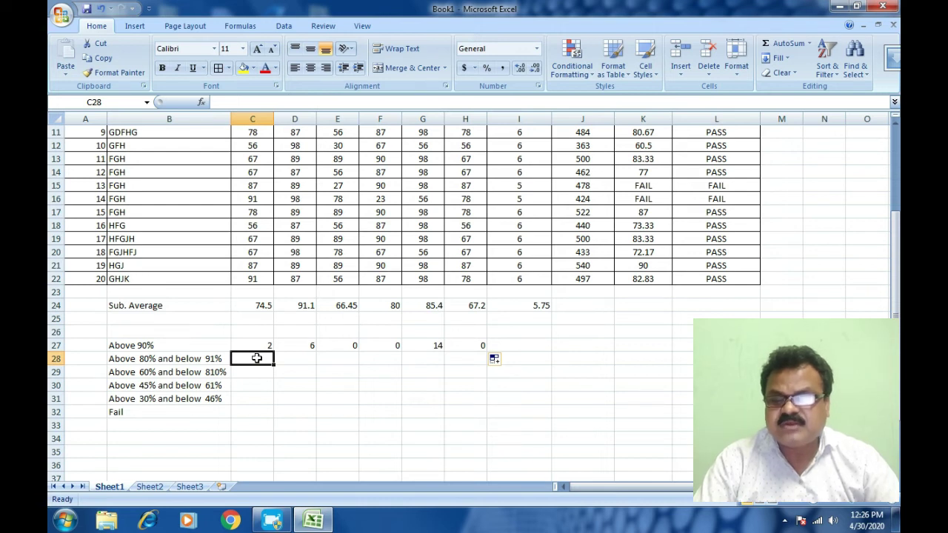
Enter =COUNTIF(C3:C22,">80") in C28 to count English marks above 80, giving 6.
{"action": "type", "text": "=count"}
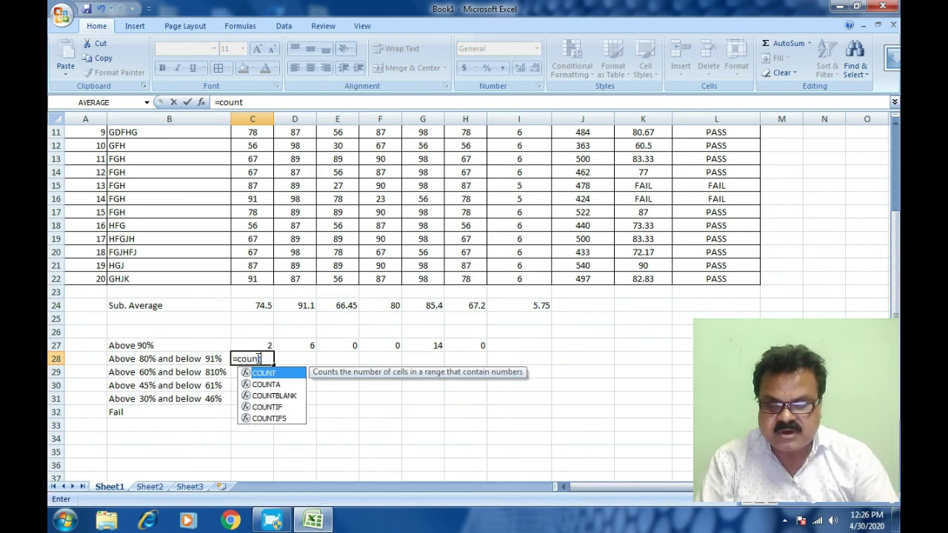
{"action": "type", "text": "if("}
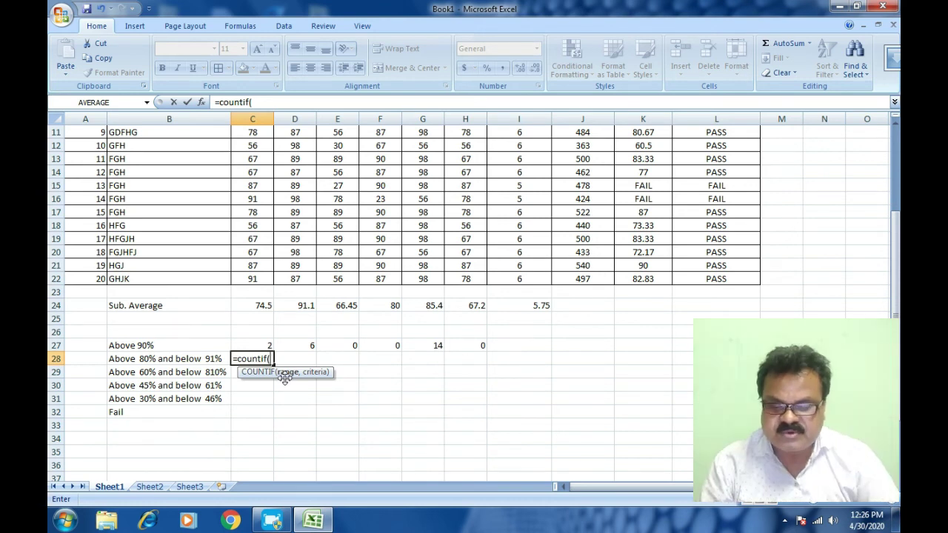
{"action": "scroll", "coordinate": [282, 376], "scroll_direction": "up", "scroll_amount": 2}
{"action": "scroll", "coordinate": [272, 321], "scroll_direction": "up", "scroll_amount": 2}
{"action": "left_click_drag", "start_coordinate": [254, 157], "coordinate": [251, 412]}
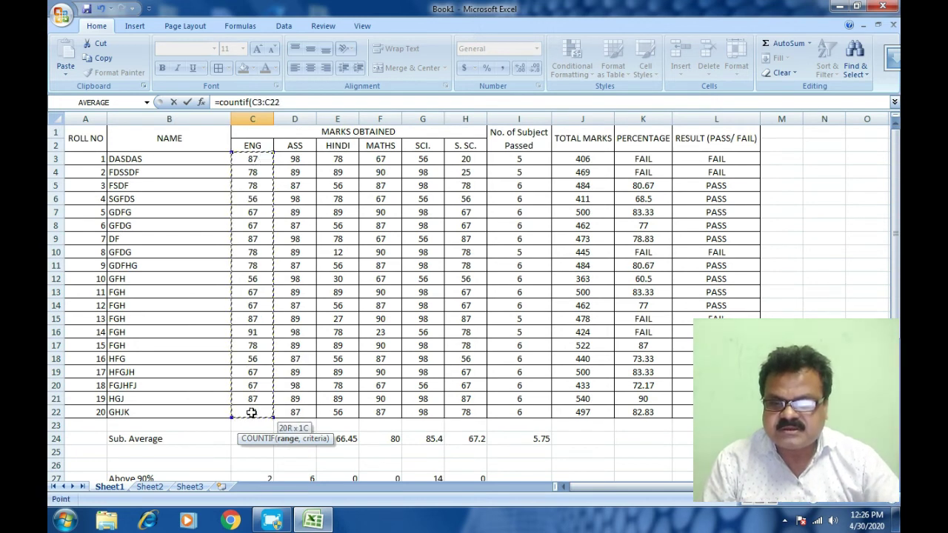
{"action": "scroll", "coordinate": [252, 413], "scroll_direction": "down", "scroll_amount": 3}
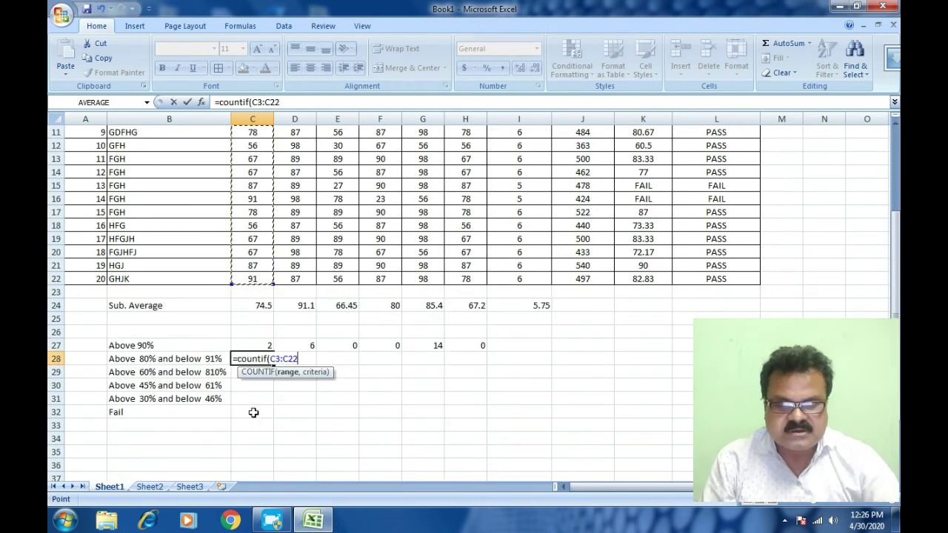
{"action": "type", "text": ","}
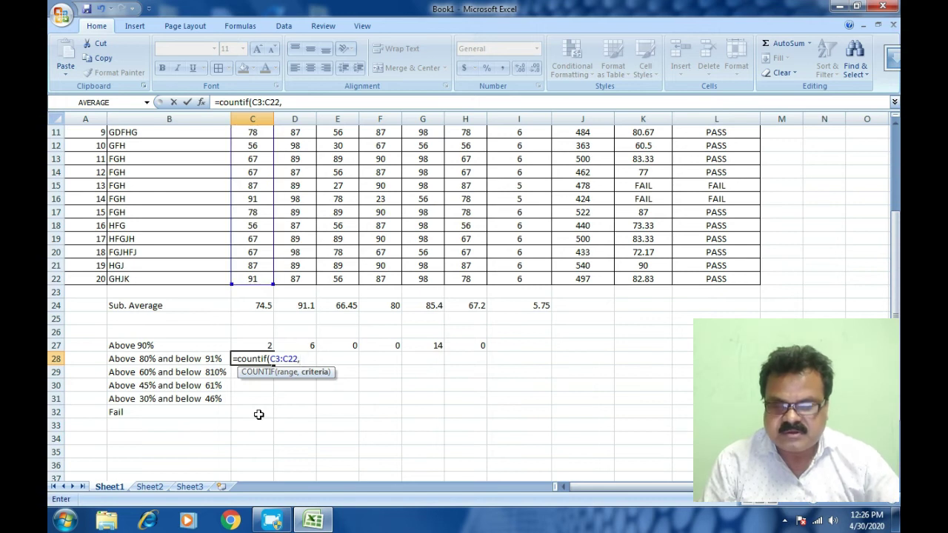
{"action": "type", "text": "\">80"}
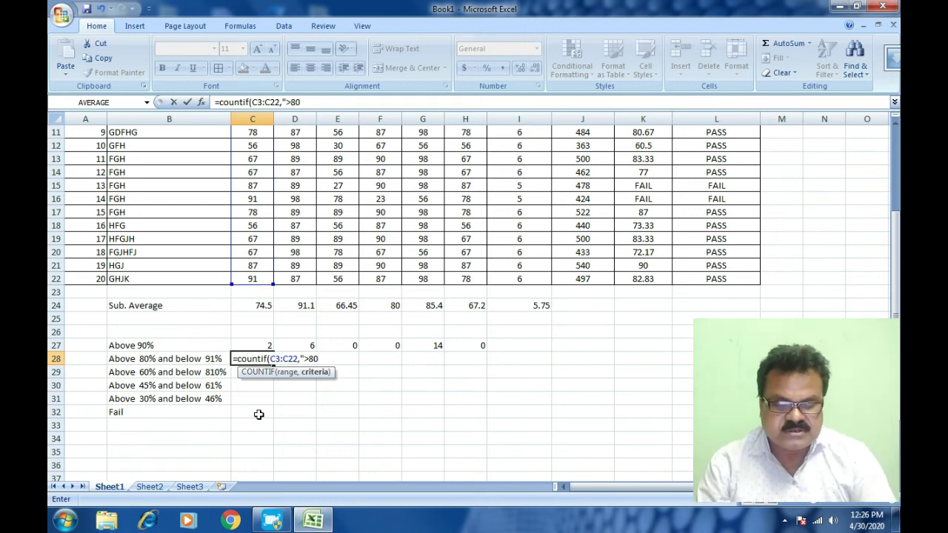
{"action": "type", "text": "\""}
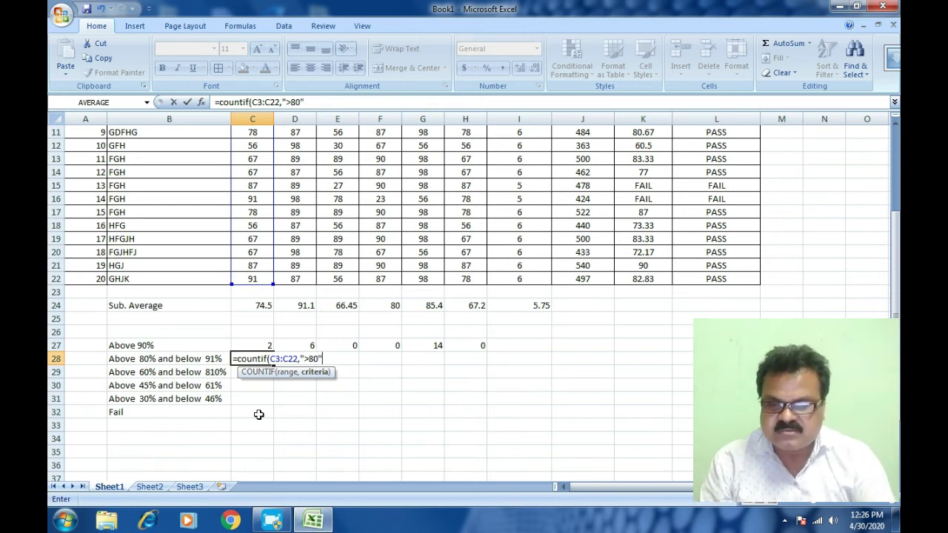
{"action": "type", "text": ")"}
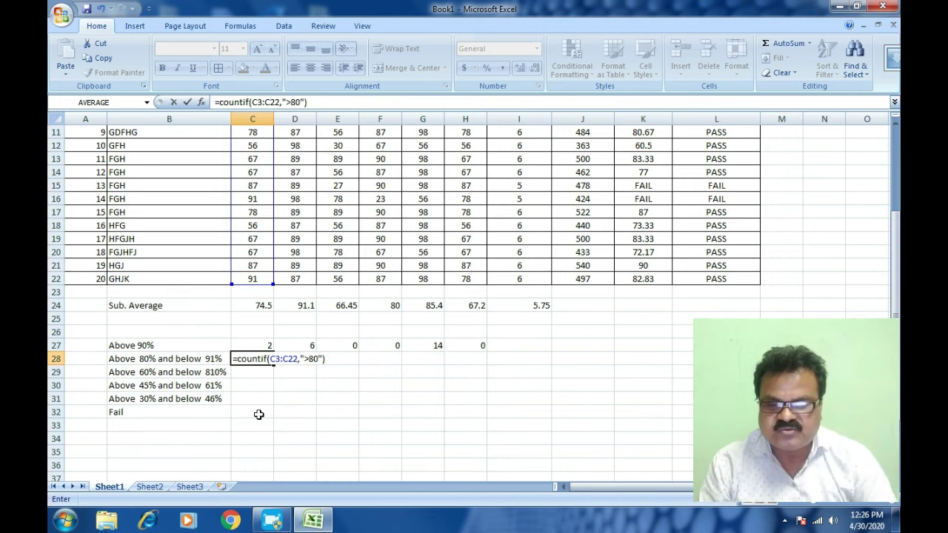
{"action": "key", "text": "Return"}
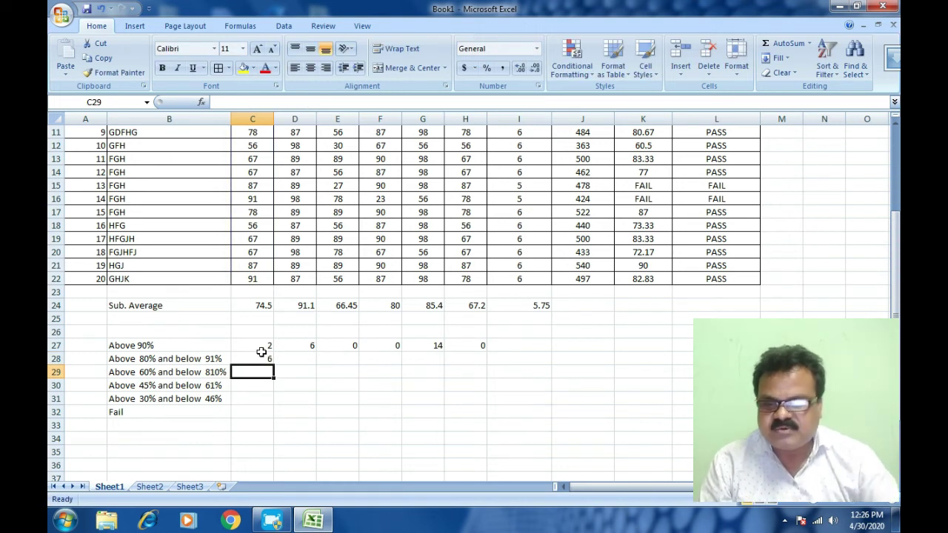
{"action": "left_click", "coordinate": [261, 359]}
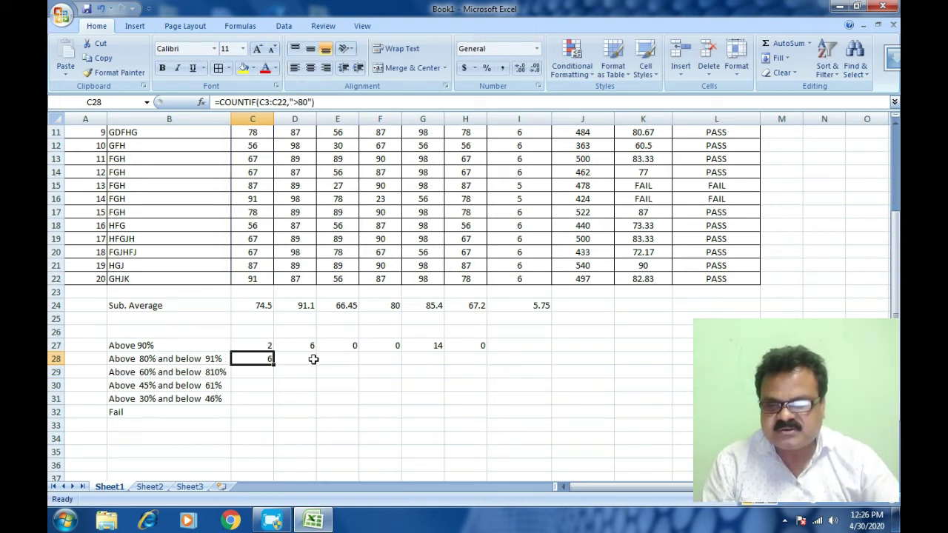
{"action": "double_click", "coordinate": [254, 357]}
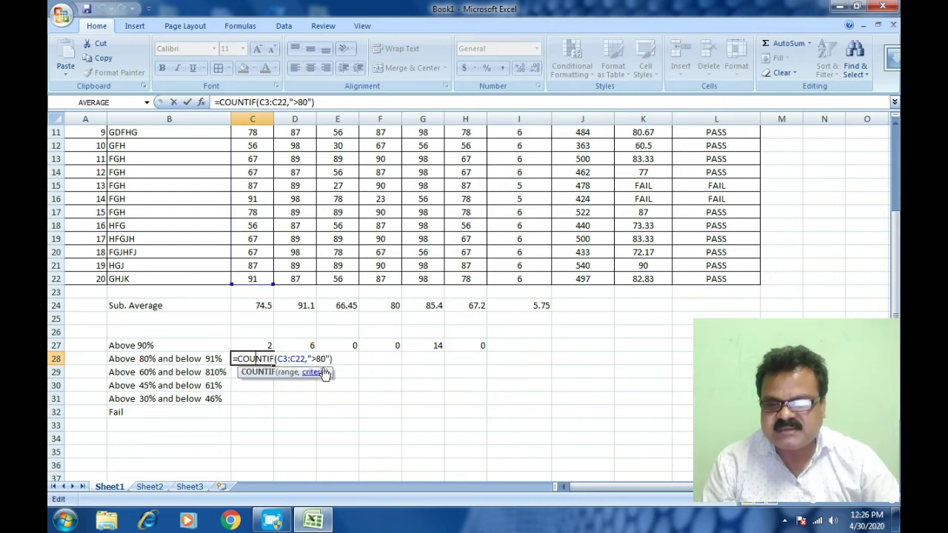
Append -C27 to C28's formula so it counts only marks from 81 to 90, showing 4.
{"action": "left_click", "coordinate": [344, 358]}
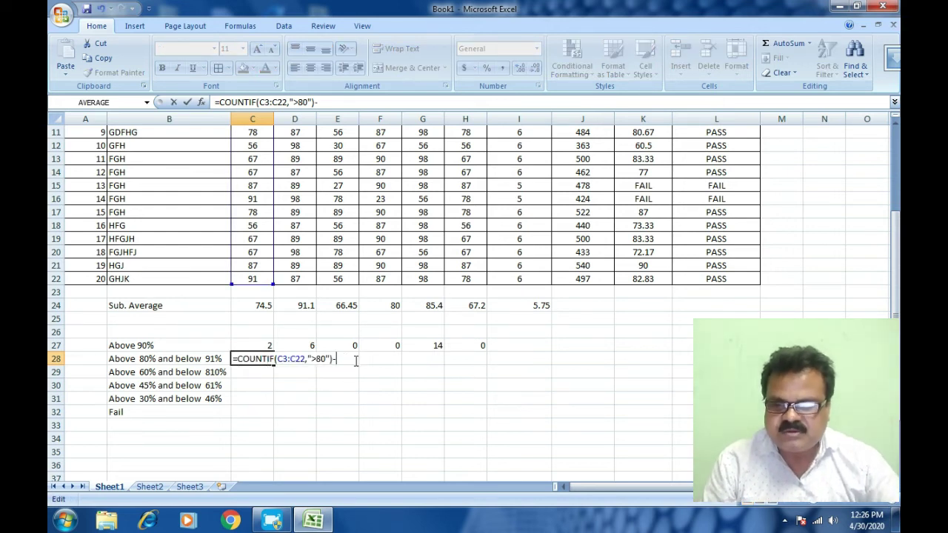
{"action": "type", "text": "-"}
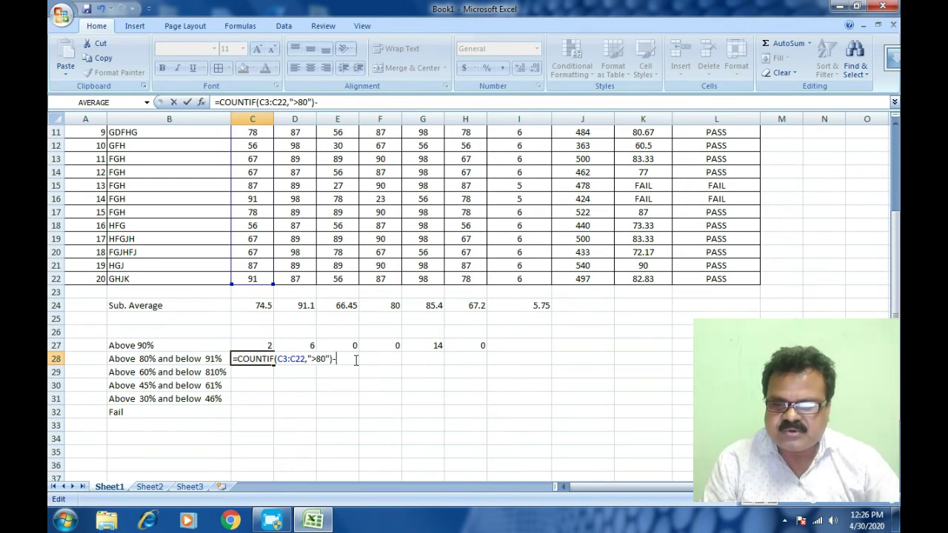
{"action": "left_click", "coordinate": [267, 343]}
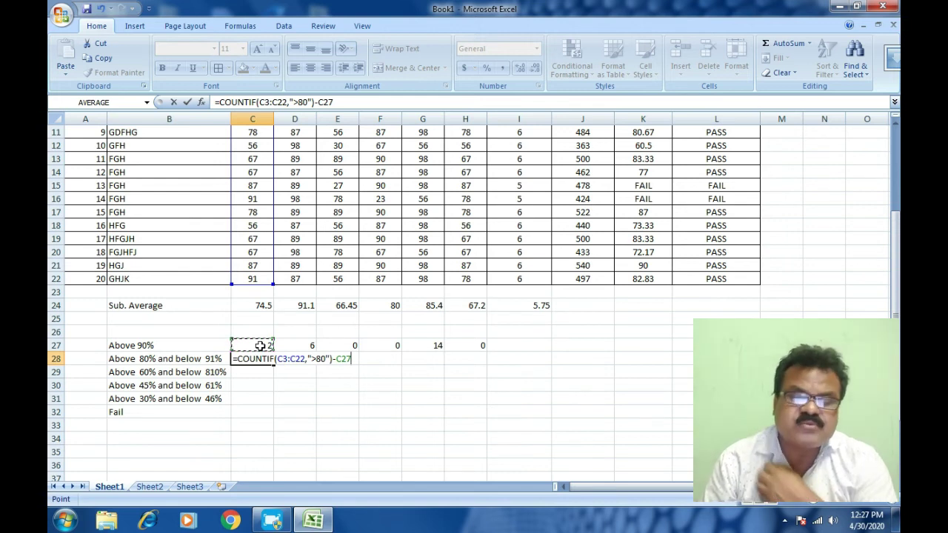
{"action": "key", "text": "Return"}
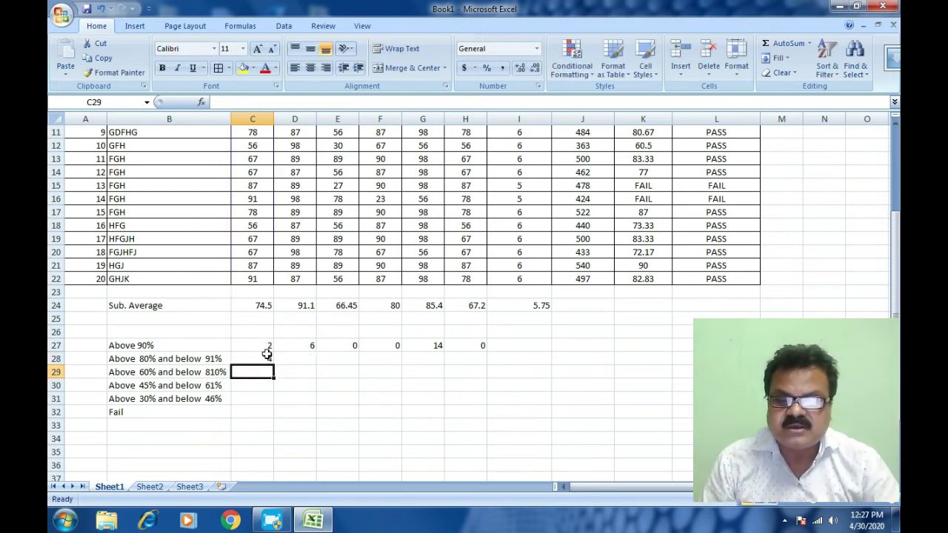
Fix the B29 label's 810% typo so it reads 'Above 60% and below 81%'.
{"action": "left_click", "coordinate": [214, 372]}
{"action": "double_click", "coordinate": [214, 372]}
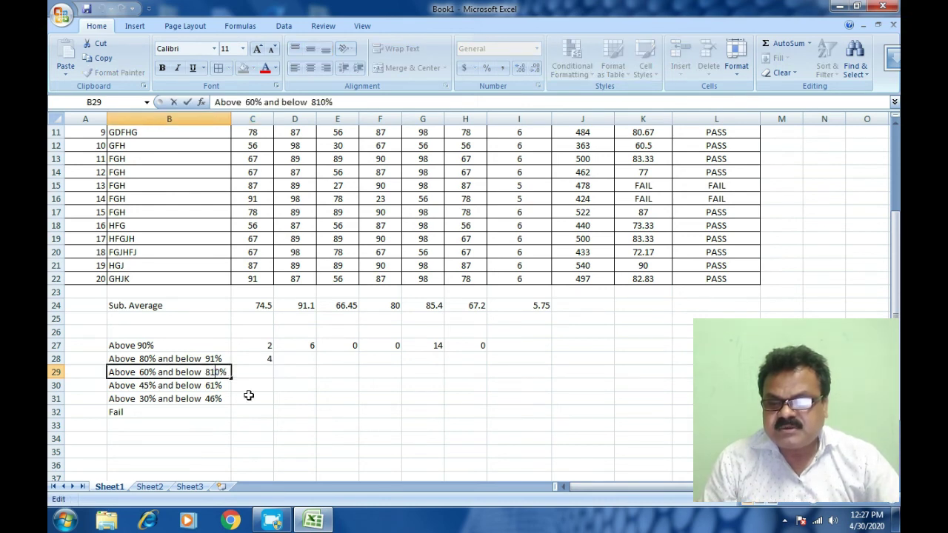
{"action": "key", "text": "Delete"}
{"action": "key", "text": "Return"}
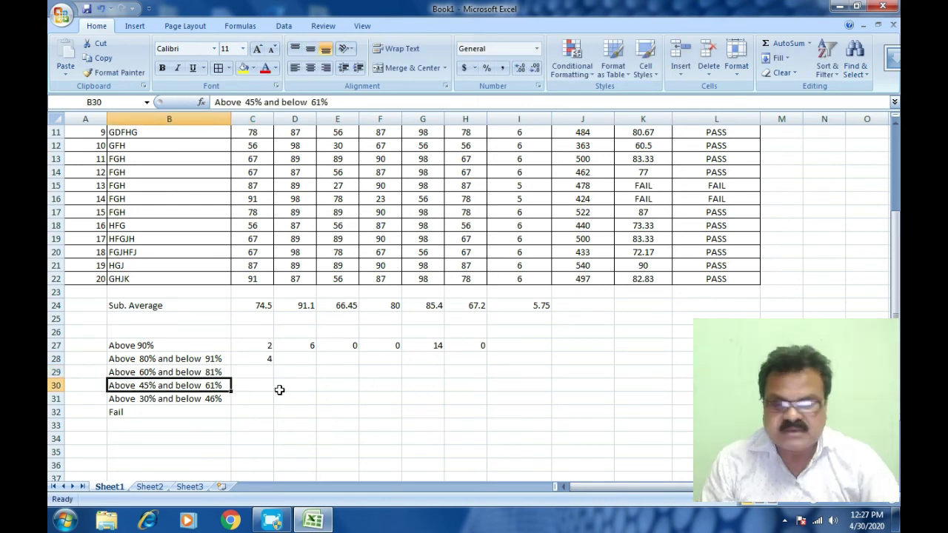
{"action": "left_click", "coordinate": [265, 374]}
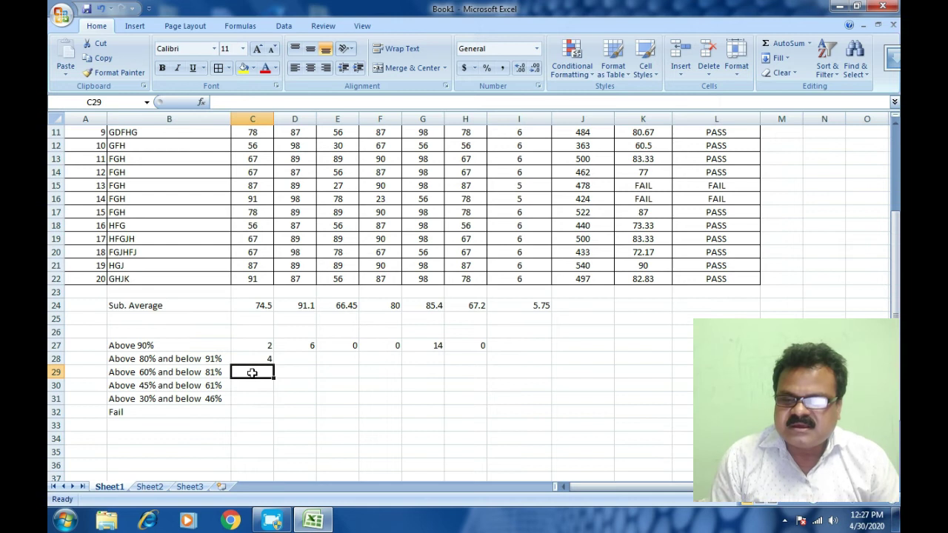
Enter =COUNTIF(C3:C22,">60") in C29, adding the missing quotes after the formula error.
{"action": "type", "text": "i"}
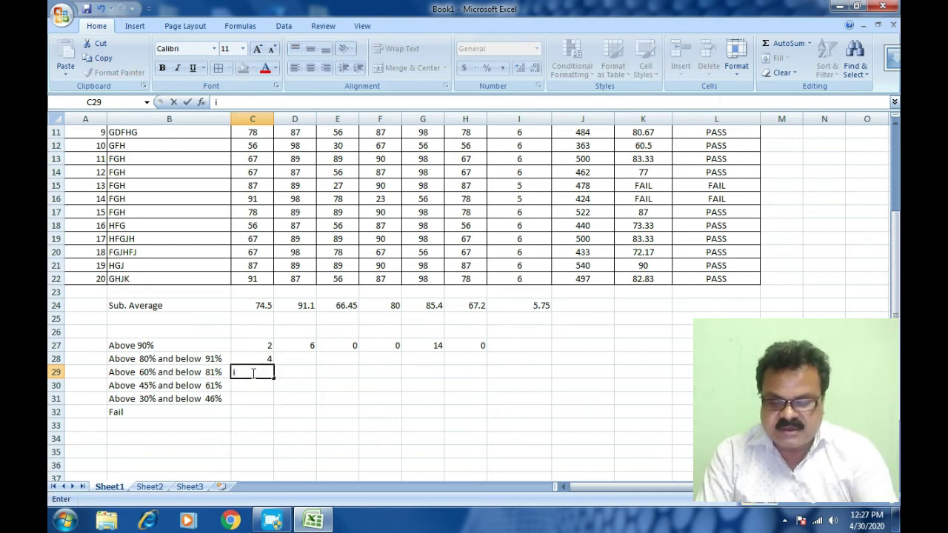
{"action": "key", "text": "BackSpace"}
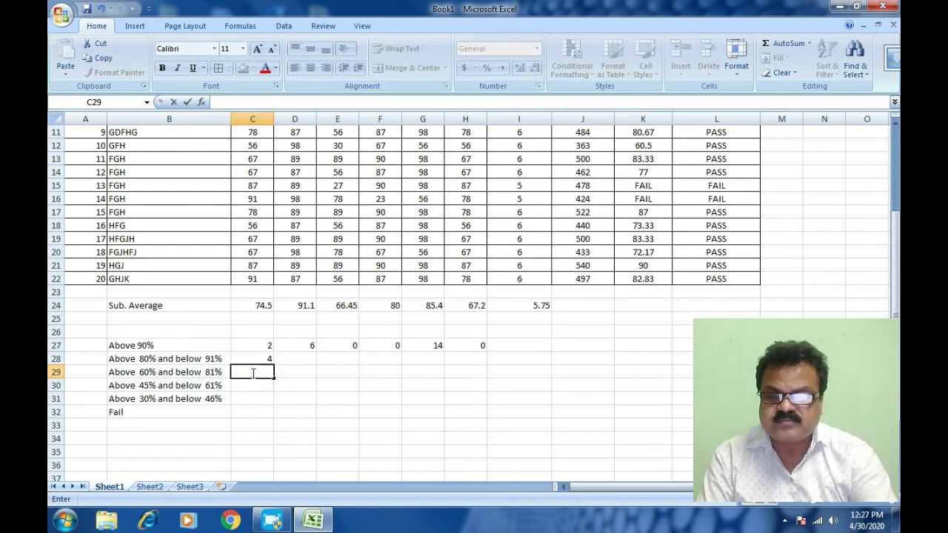
{"action": "type", "text": "=coun"}
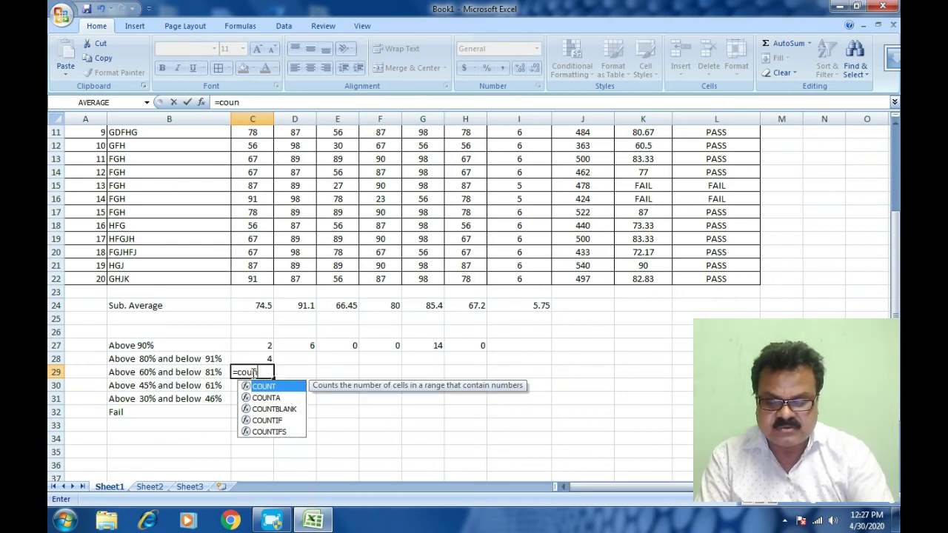
{"action": "type", "text": "tif("}
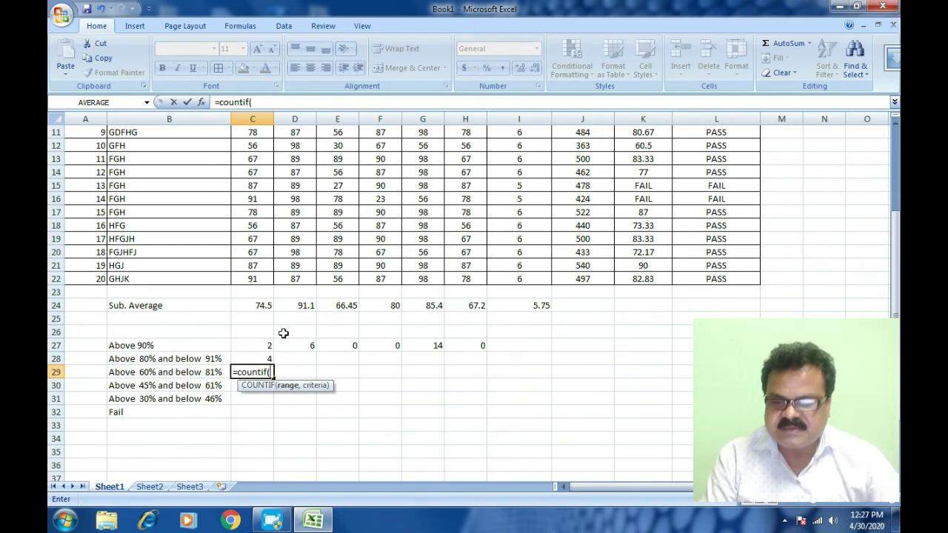
{"action": "scroll", "coordinate": [262, 226], "scroll_direction": "up", "scroll_amount": 3}
{"action": "left_click_drag", "start_coordinate": [256, 162], "coordinate": [257, 410]}
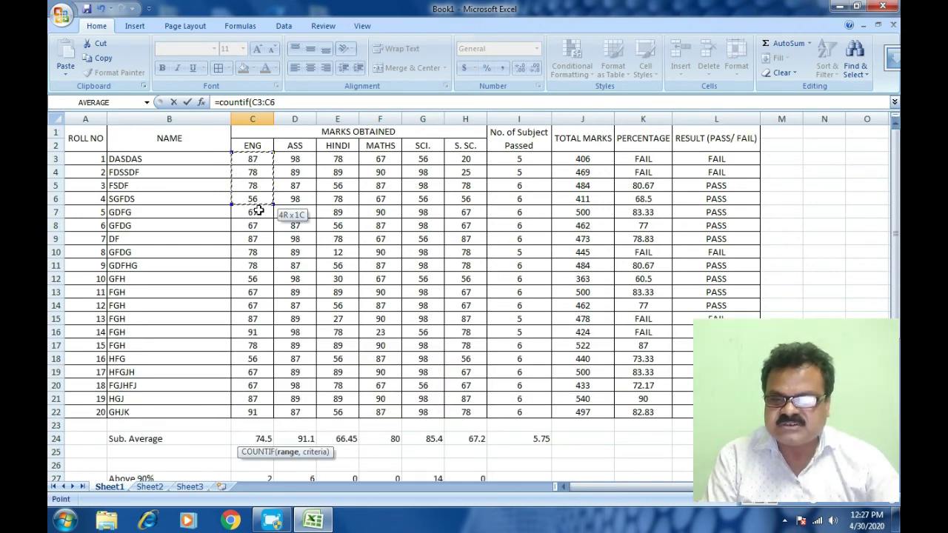
{"action": "scroll", "coordinate": [257, 411], "scroll_direction": "down", "scroll_amount": 3}
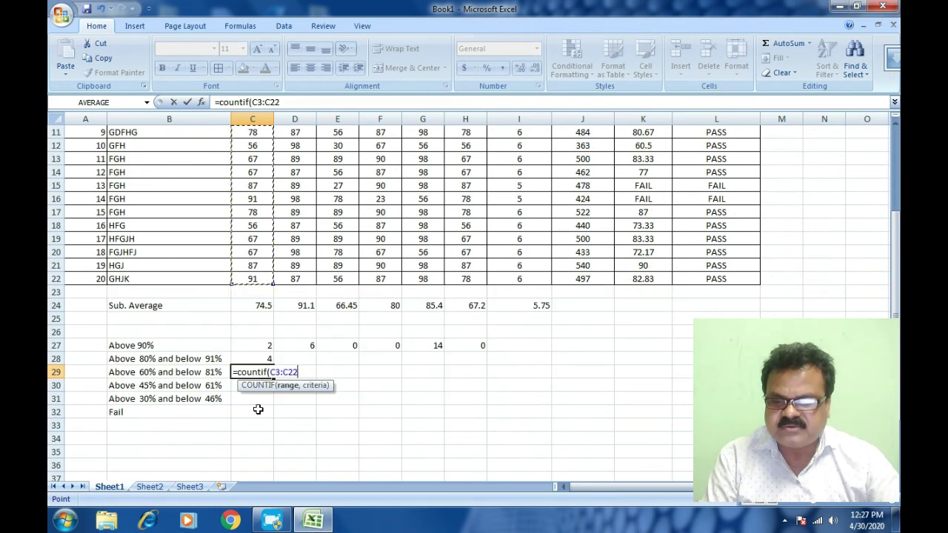
{"action": "type", "text": ","}
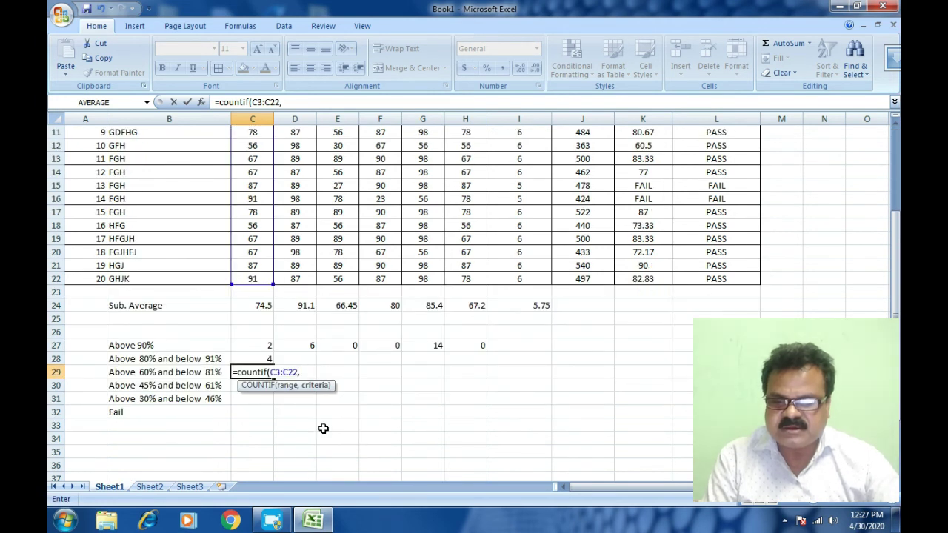
{"action": "type", "text": ">60"}
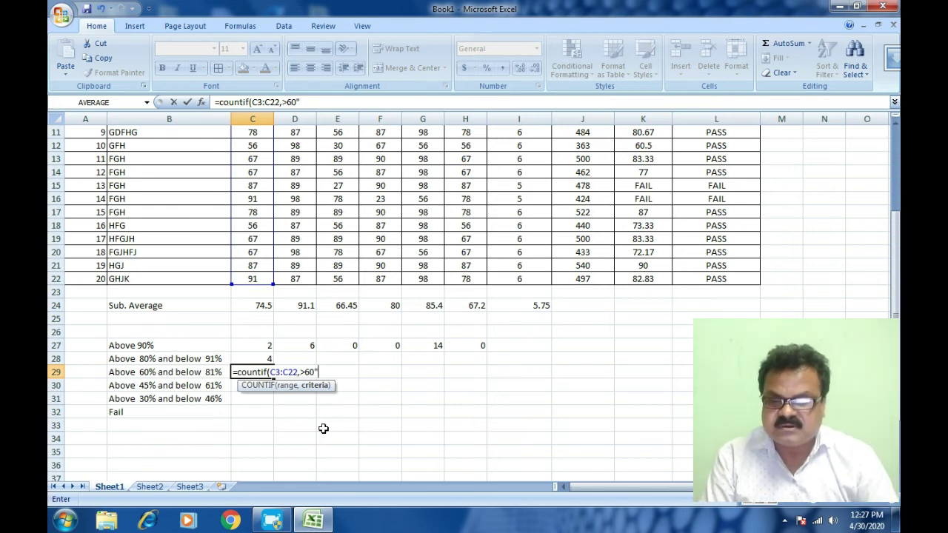
{"action": "key", "text": "Return"}
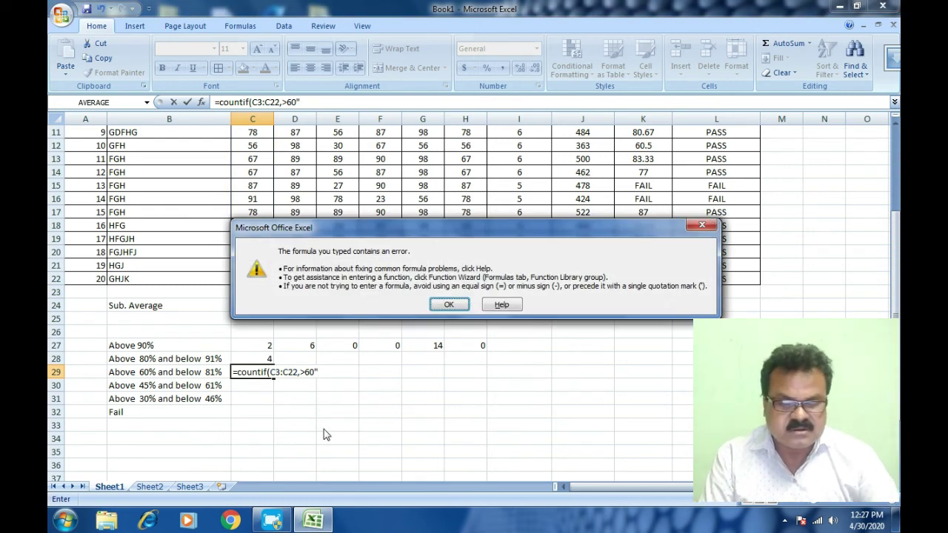
{"action": "left_click", "coordinate": [449, 305]}
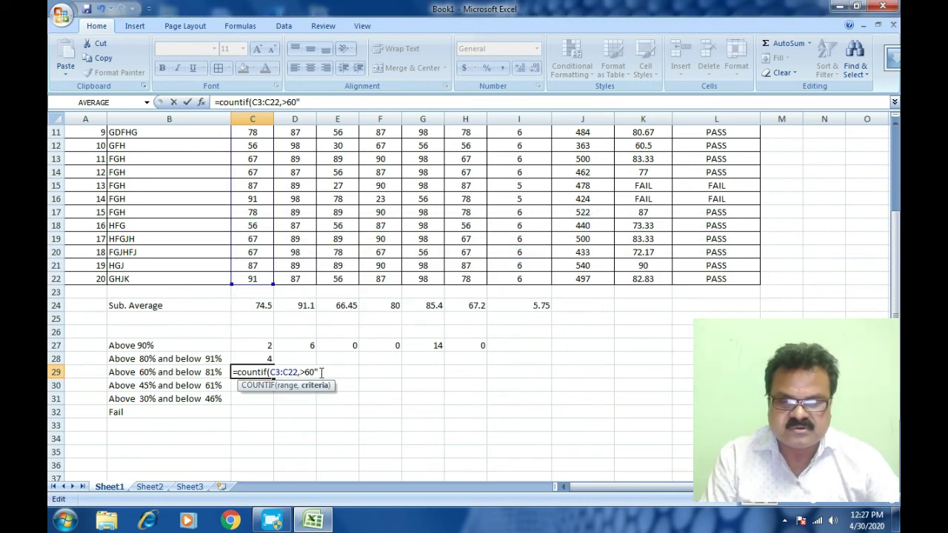
{"action": "type", "text": "\""}
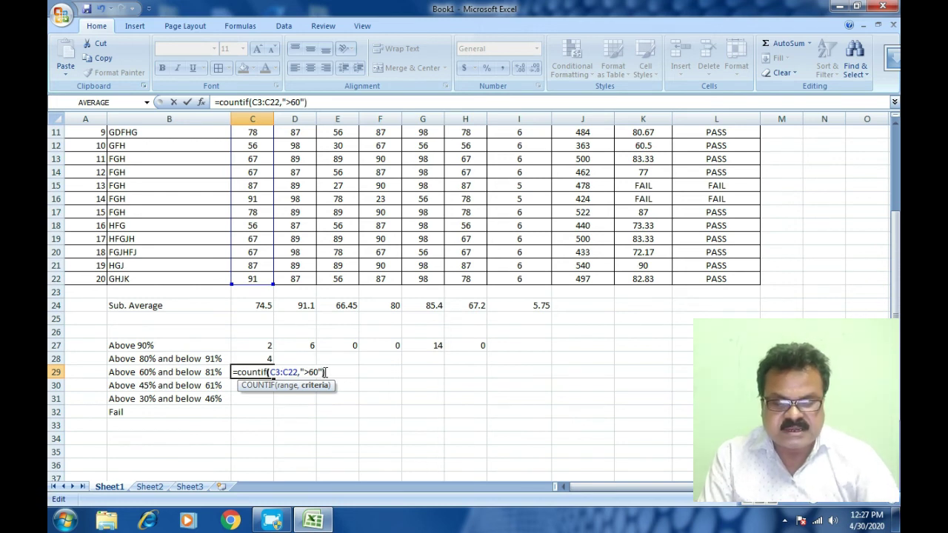
Subtract C28 and C27 from the C29 count, leaving 11.
{"action": "type", "text": "-"}
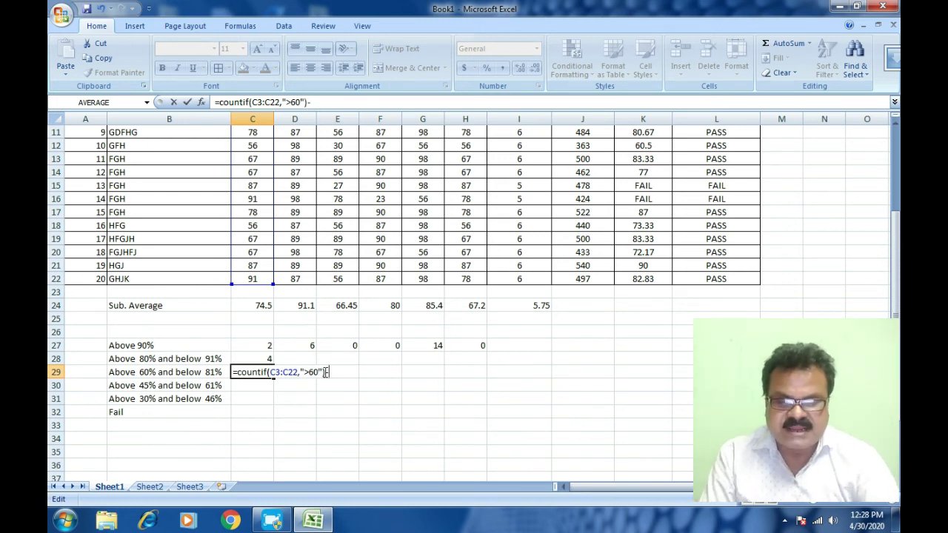
{"action": "left_click", "coordinate": [268, 356]}
{"action": "type", "text": "-"}
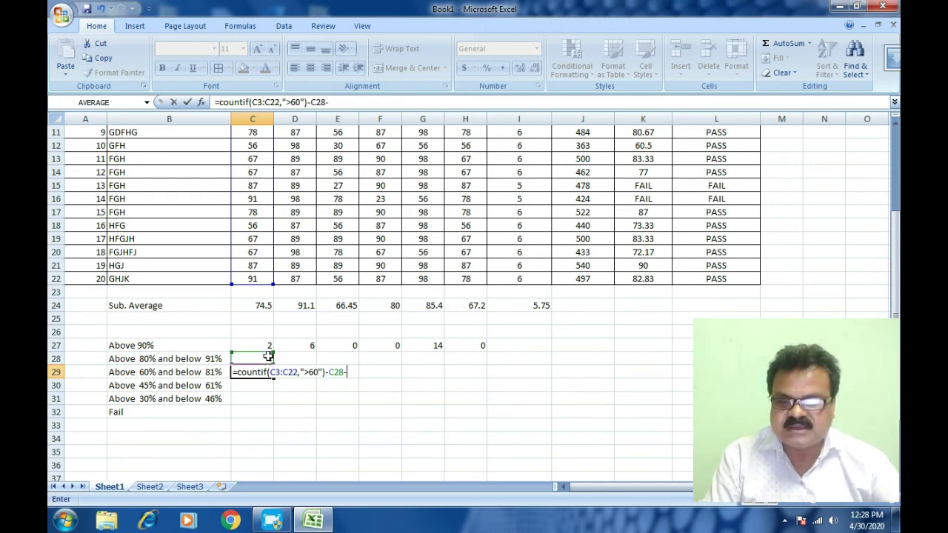
{"action": "scroll", "coordinate": [268, 356], "scroll_direction": "down", "scroll_amount": 2}
{"action": "left_click", "coordinate": [250, 278]}
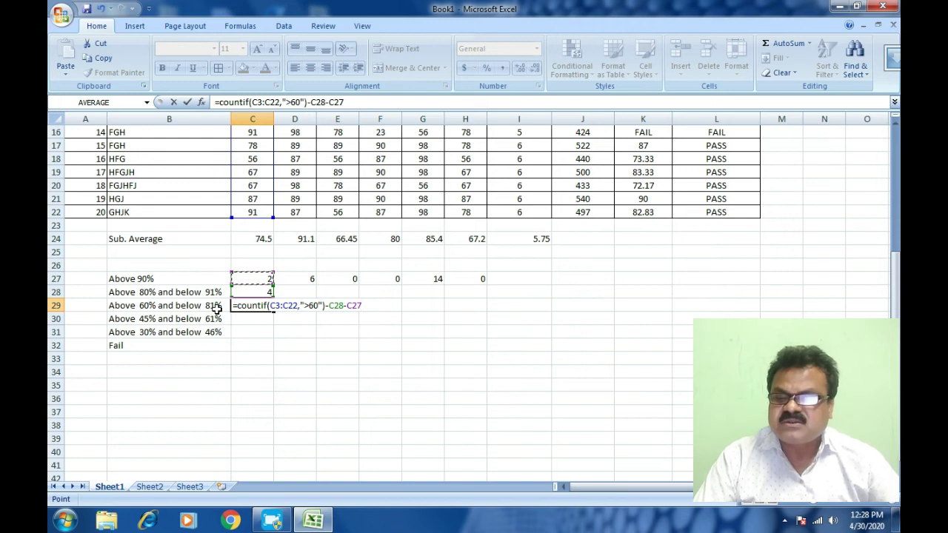
{"action": "key", "text": "Return"}
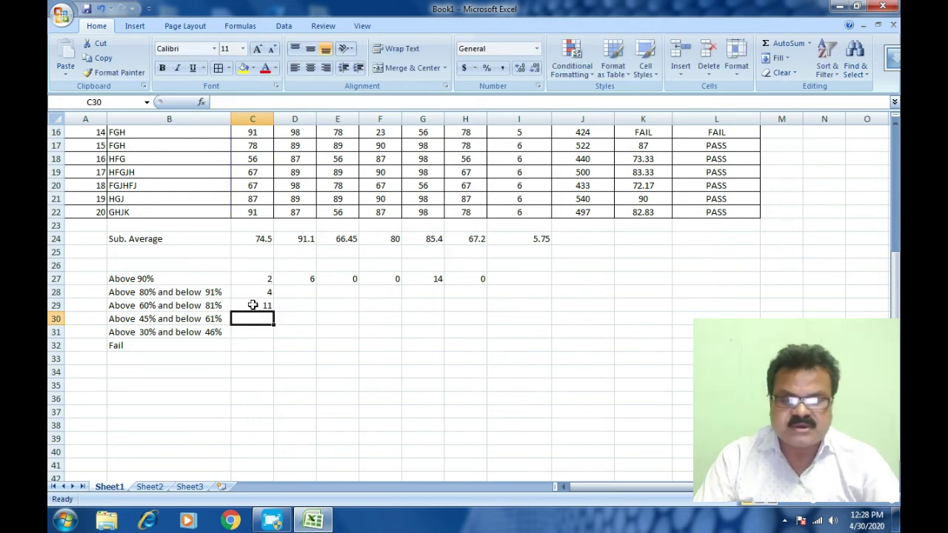
Copy the C29 band-count formula down into C30.
{"action": "left_click_drag", "start_coordinate": [252, 305], "coordinate": [252, 298]}
{"action": "left_click", "coordinate": [252, 307]}
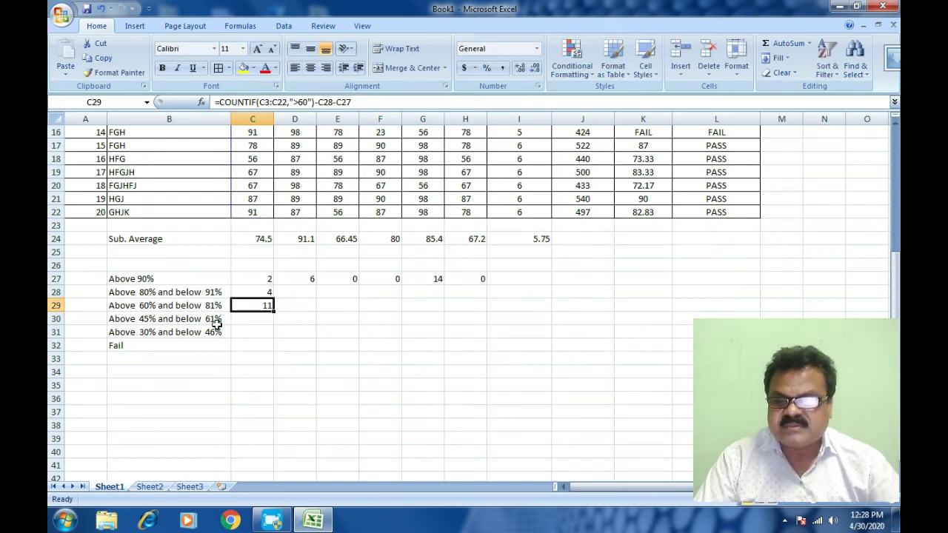
{"action": "left_click", "coordinate": [247, 322]}
{"action": "left_click", "coordinate": [254, 310]}
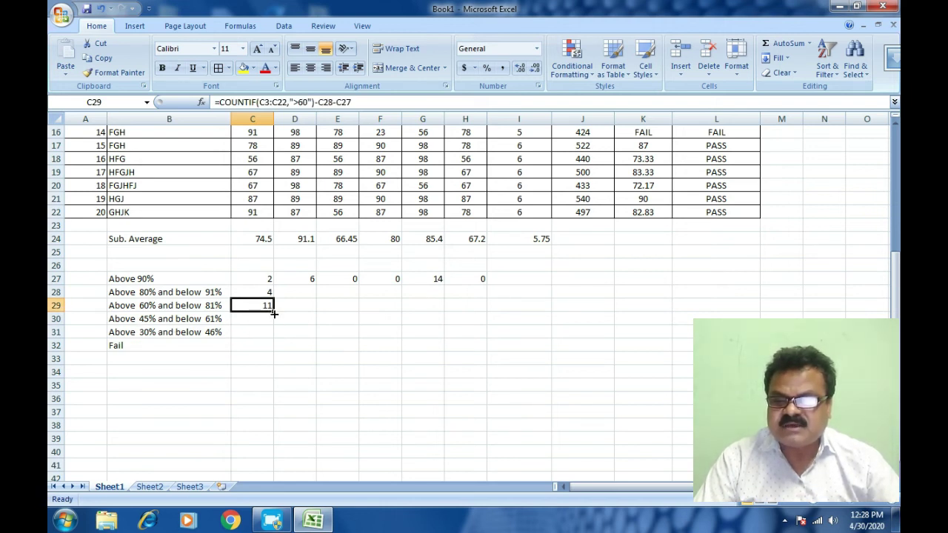
{"action": "left_click_drag", "start_coordinate": [274, 313], "coordinate": [275, 327]}
{"action": "left_click", "coordinate": [249, 317]}
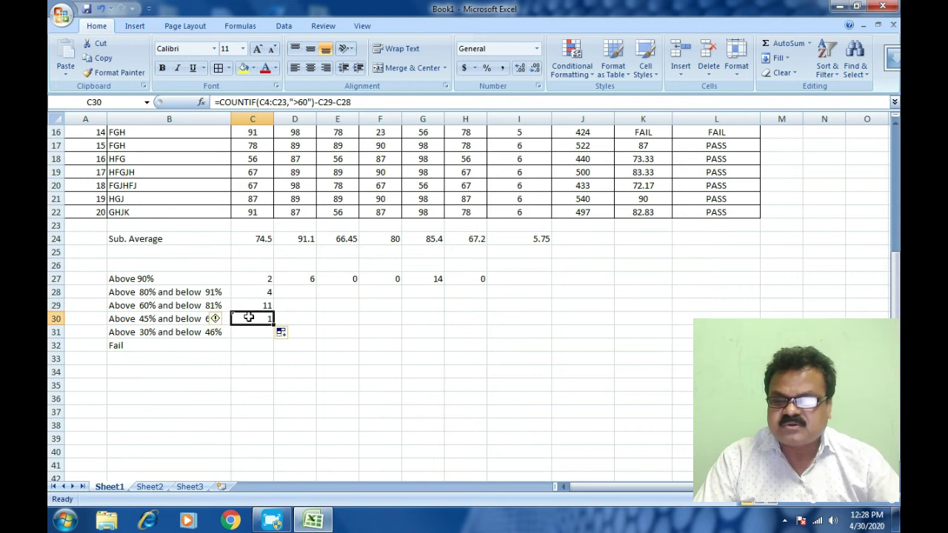
{"action": "double_click", "coordinate": [248, 317]}
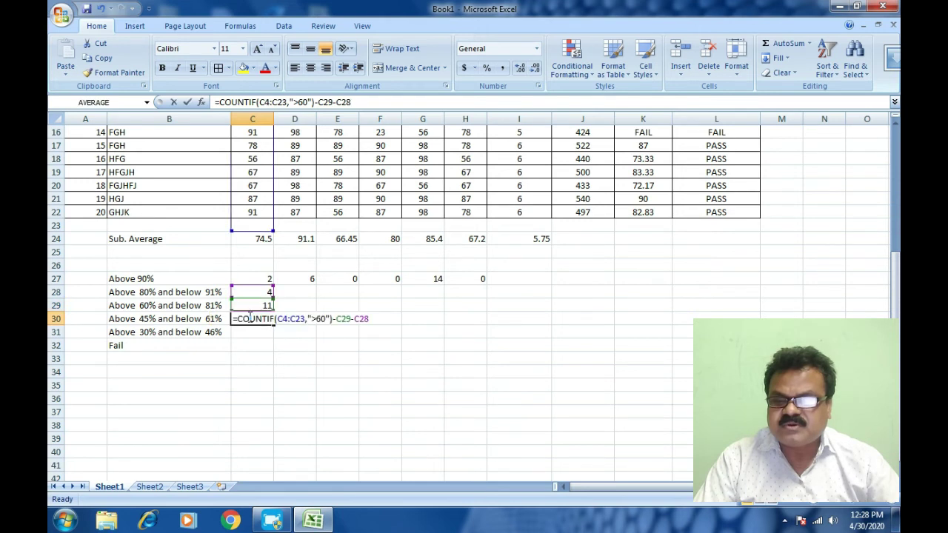
Correct C30's range to C3:C22, set the criterion to >45, and drop the shifted subtractions.
{"action": "left_click", "coordinate": [283, 320]}
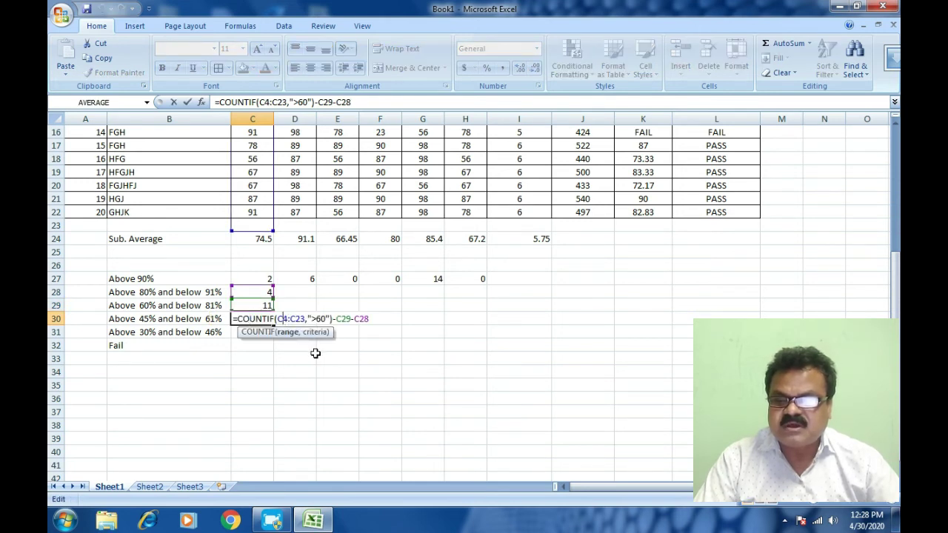
{"action": "key", "text": "Delete"}
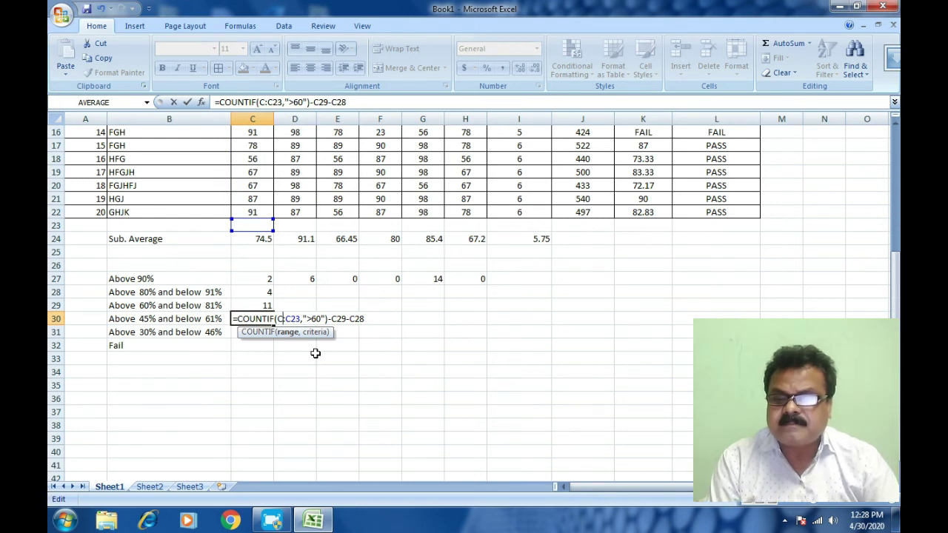
{"action": "type", "text": "3"}
{"action": "key", "text": "Right"}
{"action": "key", "text": "Right"}
{"action": "key", "text": "Right"}
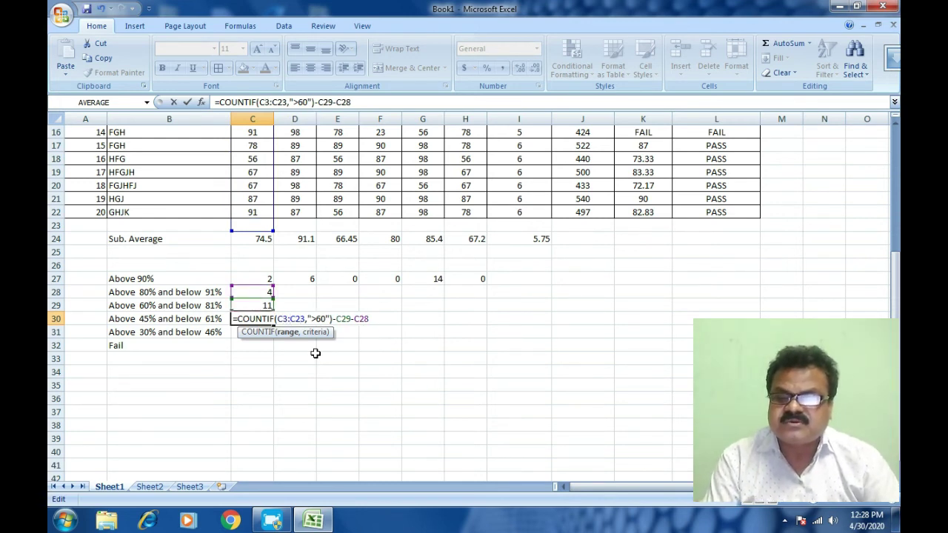
{"action": "key", "text": "Delete"}
{"action": "type", "text": "2"}
{"action": "key", "text": "Right"}
{"action": "key", "text": "Right"}
{"action": "key", "text": "Right"}
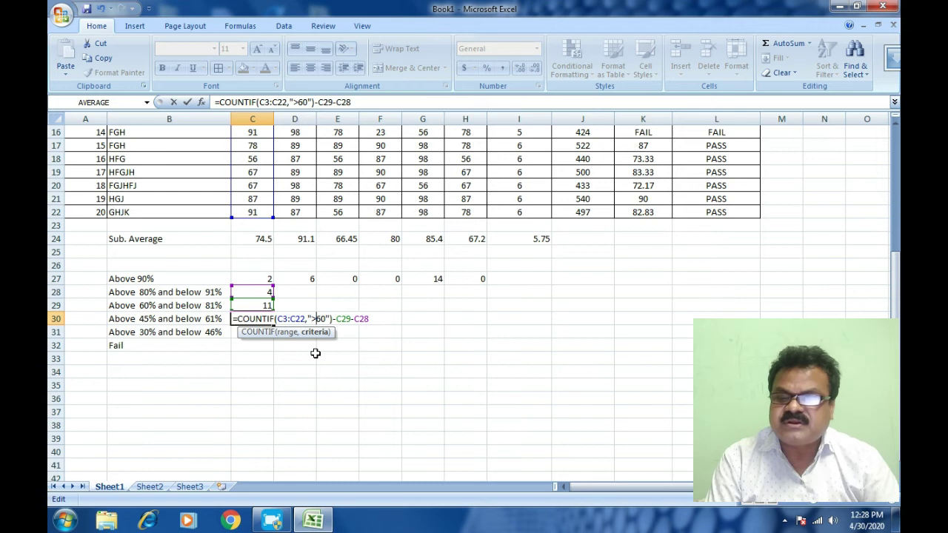
{"action": "type", "text": "45"}
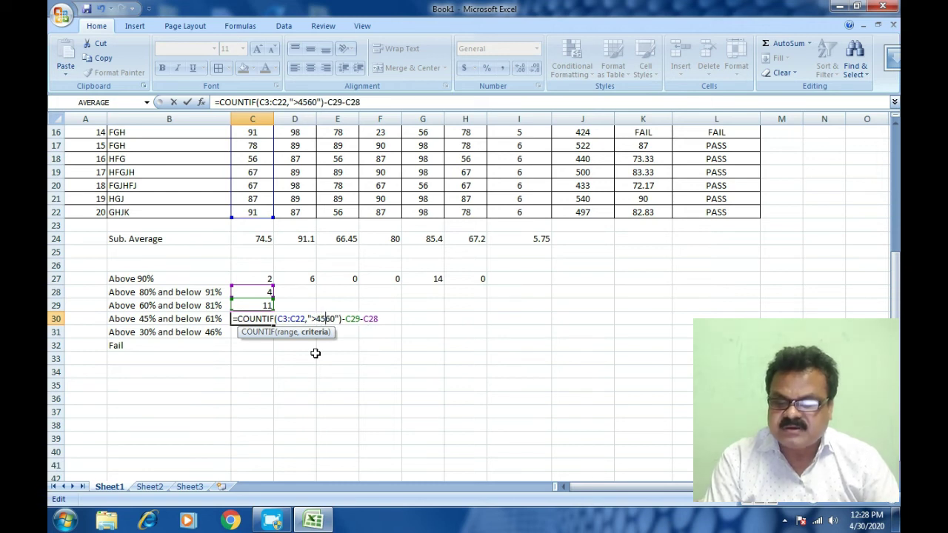
{"action": "key", "text": "Delete"}
{"action": "key", "text": "Delete"}
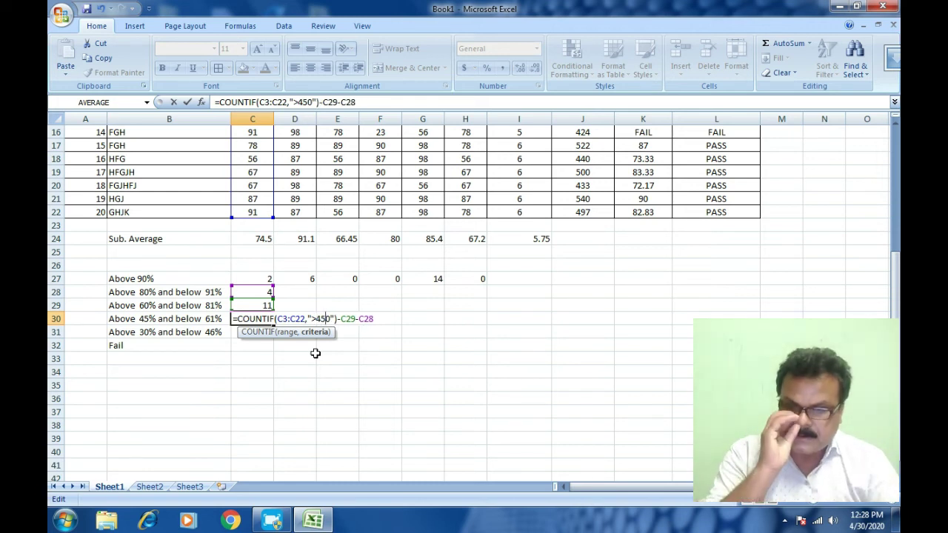
{"action": "key", "text": "Right"}
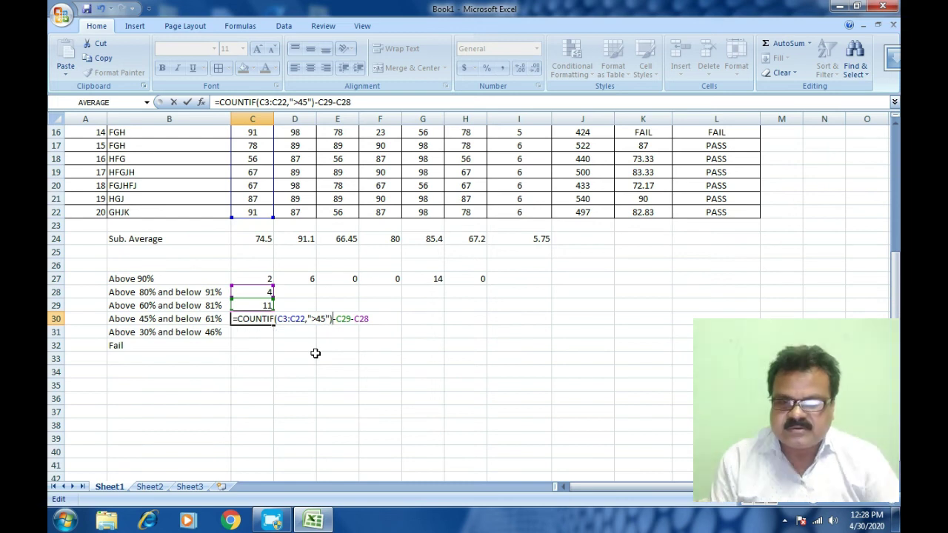
{"action": "key", "text": "Right"}
{"action": "key", "text": "Delete"}
{"action": "key", "text": "Delete"}
{"action": "key", "text": "Delete"}
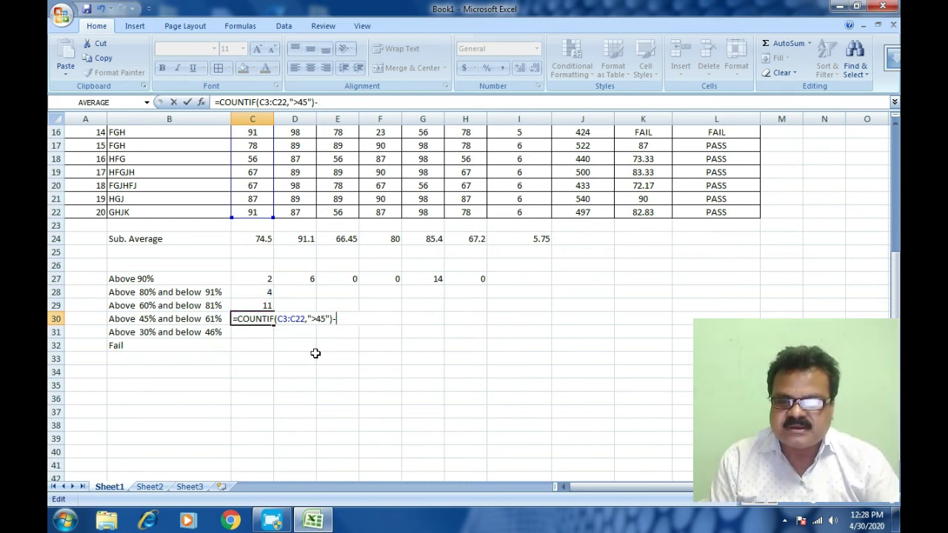
Subtract C29, C28 and C27 in C30's formula, giving 3.
{"action": "left_click", "coordinate": [257, 304]}
{"action": "type", "text": "-"}
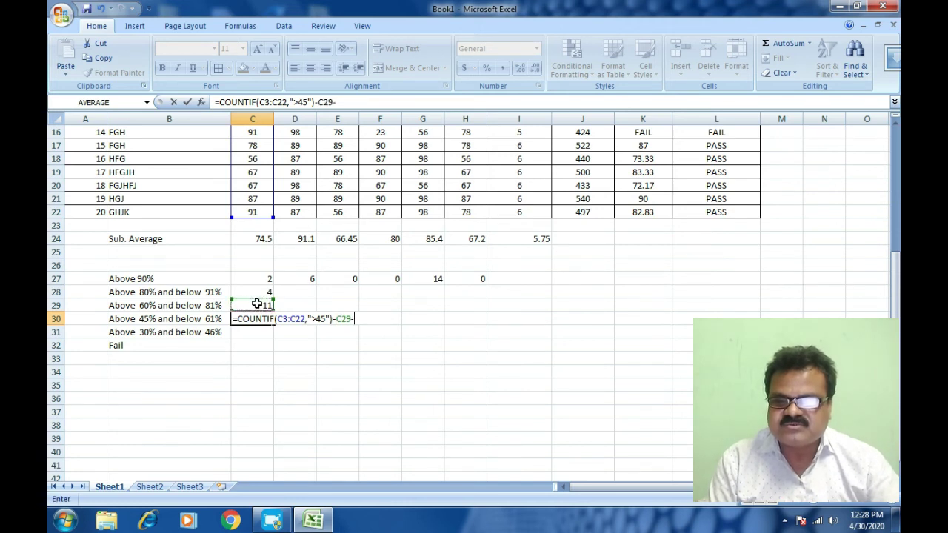
{"action": "left_click", "coordinate": [256, 292]}
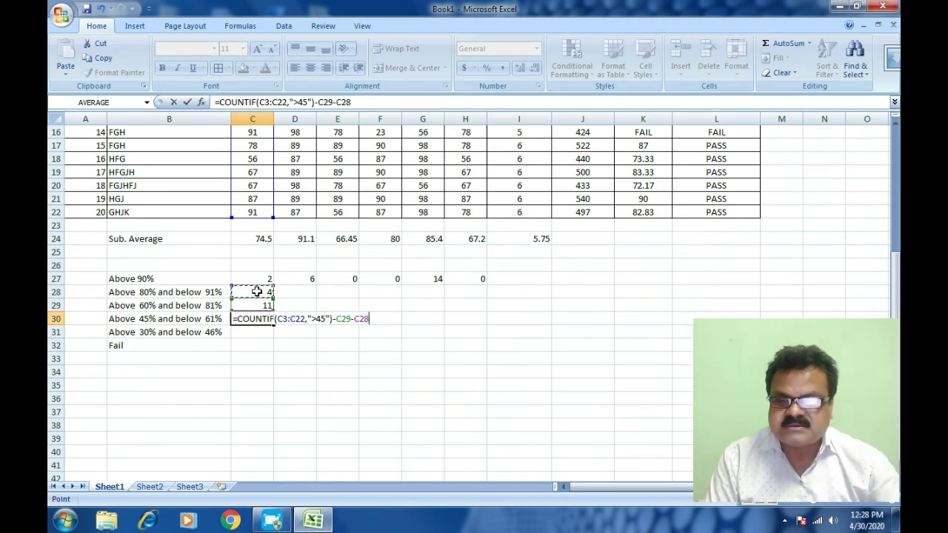
{"action": "type", "text": "-"}
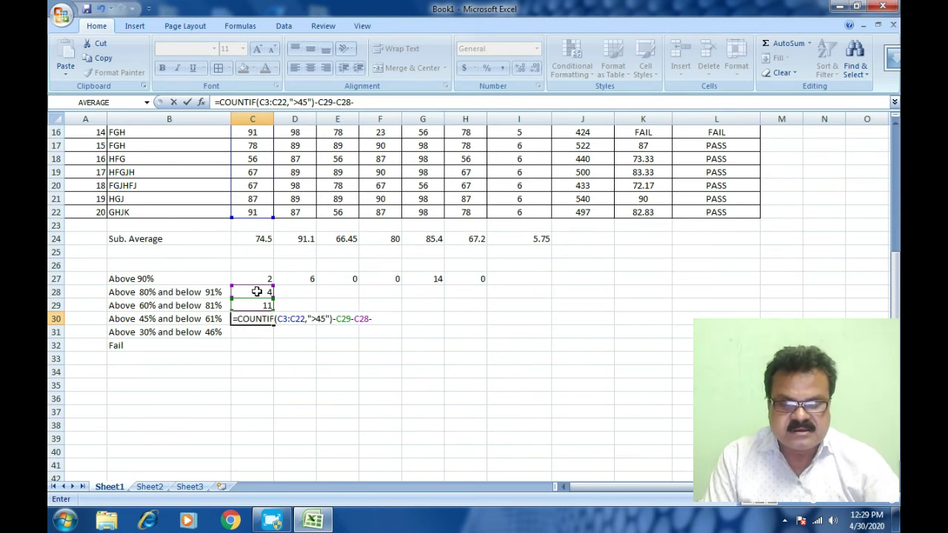
{"action": "left_click", "coordinate": [256, 281]}
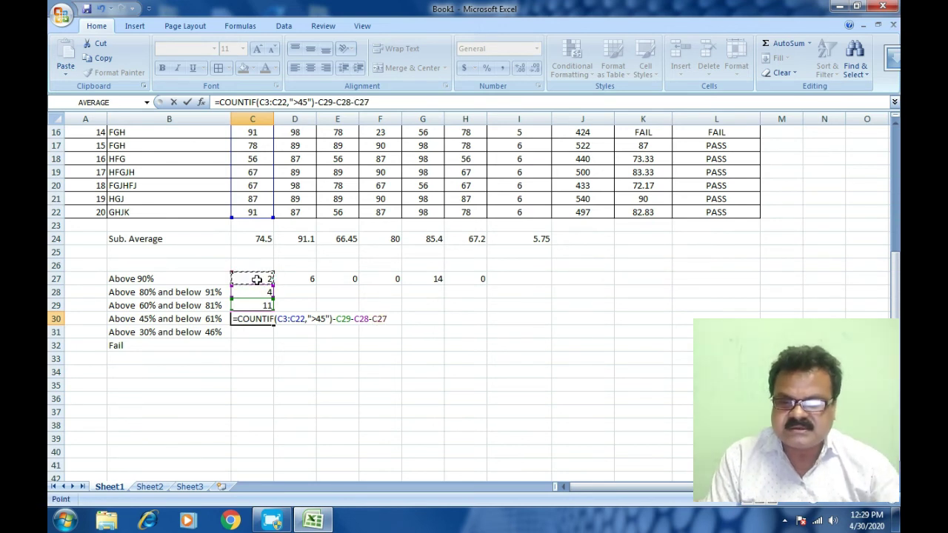
{"action": "key", "text": "Return"}
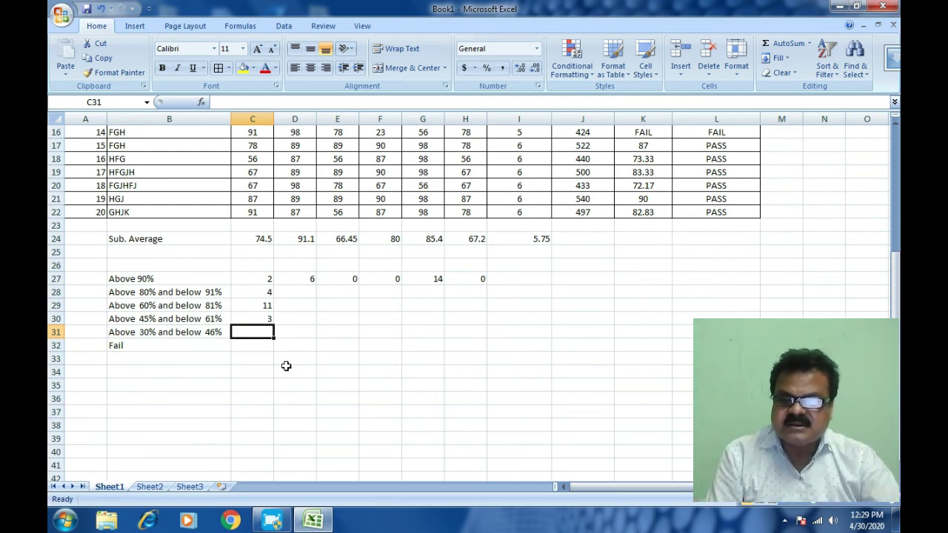
{"action": "left_click", "coordinate": [270, 320]}
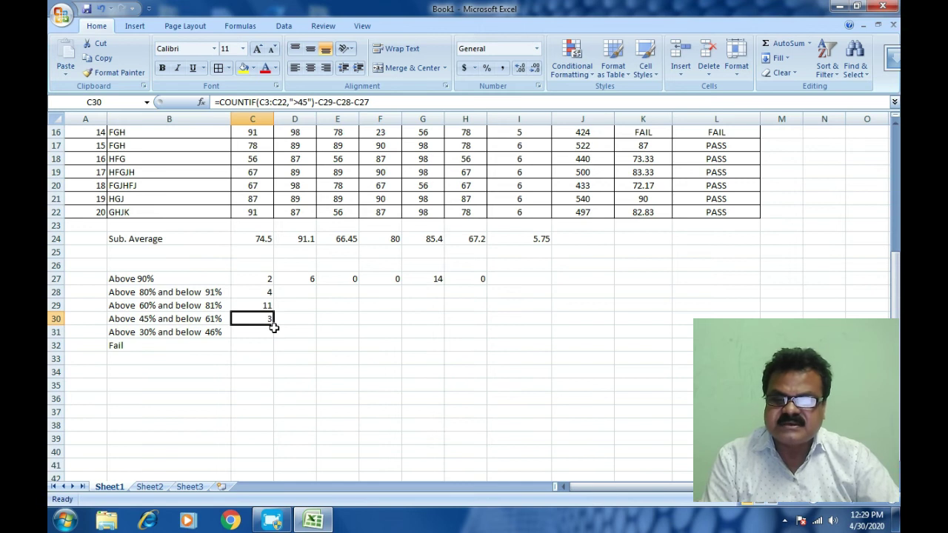
Copy C30's formula into C31, with range C3:C22 and criterion >=30.
{"action": "left_click_drag", "start_coordinate": [273, 326], "coordinate": [274, 340]}
{"action": "left_click", "coordinate": [262, 335]}
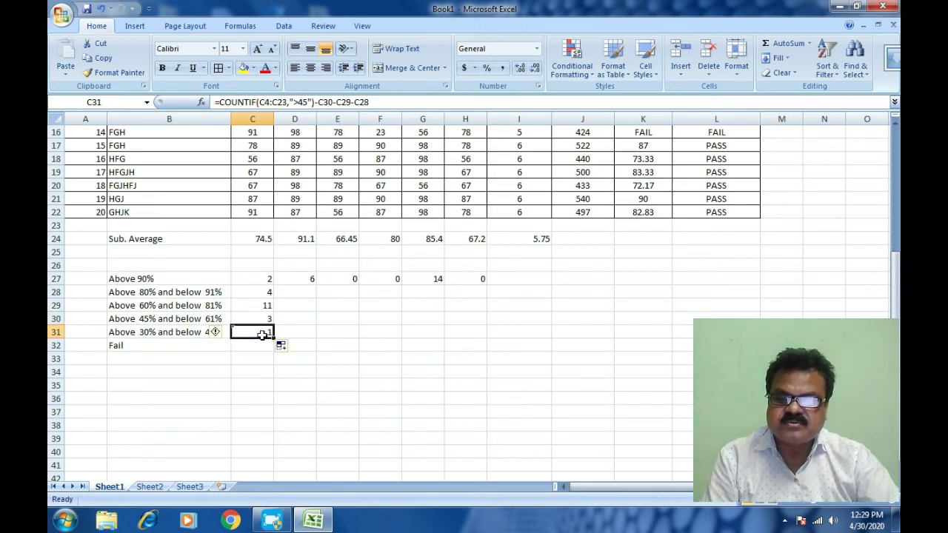
{"action": "double_click", "coordinate": [264, 333]}
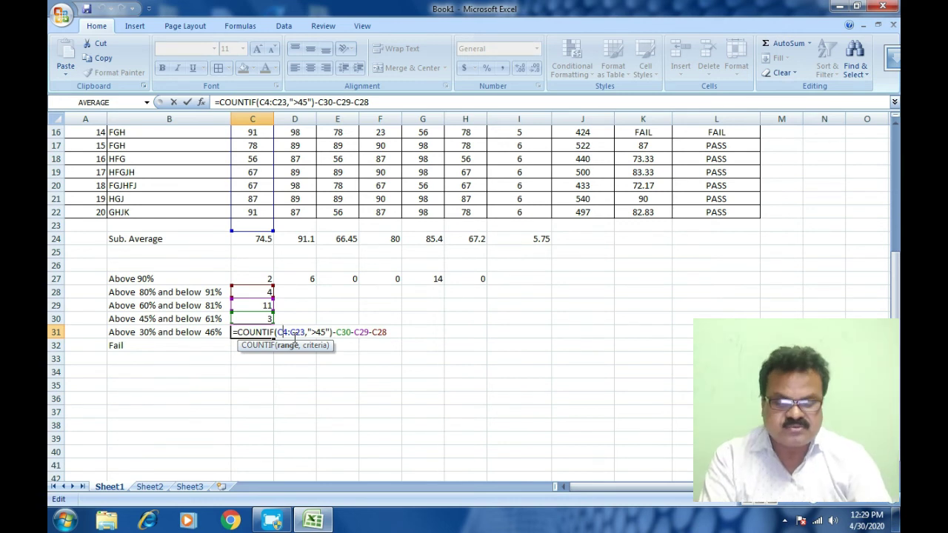
{"action": "key", "text": "Delete"}
{"action": "type", "text": "3:C"}
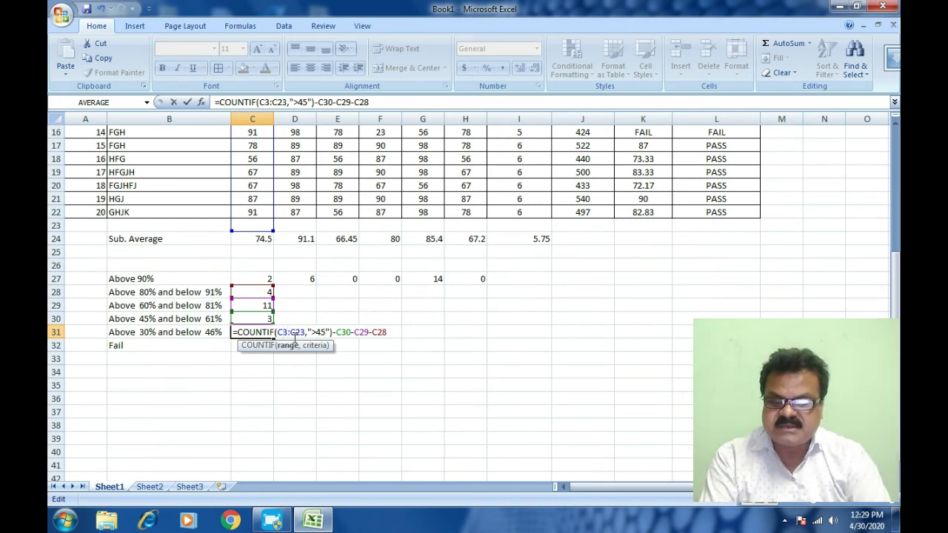
{"action": "type", "text": "2"}
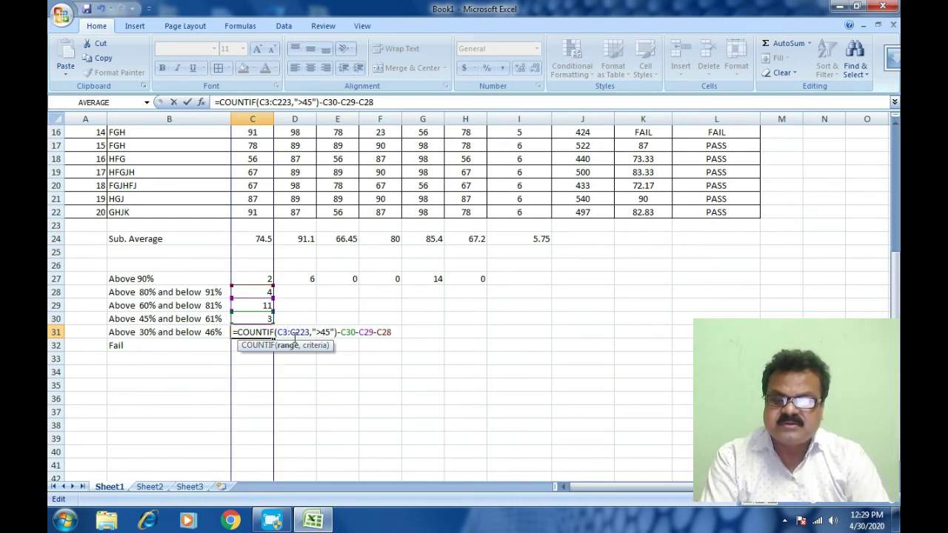
{"action": "key", "text": "Delete"}
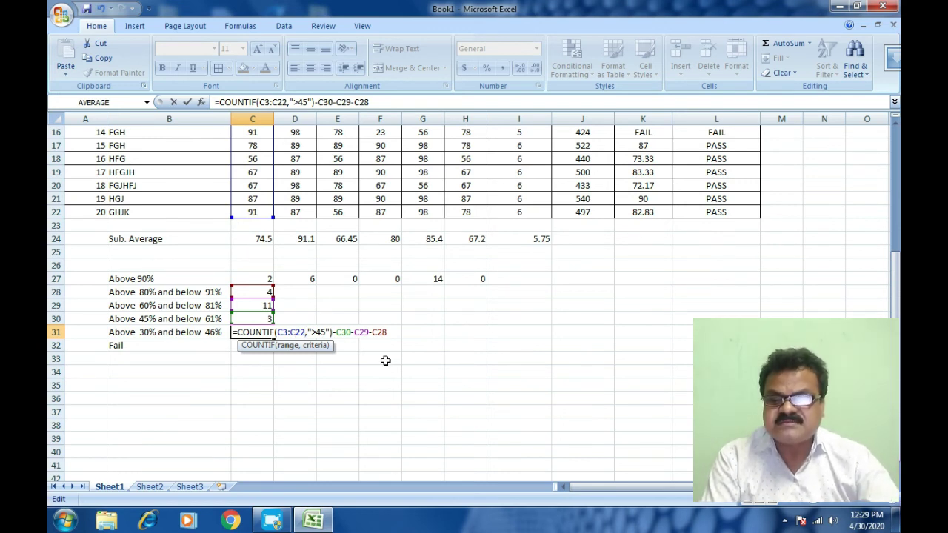
{"action": "key", "text": "Right"}
{"action": "key", "text": "Right"}
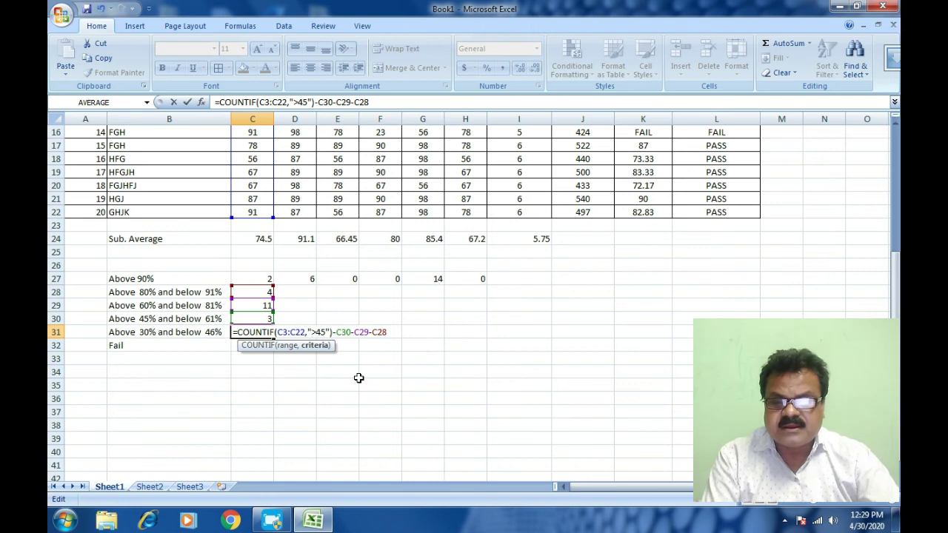
{"action": "key", "text": "Delete"}
{"action": "key", "text": "Delete"}
{"action": "type", "text": "=30"}
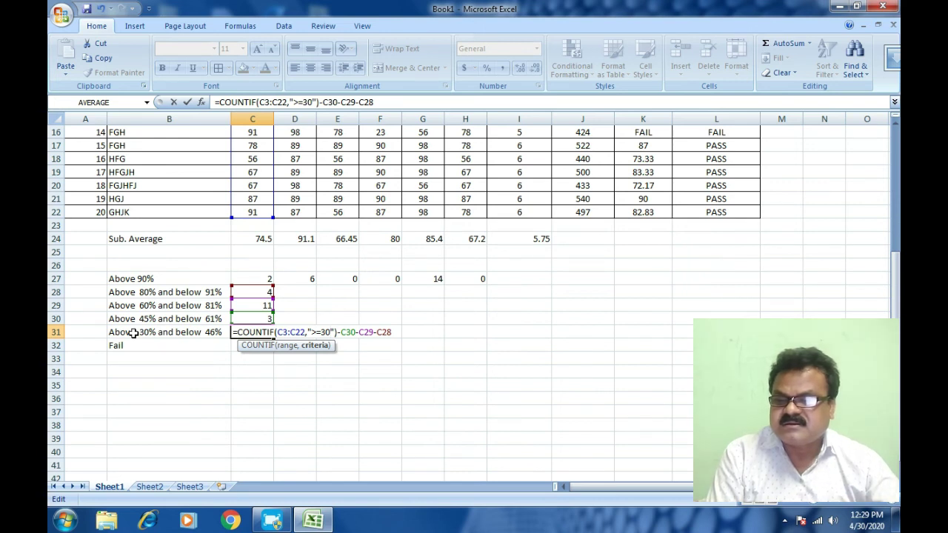
{"action": "left_click", "coordinate": [132, 334]}
Replace C31's shifted subtractions with -C27-C28-C29-C30, resulting in 0.
{"action": "left_click", "coordinate": [255, 327]}
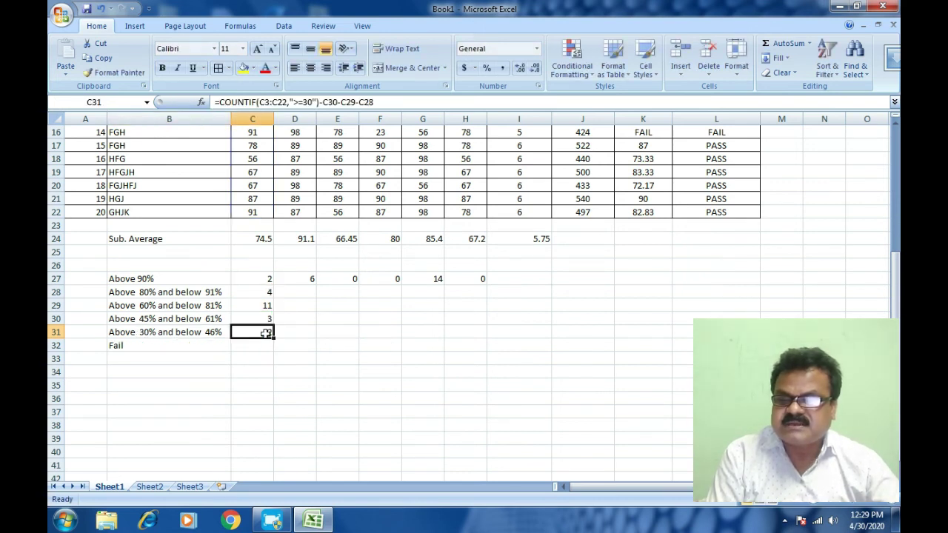
{"action": "double_click", "coordinate": [258, 328]}
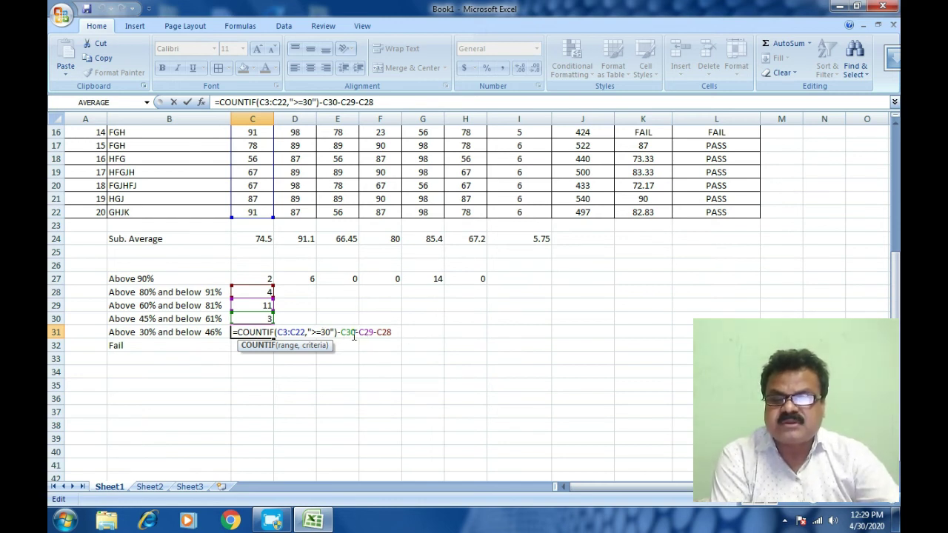
{"action": "left_click_drag", "start_coordinate": [342, 332], "coordinate": [427, 338]}
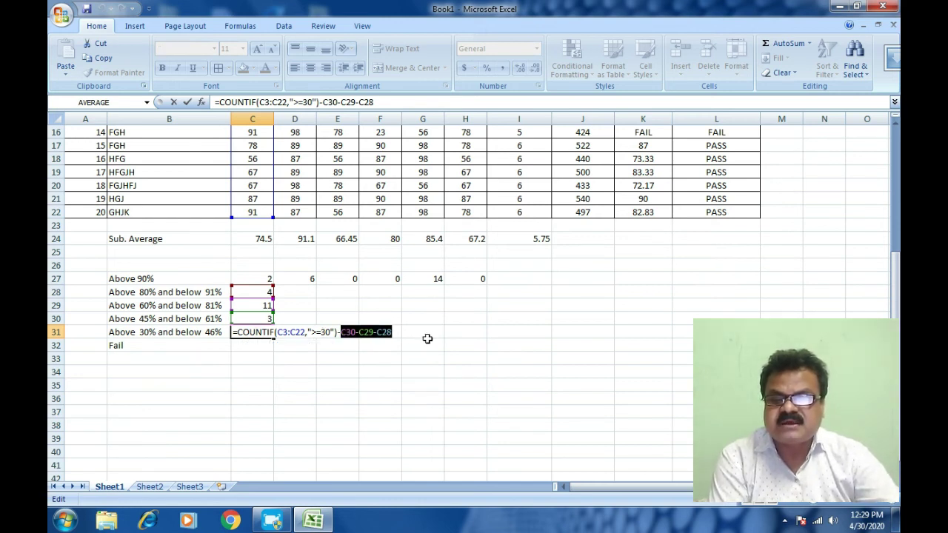
{"action": "key", "text": "BackSpace"}
{"action": "left_click", "coordinate": [236, 282]}
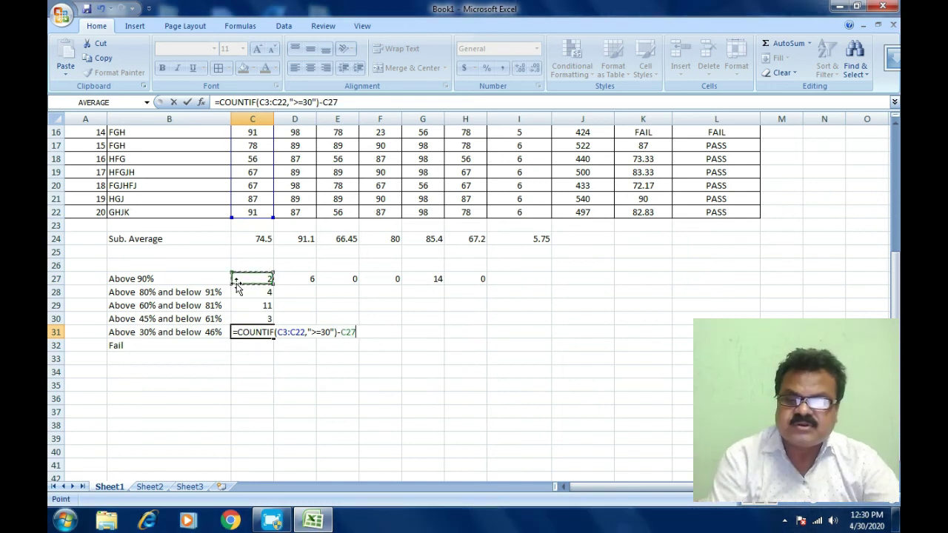
{"action": "type", "text": "-"}
{"action": "left_click", "coordinate": [261, 293]}
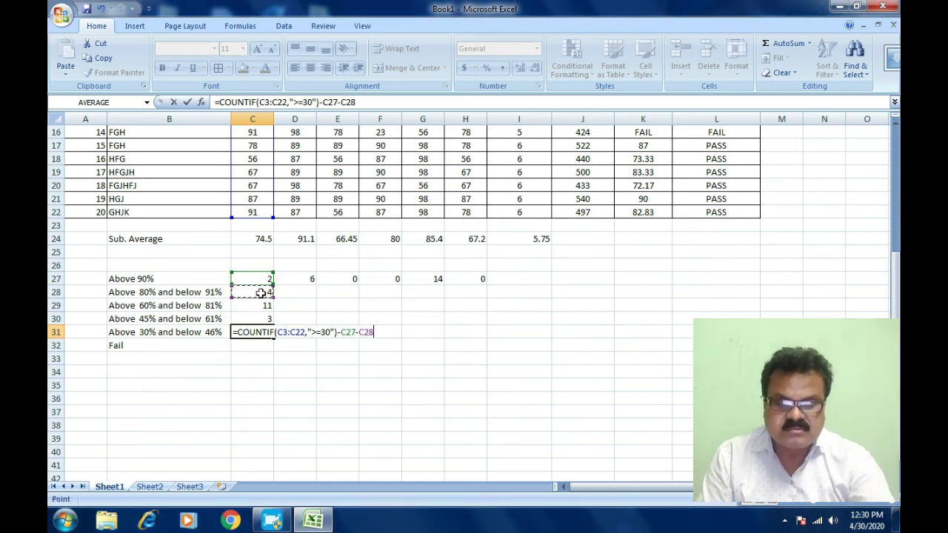
{"action": "type", "text": "-"}
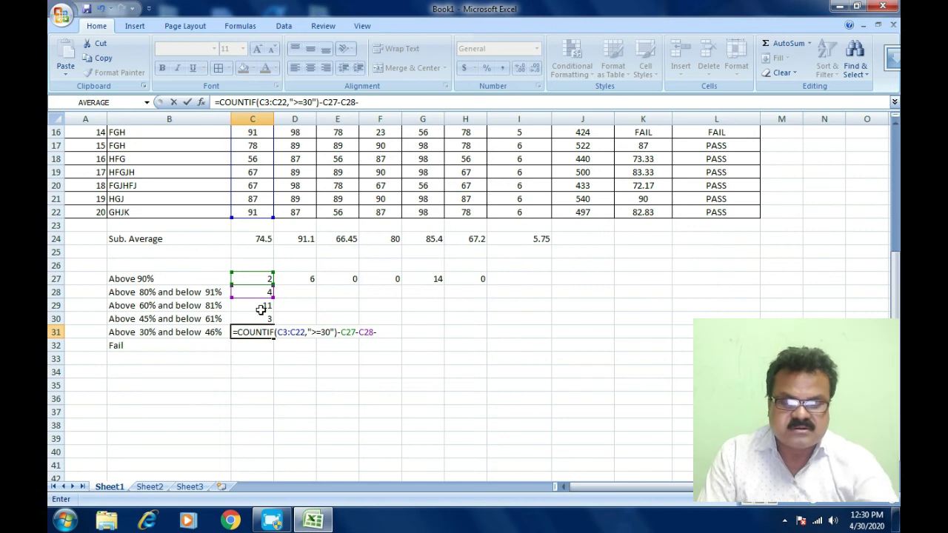
{"action": "left_click", "coordinate": [261, 308]}
{"action": "type", "text": "-"}
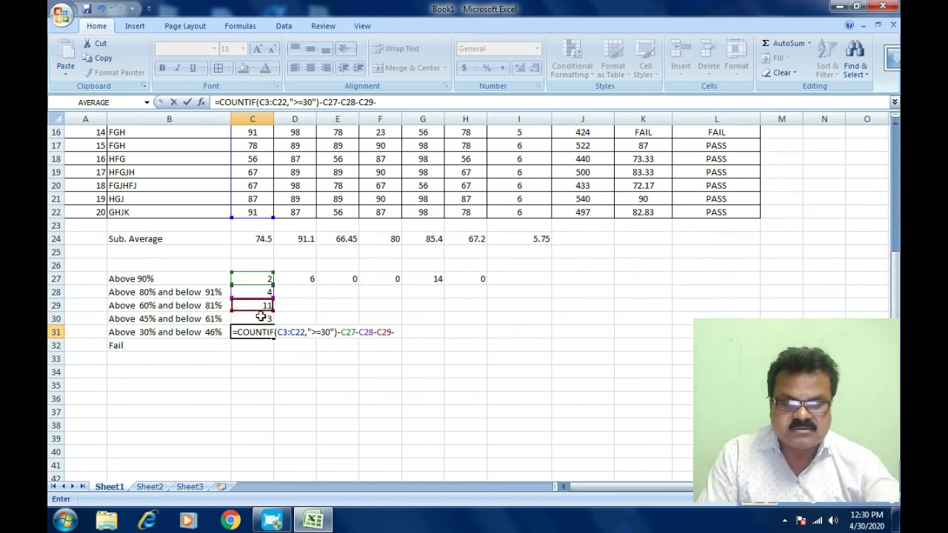
{"action": "left_click", "coordinate": [260, 318]}
{"action": "key", "text": "Return"}
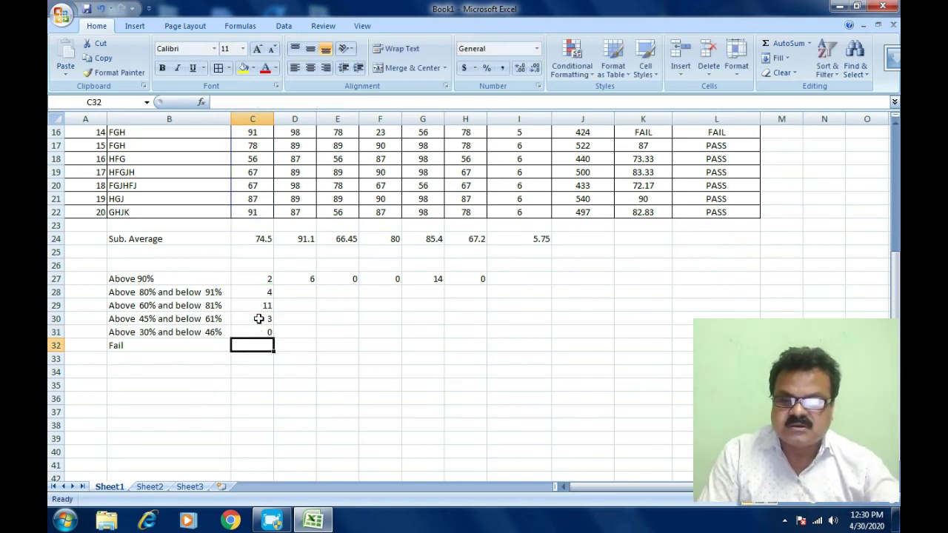
{"action": "left_click", "coordinate": [265, 330]}
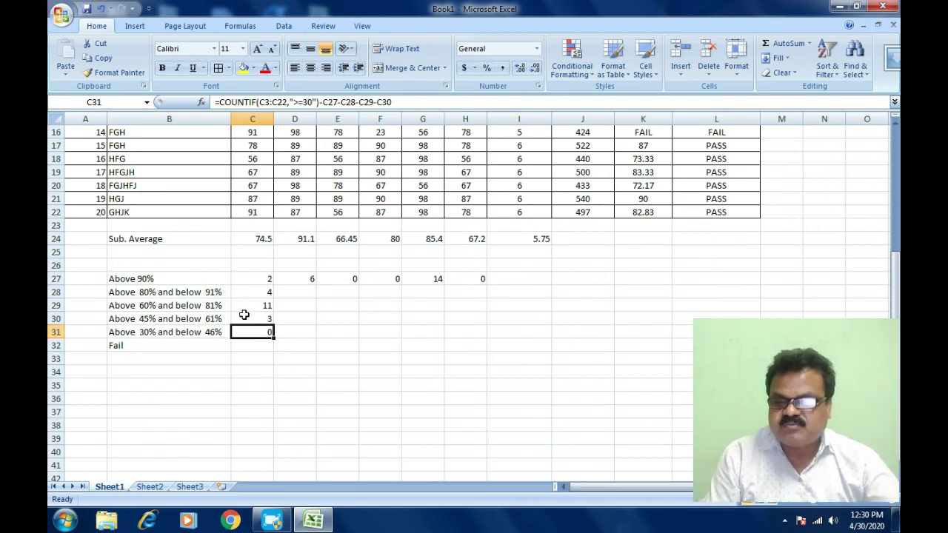
{"action": "left_click", "coordinate": [254, 175]}
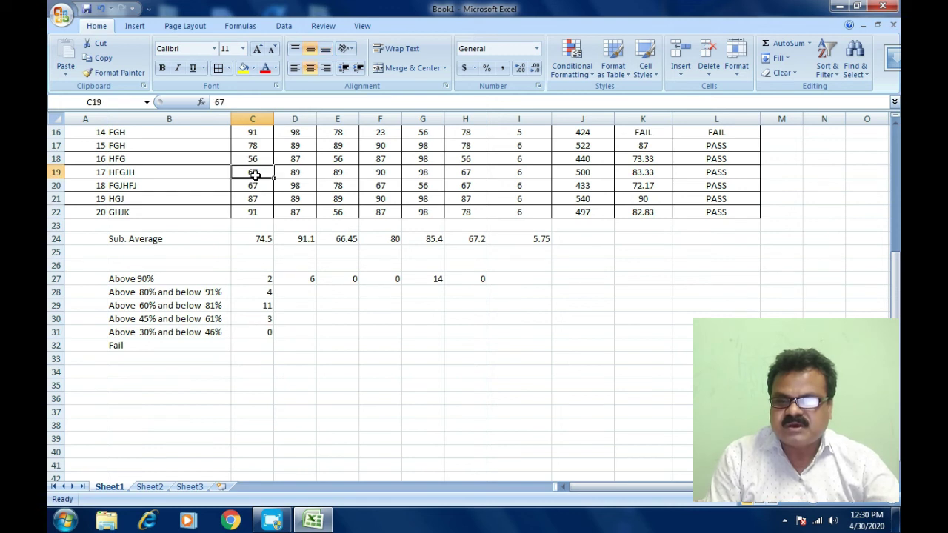
Change the English mark in C19 from 67 to 33, updating the band counts.
{"action": "type", "text": "33"}
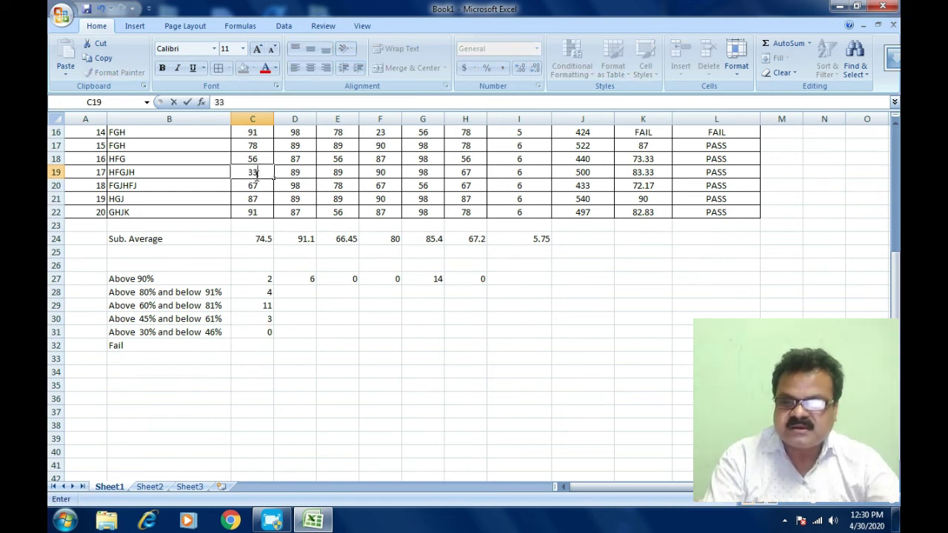
{"action": "key", "text": "Return"}
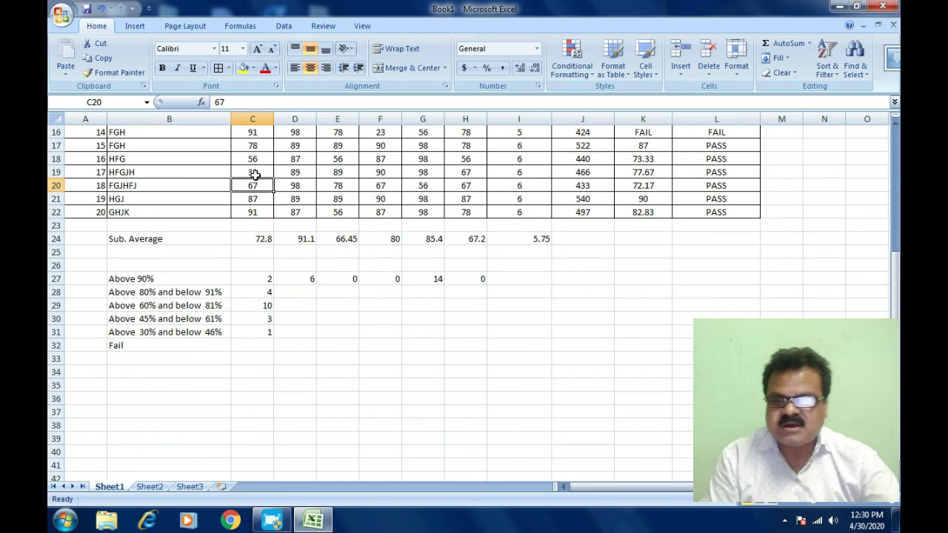
{"action": "left_click", "coordinate": [257, 343]}
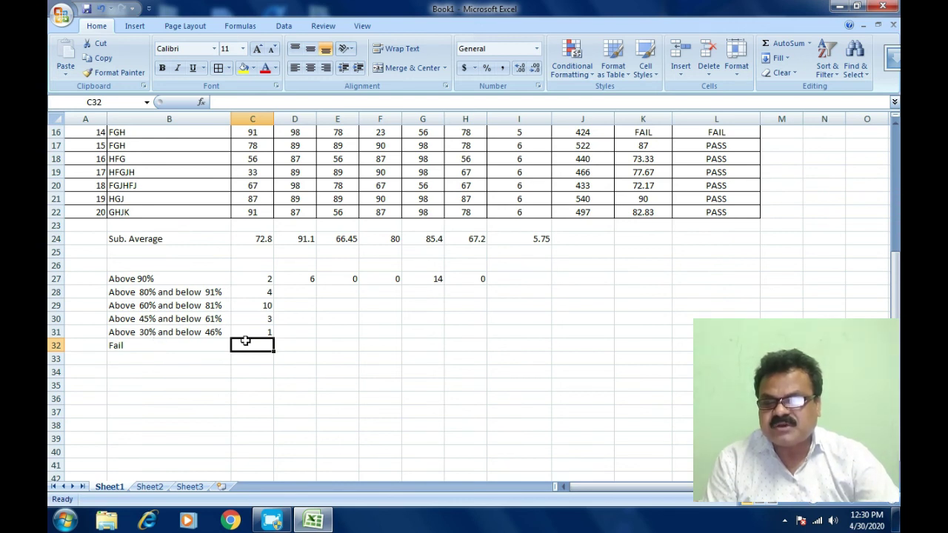
{"action": "type", "text": "=count"}
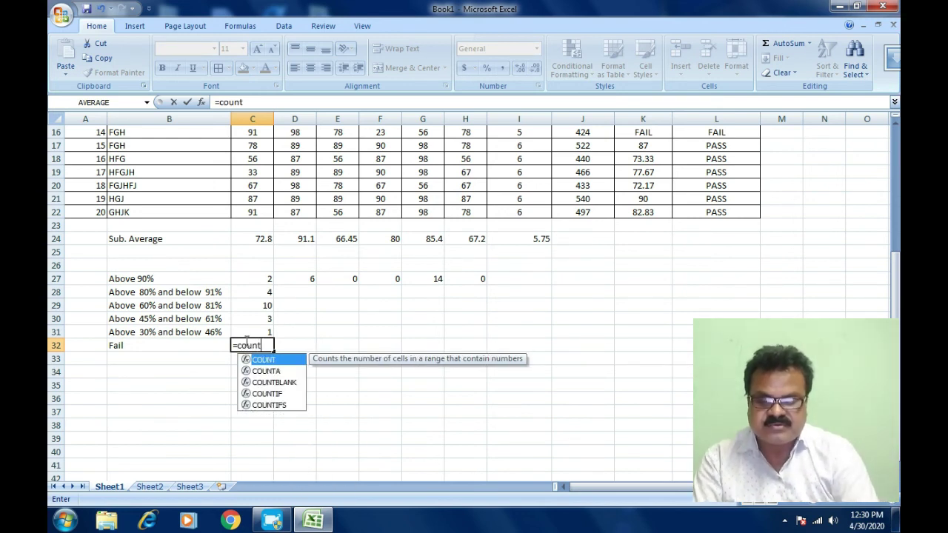
{"action": "type", "text": "if"}
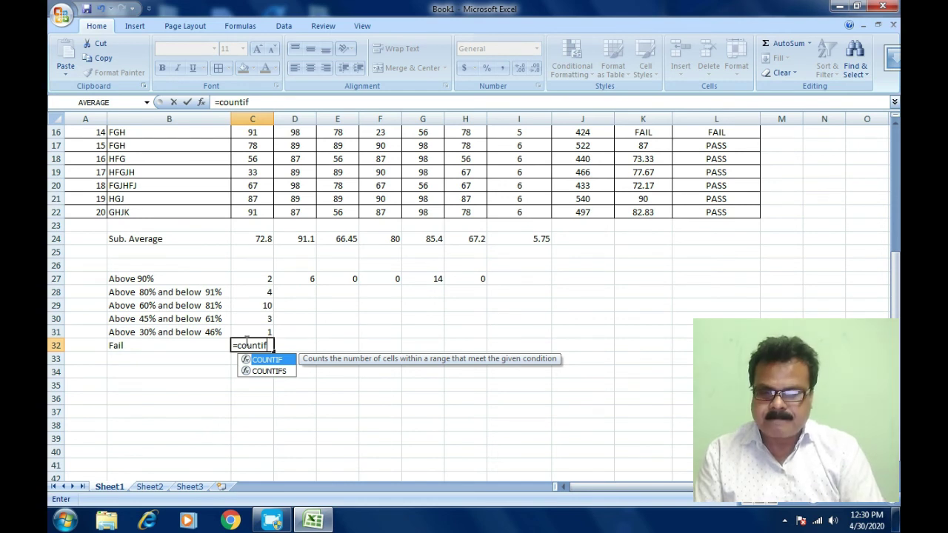
{"action": "type", "text": "("}
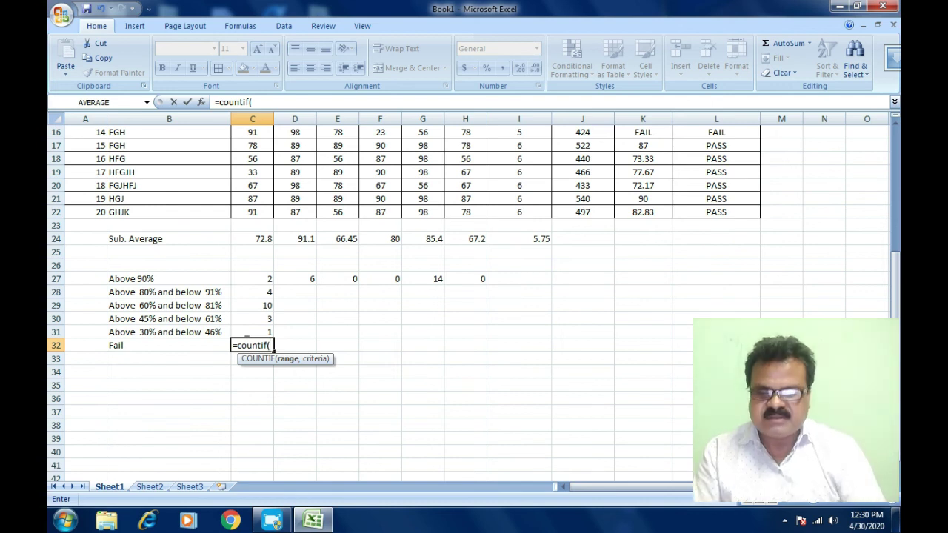
Discard the half-typed COUNTIF in C32 and copy C31's count formula down into it.
{"action": "left_click", "coordinate": [252, 330]}
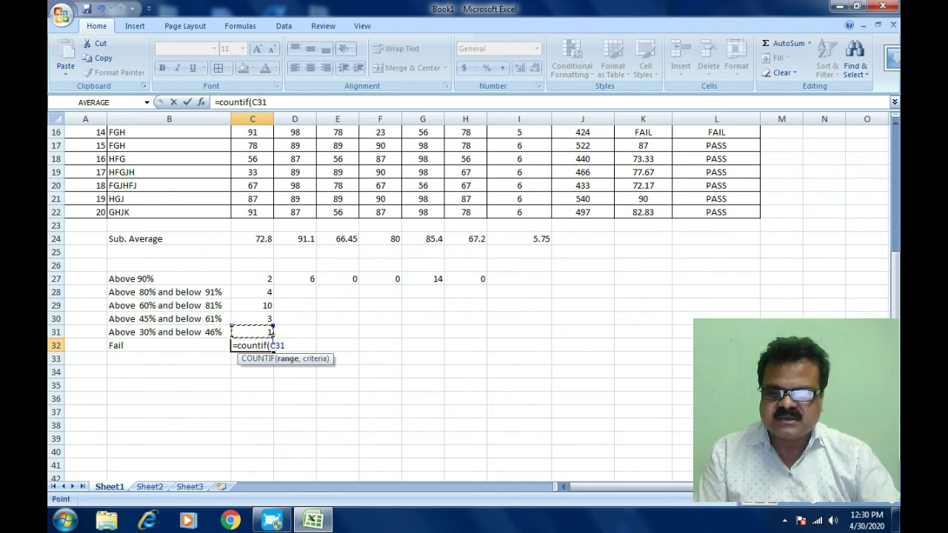
{"action": "left_click", "coordinate": [268, 345]}
{"action": "key", "text": "BackSpace"}
{"action": "key", "text": "BackSpace"}
{"action": "key", "text": "BackSpace"}
{"action": "key", "text": "BackSpace"}
{"action": "key", "text": "BackSpace"}
{"action": "key", "text": "BackSpace"}
{"action": "key", "text": "BackSpace"}
{"action": "key", "text": "BackSpace"}
{"action": "key", "text": "Return"}
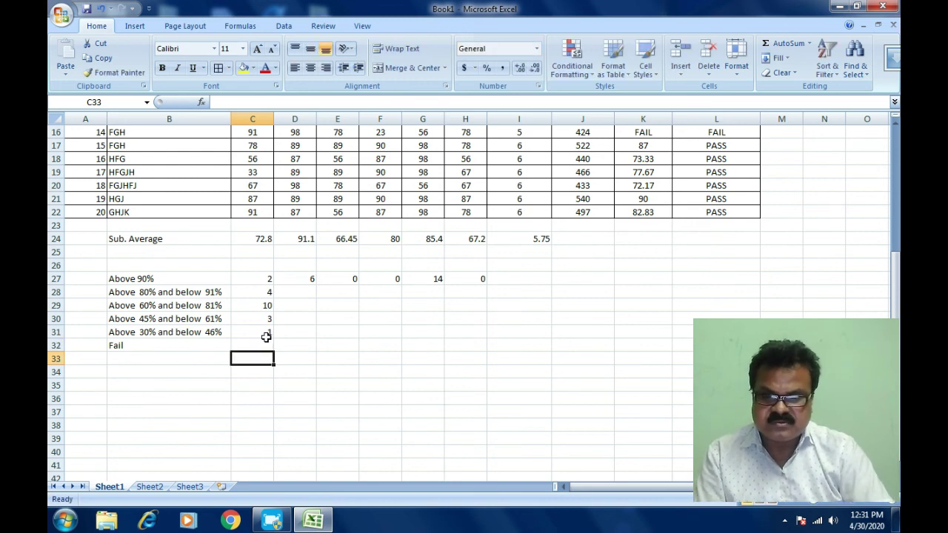
{"action": "left_click", "coordinate": [267, 332]}
{"action": "left_click_drag", "start_coordinate": [273, 338], "coordinate": [272, 350]}
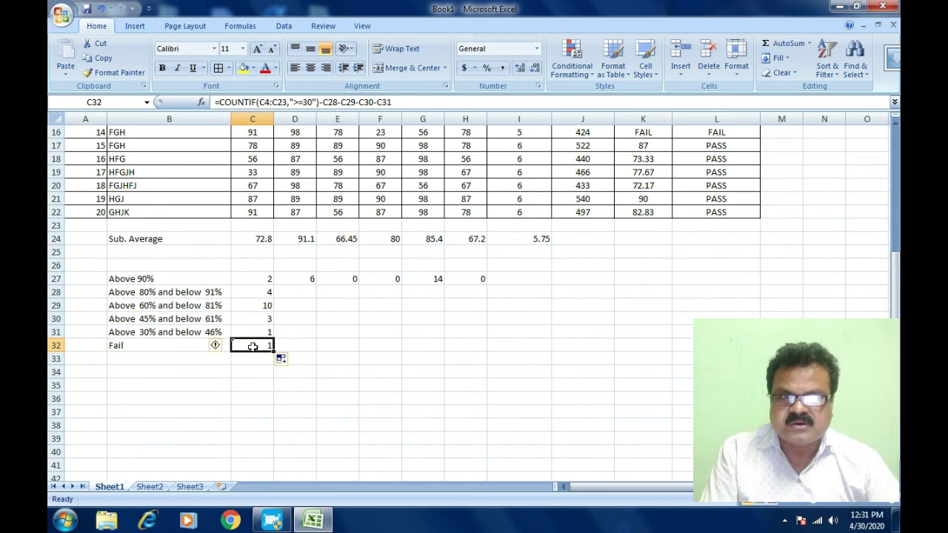
Set C32's range to C3:C22 and its criterion to "<30".
{"action": "key", "text": "F2"}
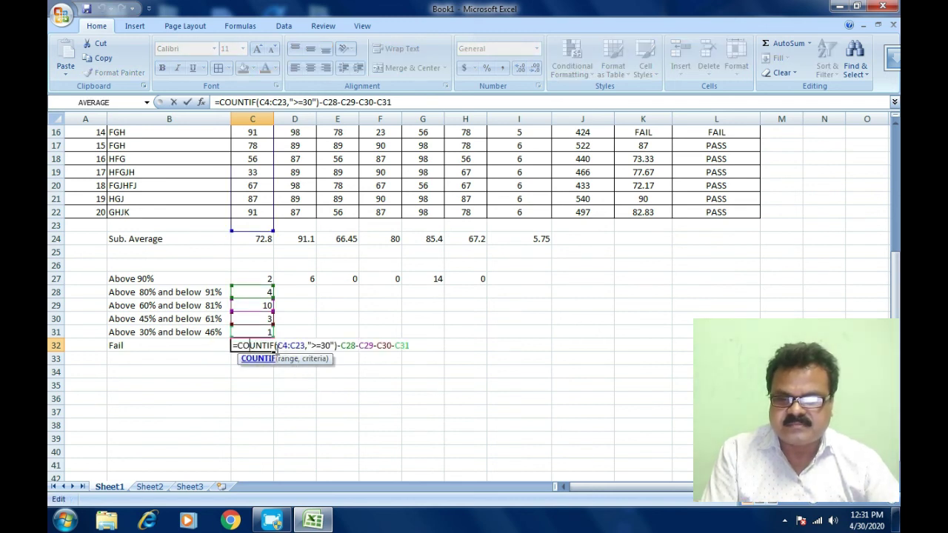
{"action": "left_click", "coordinate": [284, 346]}
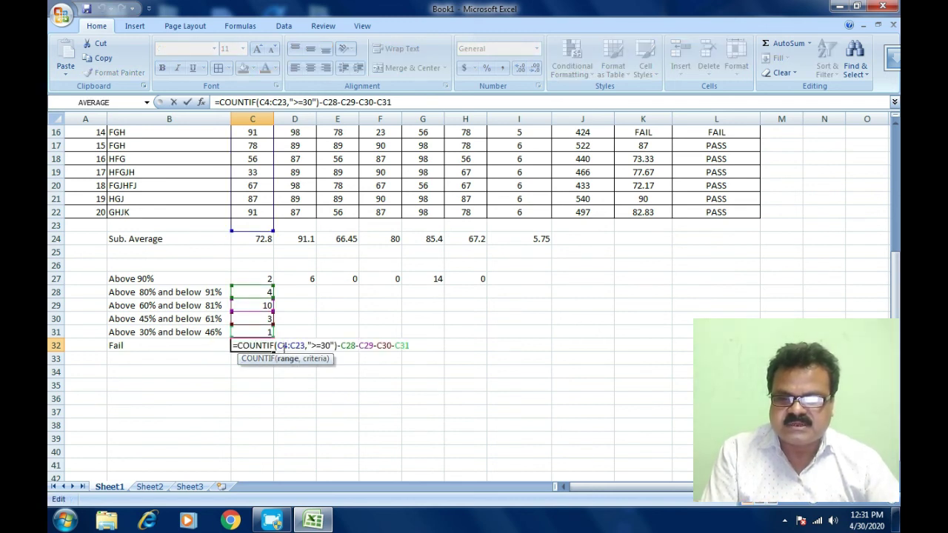
{"action": "key", "text": "Delete"}
{"action": "type", "text": "3"}
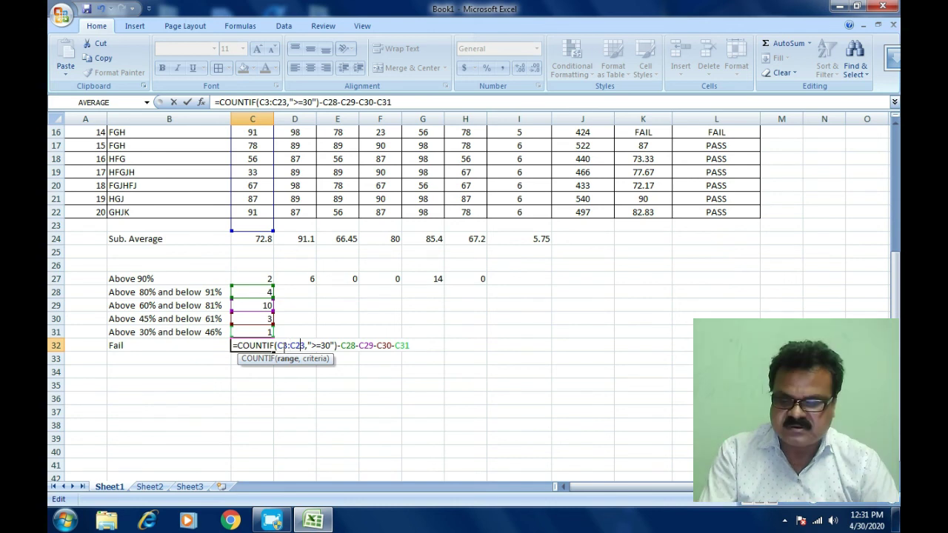
{"action": "key", "text": "Delete"}
{"action": "type", "text": "2"}
{"action": "key", "text": "Right"}
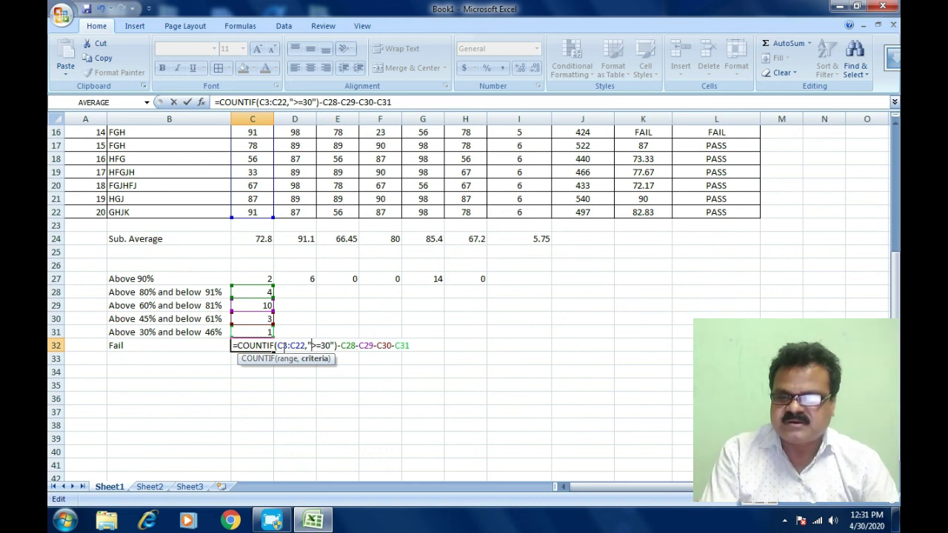
{"action": "key", "text": "Right"}
{"action": "key", "text": "Delete"}
{"action": "type", "text": "<"}
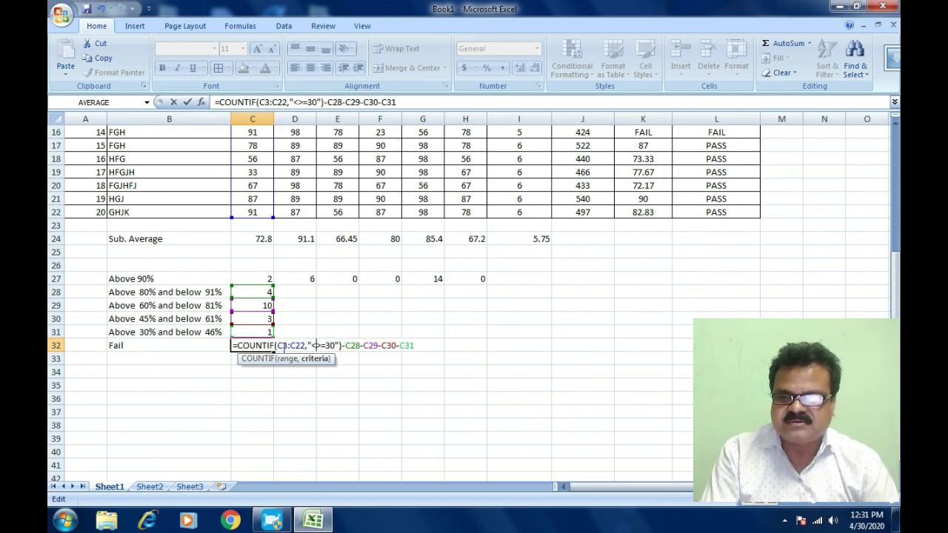
{"action": "key", "text": "Delete"}
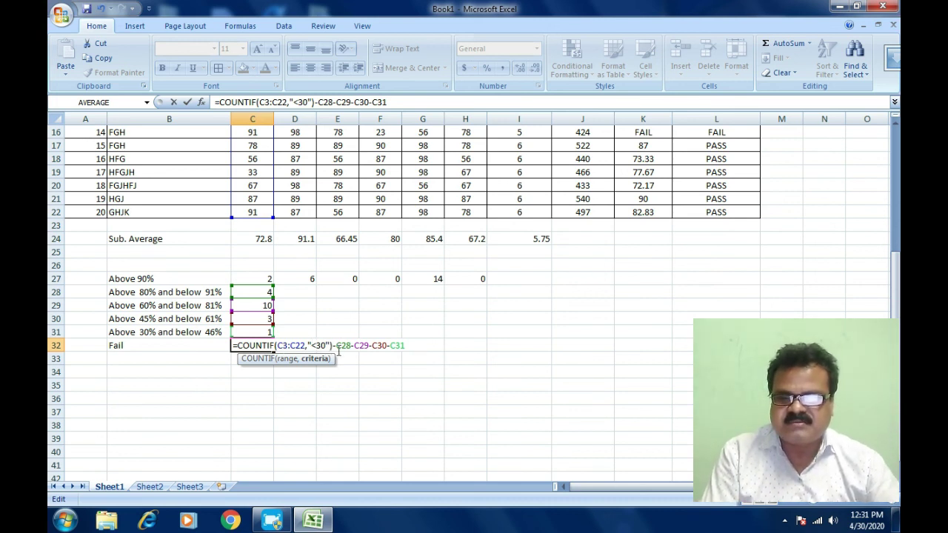
Remove the subtracted band counts so C32 is =COUNTIF(C3:C22,"<30"), showing 0.
{"action": "left_click", "coordinate": [333, 346]}
{"action": "key", "text": "Delete"}
{"action": "key", "text": "Delete"}
{"action": "key", "text": "Delete"}
{"action": "key", "text": "Delete"}
{"action": "key", "text": "Delete"}
{"action": "key", "text": "Delete"}
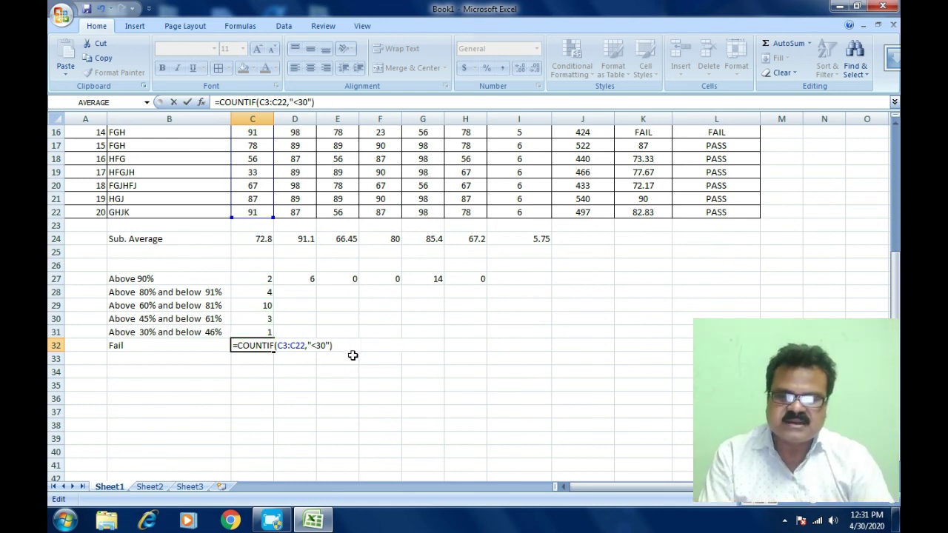
{"action": "key", "text": "Return"}
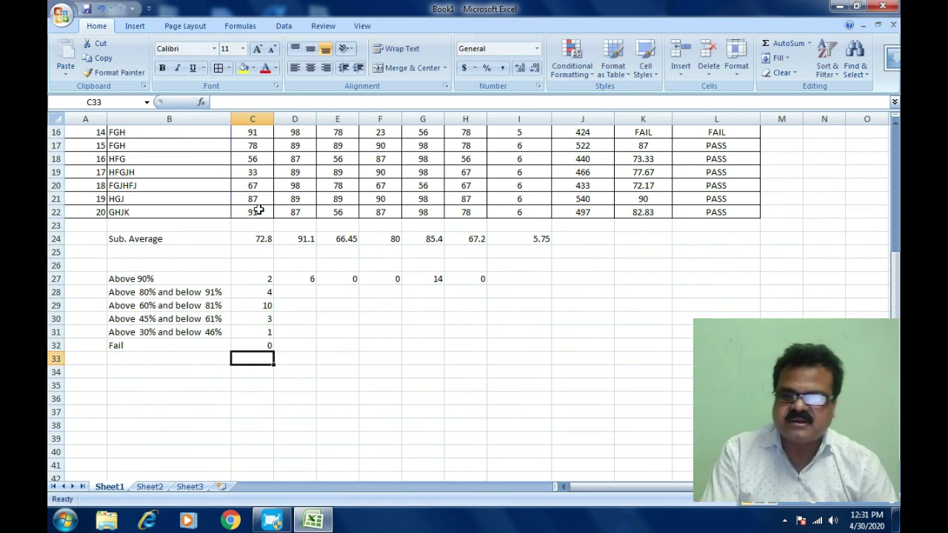
{"action": "left_click", "coordinate": [254, 212]}
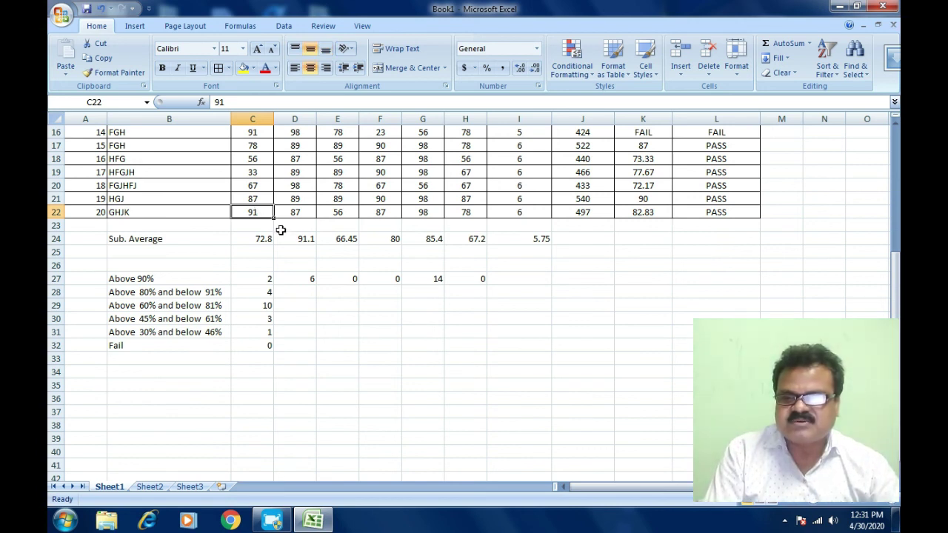
Change GHJK's English mark in C22 from 91 to 23, so Fail shows 1.
{"action": "type", "text": "23"}
{"action": "key", "text": "Return"}
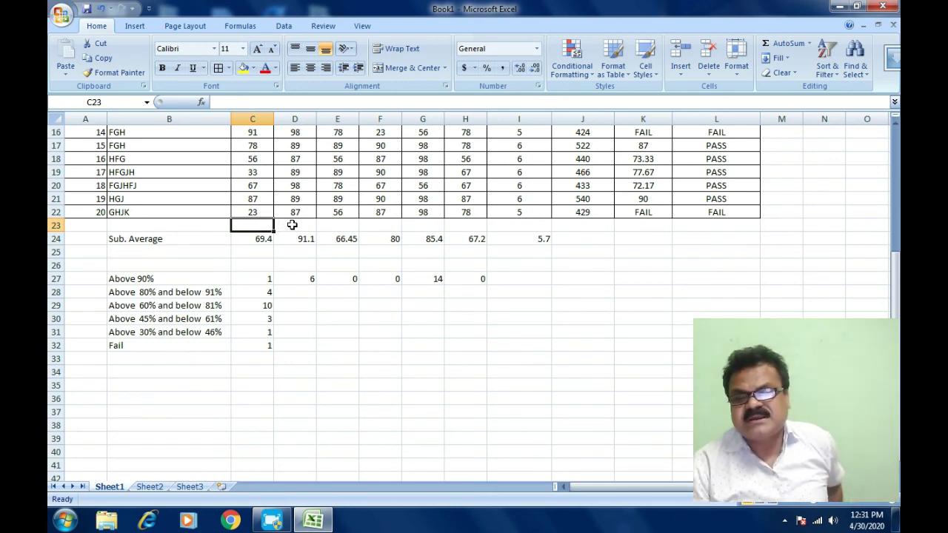
{"action": "left_click", "coordinate": [263, 279]}
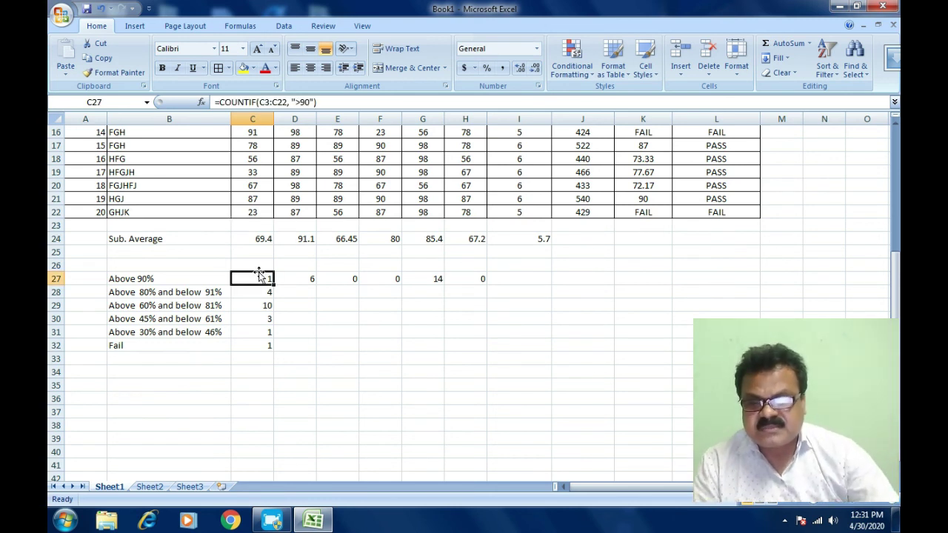
Fill the C27:C32 band counts across to column H and centre-align table B27:H32.
{"action": "left_click", "coordinate": [334, 340]}
{"action": "left_click_drag", "start_coordinate": [250, 278], "coordinate": [253, 346]}
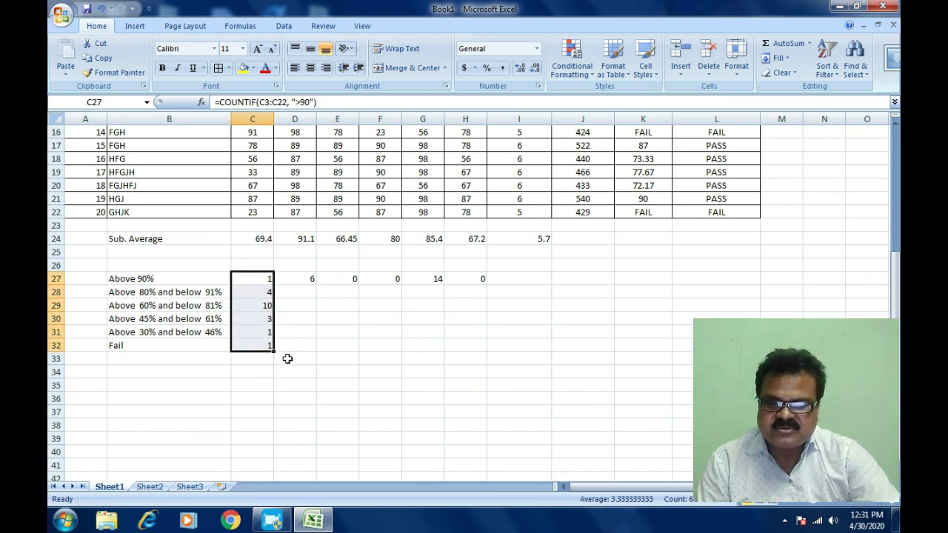
{"action": "left_click_drag", "start_coordinate": [273, 352], "coordinate": [479, 346]}
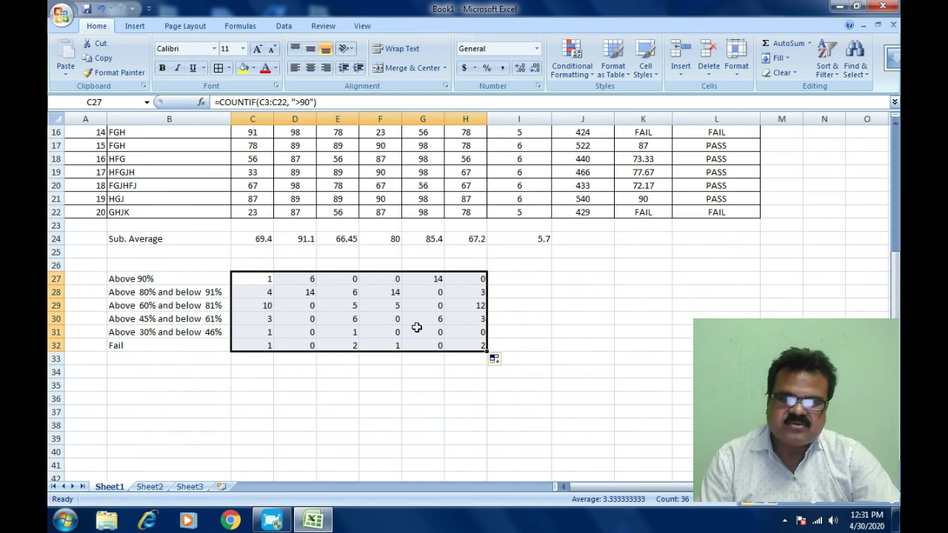
{"action": "mouse_move", "coordinate": [164, 280]}
{"action": "left_mouse_down"}
{"action": "mouse_move", "coordinate": [167, 306]}
{"action": "mouse_move", "coordinate": [458, 348]}
{"action": "left_mouse_up"}
{"action": "left_click", "coordinate": [309, 67]}
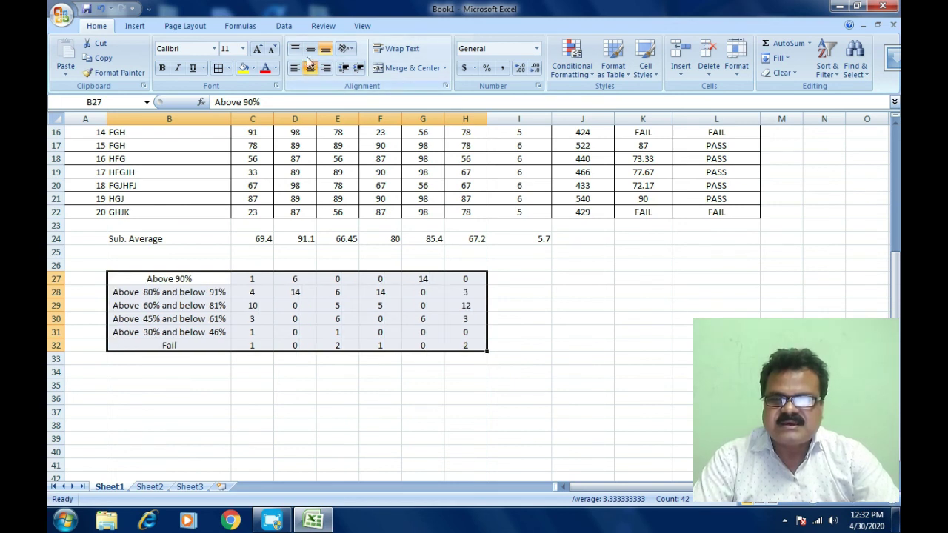
Centre the count table B27:H32 and apply All Borders to every cell.
{"action": "left_click", "coordinate": [311, 50]}
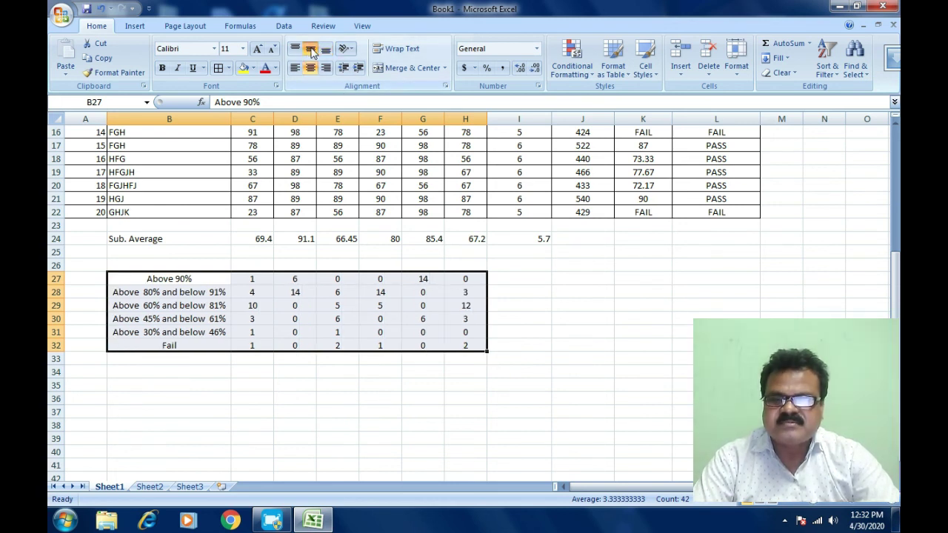
{"action": "left_click", "coordinate": [218, 68]}
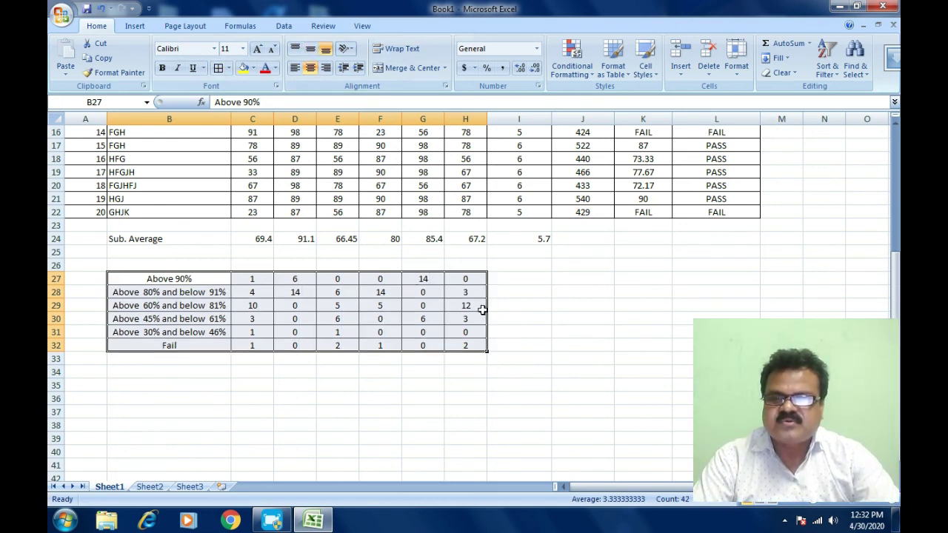
{"action": "scroll", "coordinate": [482, 309], "scroll_direction": "up", "scroll_amount": 2}
{"action": "scroll", "coordinate": [386, 308], "scroll_direction": "down", "scroll_amount": 3}
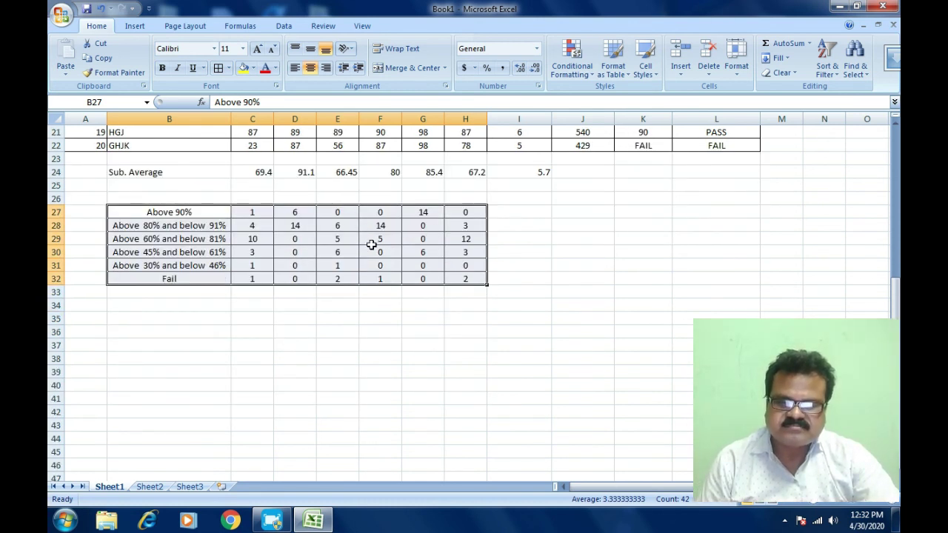
Left-align the Above 90% label in B27 and centre the Sub. Average row B24:I24.
{"action": "left_click", "coordinate": [146, 213]}
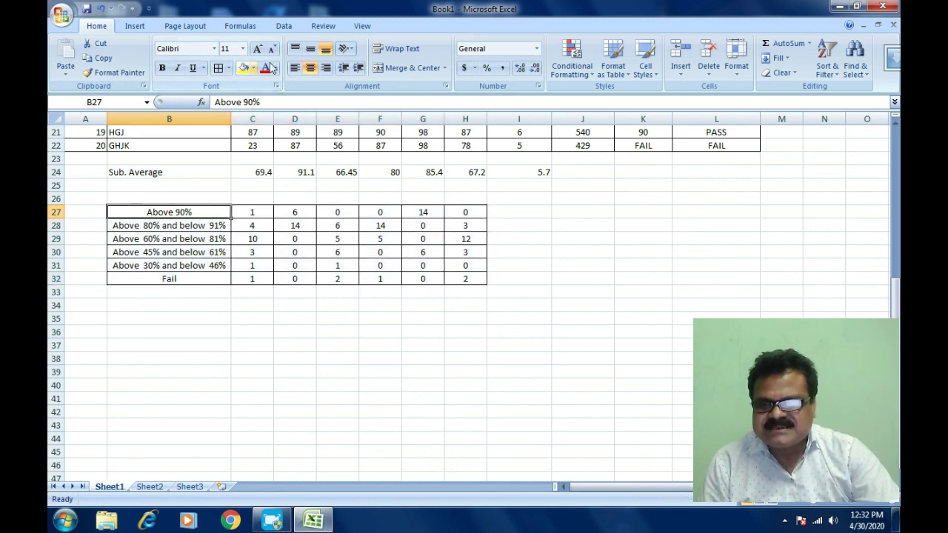
{"action": "left_click", "coordinate": [310, 53]}
{"action": "left_click", "coordinate": [295, 67]}
{"action": "left_click", "coordinate": [295, 48]}
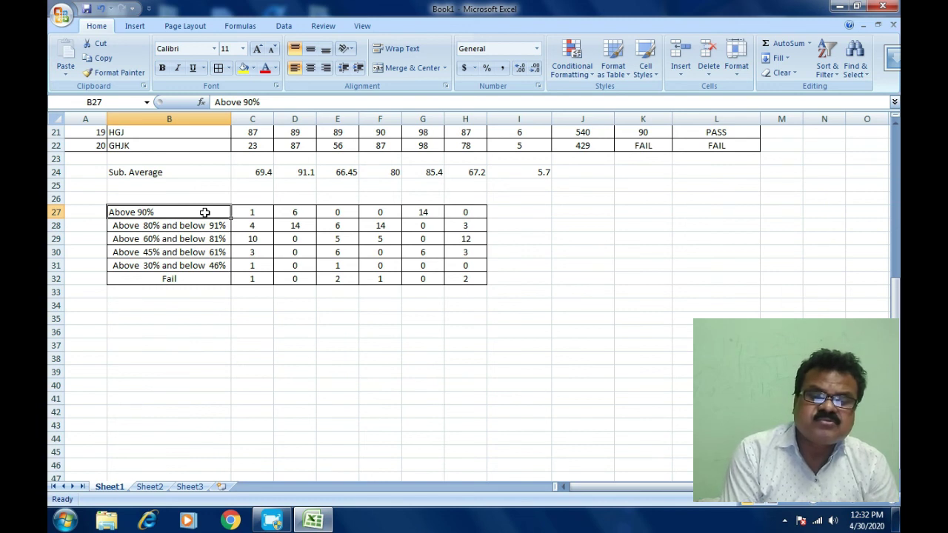
{"action": "left_click_drag", "start_coordinate": [148, 172], "coordinate": [548, 172]}
{"action": "left_click", "coordinate": [310, 68]}
Centre and middle-align the Sub. Average values in B24:I24 and give each cell All Borders.
{"action": "left_click", "coordinate": [310, 48]}
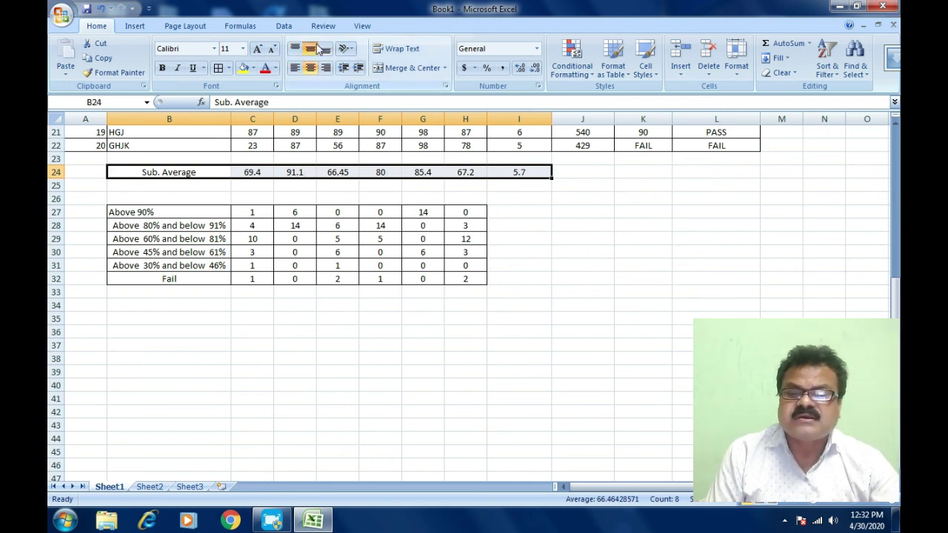
{"action": "left_click", "coordinate": [219, 67]}
{"action": "left_click", "coordinate": [520, 234]}
{"action": "scroll", "coordinate": [520, 234], "scroll_direction": "up", "scroll_amount": 3}
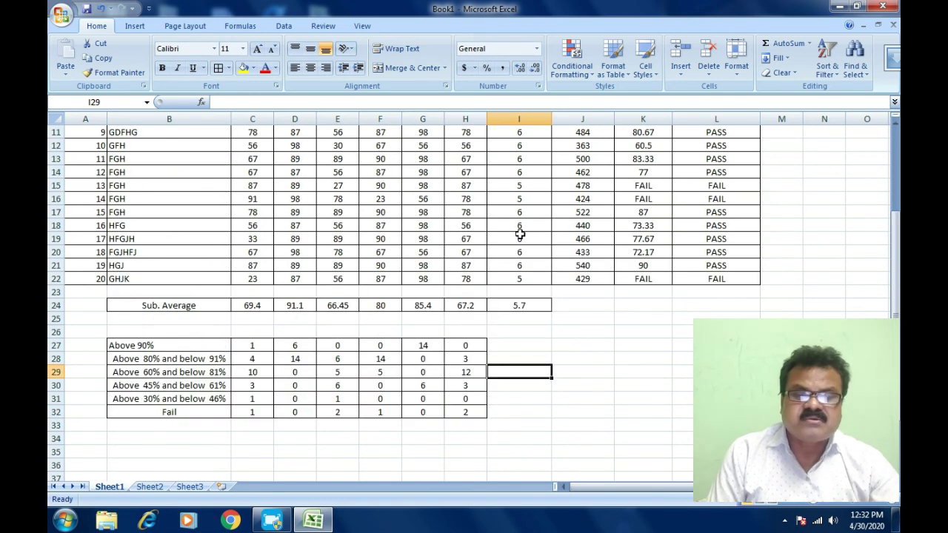
{"action": "scroll", "coordinate": [520, 234], "scroll_direction": "up", "scroll_amount": 4}
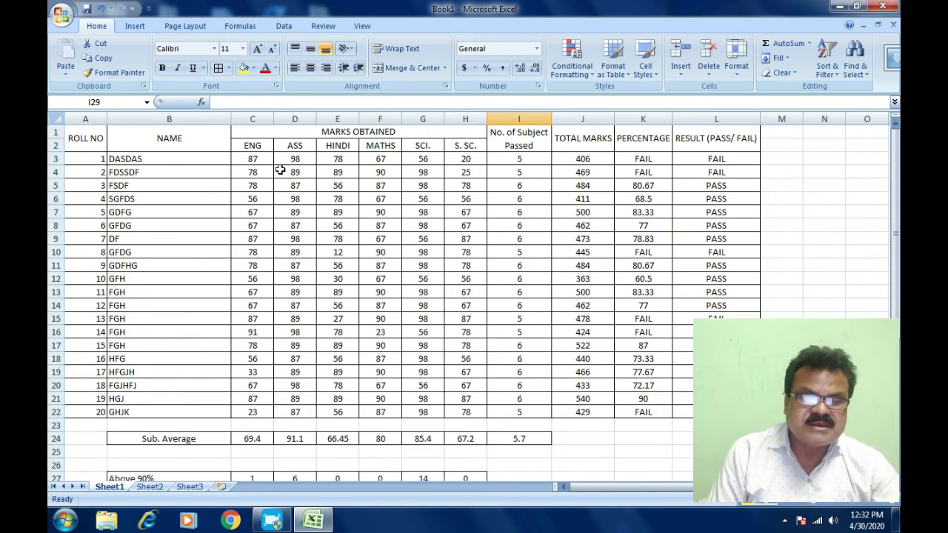
{"action": "scroll", "coordinate": [280, 170], "scroll_direction": "down", "scroll_amount": 5}
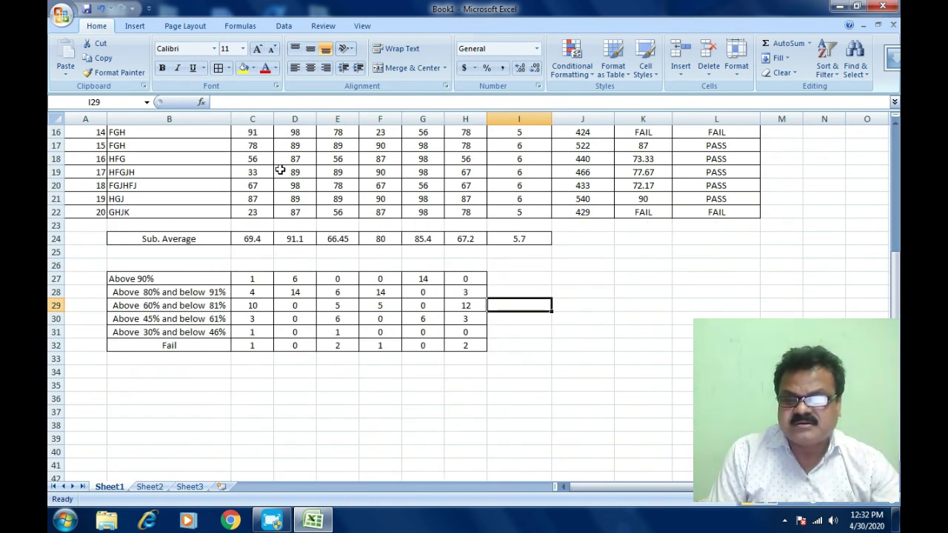
{"action": "scroll", "coordinate": [280, 170], "scroll_direction": "up", "scroll_amount": 5}
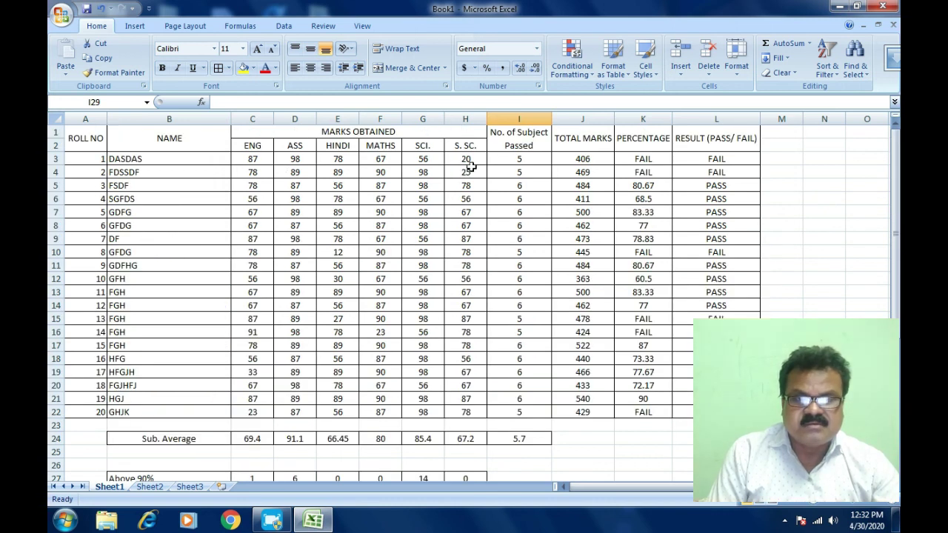